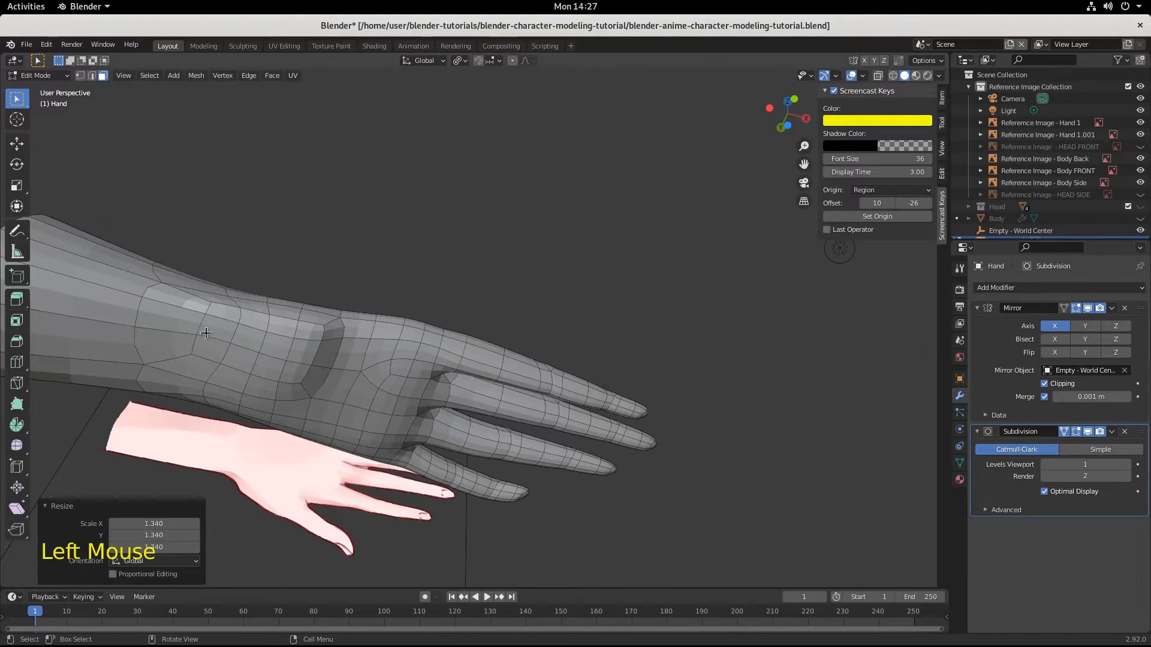
Delete the rectangular block of faces at the thumb base near the wrist and collapse the Screencast Keys settings.
{"action": "mouse_move", "coordinate": [225, 317]}
{"action": "left_mouse_down"}
{"action": "mouse_move", "coordinate": [251, 340]}
{"action": "mouse_move", "coordinate": [271, 340]}
{"action": "mouse_move", "coordinate": [296, 372]}
{"action": "left_mouse_up"}
{"action": "left_click", "coordinate": [251, 361], "text": "shift"}
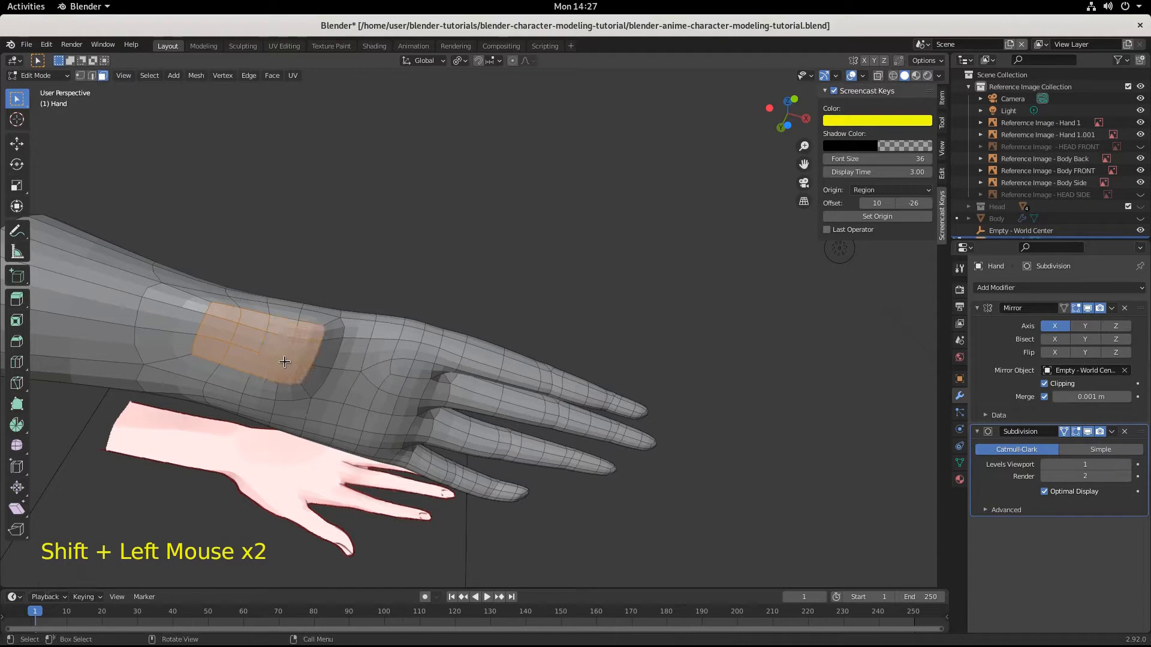
{"action": "key", "text": "Delete"}
{"action": "key", "text": "Down"}
{"action": "key", "text": "Down"}
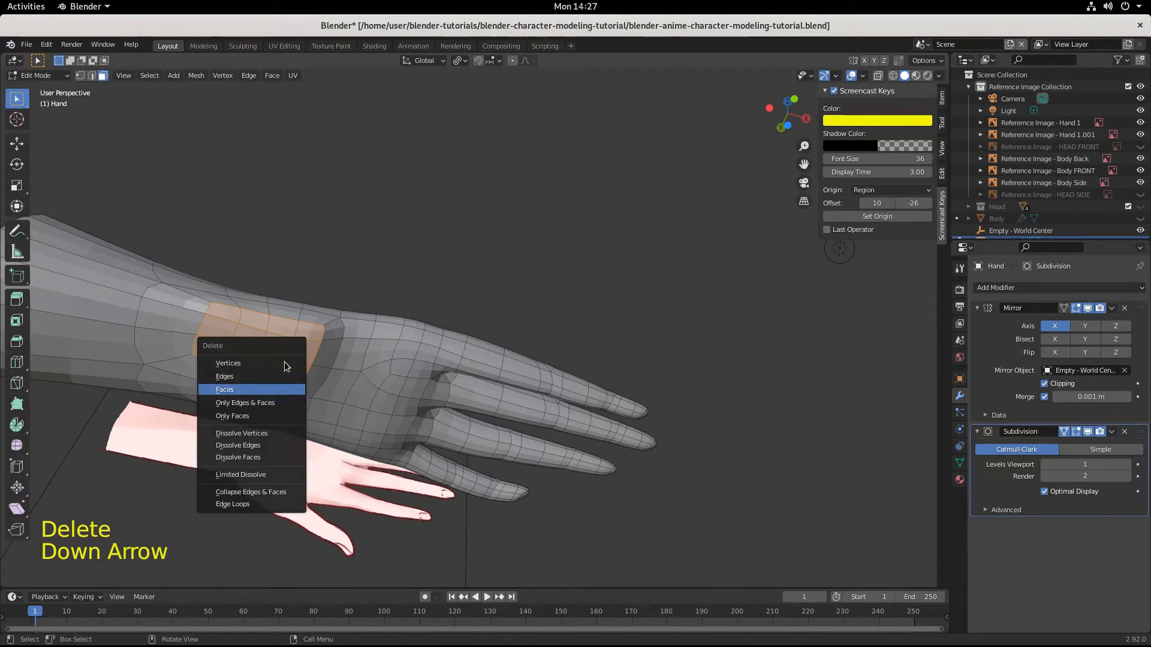
{"action": "key", "text": "Return"}
{"action": "middle_click_drag", "start_coordinate": [285, 361], "coordinate": [294, 451]}
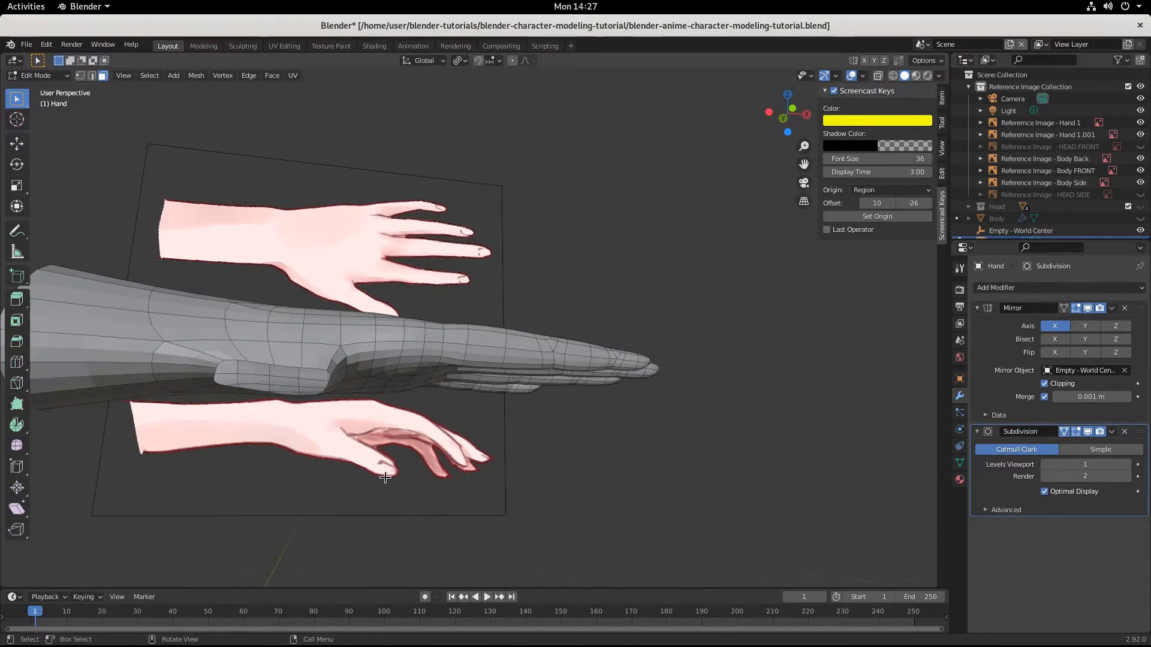
{"action": "left_click", "coordinate": [825, 91]}
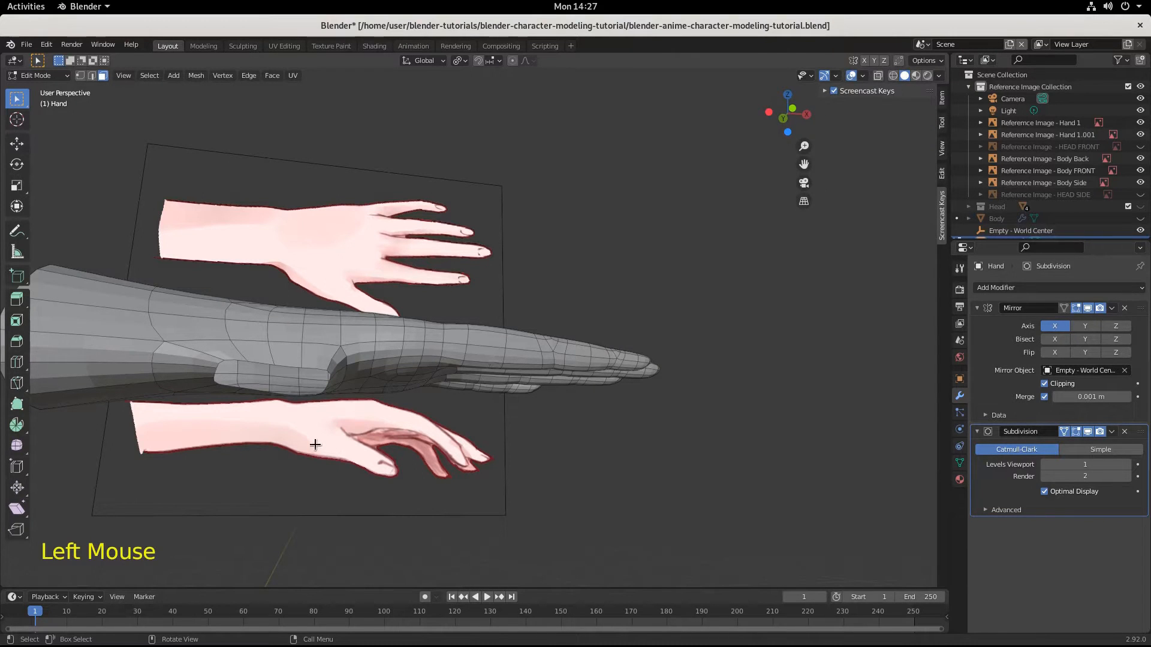
Select the edge loop around the hole at the thumb base and Grid Fill it with span 2 and offset 1.
{"action": "middle_click_drag", "start_coordinate": [218, 470], "coordinate": [95, 208]}
{"action": "left_click", "coordinate": [90, 75]}
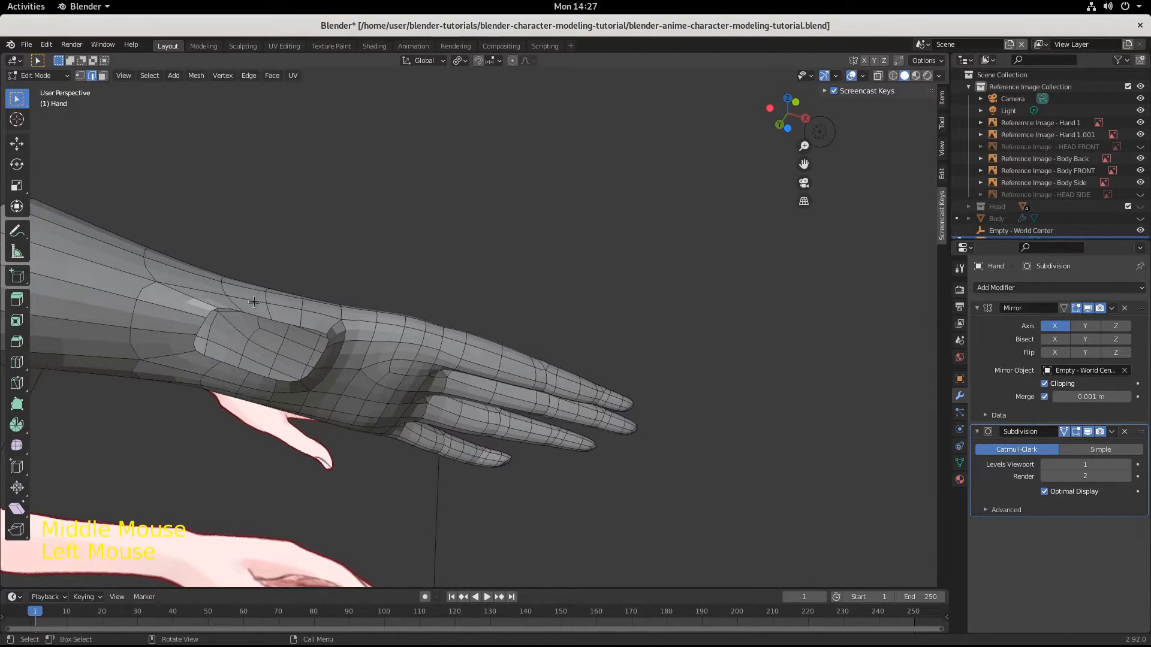
{"action": "left_click", "coordinate": [284, 322], "text": "shift"}
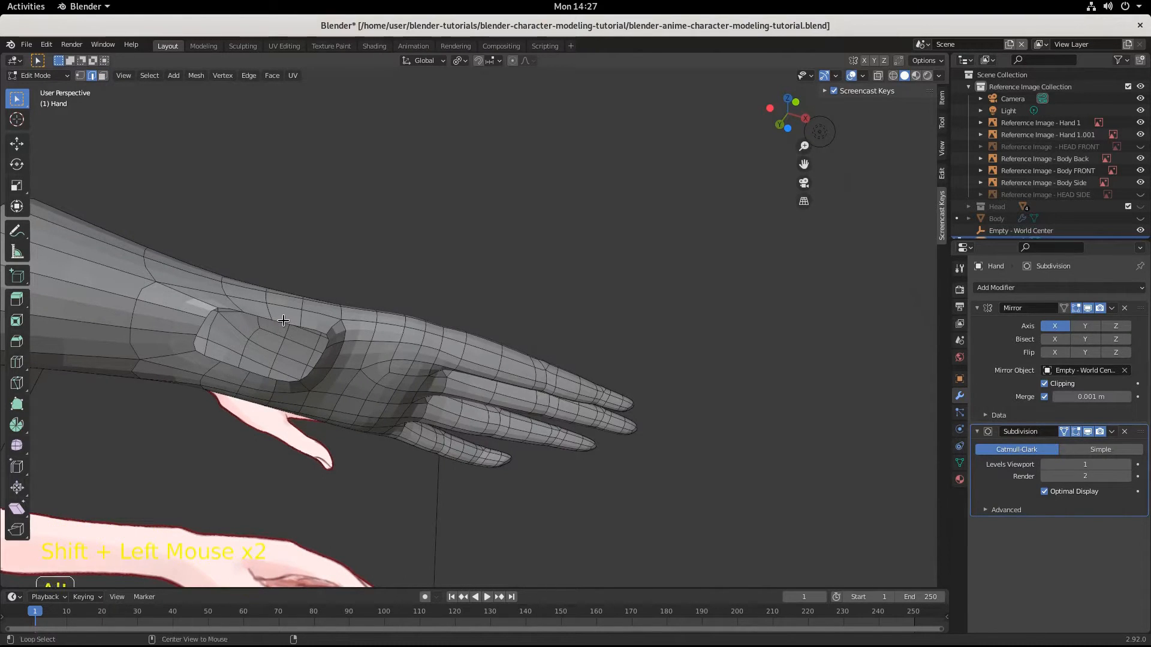
{"action": "left_click", "coordinate": [284, 321], "text": "alt"}
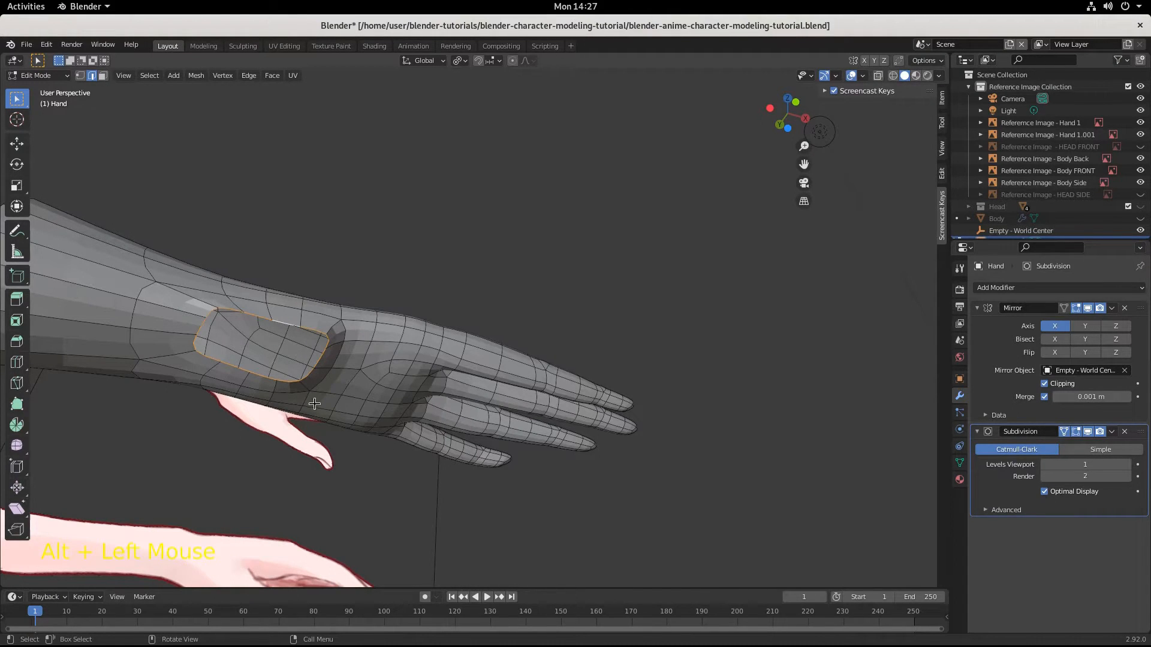
{"action": "left_click", "coordinate": [273, 76]}
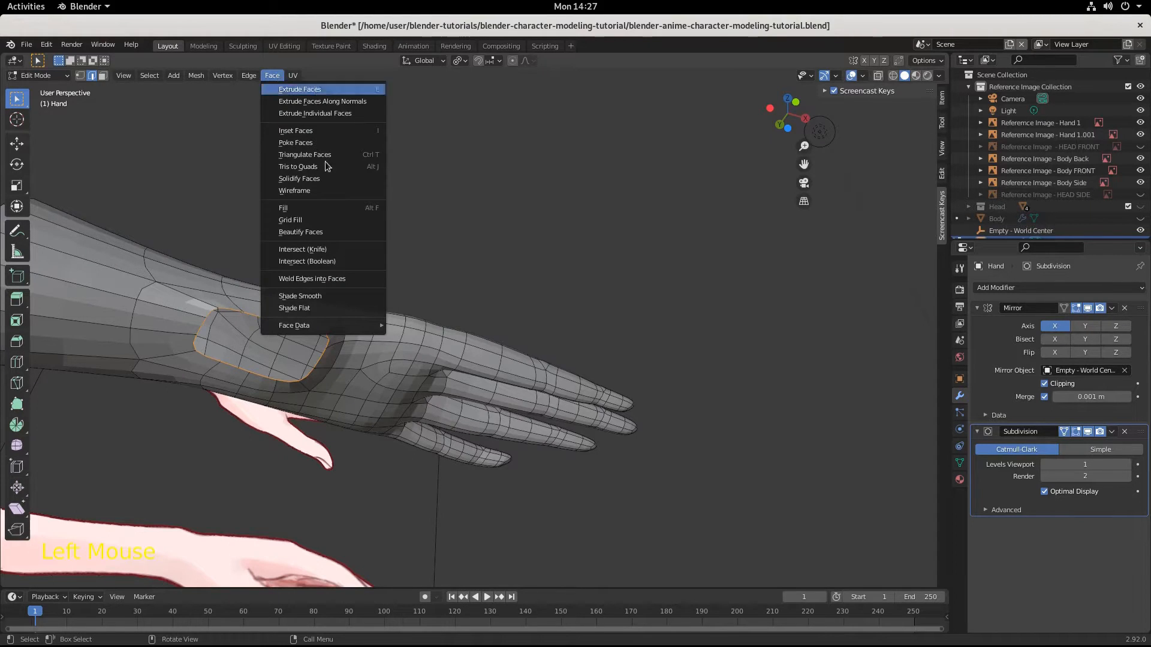
{"action": "left_click", "coordinate": [301, 219]}
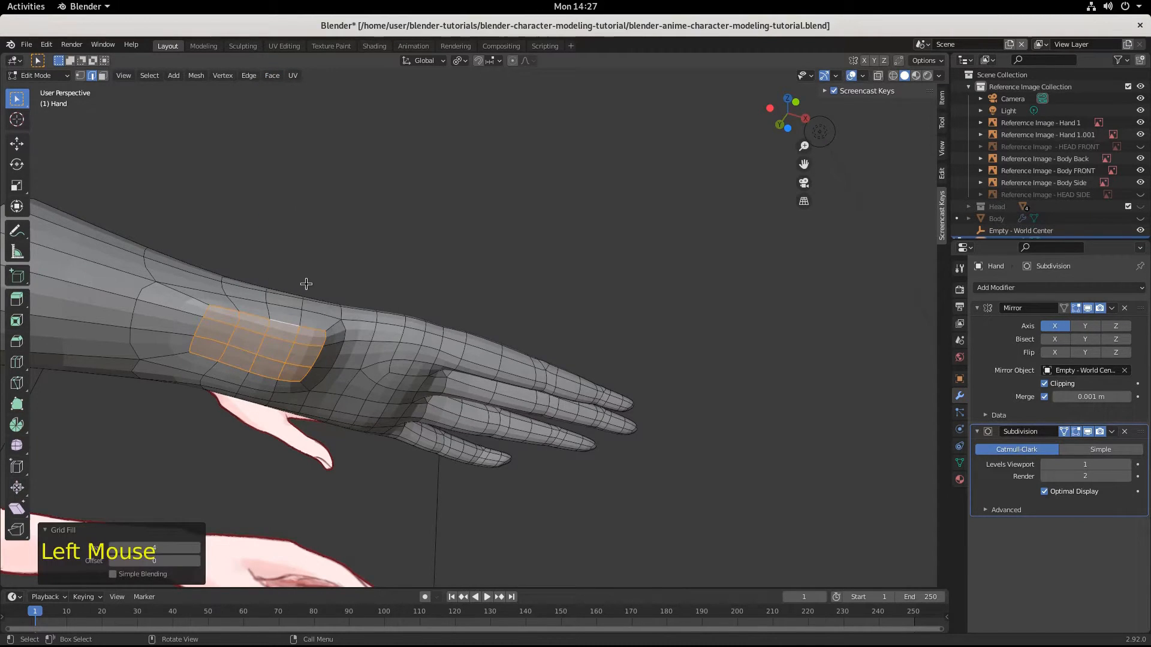
{"action": "left_click", "coordinate": [112, 548]}
{"action": "left_click", "coordinate": [113, 549]}
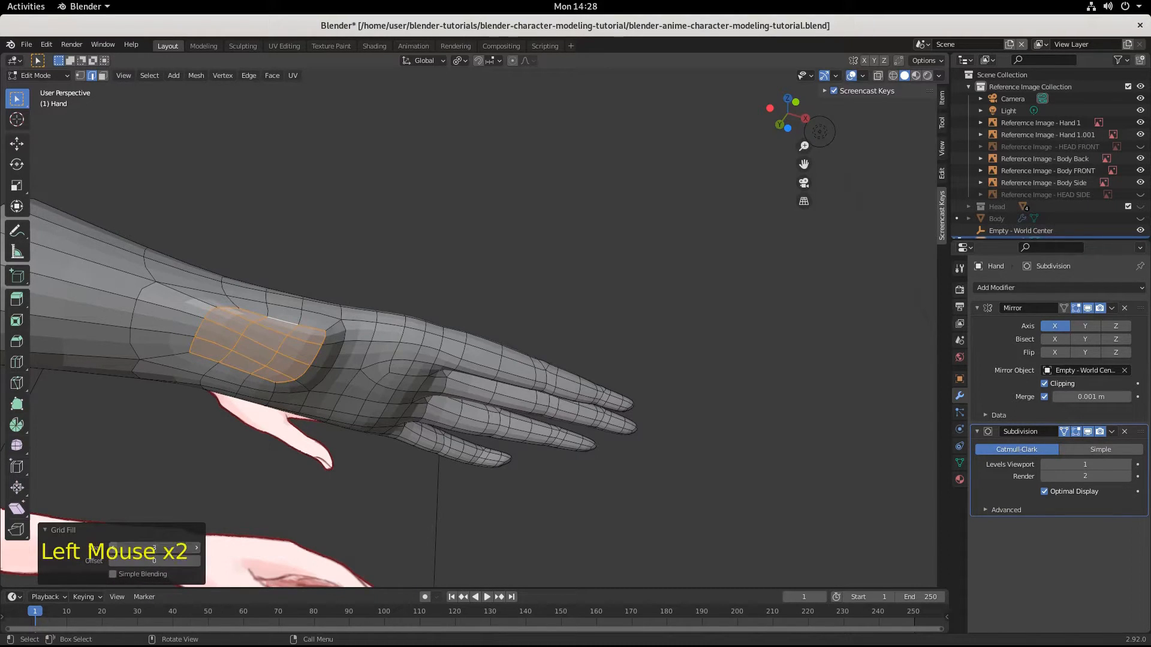
{"action": "left_click", "coordinate": [197, 562]}
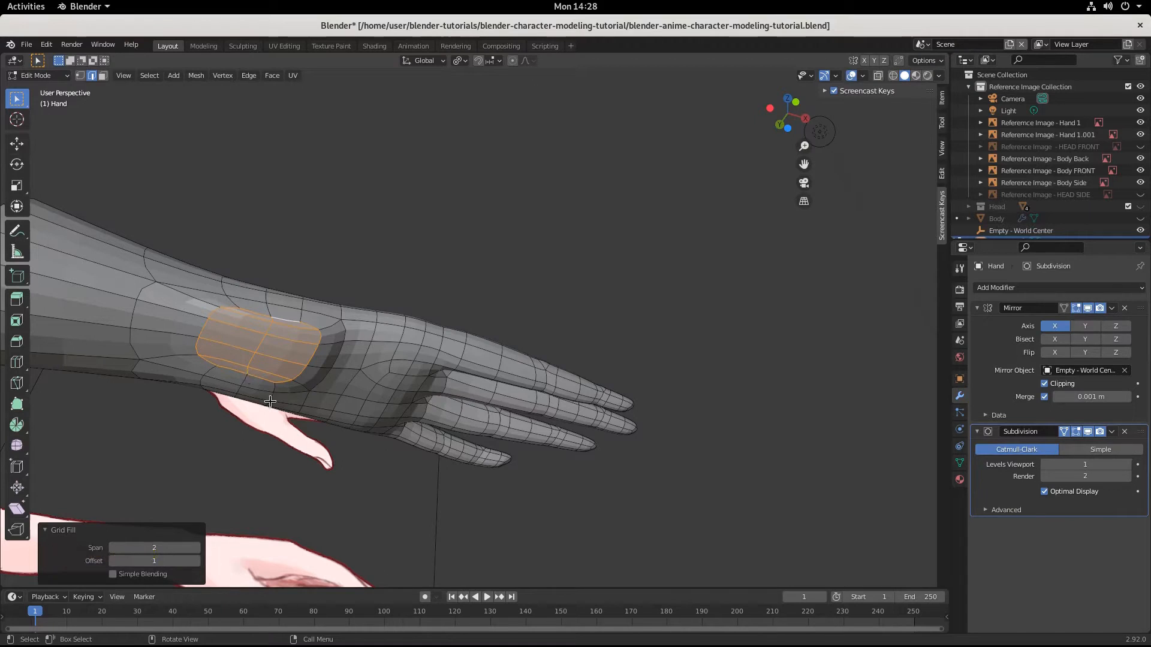
{"action": "middle_click_drag", "start_coordinate": [339, 502], "coordinate": [323, 439]}
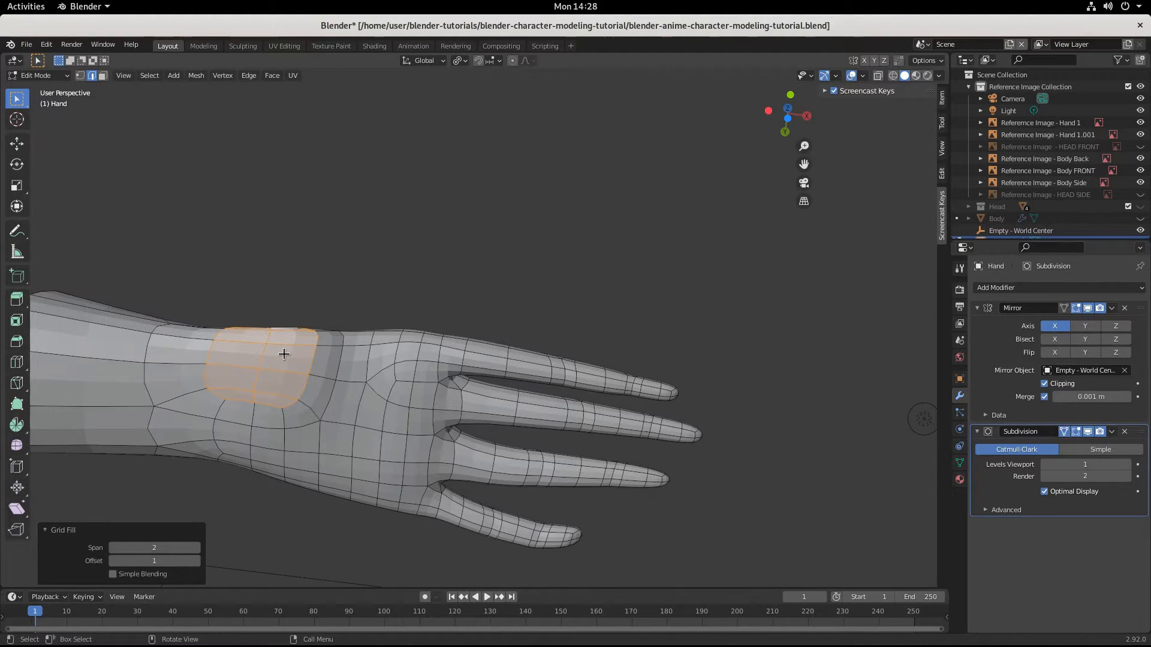
Set the transform orientation to Normal and the transform pivot point to 3D Cursor.
{"action": "middle_click_drag", "start_coordinate": [283, 354], "coordinate": [474, 459]}
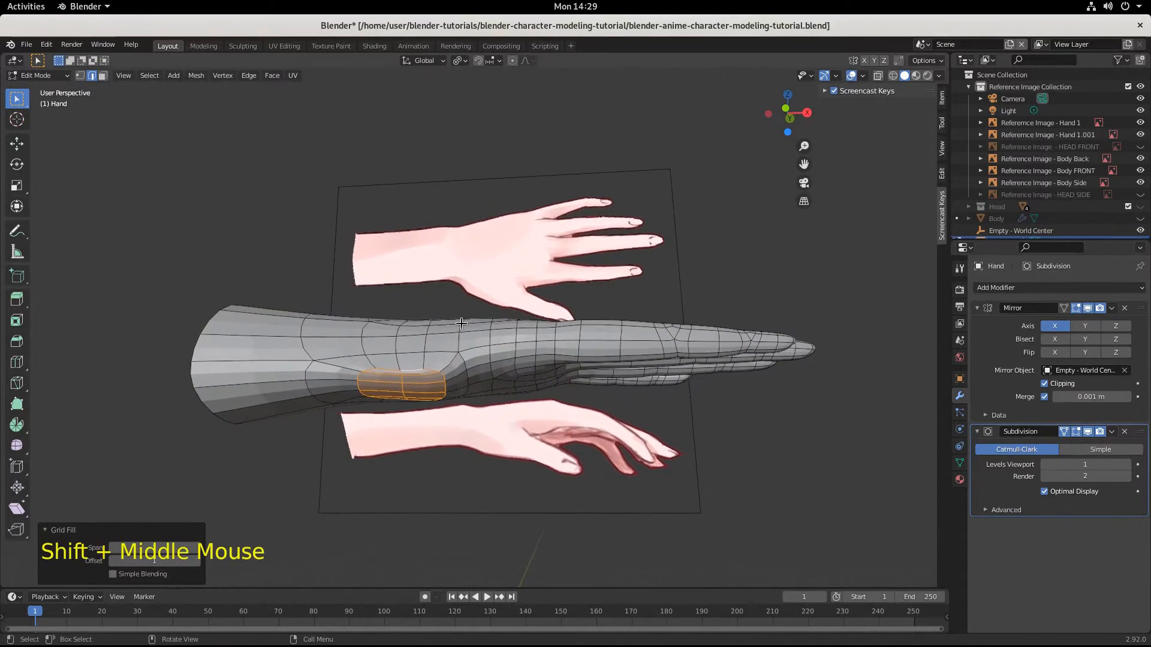
{"action": "left_click", "coordinate": [426, 60]}
{"action": "left_click", "coordinate": [388, 123]}
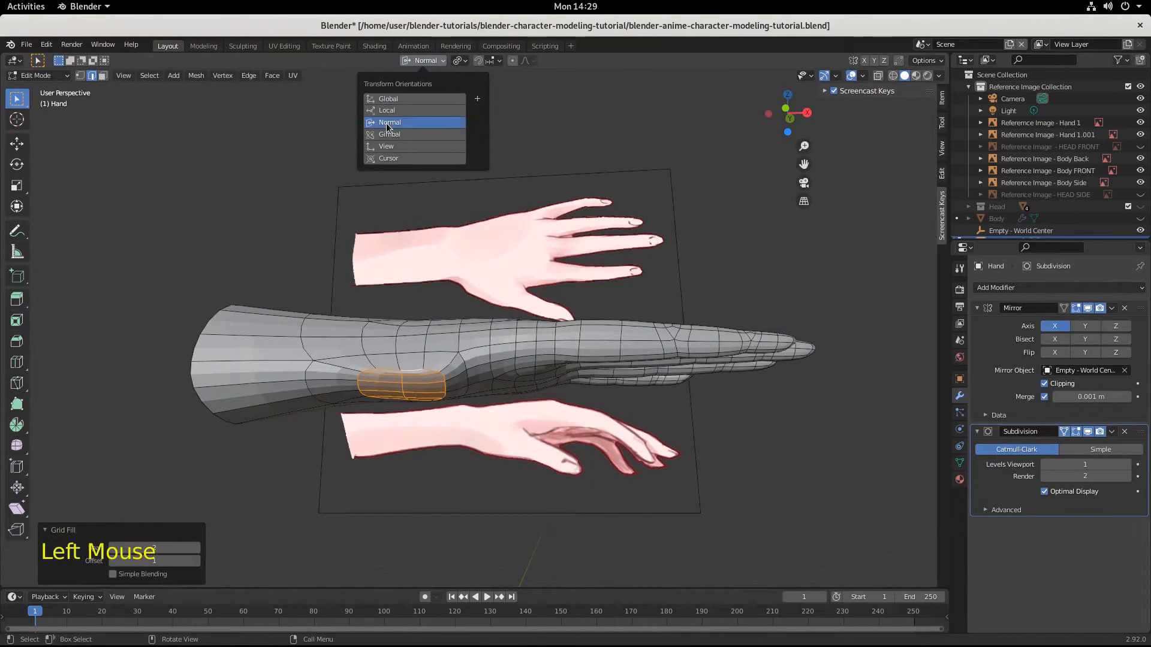
{"action": "left_click", "coordinate": [459, 61]}
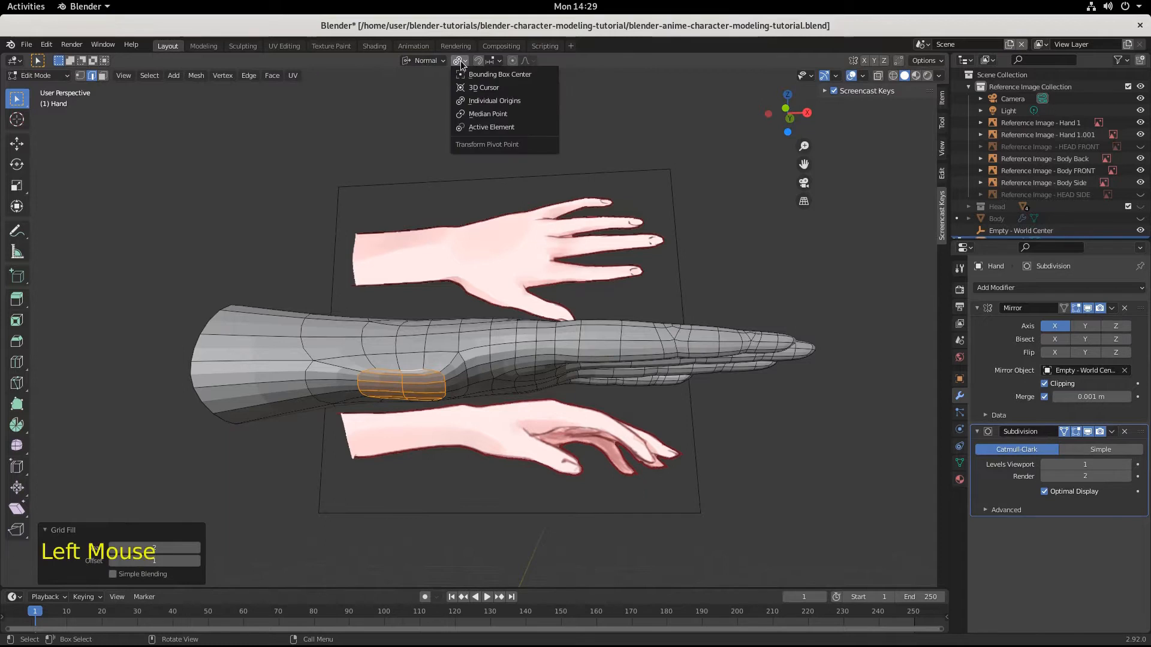
{"action": "left_click", "coordinate": [482, 88]}
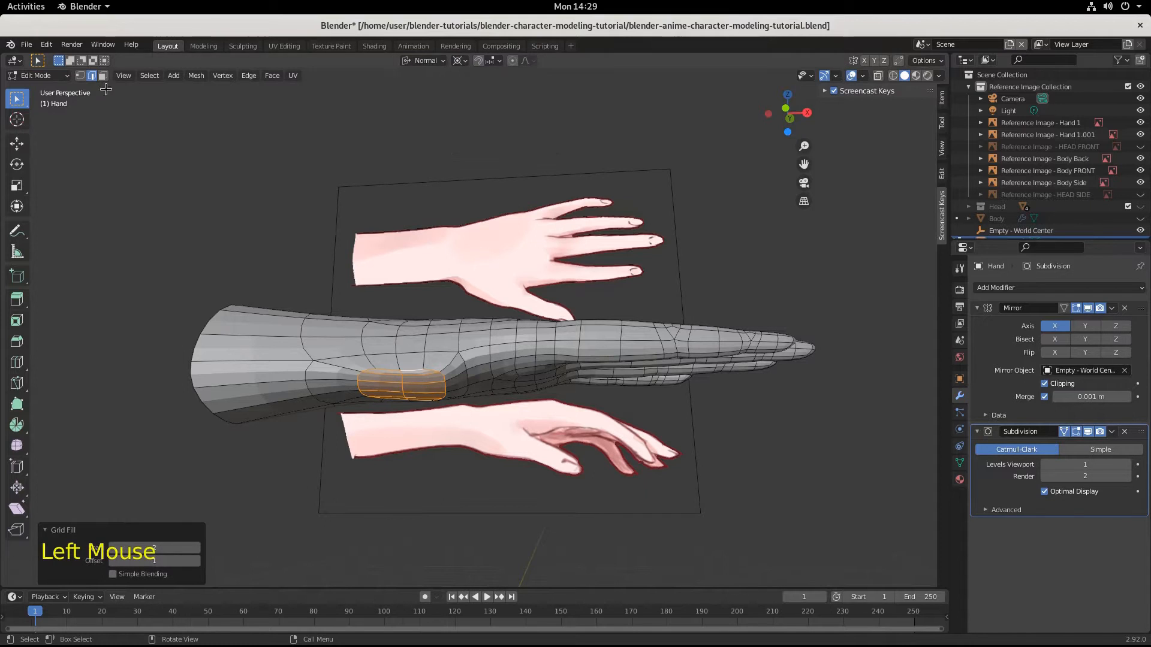
Smooth the vertices of the grid-filled patch at the thumb base with the Smooth tool.
{"action": "left_click", "coordinate": [16, 144]}
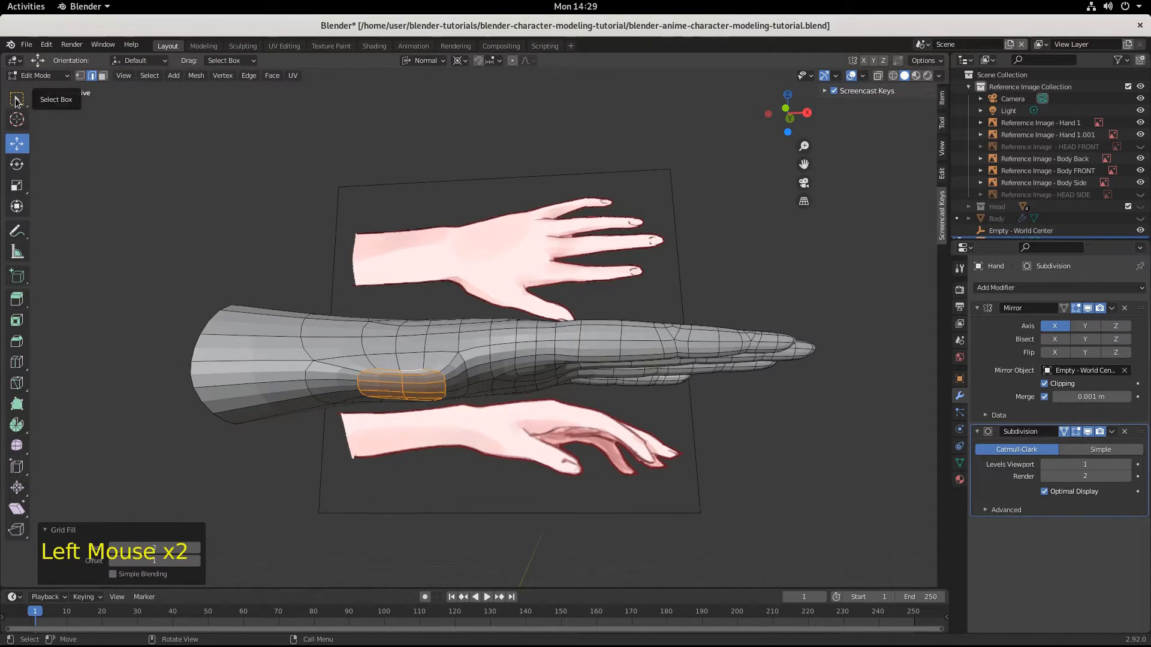
{"action": "scroll", "coordinate": [434, 424], "scroll_direction": "up", "scroll_amount": 3}
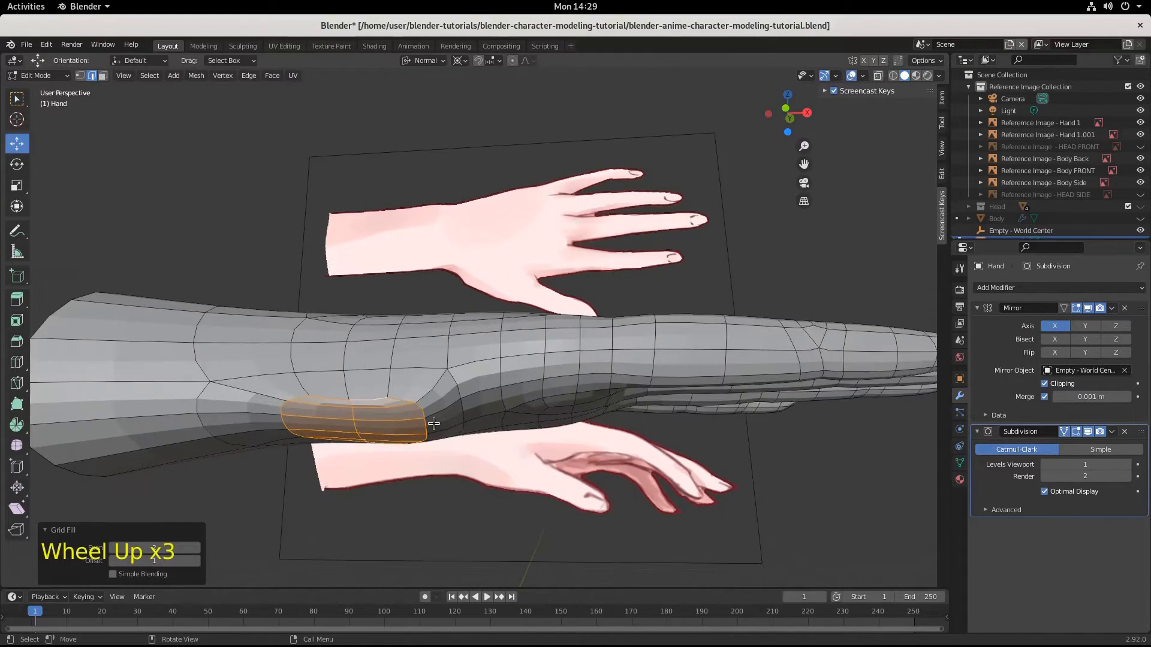
{"action": "scroll", "coordinate": [434, 424], "scroll_direction": "down", "scroll_amount": 1}
{"action": "middle_click_drag", "start_coordinate": [434, 424], "coordinate": [323, 440]}
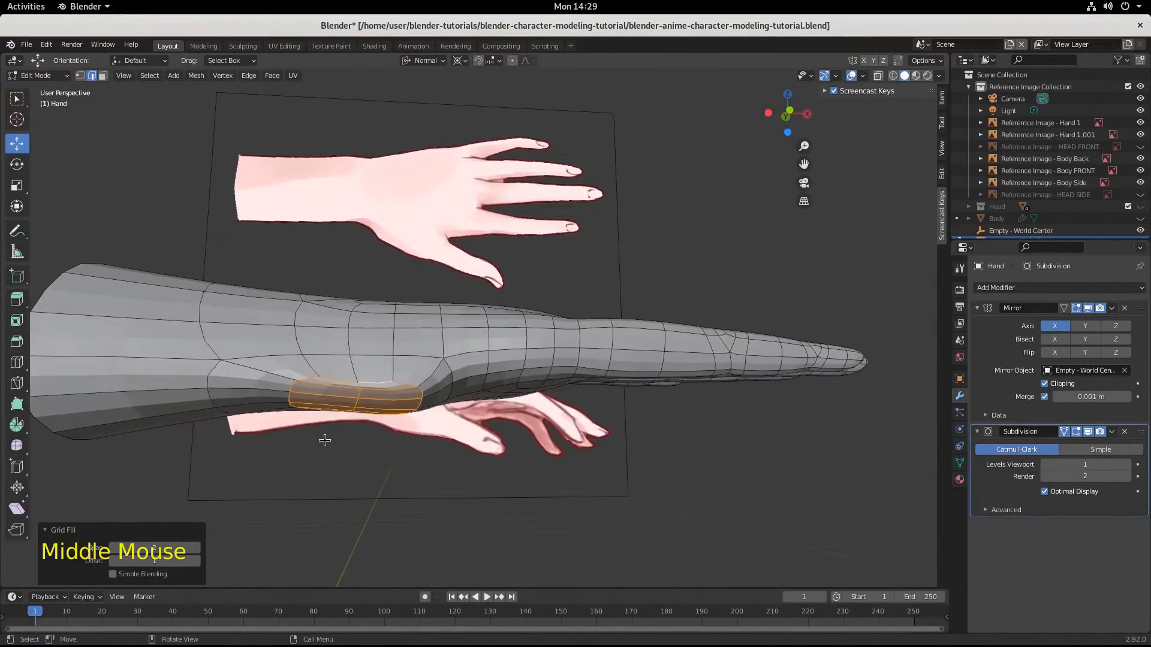
{"action": "left_click", "coordinate": [16, 445]}
{"action": "left_click_drag", "start_coordinate": [349, 469], "coordinate": [658, 489]}
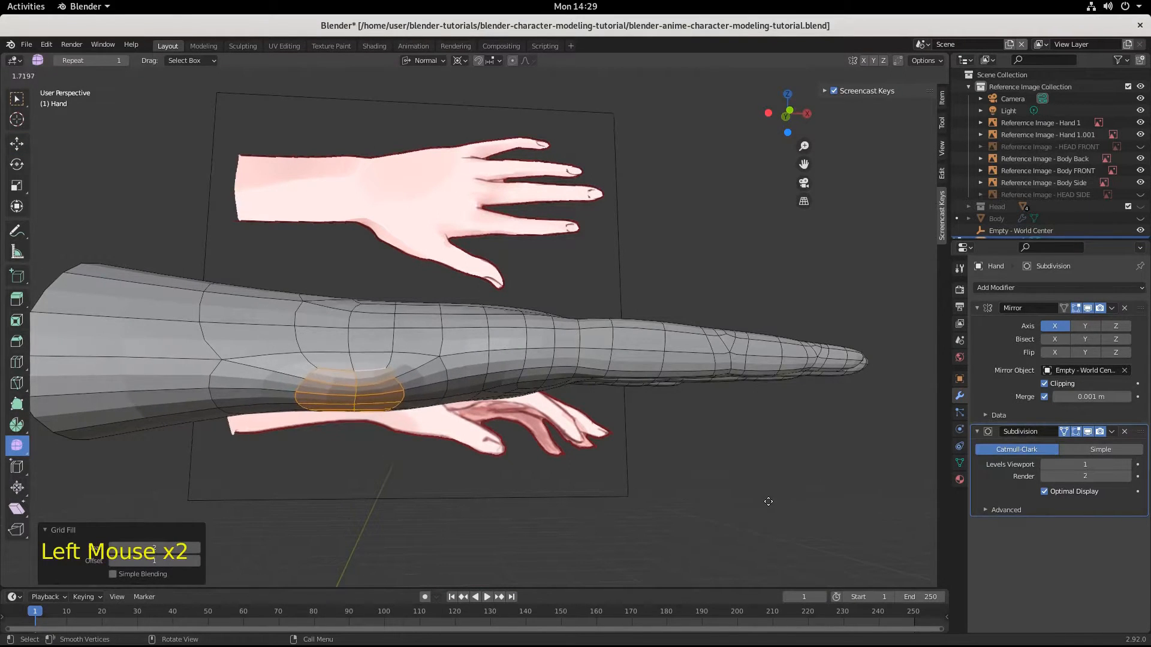
Move the smoothed patch about 0.0045 m in X, -0.0008 m in Y and -0.0056 m in Z.
{"action": "middle_click_drag", "start_coordinate": [657, 489], "coordinate": [511, 491]}
{"action": "key", "text": "g"}
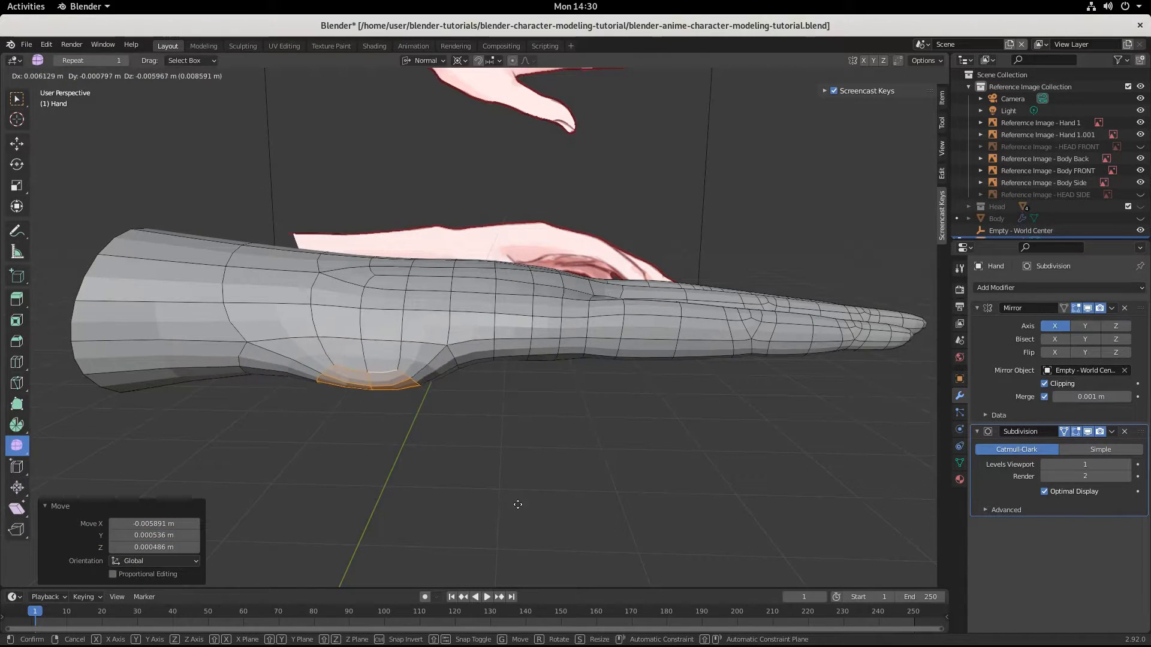
{"action": "left_click", "coordinate": [552, 515]}
{"action": "middle_click_drag", "start_coordinate": [552, 516], "coordinate": [552, 564]}
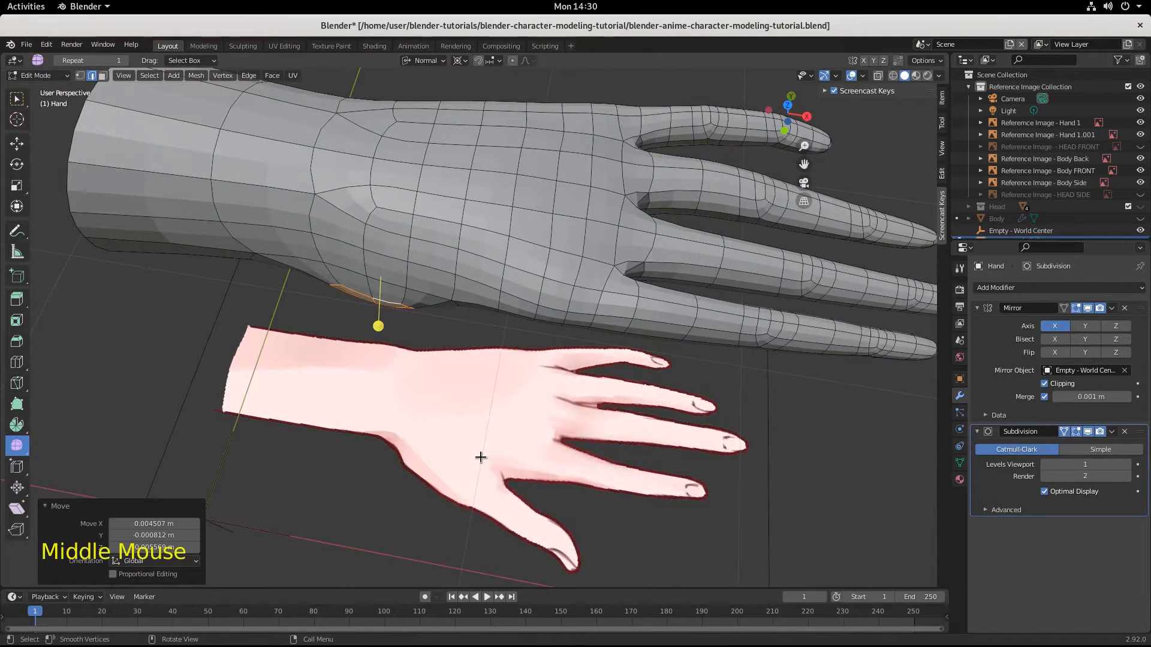
In top view, move the patch about 0.0075 m in X and -0.0093 m in Y towards the reference thumb.
{"action": "key", "text": "KP_7"}
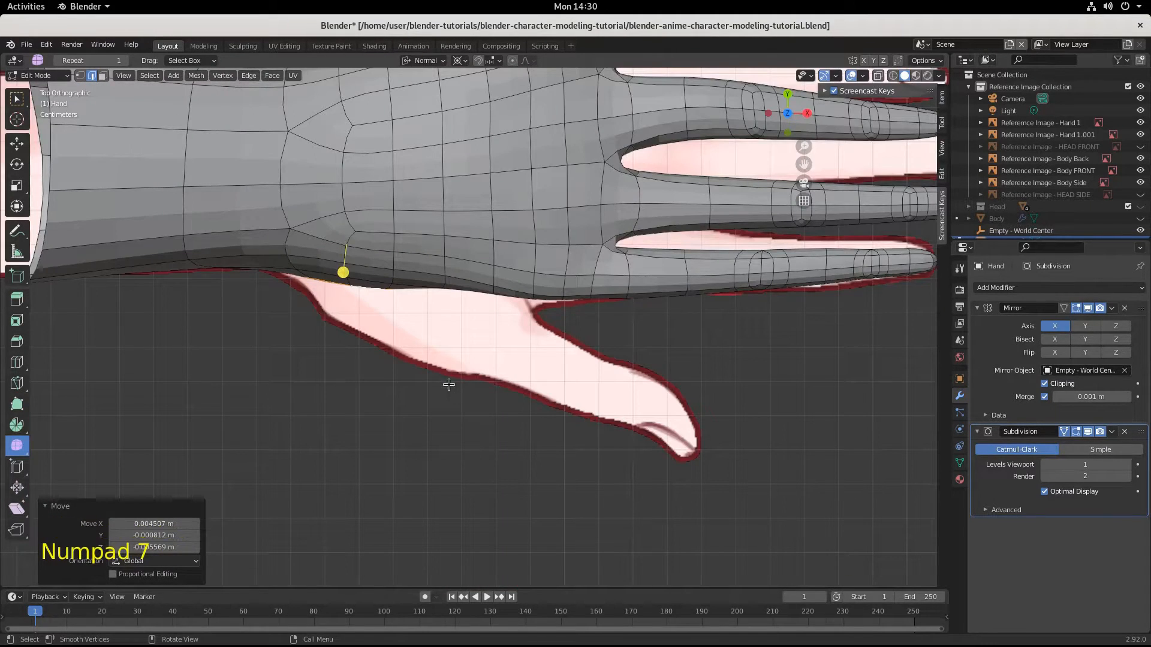
{"action": "key", "text": "g"}
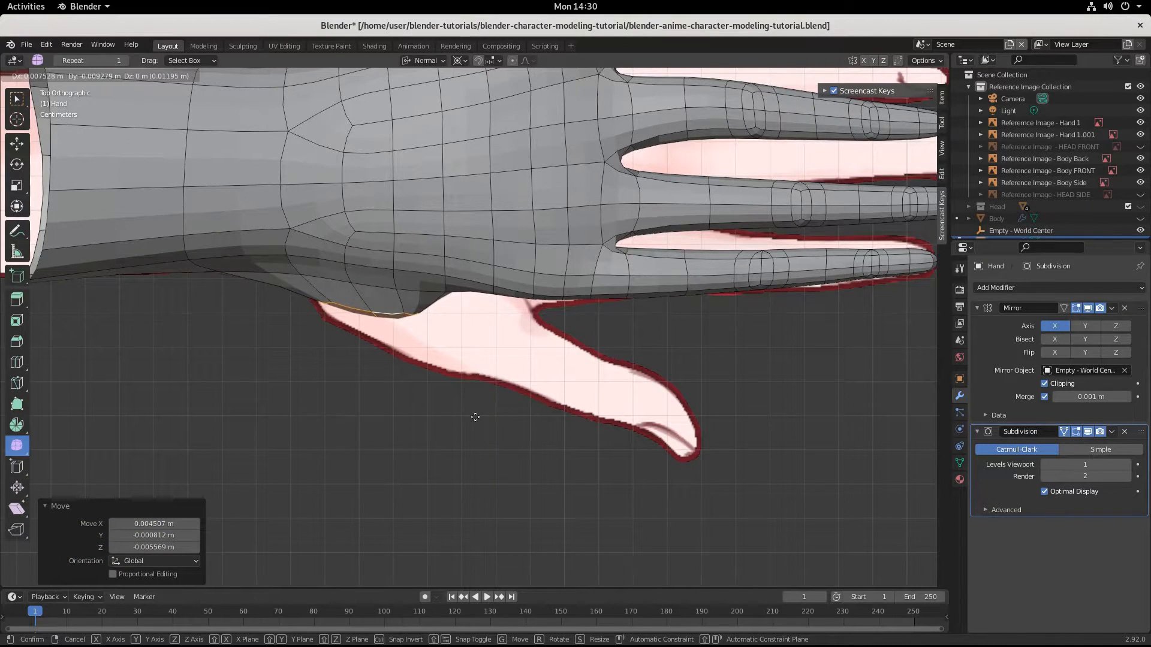
{"action": "left_click", "coordinate": [475, 417]}
Extrude the thumb-base patch about 0.075 m along its normal to form the thumb.
{"action": "middle_click_drag", "start_coordinate": [488, 416], "coordinate": [505, 436]}
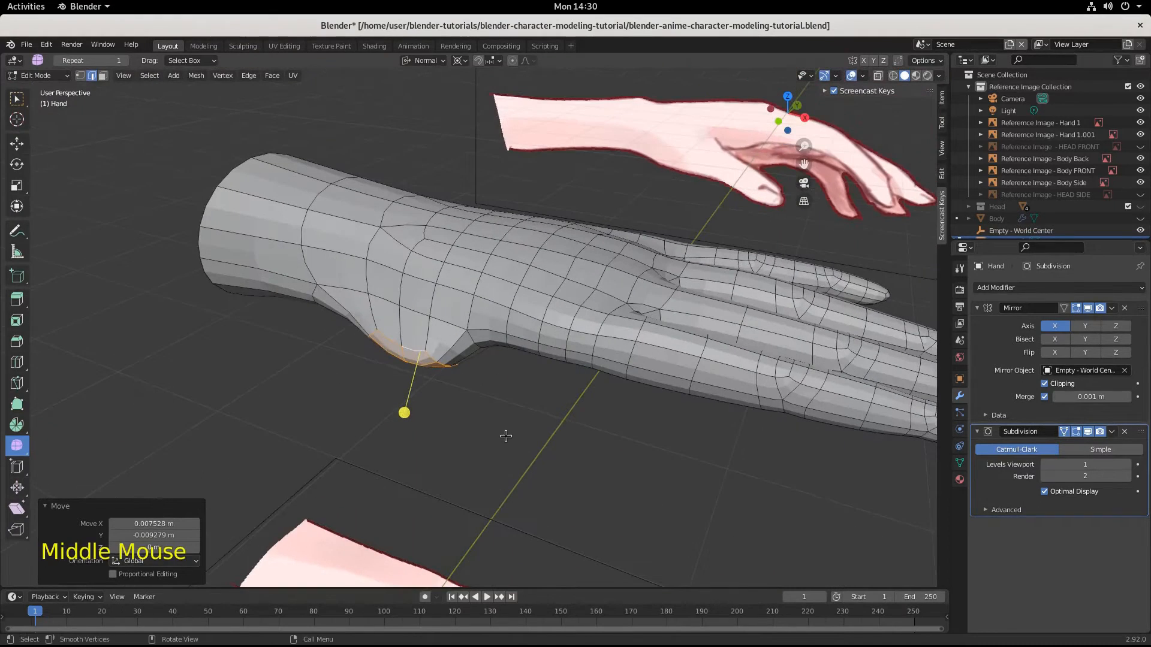
{"action": "key", "text": "e"}
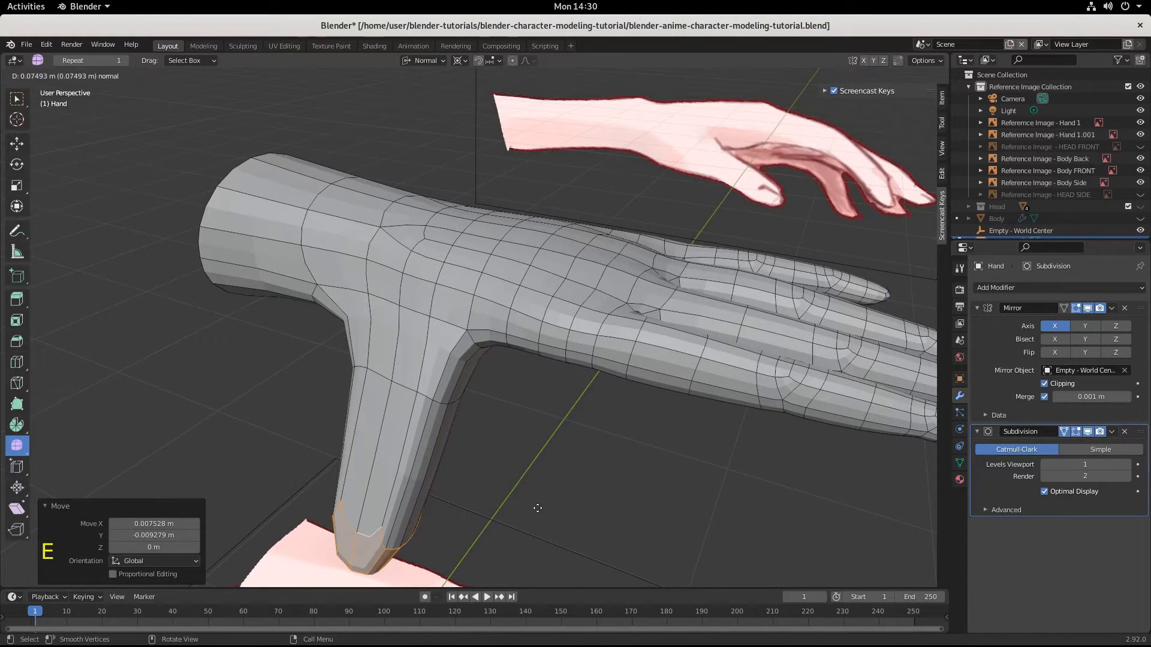
{"action": "left_click", "coordinate": [528, 494]}
{"action": "scroll", "coordinate": [527, 491], "scroll_direction": "down", "scroll_amount": 4}
{"action": "middle_click_drag", "start_coordinate": [527, 491], "coordinate": [530, 425]}
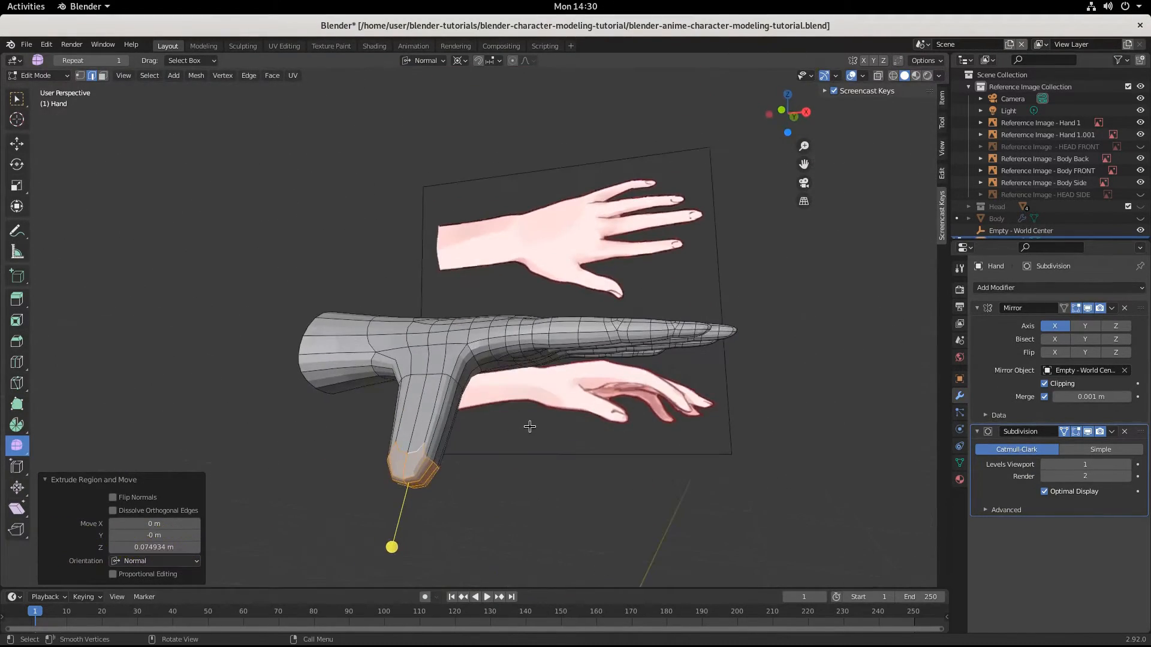
Switch to the front view and set the transform pivot point to Active Element.
{"action": "key", "text": "KP_1"}
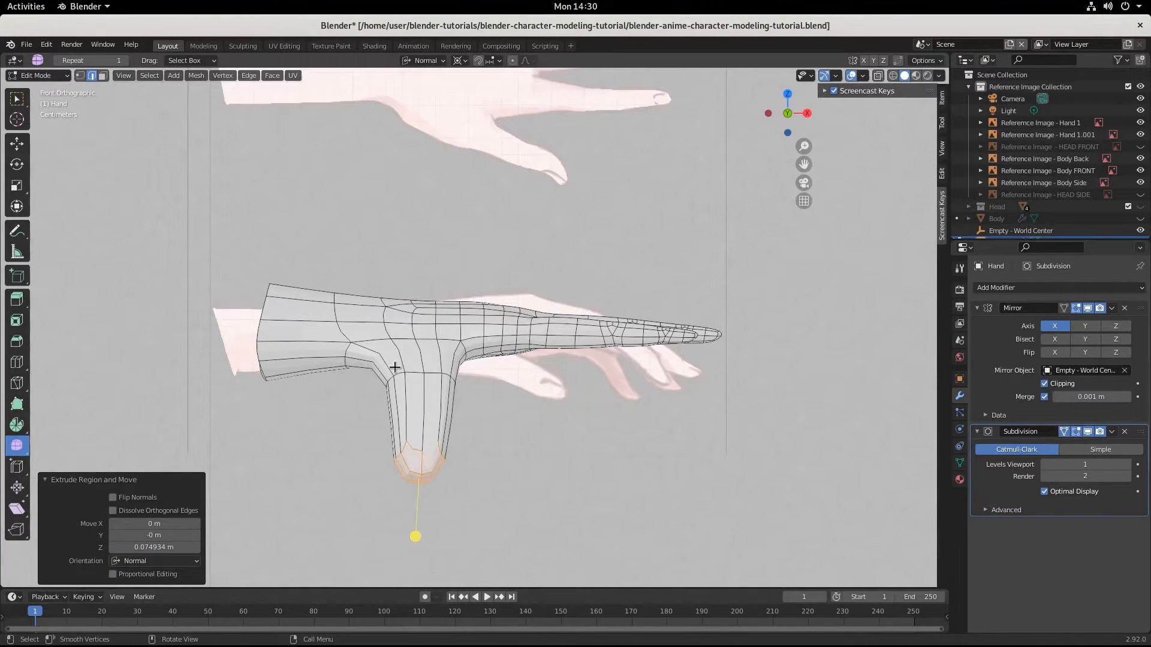
{"action": "key", "text": "s"}
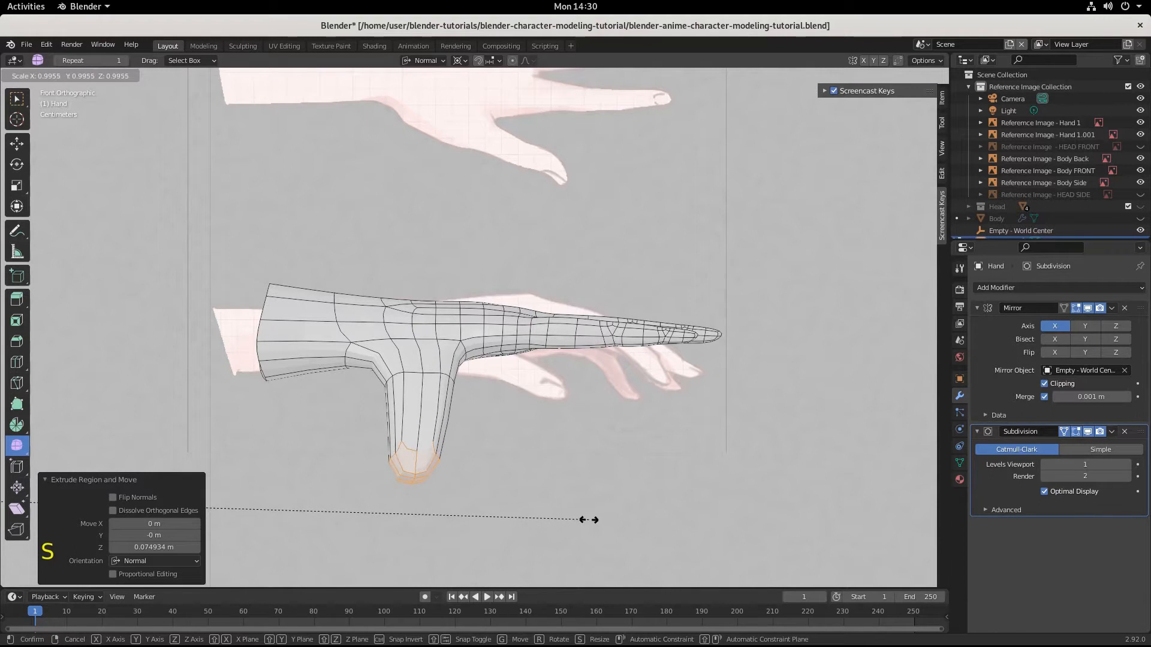
{"action": "left_click", "coordinate": [586, 519]}
{"action": "left_click", "coordinate": [460, 60]}
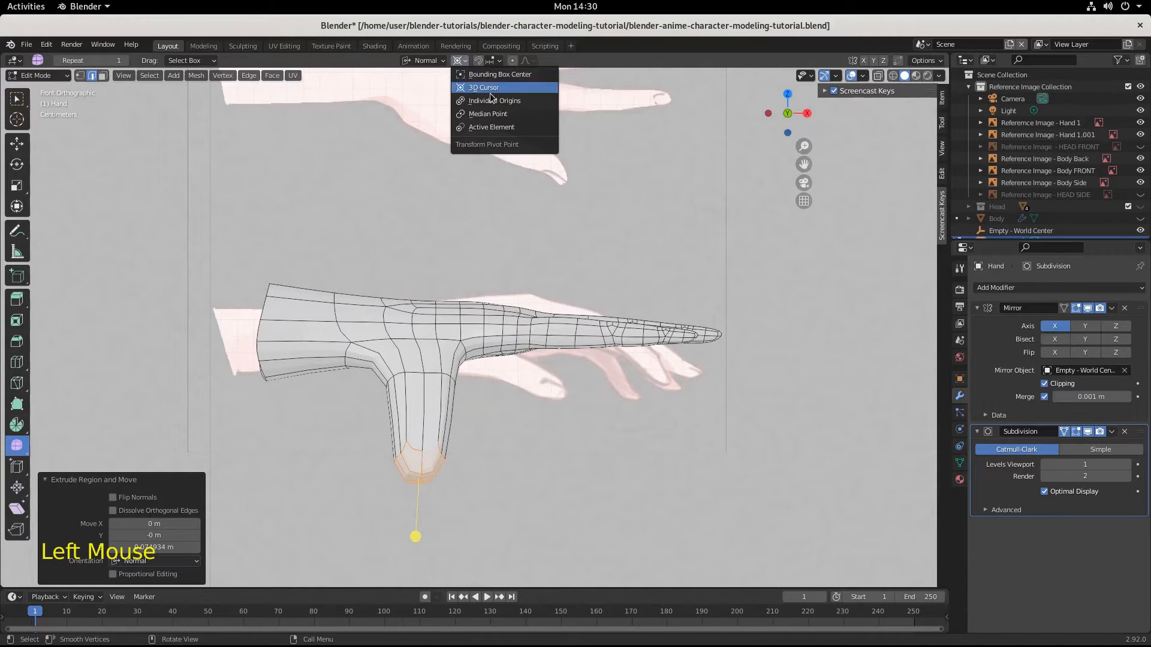
{"action": "left_click", "coordinate": [493, 130]}
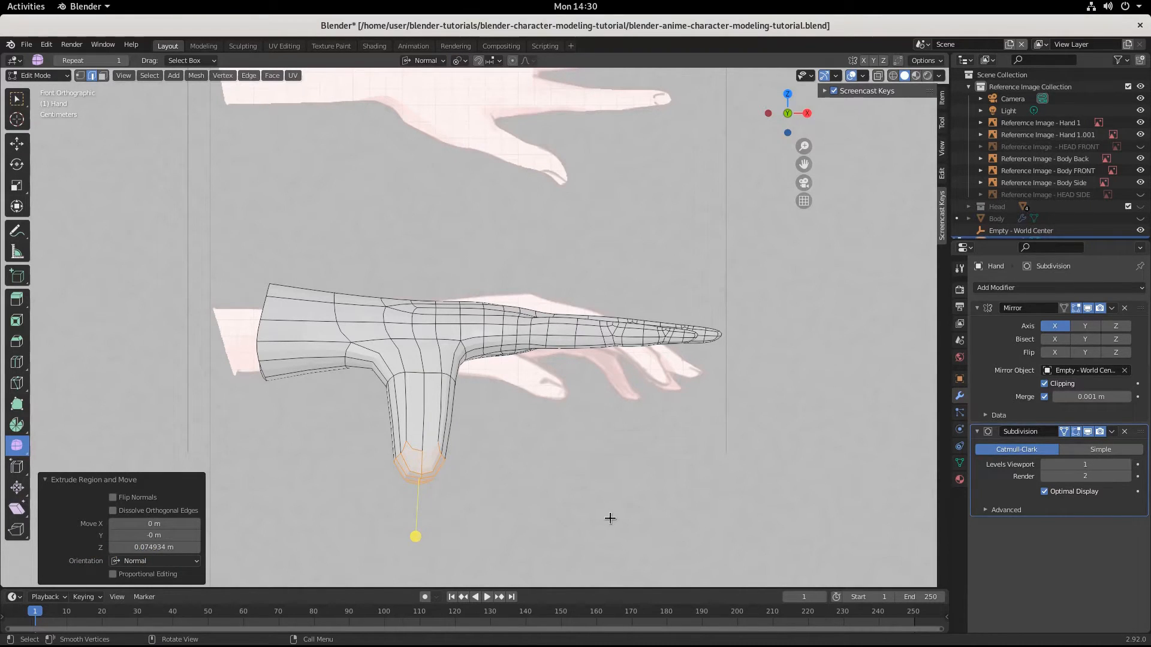
Scale the thumb tip to about 0.618 and move it about 0.038 m in X and 0.029 m in Z.
{"action": "key", "text": "s"}
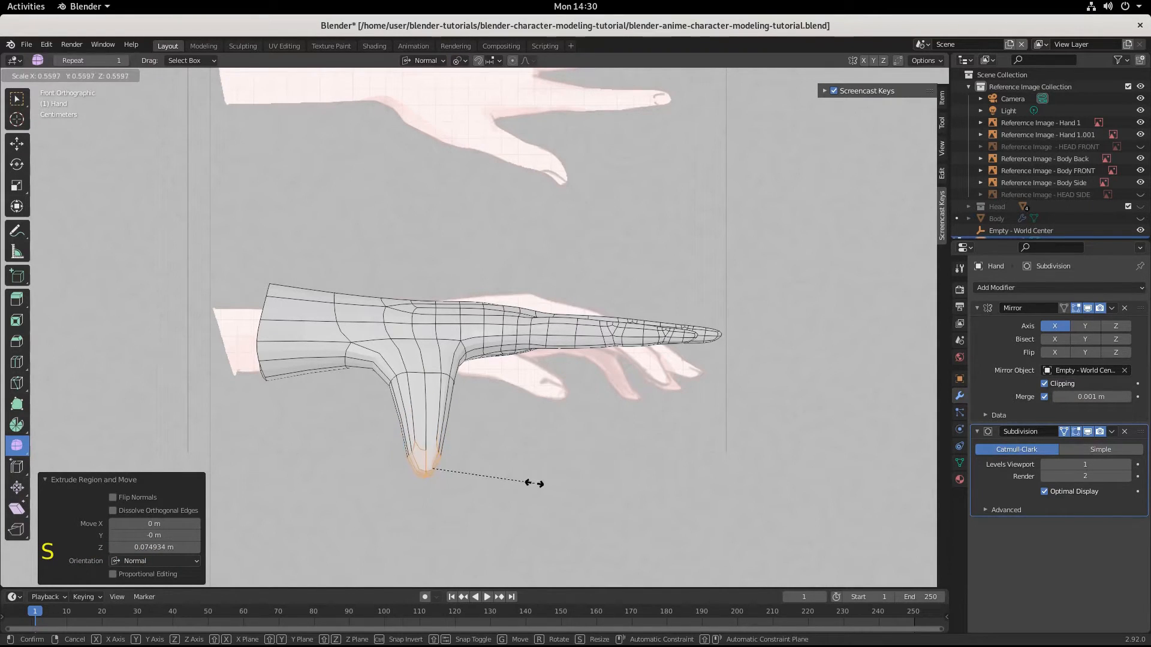
{"action": "left_click", "coordinate": [545, 480]}
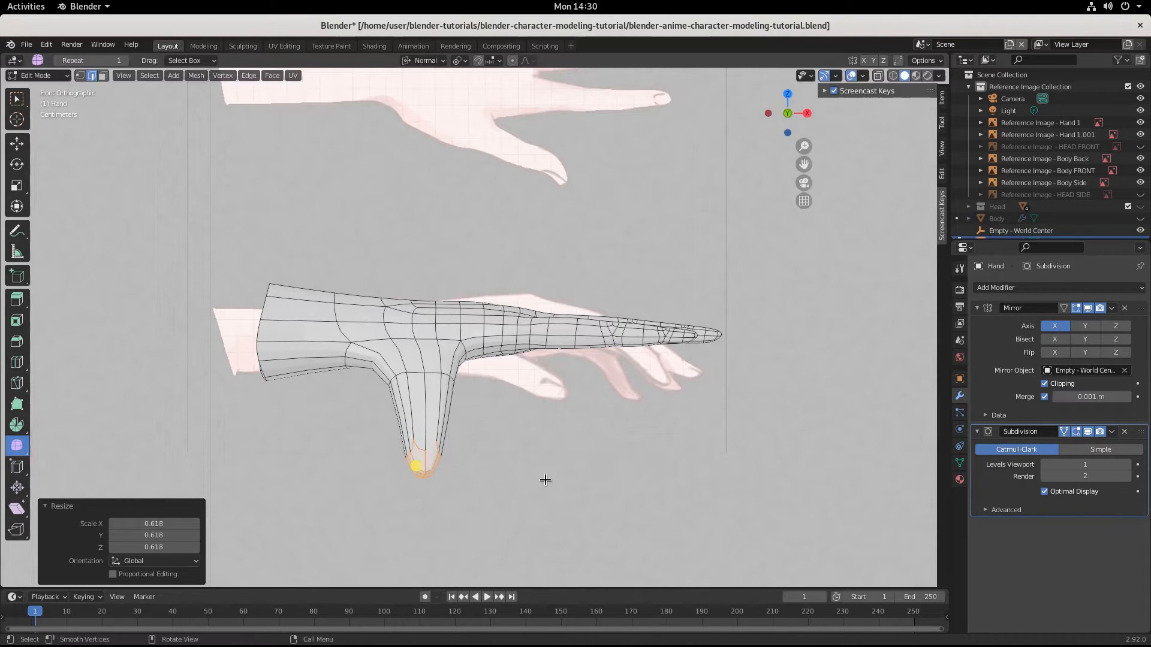
{"action": "key", "text": "g"}
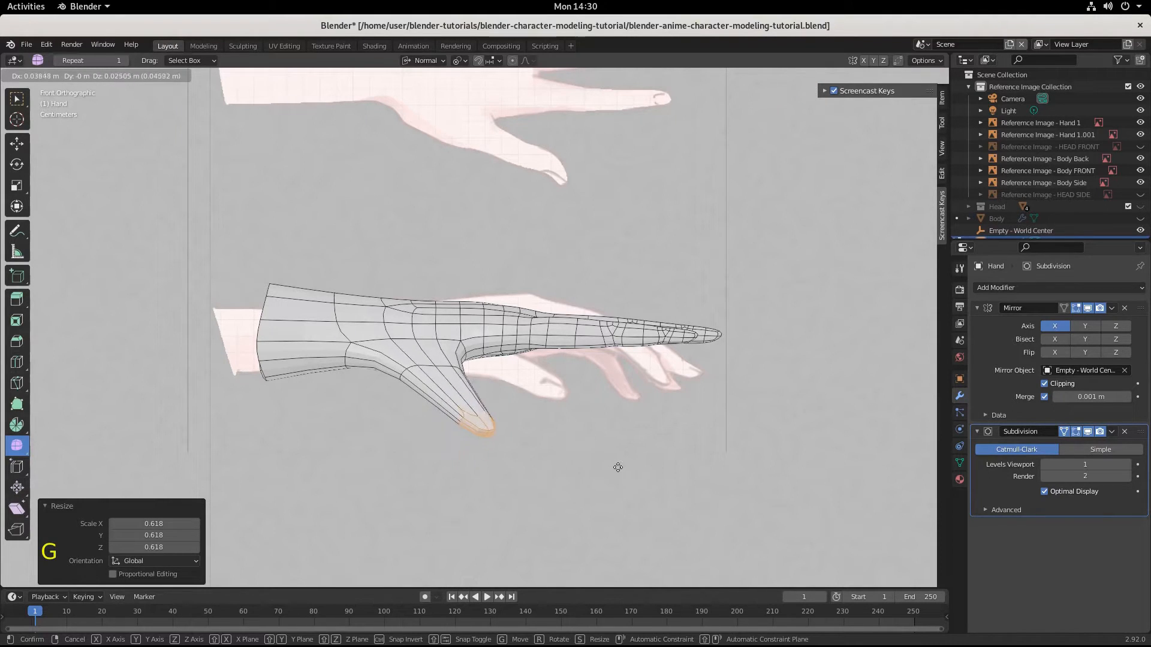
{"action": "left_click", "coordinate": [618, 464]}
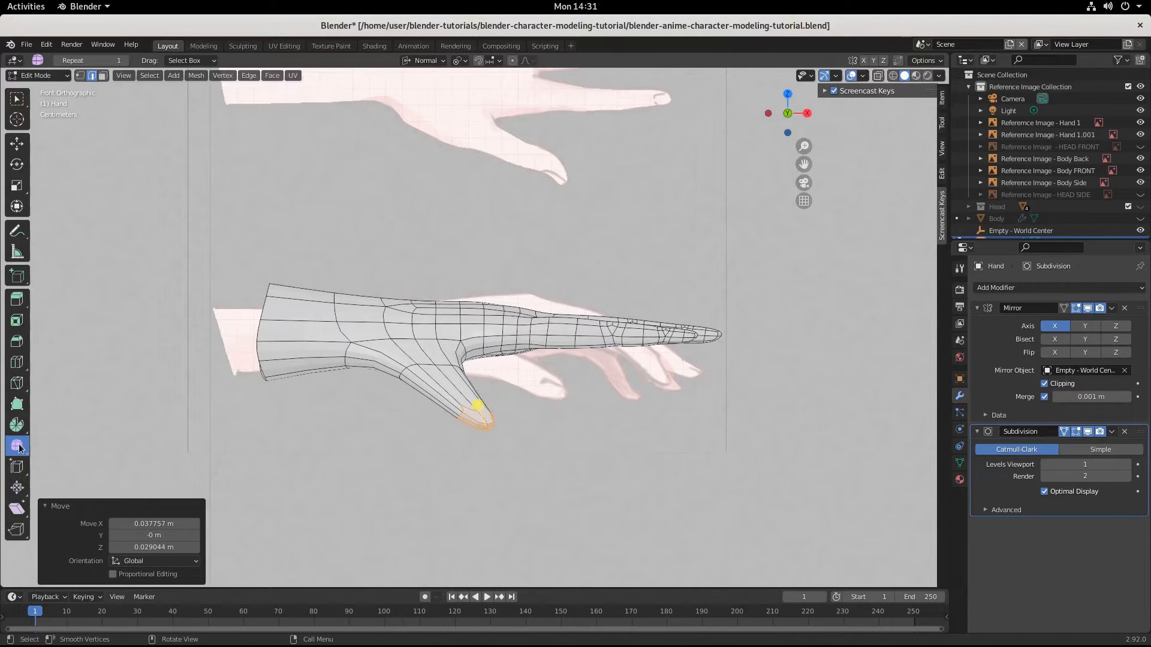
Smooth the thumb tip's vertices with a smoothing factor of about -0.533.
{"action": "left_click", "coordinate": [19, 447]}
{"action": "left_click_drag", "start_coordinate": [483, 403], "coordinate": [359, 363]}
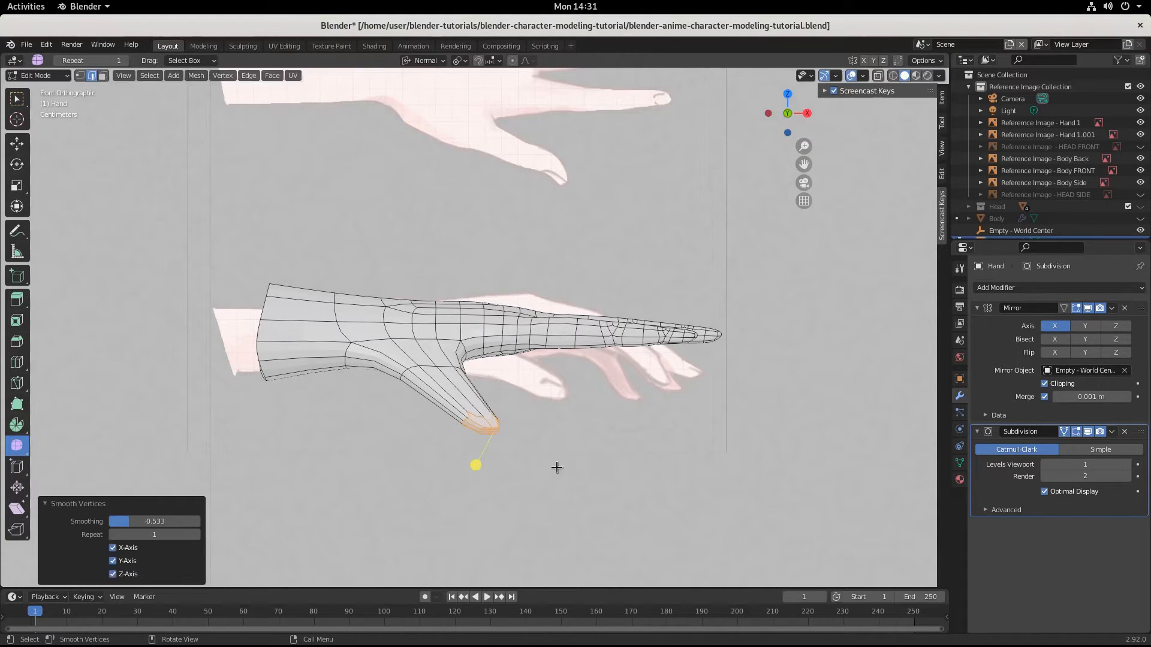
Scale the thumb tip to about 0.714 and move it up and slightly towards the wrist in the front view.
{"action": "key", "text": "s"}
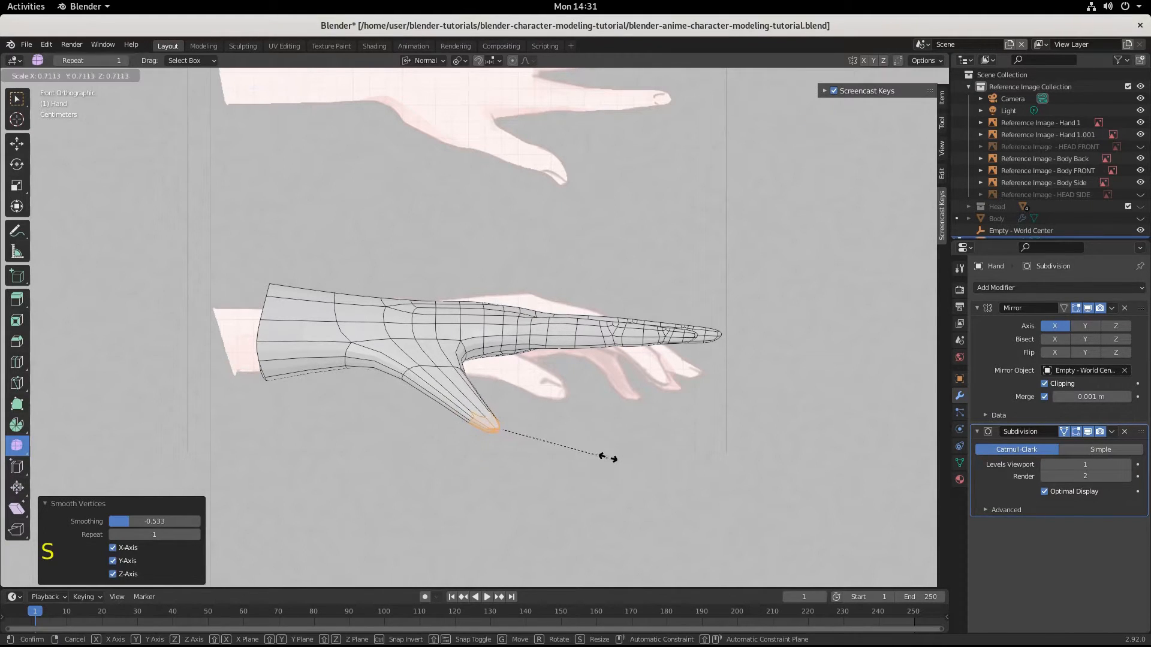
{"action": "left_click", "coordinate": [609, 457]}
{"action": "key", "text": "g"}
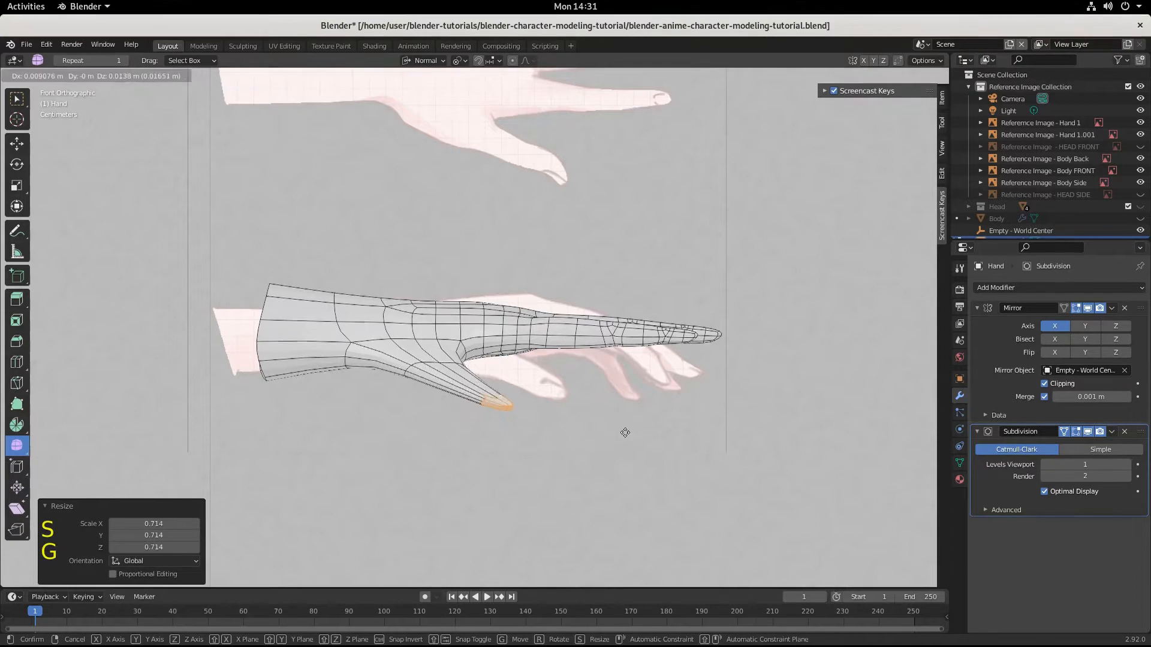
{"action": "left_click", "coordinate": [594, 435]}
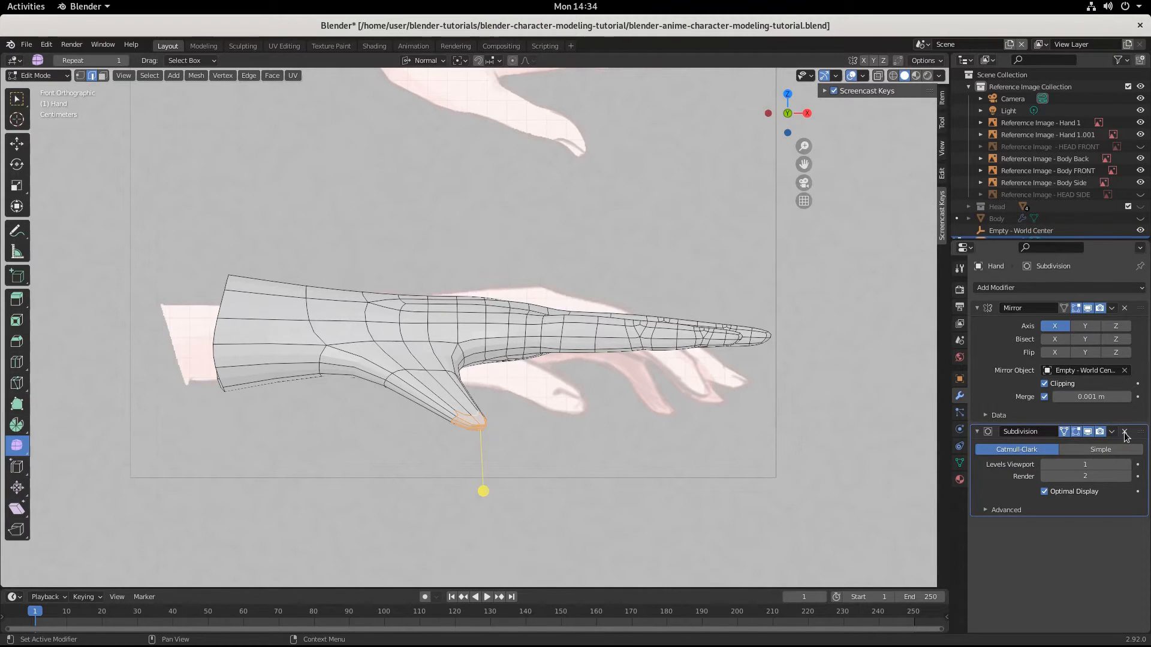
Turn off the Subdivision modifier's on-cage and edit-mode display for the hand.
{"action": "left_click", "coordinate": [1063, 432]}
{"action": "left_click", "coordinate": [1077, 432]}
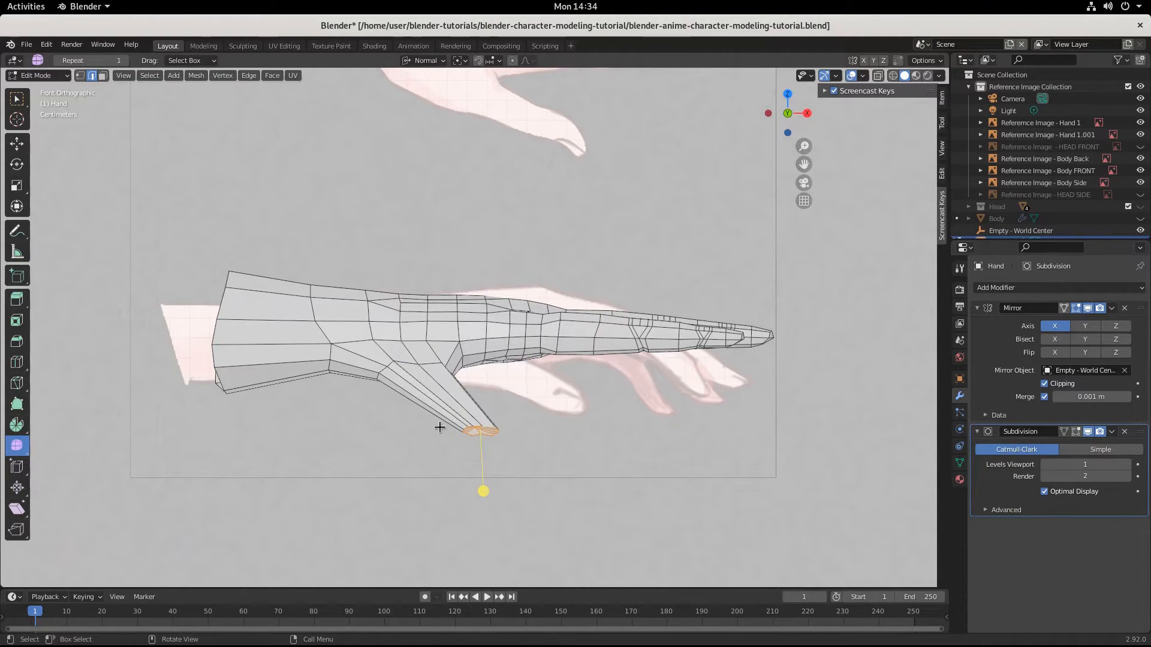
Smooth the thumb tip by about 0.722 and move it about -0.0042 m in X and 0.003 m in Z.
{"action": "left_click_drag", "start_coordinate": [484, 491], "coordinate": [656, 561]}
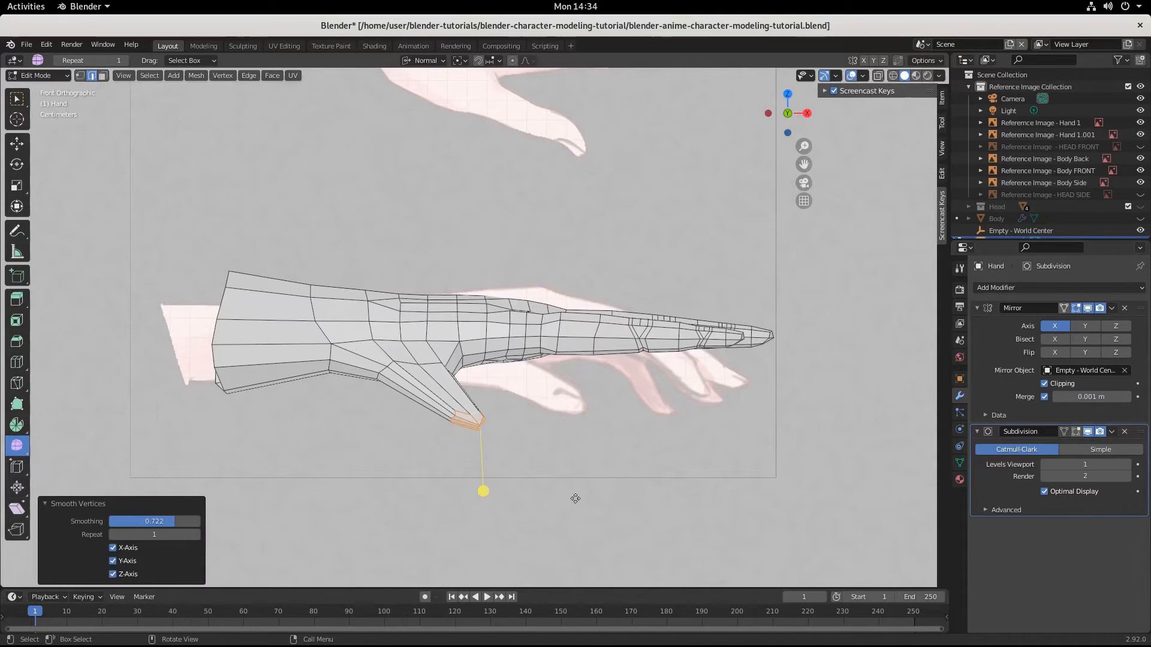
{"action": "key", "text": "g"}
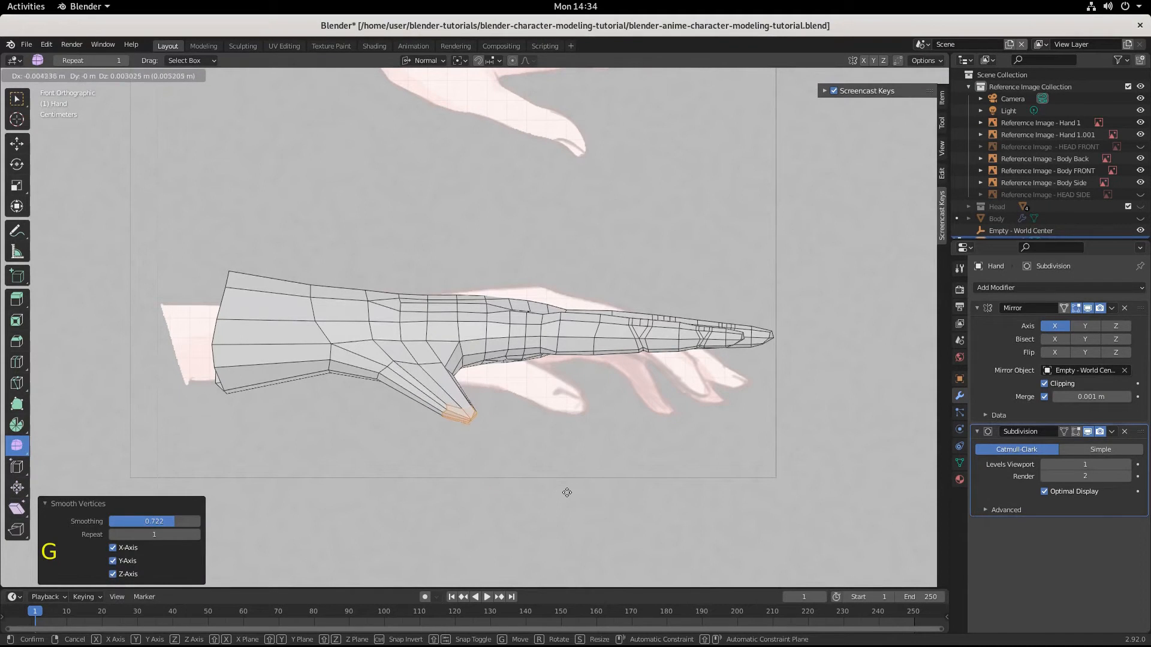
{"action": "left_click", "coordinate": [566, 492]}
{"action": "key", "text": "r"}
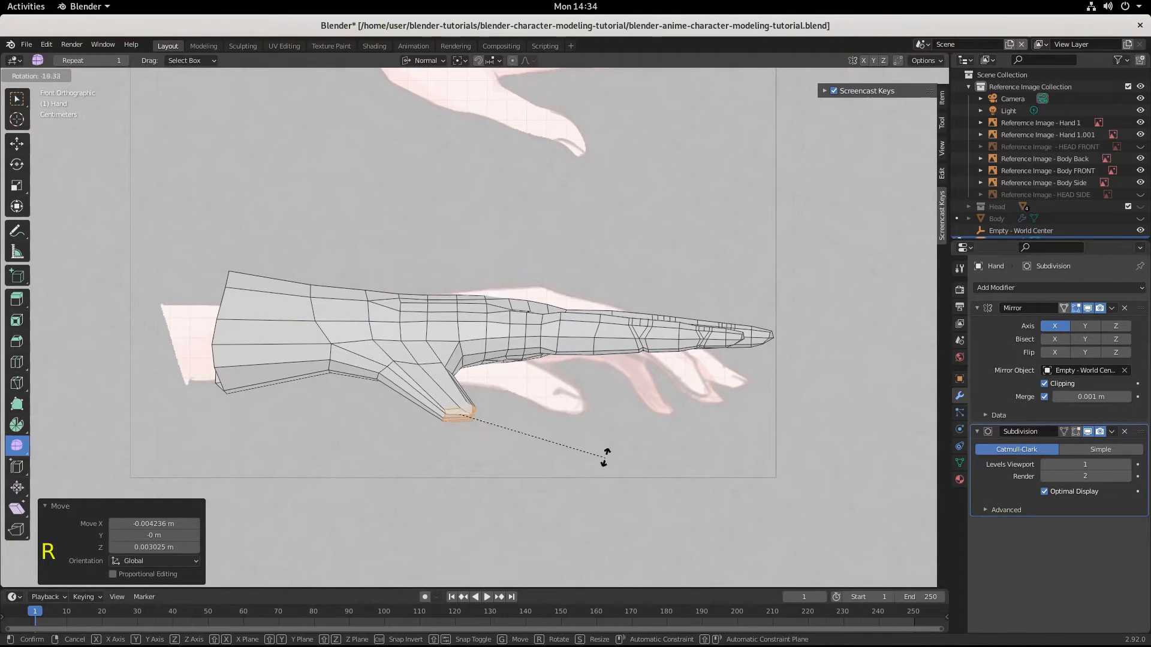
{"action": "key", "text": "ctrl+z"}
{"action": "key", "text": "ctrl+z"}
Round the selected thumb tip into a regular, flattened circle with LoopTools Circle.
{"action": "middle_click_drag", "start_coordinate": [595, 379], "coordinate": [426, 408]}
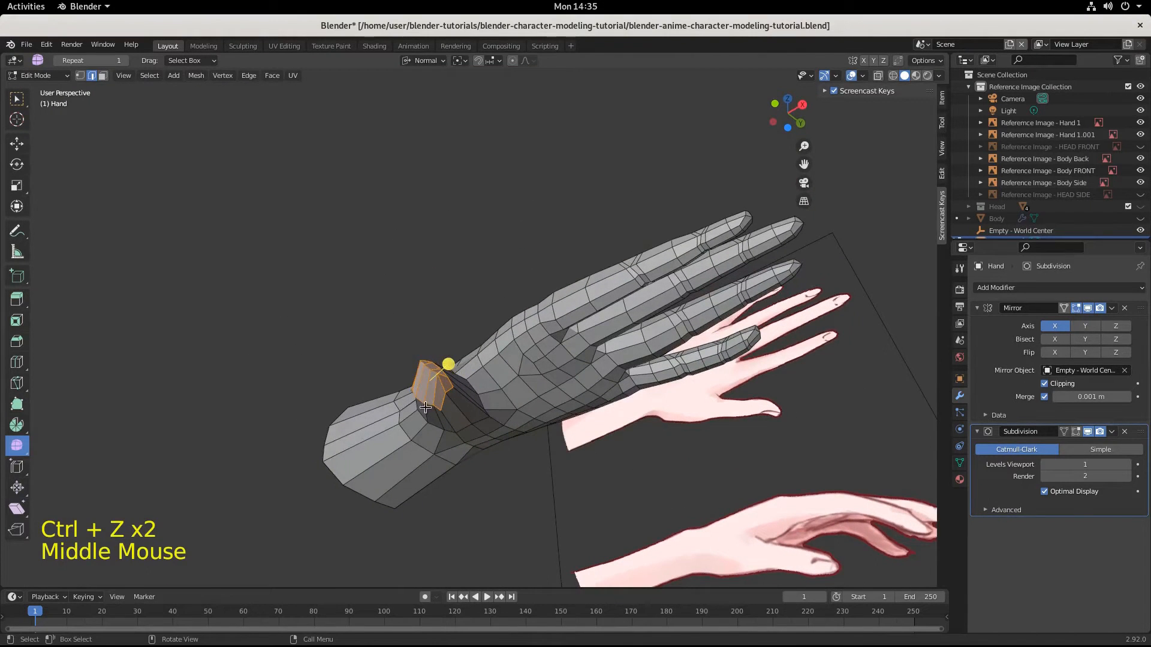
{"action": "left_click", "coordinate": [942, 173]}
{"action": "left_click", "coordinate": [880, 120]}
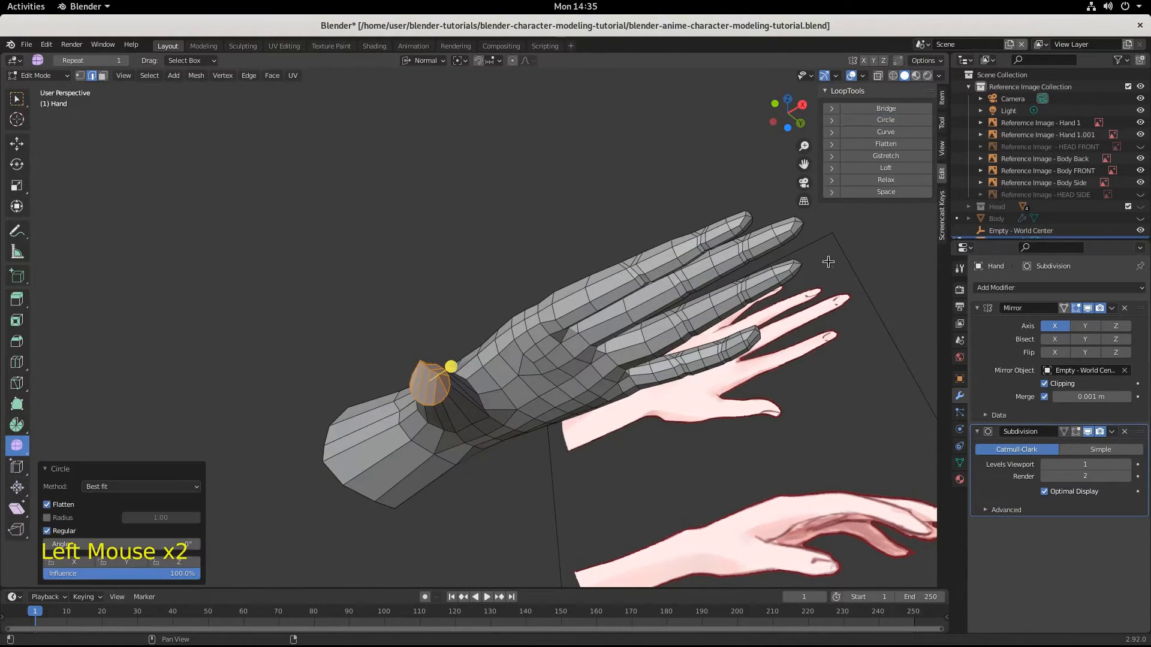
Move the thumb tip in perspective view by a total of about 0.018 m in X and 0.018 m in Y, closer to the palm.
{"action": "middle_click_drag", "start_coordinate": [827, 257], "coordinate": [624, 420]}
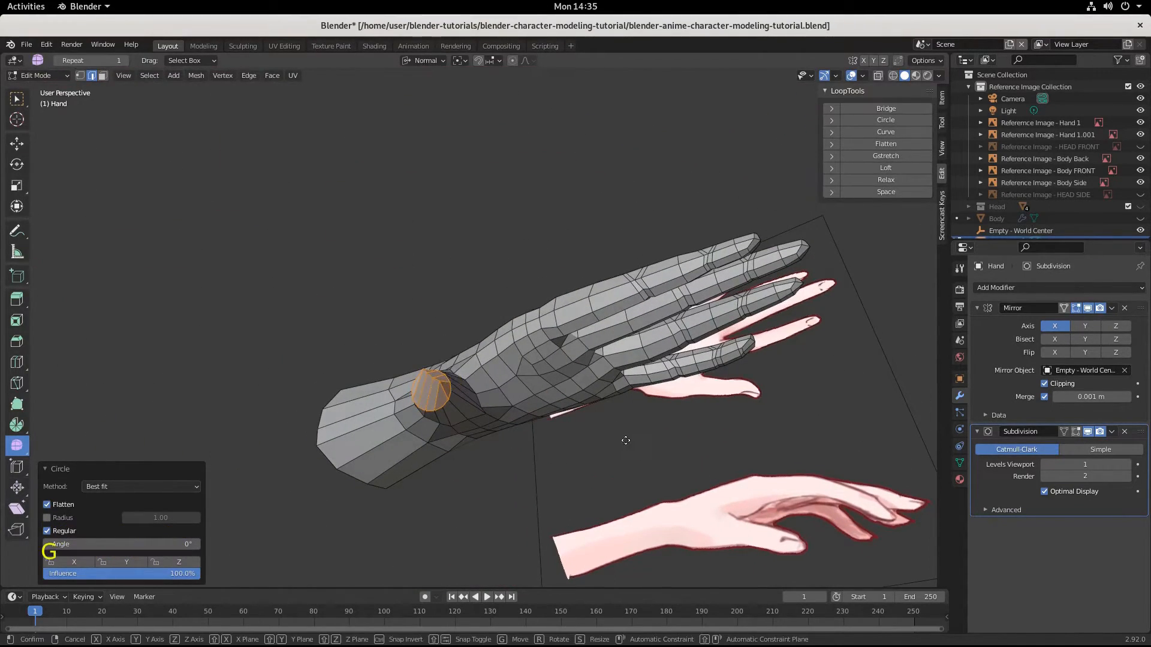
{"action": "key", "text": "g"}
{"action": "left_click", "coordinate": [692, 431]}
{"action": "middle_click_drag", "start_coordinate": [692, 431], "coordinate": [622, 349]}
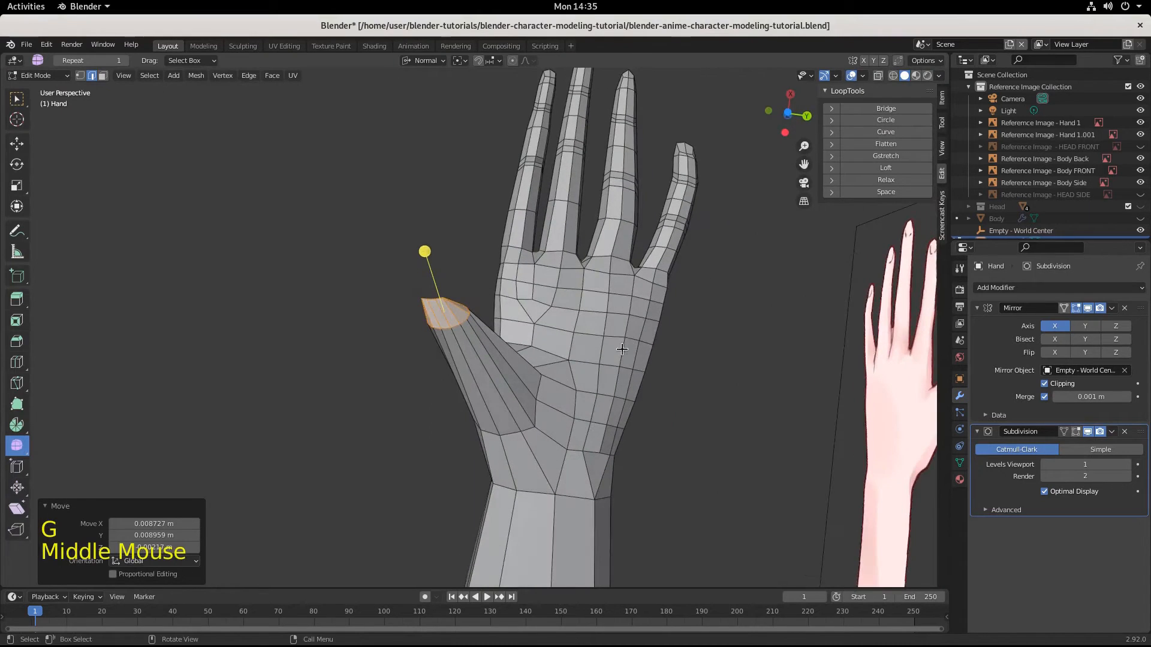
{"action": "key", "text": "g"}
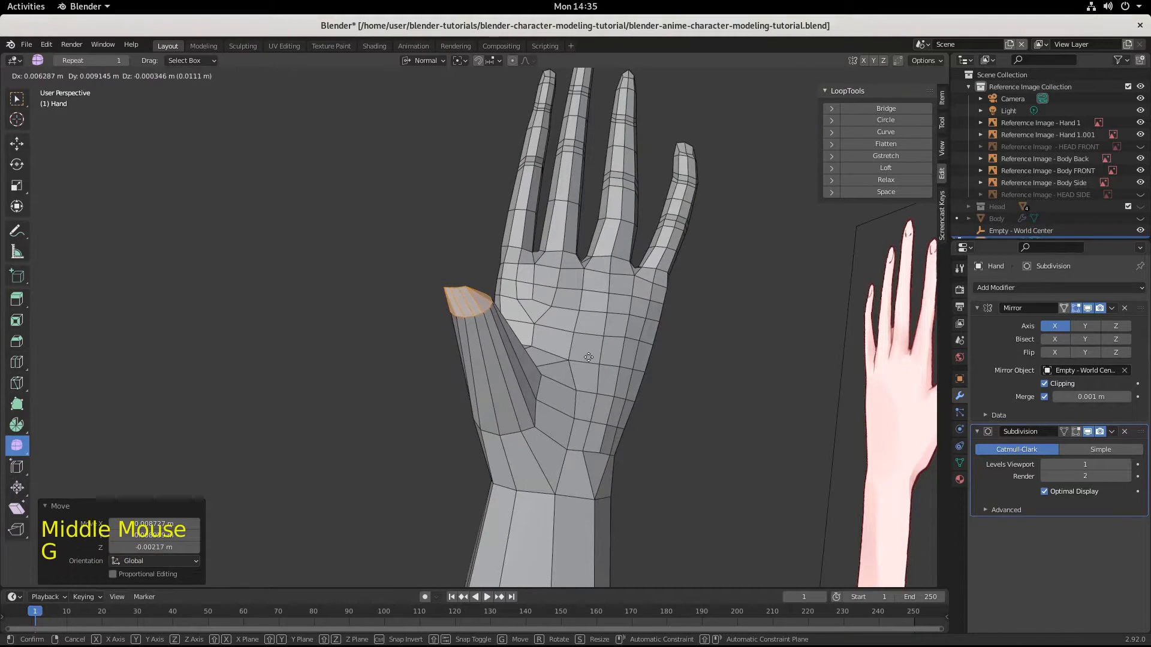
{"action": "left_click", "coordinate": [590, 354]}
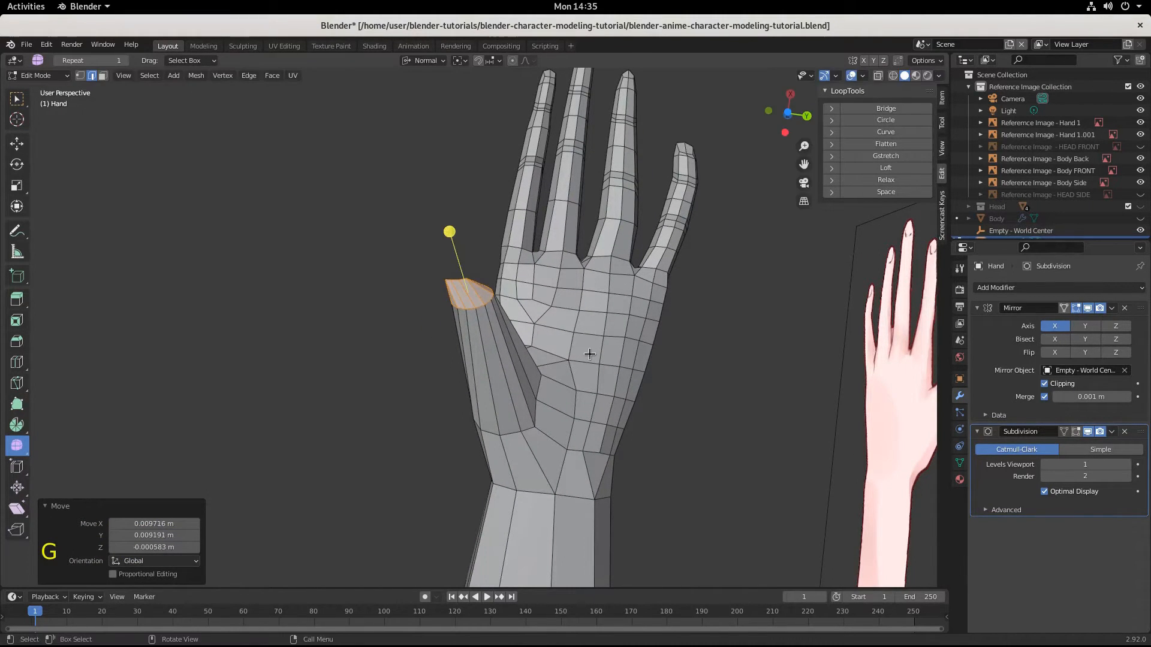
In front view, move the thumb tip about -0.0012 m in X and 0.0166 m in Z towards the reference thumb.
{"action": "middle_click_drag", "start_coordinate": [589, 354], "coordinate": [621, 359]}
{"action": "middle_click_drag", "start_coordinate": [621, 359], "coordinate": [493, 339]}
{"action": "key", "text": "KP_1"}
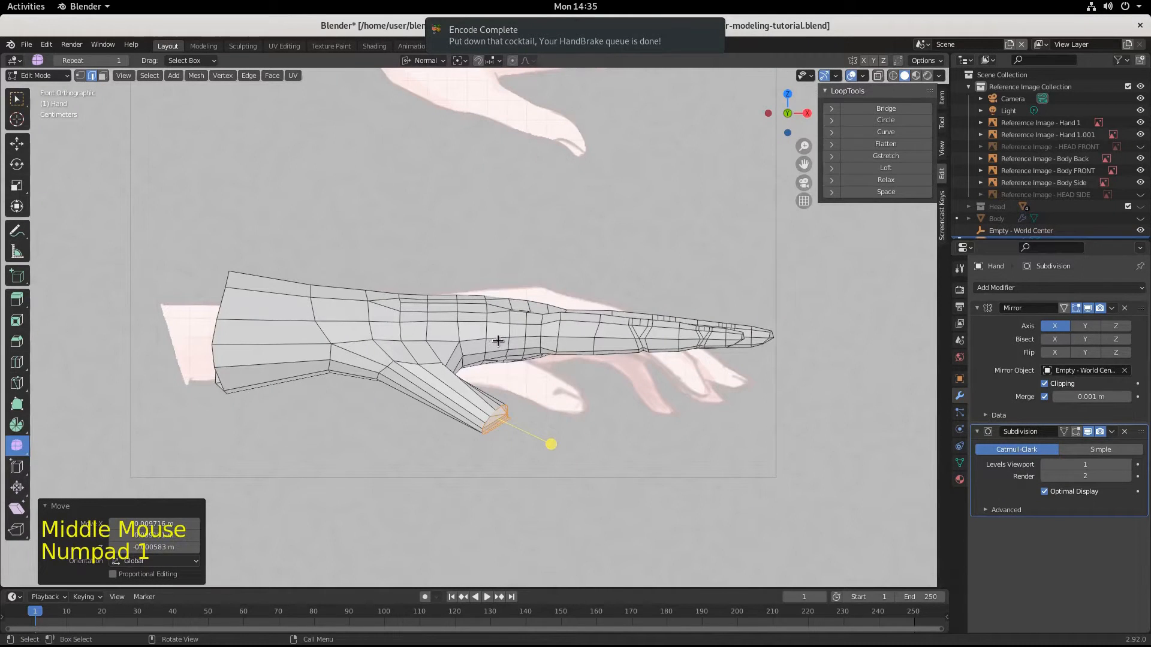
{"action": "key", "text": "g"}
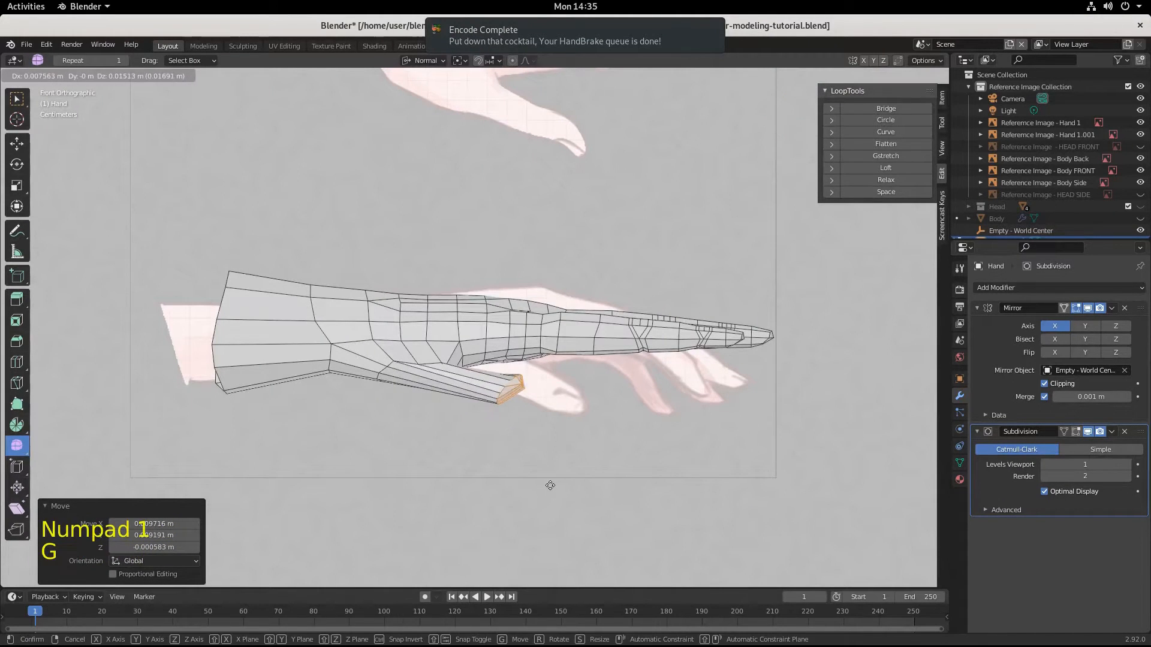
{"action": "left_click", "coordinate": [535, 482]}
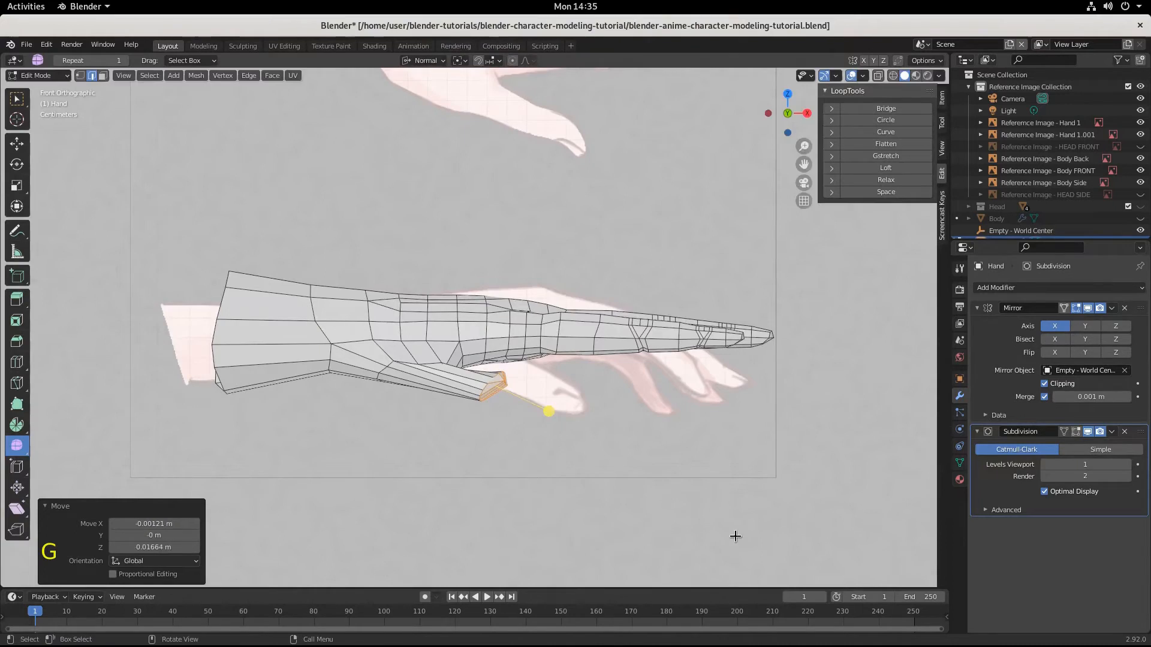
Extrude the thumb tip about 0.0296 m along its normal in the front view.
{"action": "middle_click_drag", "start_coordinate": [743, 503], "coordinate": [626, 390]}
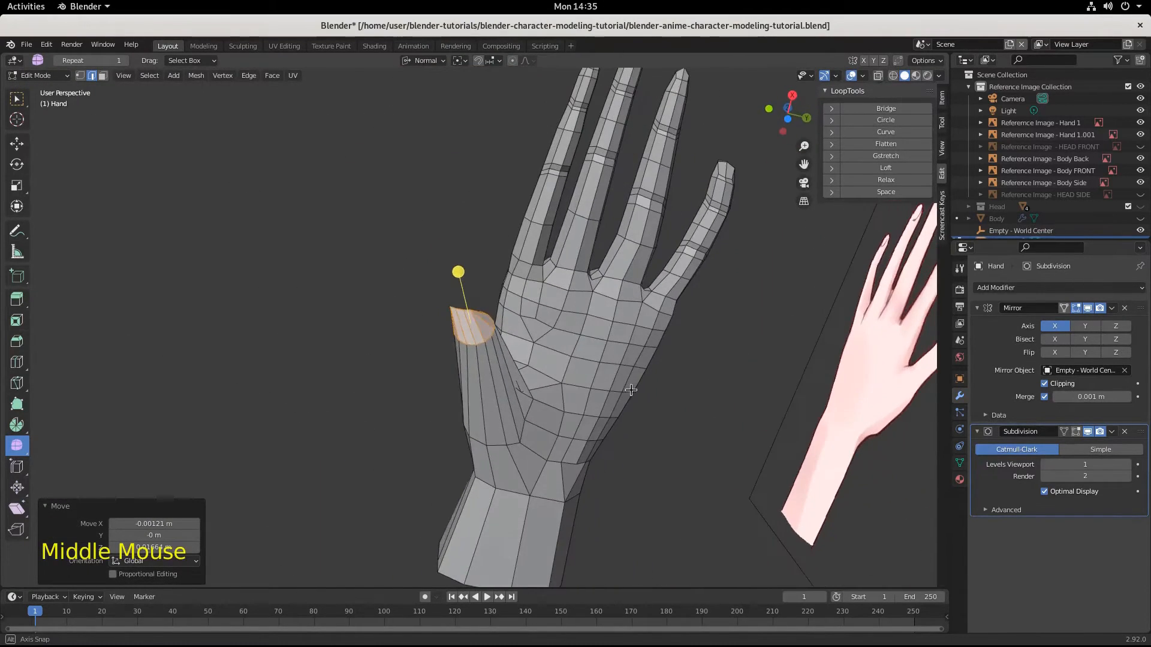
{"action": "key", "text": "KP_1"}
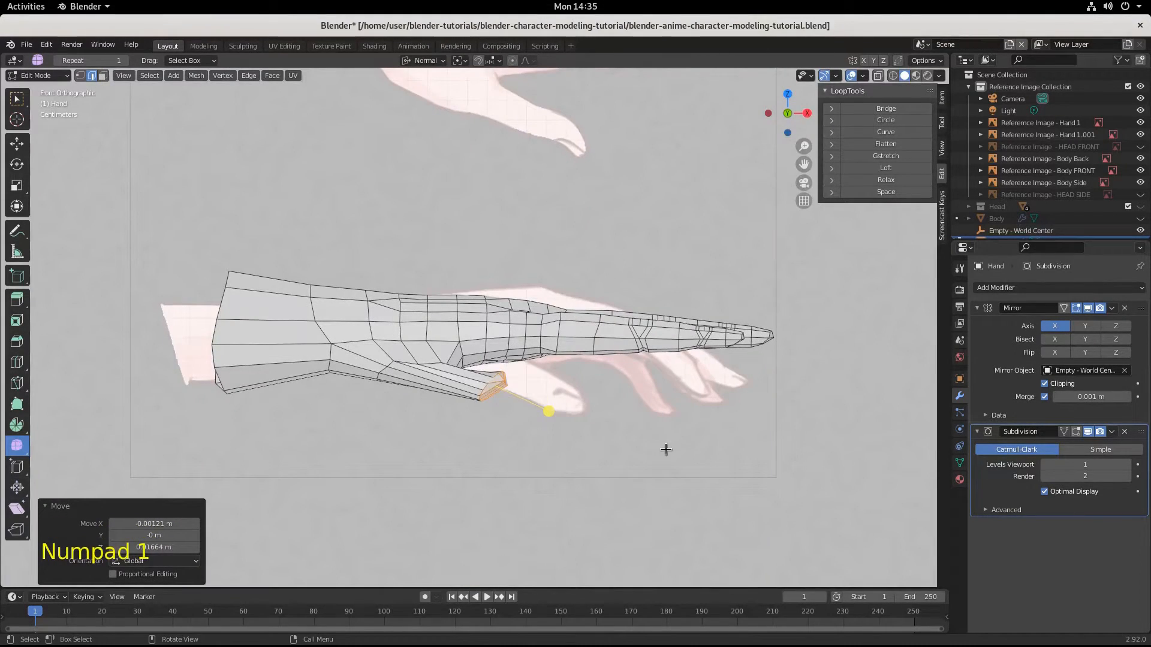
{"action": "key", "text": "e"}
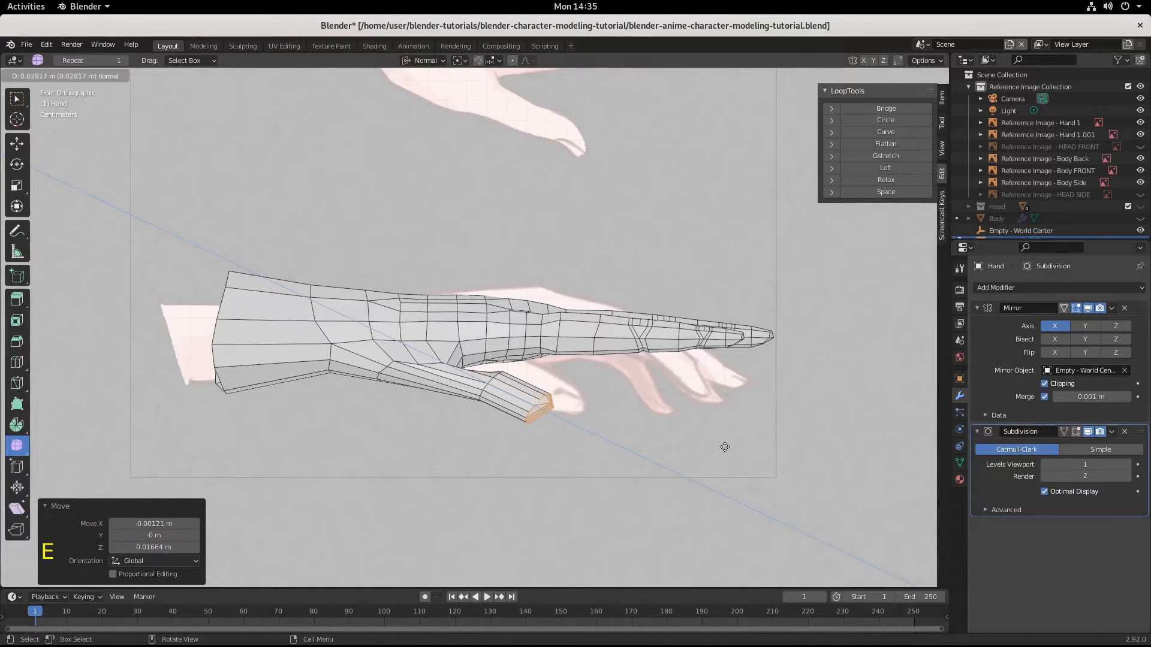
{"action": "left_click", "coordinate": [729, 443]}
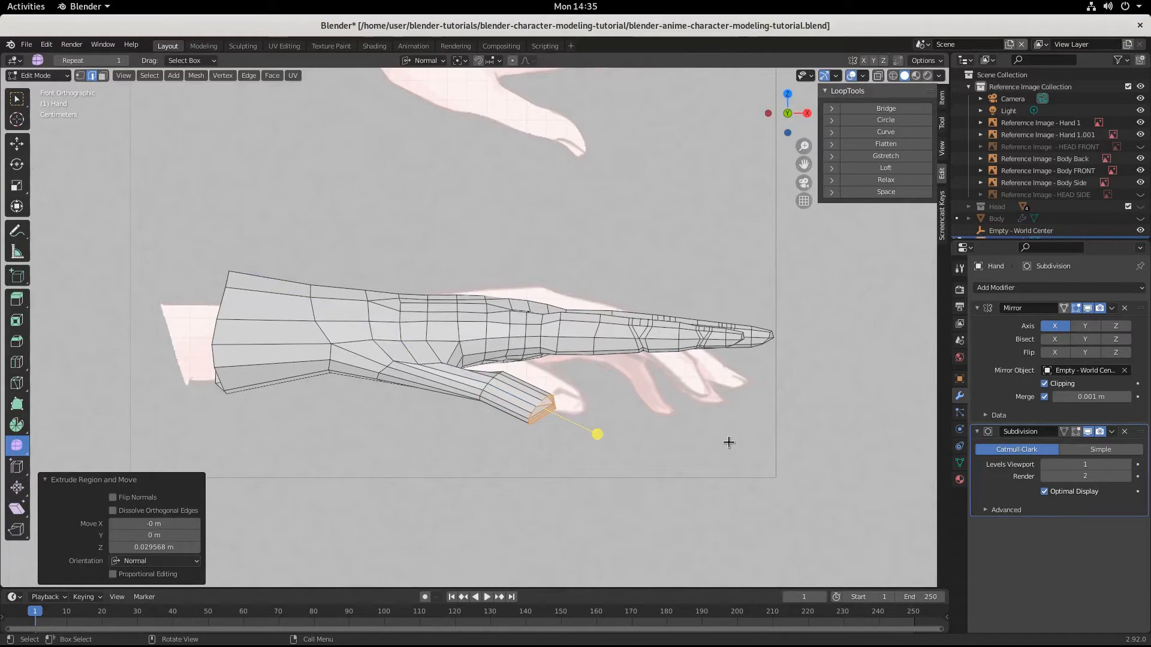
Move the extruded thumb end about 0.0024 m in X and 0.0088 m in Z, and rotate it about -29.5°.
{"action": "key", "text": "g"}
{"action": "left_click", "coordinate": [731, 424]}
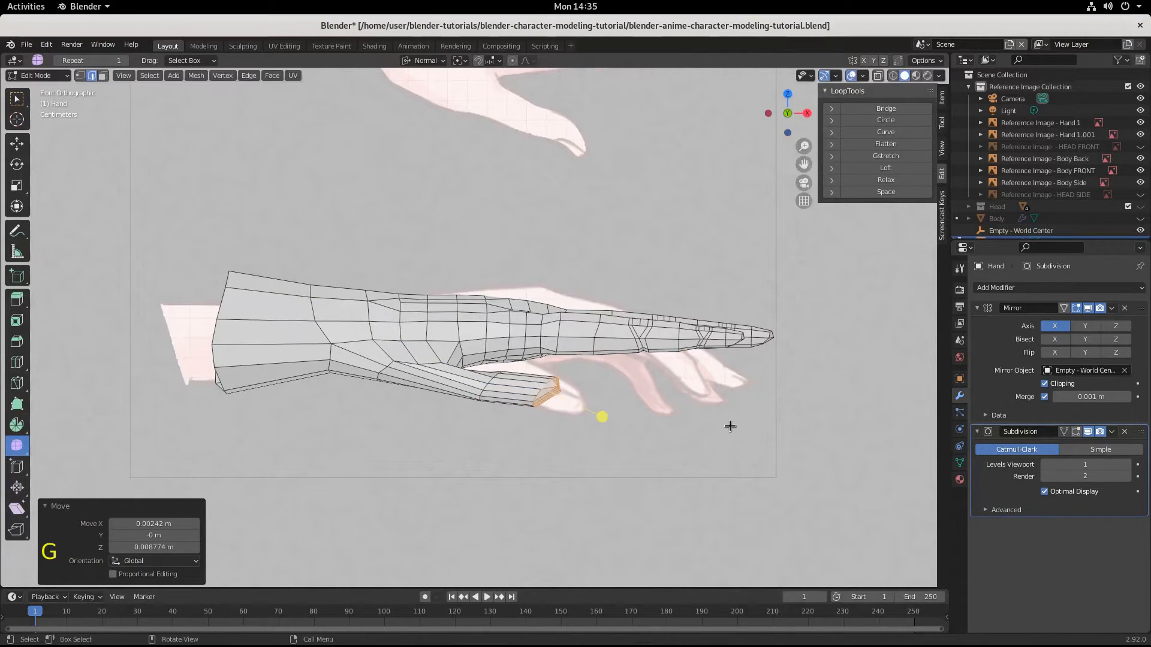
{"action": "key", "text": "r"}
{"action": "left_click", "coordinate": [659, 355]}
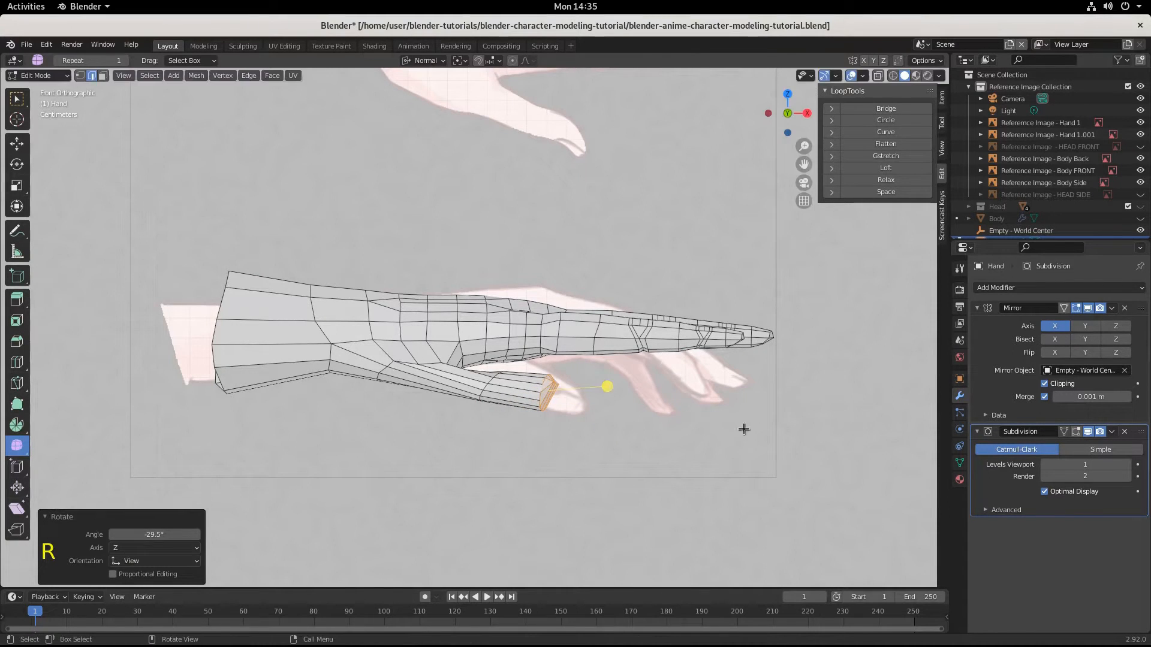
Scale the thumb end to about 0.484 and move it about -0.0015 m in X and 0.0033 m in Z.
{"action": "key", "text": "s"}
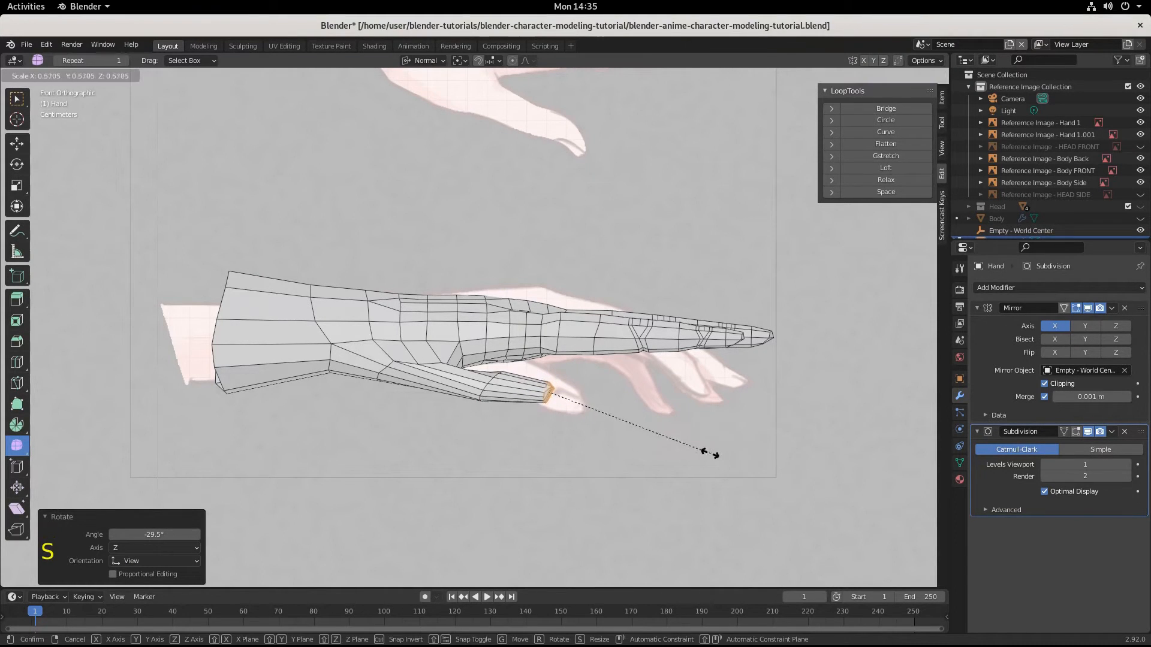
{"action": "left_click", "coordinate": [687, 445]}
{"action": "key", "text": "g"}
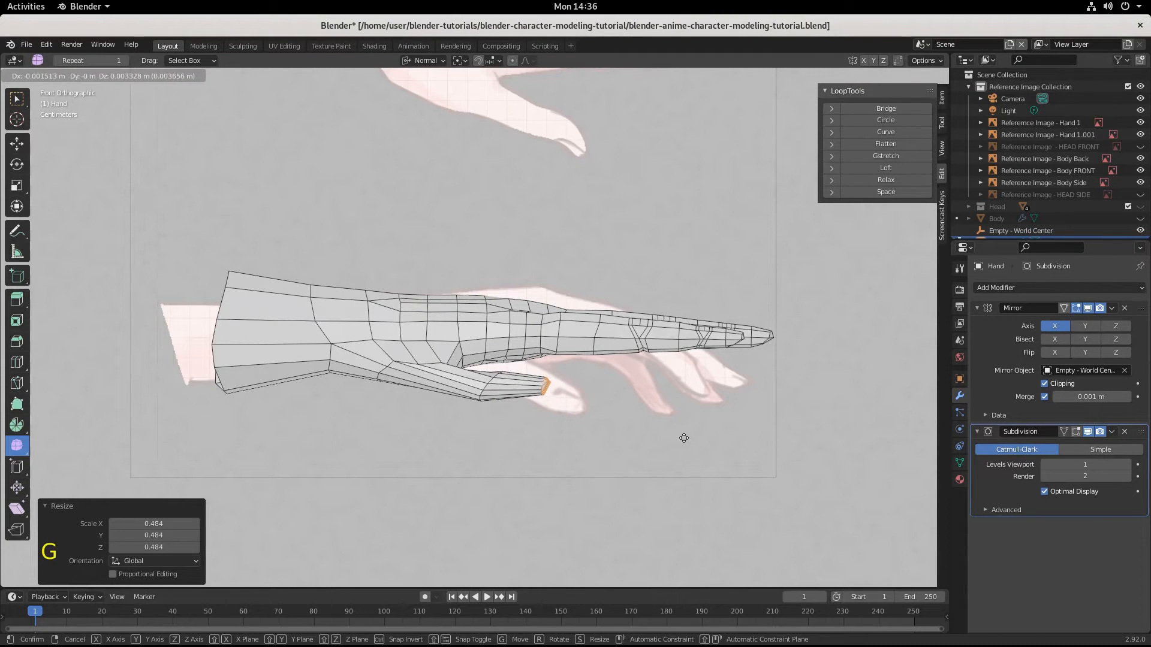
{"action": "left_click", "coordinate": [683, 438]}
Select the edge loop at the base of the thumb and round it with LoopTools Circle.
{"action": "middle_click_drag", "start_coordinate": [768, 442], "coordinate": [562, 362]}
{"action": "scroll", "coordinate": [809, 327], "scroll_direction": "up", "scroll_amount": 4}
{"action": "middle_click_drag", "start_coordinate": [809, 328], "coordinate": [615, 474]}
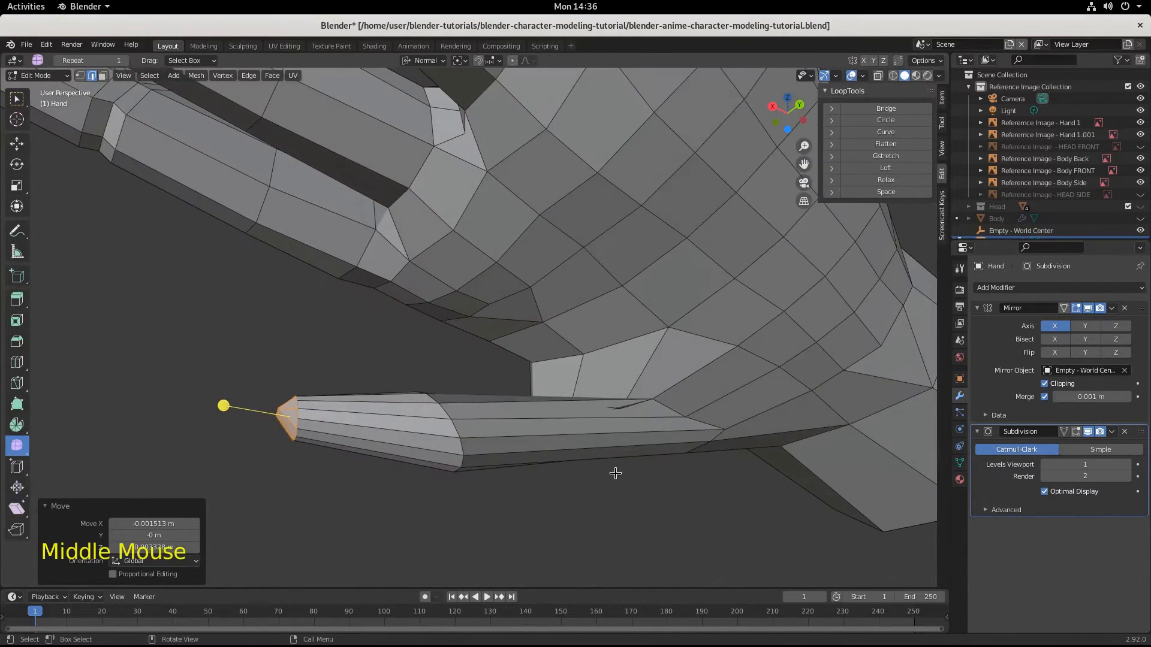
{"action": "left_click", "coordinate": [669, 405], "text": "alt"}
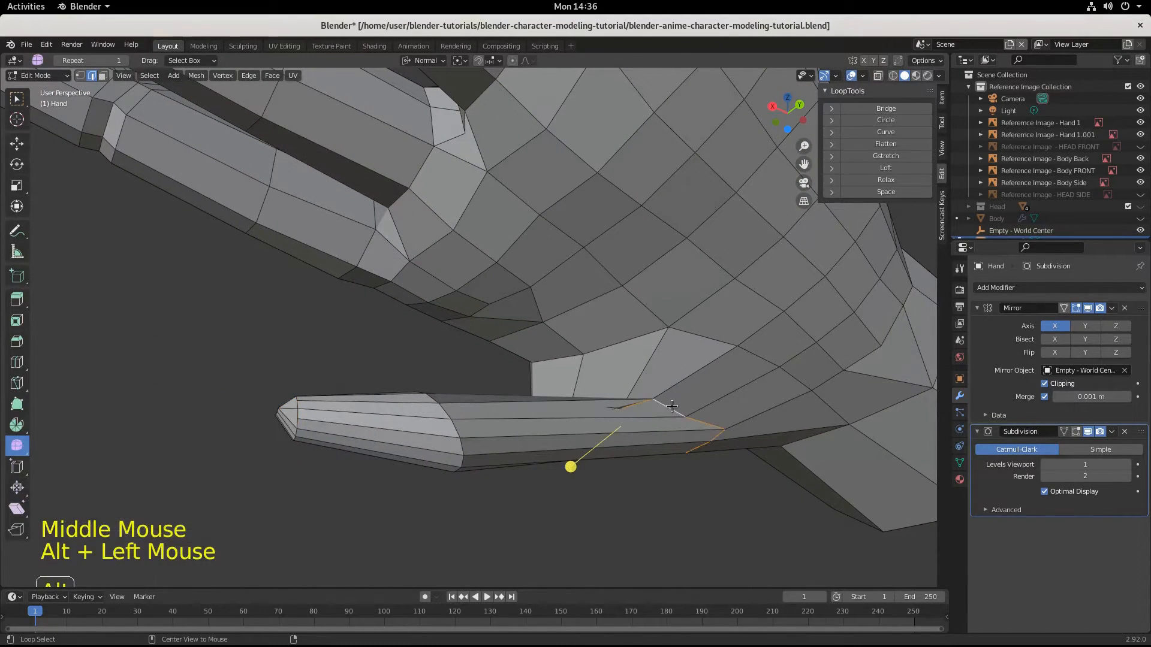
{"action": "middle_click_drag", "start_coordinate": [669, 404], "coordinate": [674, 444]}
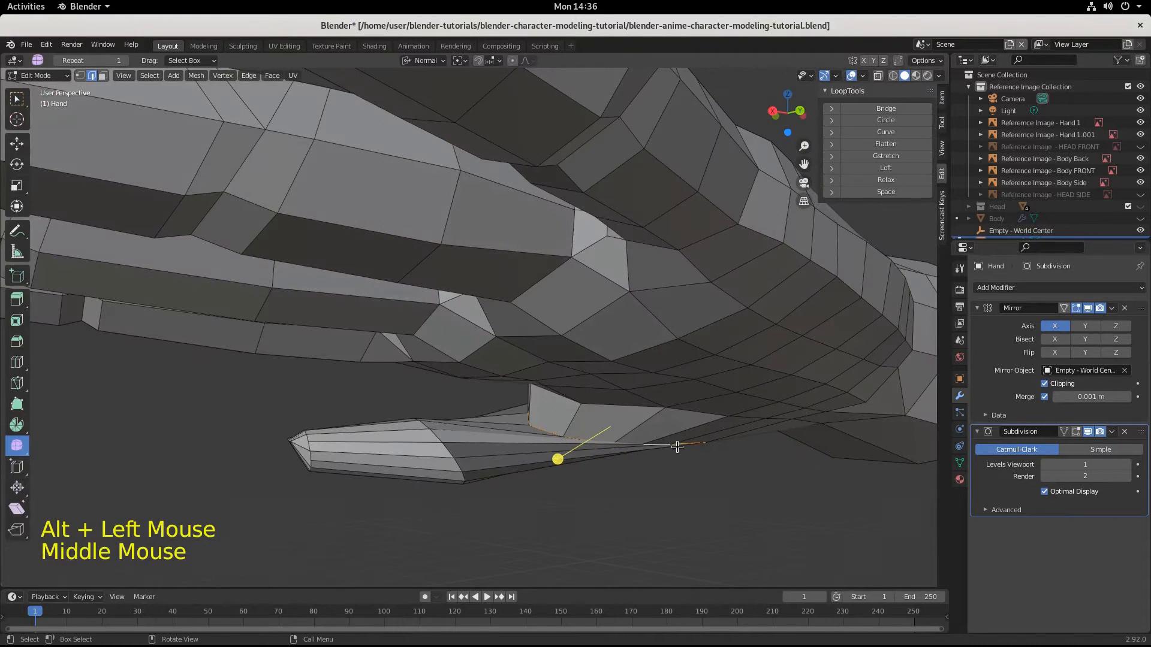
{"action": "key", "text": "g"}
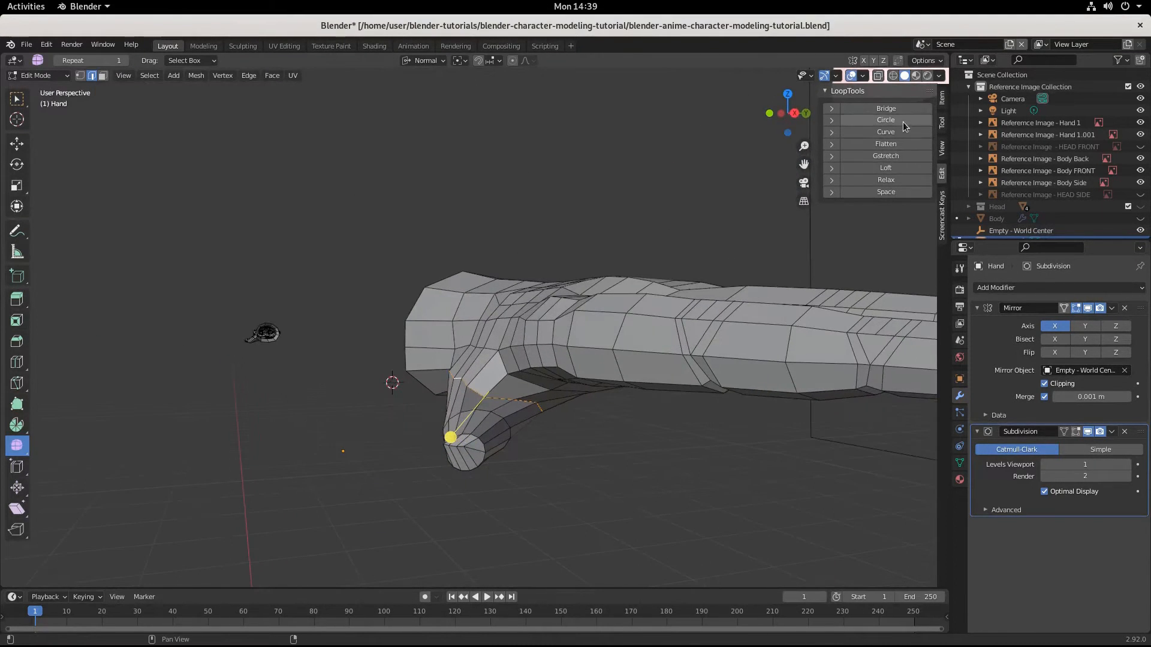
{"action": "left_click", "coordinate": [905, 126]}
Scale the thumb-base loop to about 0.985 and move it about 0.002 m in X, 0.0037 m in Y and 0.002 m in Z.
{"action": "mouse_move", "coordinate": [737, 443]}
{"action": "middle_mouse_down"}
{"action": "mouse_move", "coordinate": [721, 454]}
{"action": "mouse_move", "coordinate": [682, 412]}
{"action": "mouse_move", "coordinate": [709, 350]}
{"action": "mouse_move", "coordinate": [753, 492]}
{"action": "mouse_move", "coordinate": [736, 460]}
{"action": "middle_mouse_up"}
{"action": "key", "text": "s"}
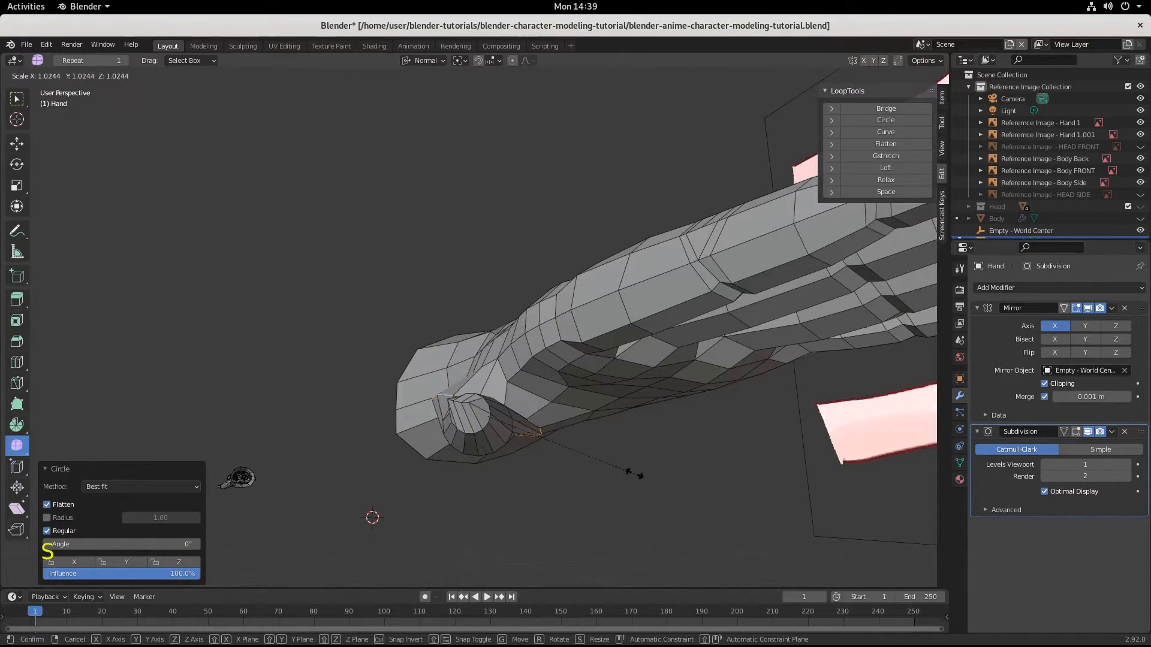
{"action": "left_click", "coordinate": [632, 460]}
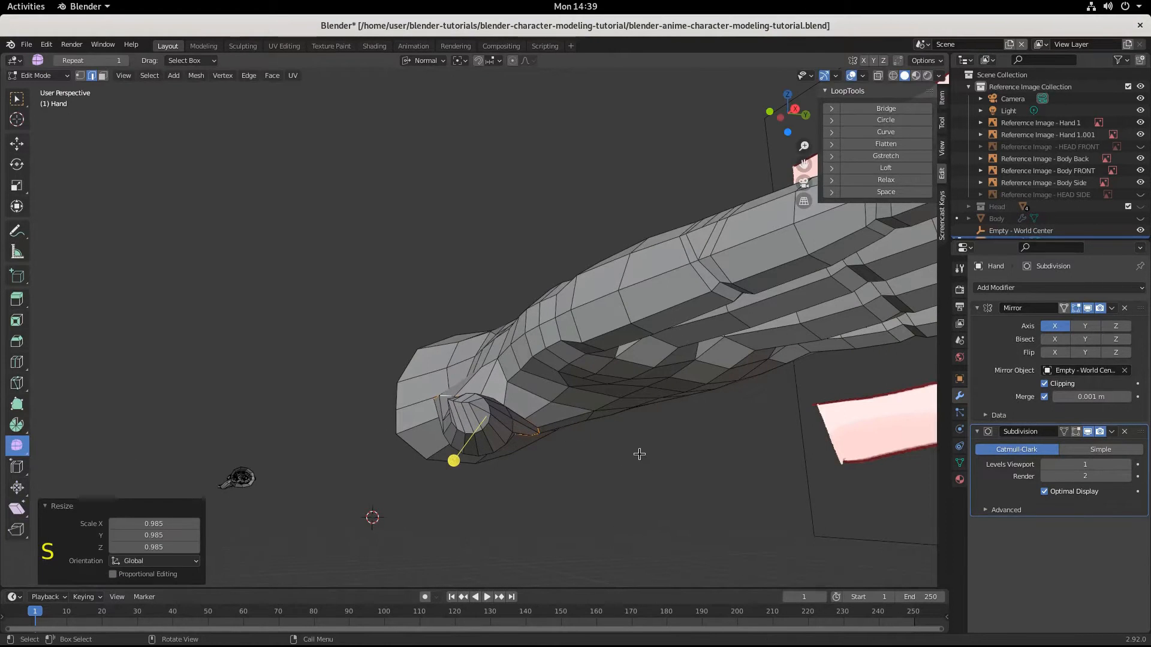
{"action": "key", "text": "g"}
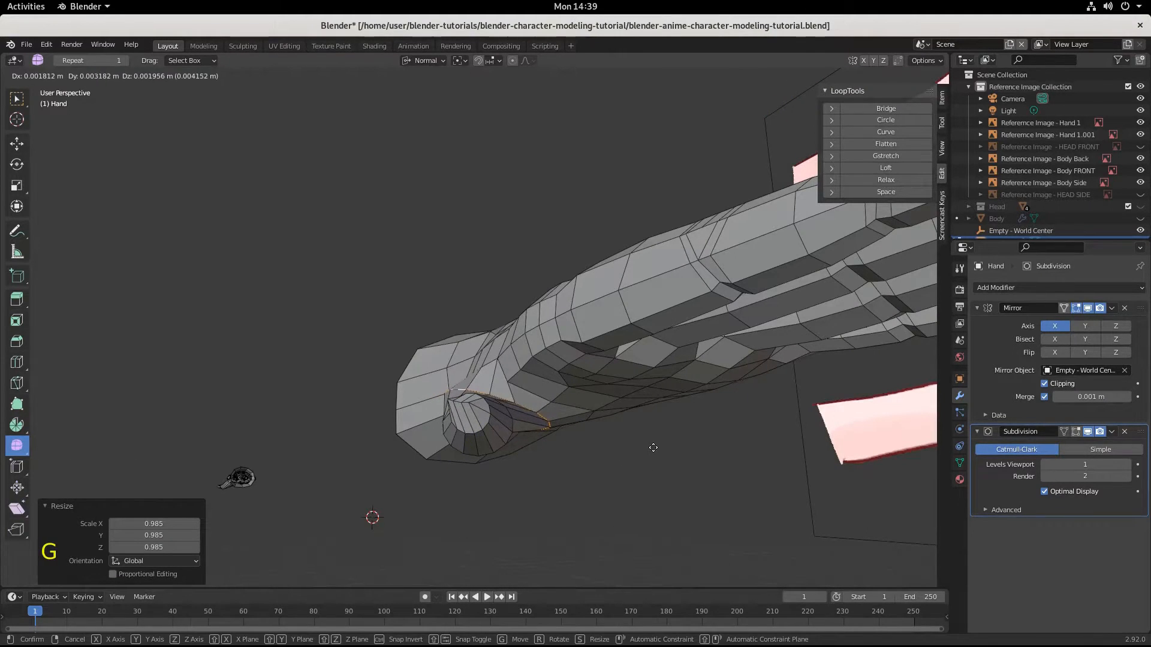
{"action": "left_click", "coordinate": [652, 449]}
Rotate the edge loop around the middle of the thumb about 32.4°.
{"action": "middle_click_drag", "start_coordinate": [650, 450], "coordinate": [519, 478]}
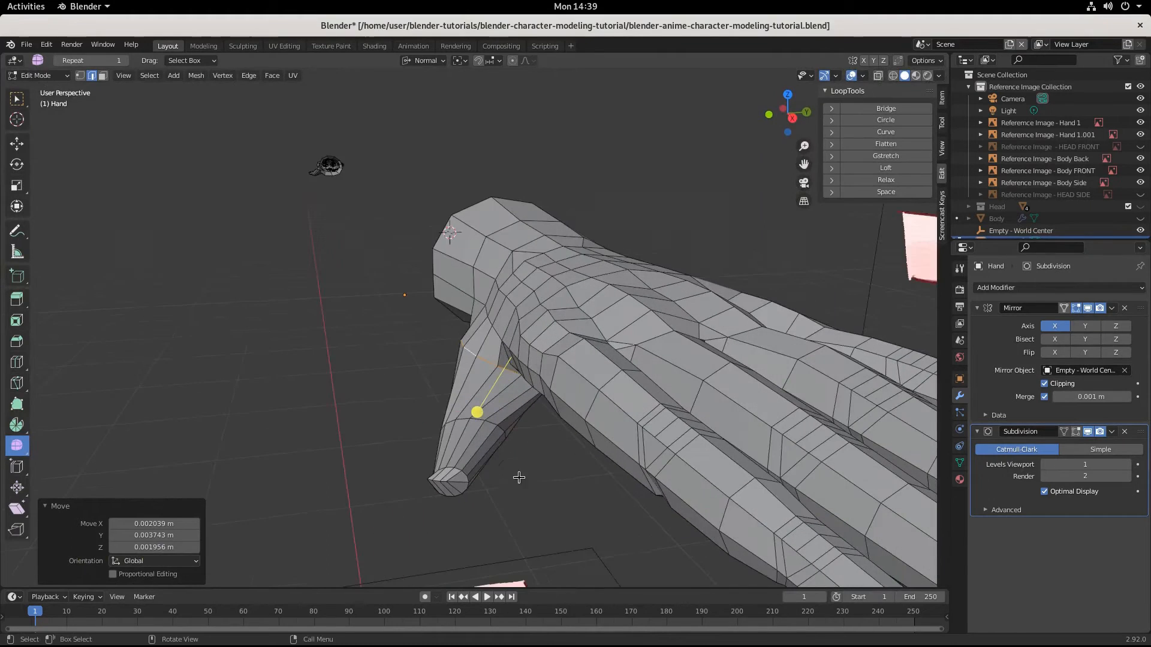
{"action": "left_click", "coordinate": [461, 418], "text": "alt"}
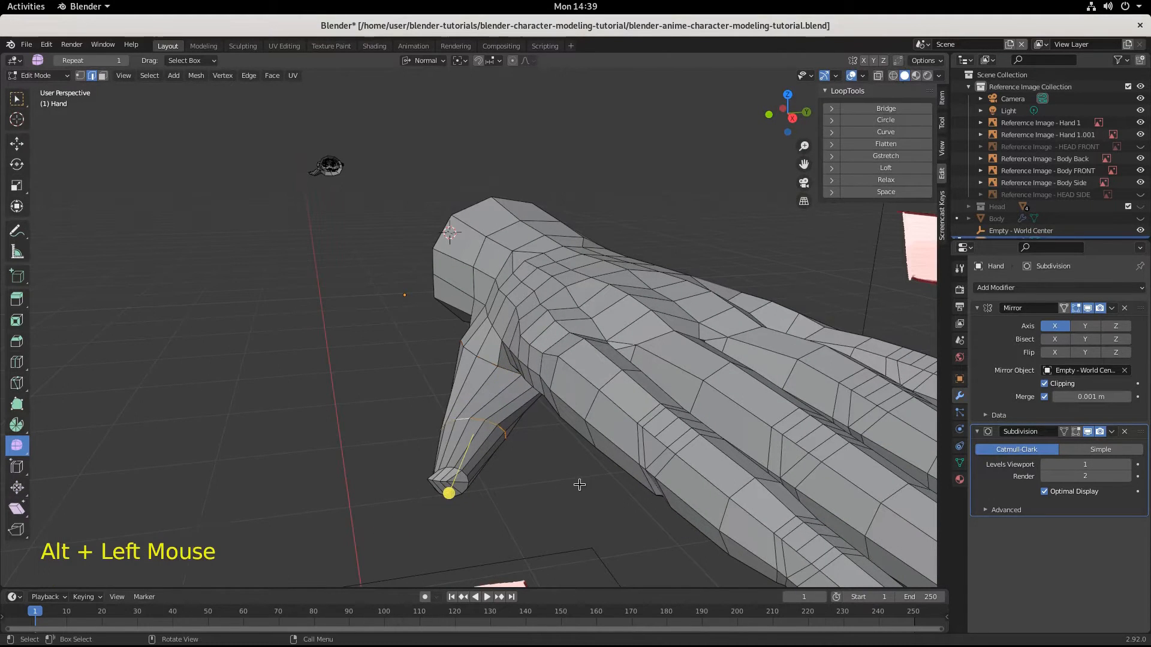
{"action": "key", "text": "r"}
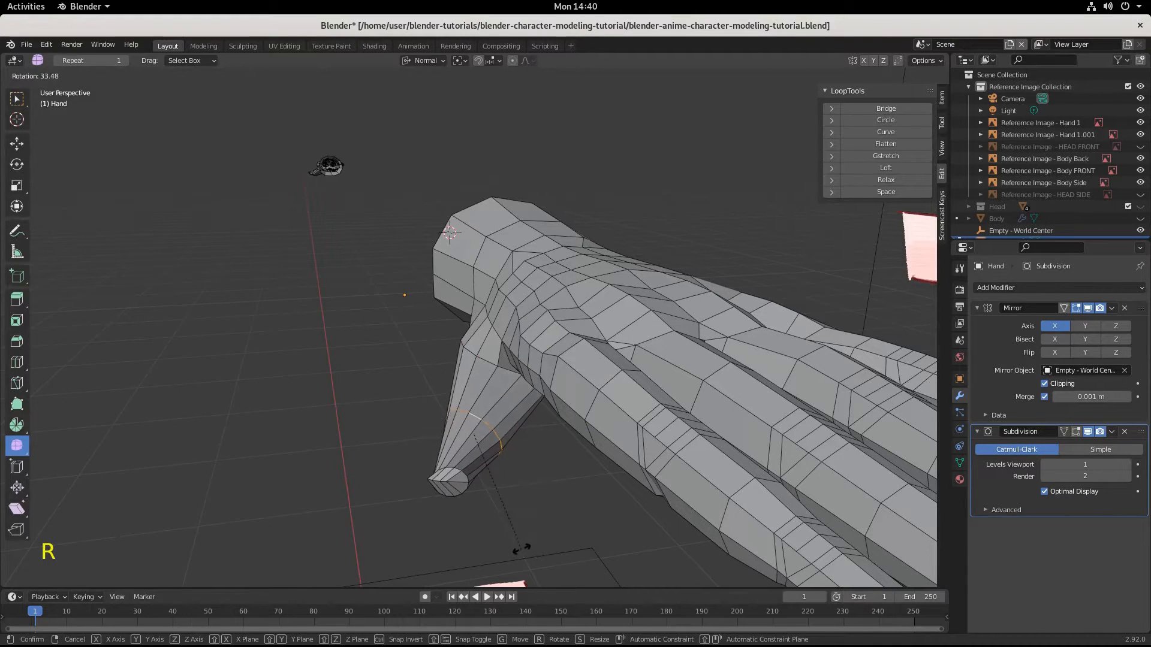
{"action": "left_click", "coordinate": [488, 500]}
Select the complete edge loop around the thumb's tip.
{"action": "scroll", "coordinate": [470, 488], "scroll_direction": "up", "scroll_amount": 2}
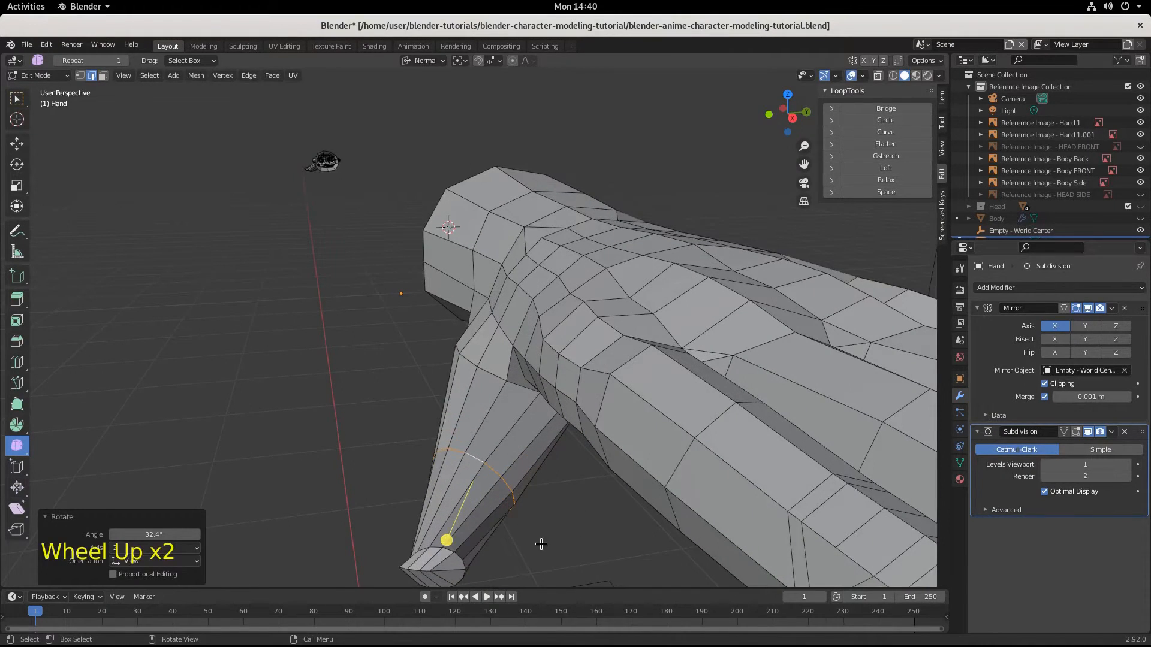
{"action": "middle_click_drag", "start_coordinate": [542, 543], "coordinate": [617, 444], "text": "shift"}
{"action": "scroll", "coordinate": [585, 476], "scroll_direction": "up", "scroll_amount": 3}
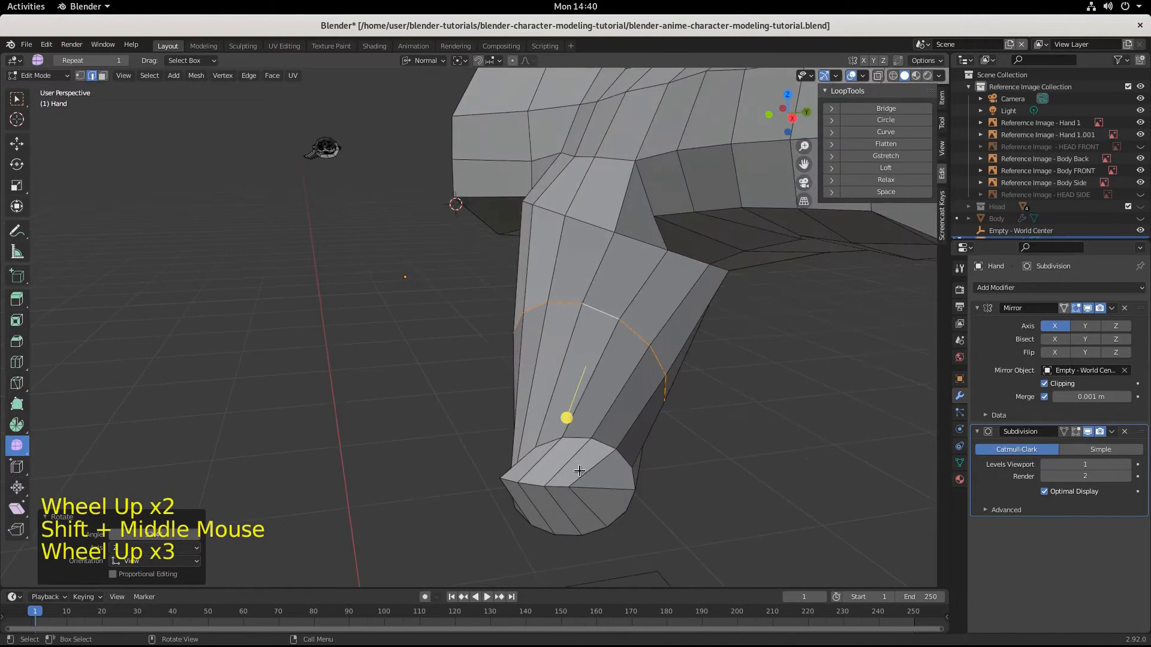
{"action": "left_click", "coordinate": [576, 442]}
{"action": "left_click", "coordinate": [574, 438], "text": "alt"}
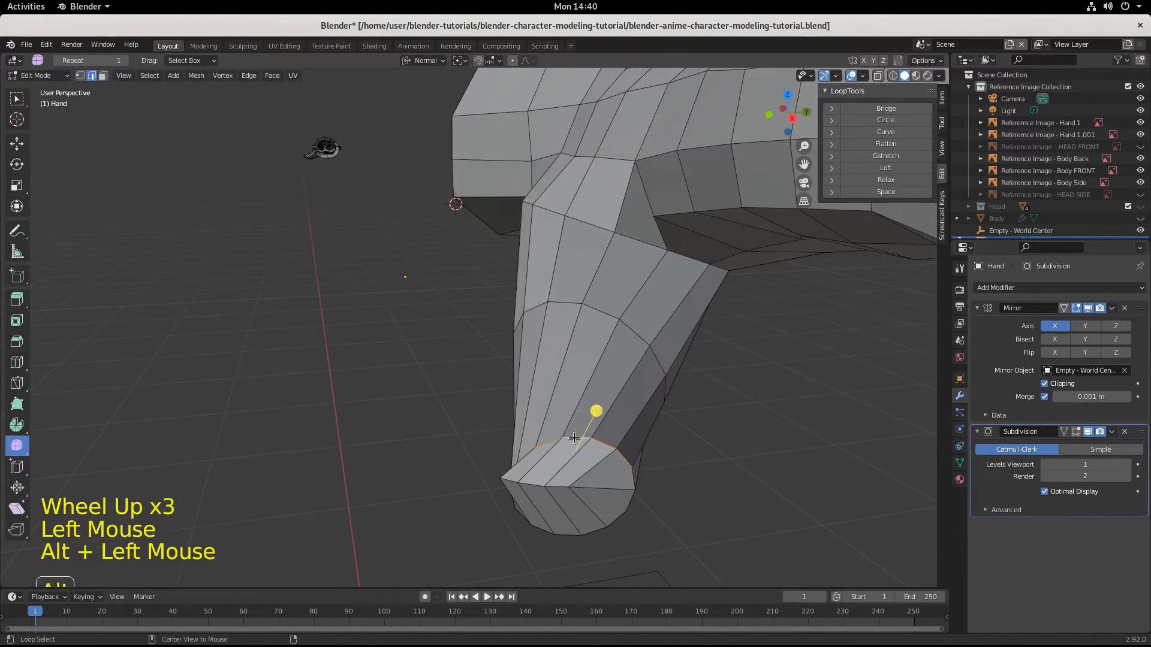
{"action": "key", "text": "r"}
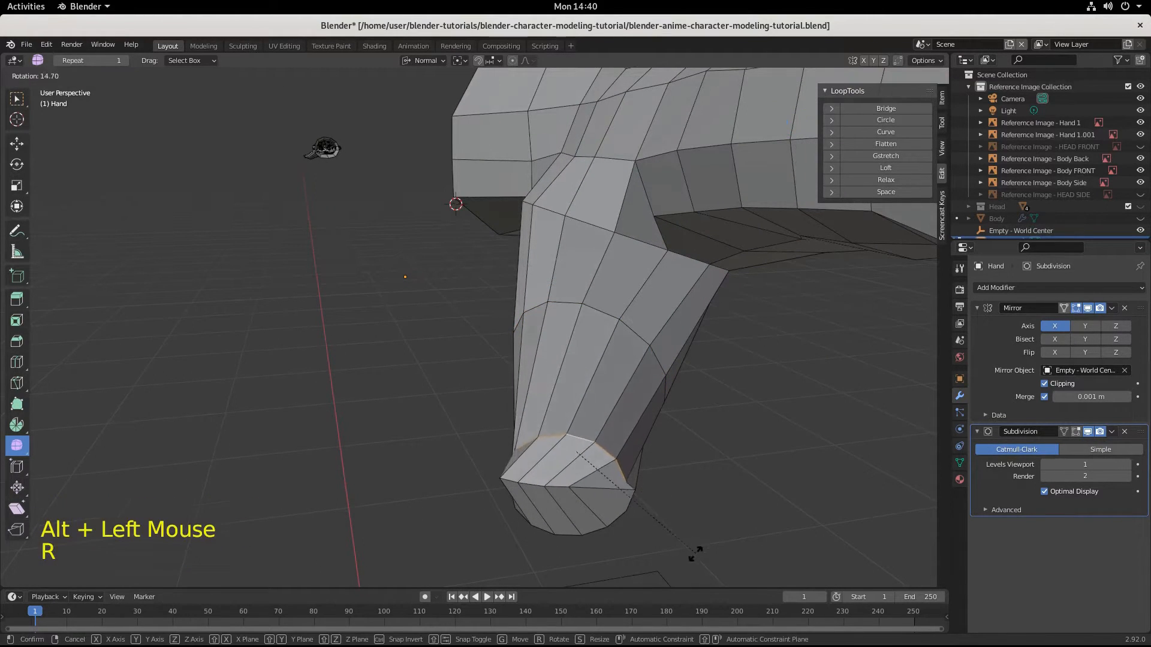
{"action": "left_click", "coordinate": [712, 503]}
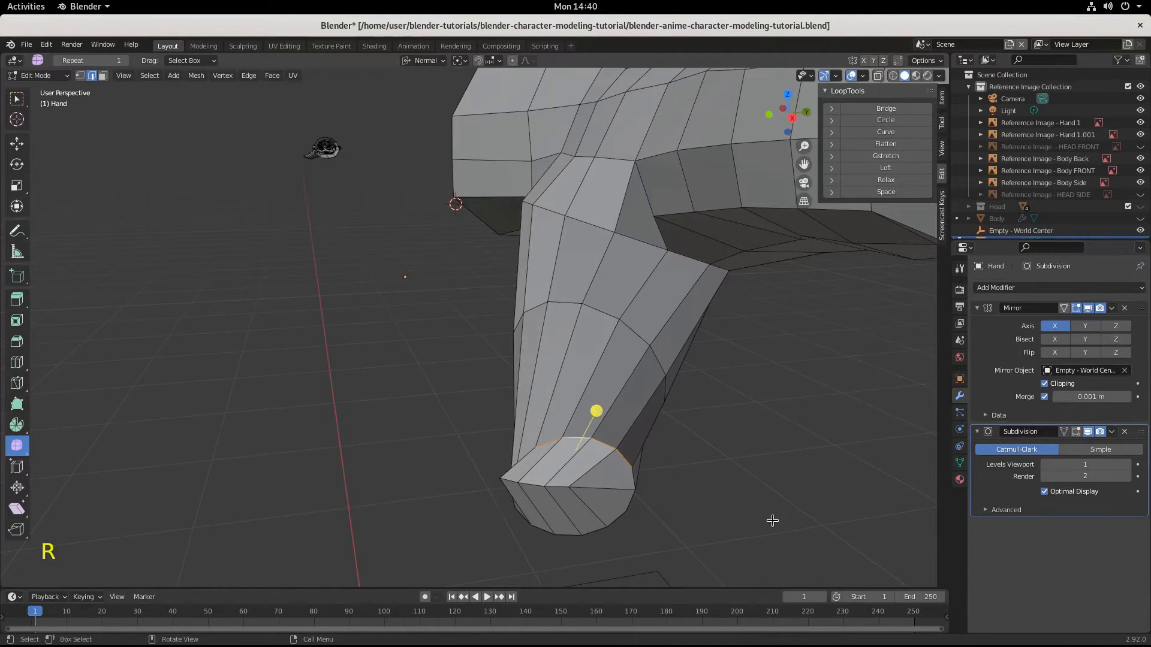
{"action": "middle_click_drag", "start_coordinate": [771, 527], "coordinate": [610, 358]}
{"action": "left_click", "coordinate": [382, 353], "text": "alt+shift"}
{"action": "left_click", "coordinate": [677, 296], "text": "alt+shift"}
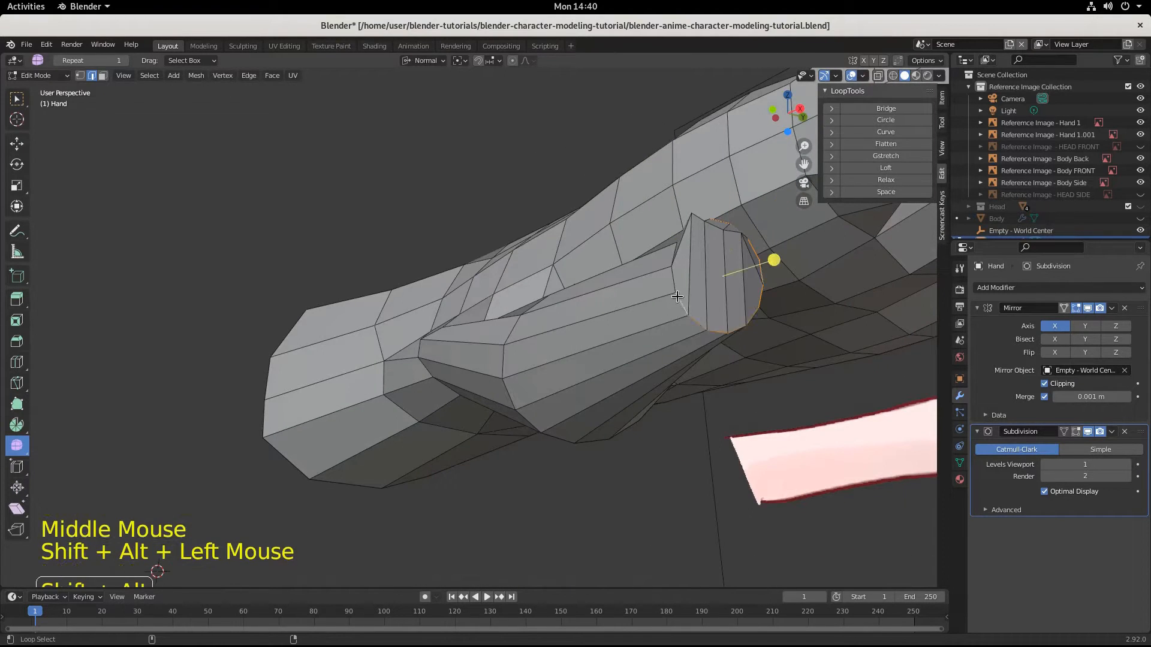
{"action": "left_click", "coordinate": [677, 296], "text": "alt+shift"}
Rotate the thumb-tip edge loop about 41.2° and correct it by about -9.85°.
{"action": "middle_click_drag", "start_coordinate": [678, 296], "coordinate": [645, 376]}
{"action": "scroll", "coordinate": [702, 571], "scroll_direction": "down", "scroll_amount": 3}
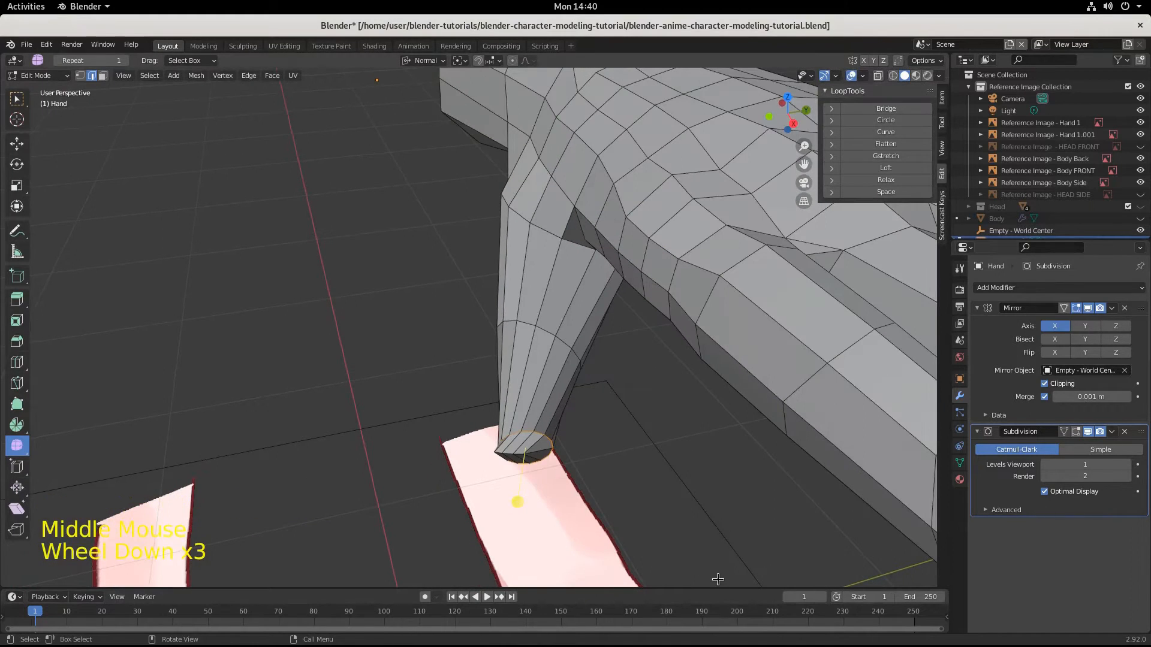
{"action": "key", "text": "r"}
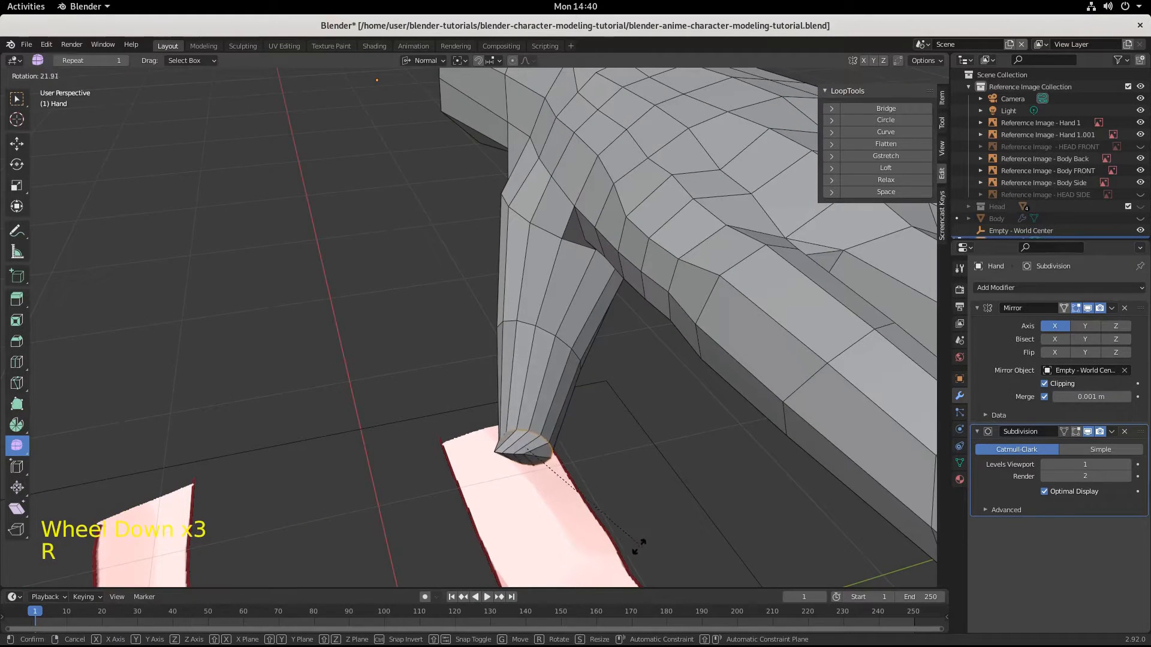
{"action": "left_click", "coordinate": [604, 574]}
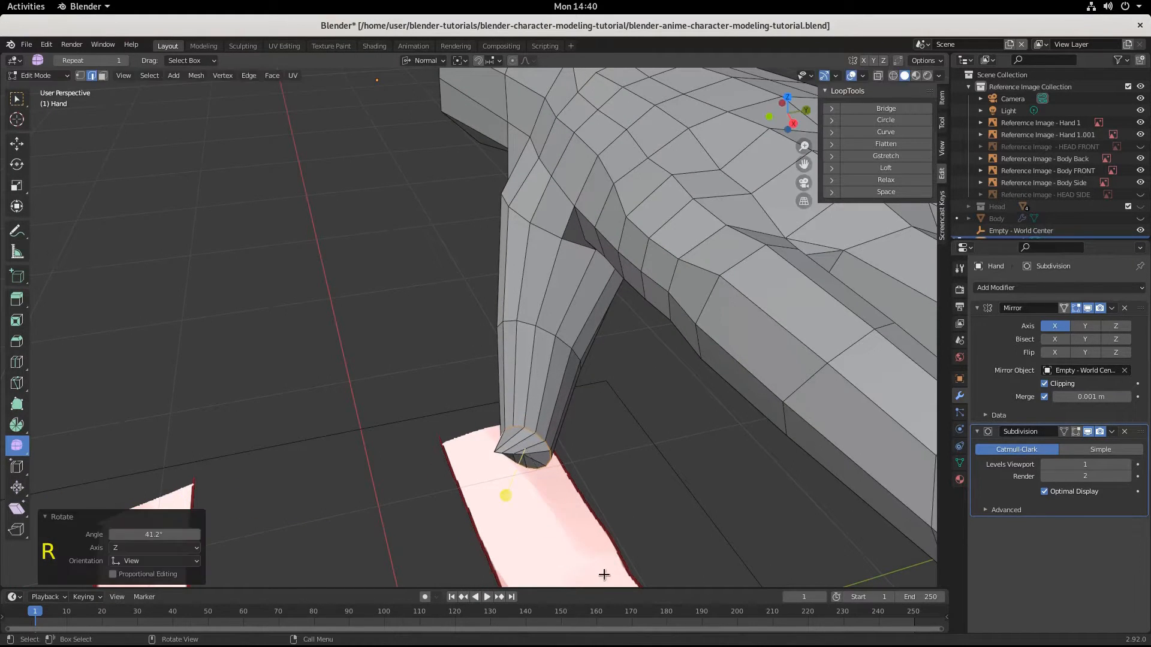
{"action": "key", "text": "r"}
{"action": "left_click", "coordinate": [668, 524]}
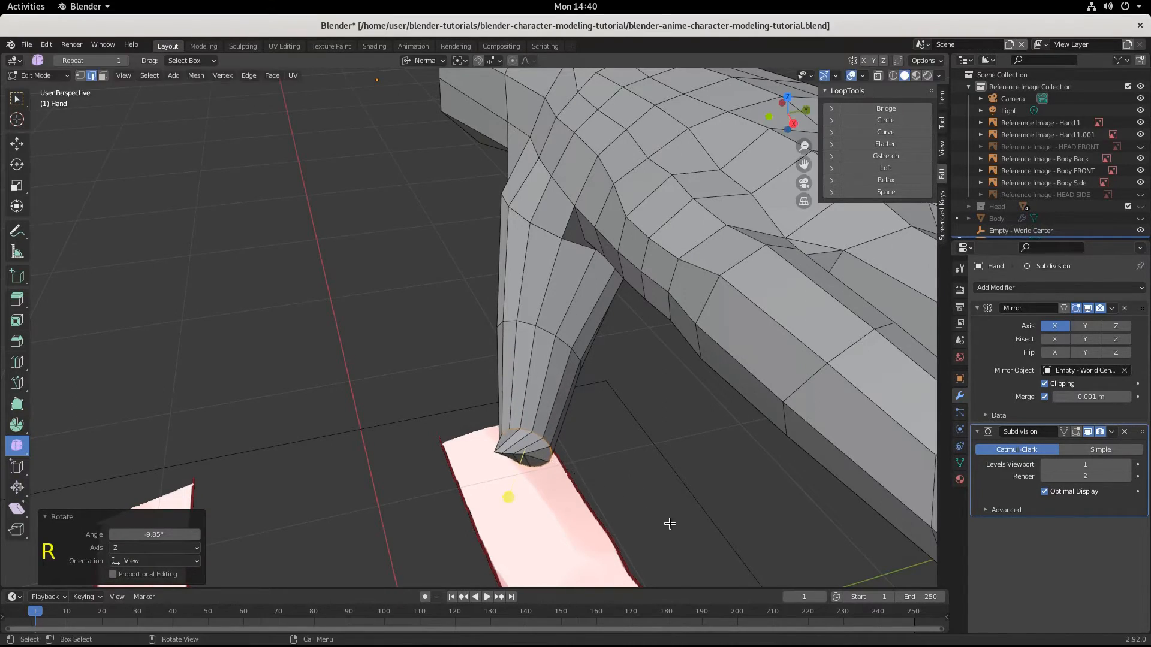
Select all the faces capping the thumb's tip, including the narrow side face, and delete them.
{"action": "middle_click_drag", "start_coordinate": [668, 523], "coordinate": [582, 487]}
{"action": "scroll", "coordinate": [603, 414], "scroll_direction": "up", "scroll_amount": 2}
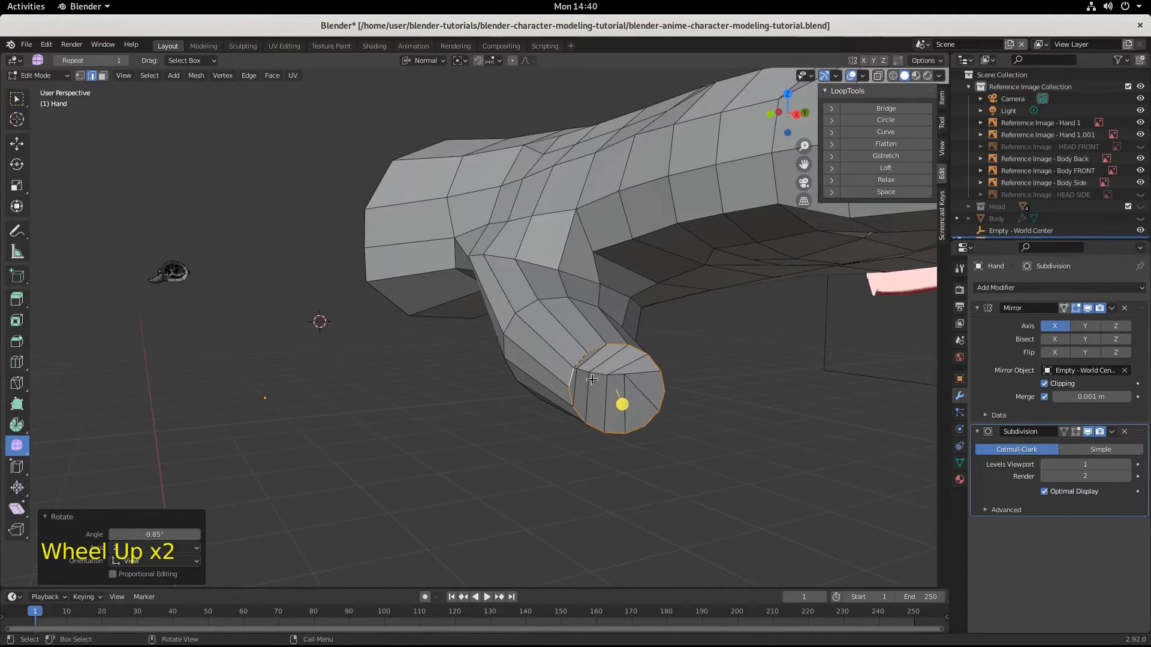
{"action": "left_click", "coordinate": [615, 380]}
{"action": "scroll", "coordinate": [616, 380], "scroll_direction": "up", "scroll_amount": 2}
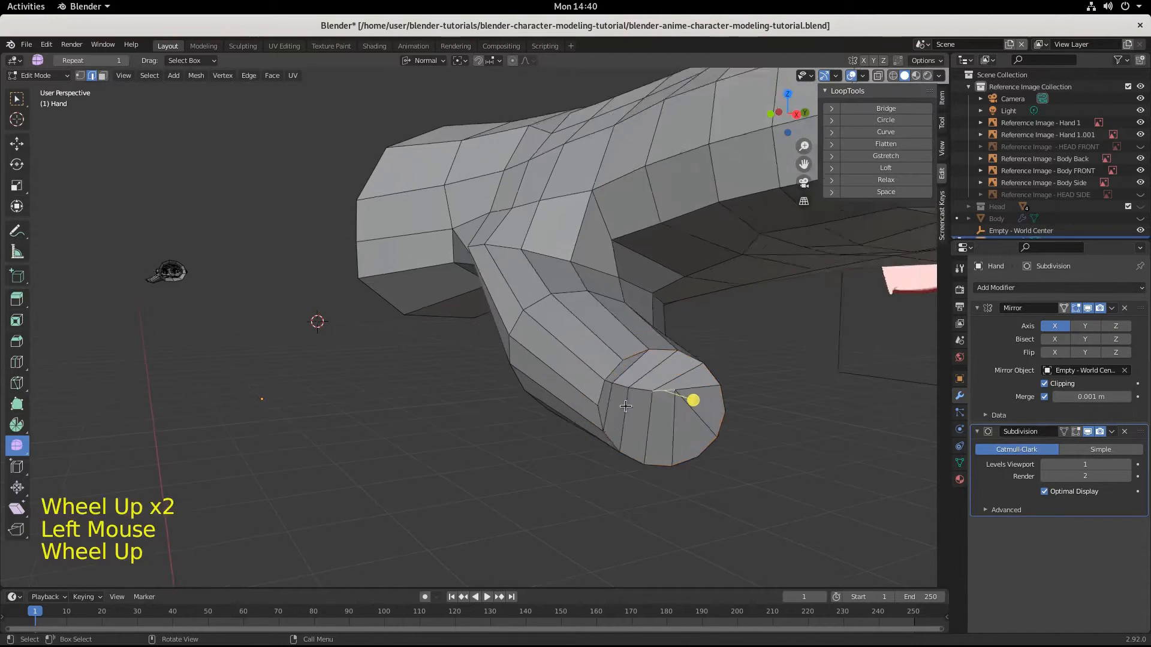
{"action": "scroll", "coordinate": [627, 380], "scroll_direction": "down", "scroll_amount": 1}
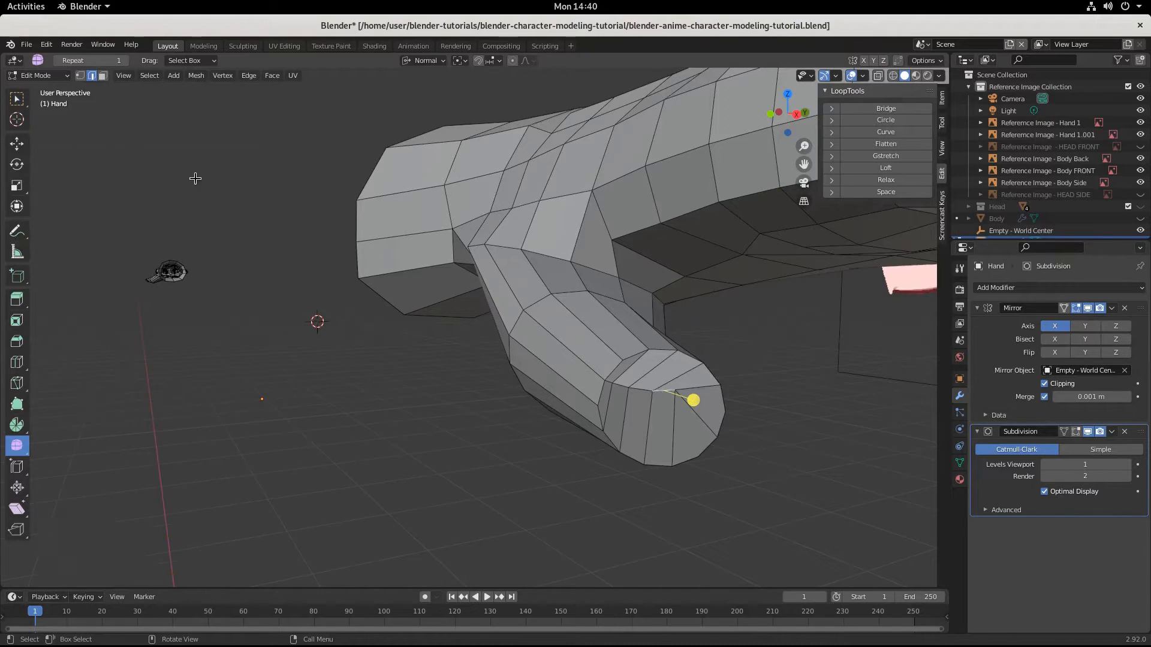
{"action": "left_click", "coordinate": [103, 75]}
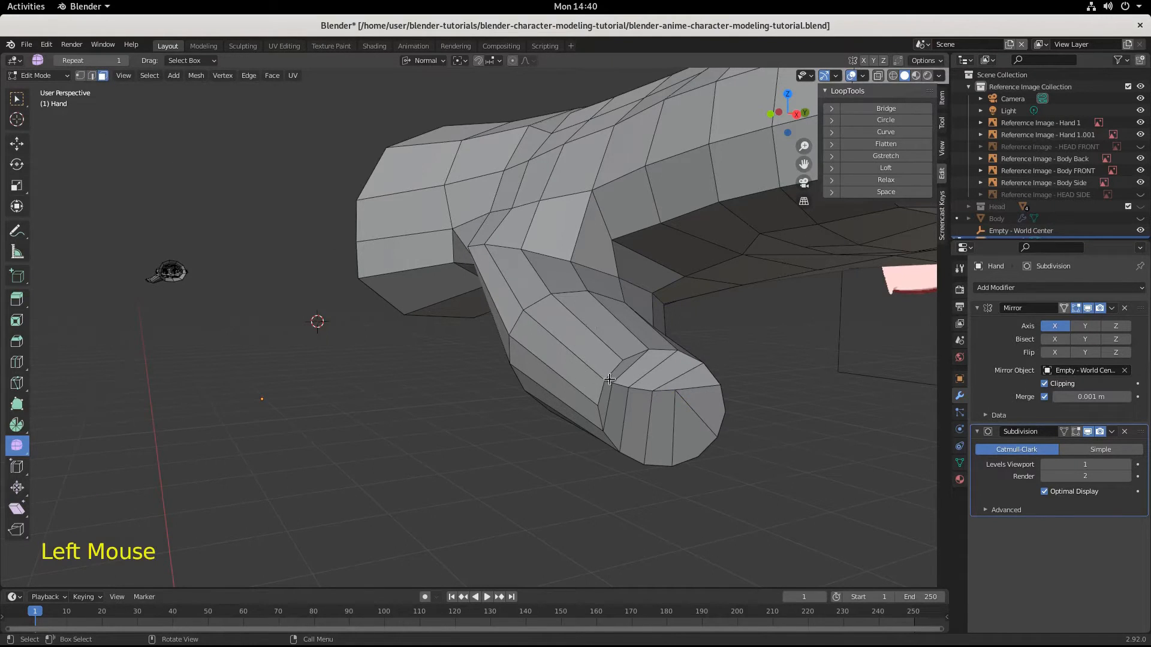
{"action": "left_click_drag", "start_coordinate": [609, 379], "coordinate": [627, 389]}
{"action": "left_click_drag", "start_coordinate": [699, 408], "coordinate": [698, 409]}
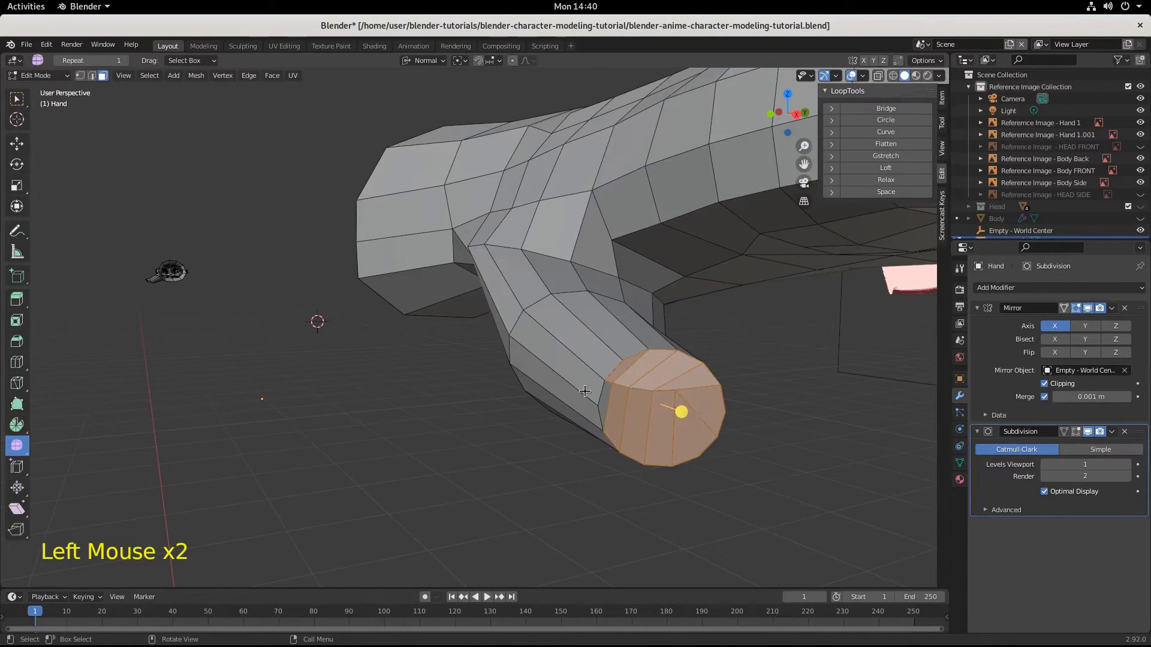
{"action": "left_click", "coordinate": [604, 399], "text": "shift"}
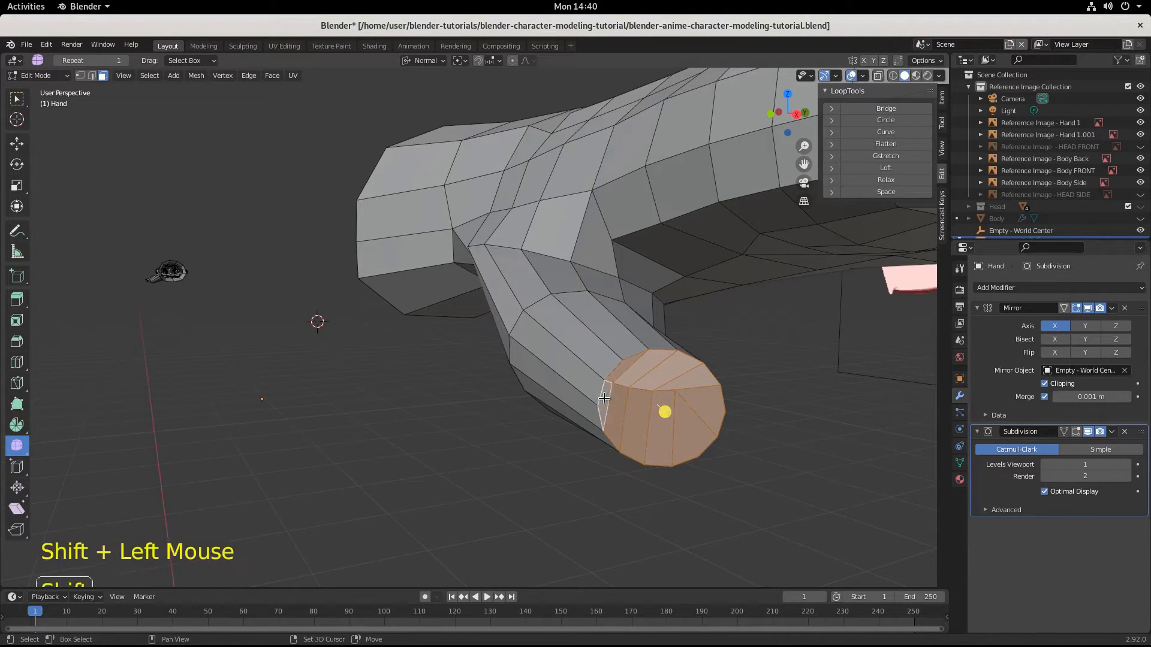
{"action": "key", "text": "Delete"}
{"action": "left_click", "coordinate": [629, 420]}
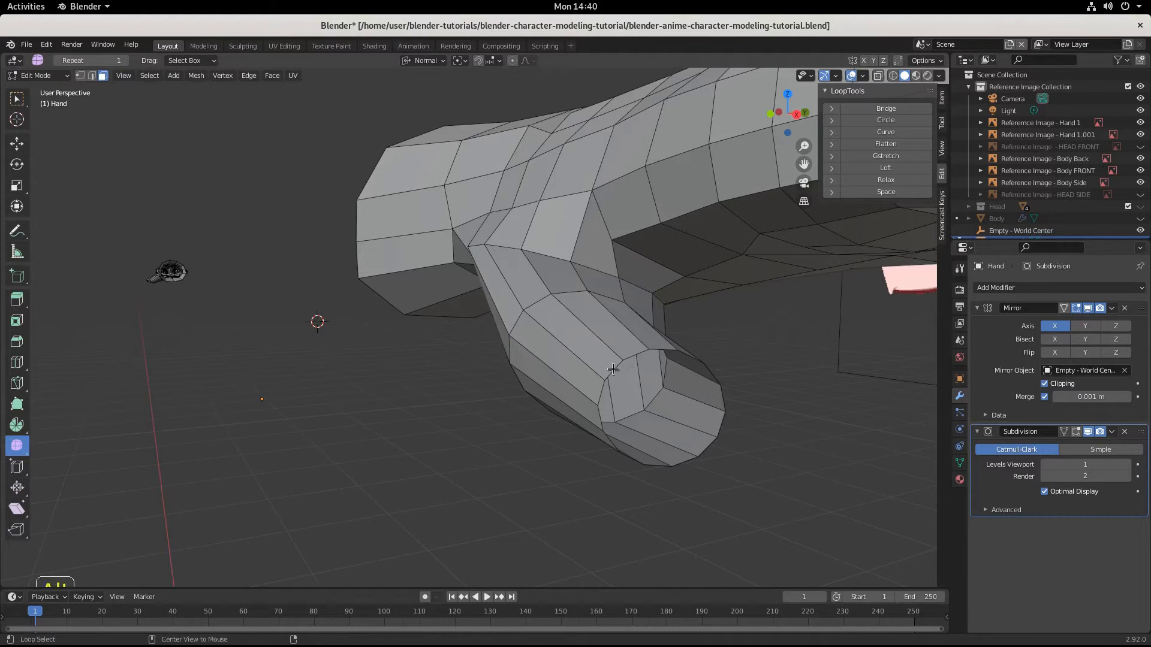
Close the open edge loop at the thumb's tip with Grid Fill, using span 2 and offset 1.
{"action": "left_click", "coordinate": [645, 427], "text": "alt"}
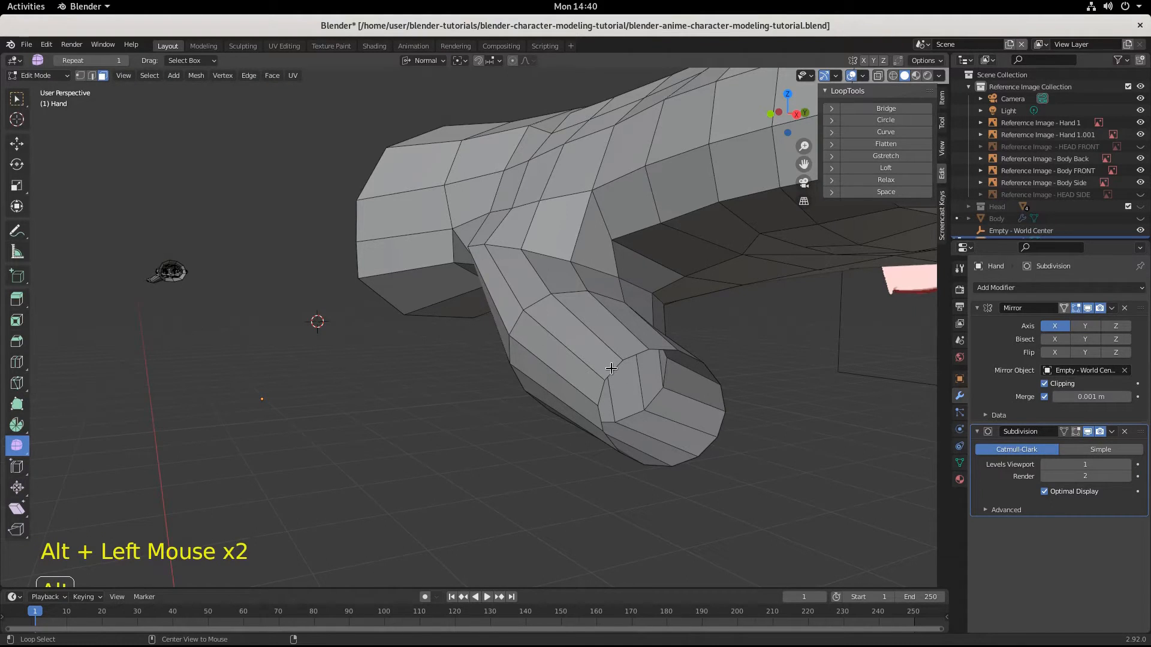
{"action": "left_click", "coordinate": [93, 75]}
{"action": "left_click", "coordinate": [608, 368], "text": "alt"}
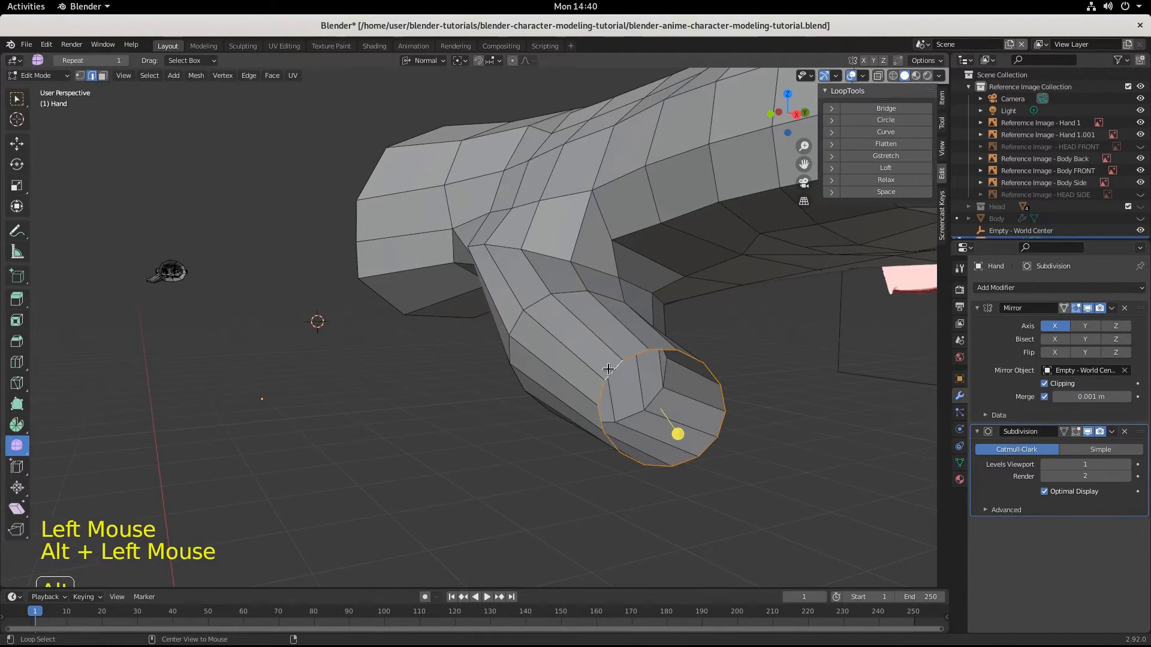
{"action": "left_click", "coordinate": [272, 77]}
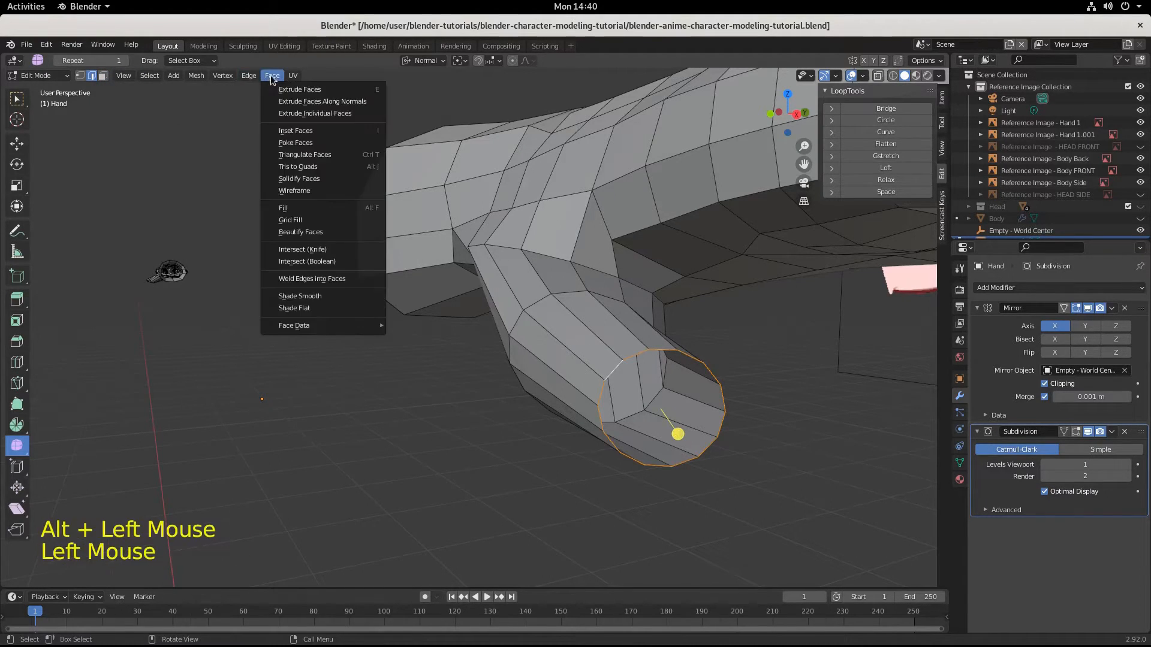
{"action": "left_click", "coordinate": [318, 221]}
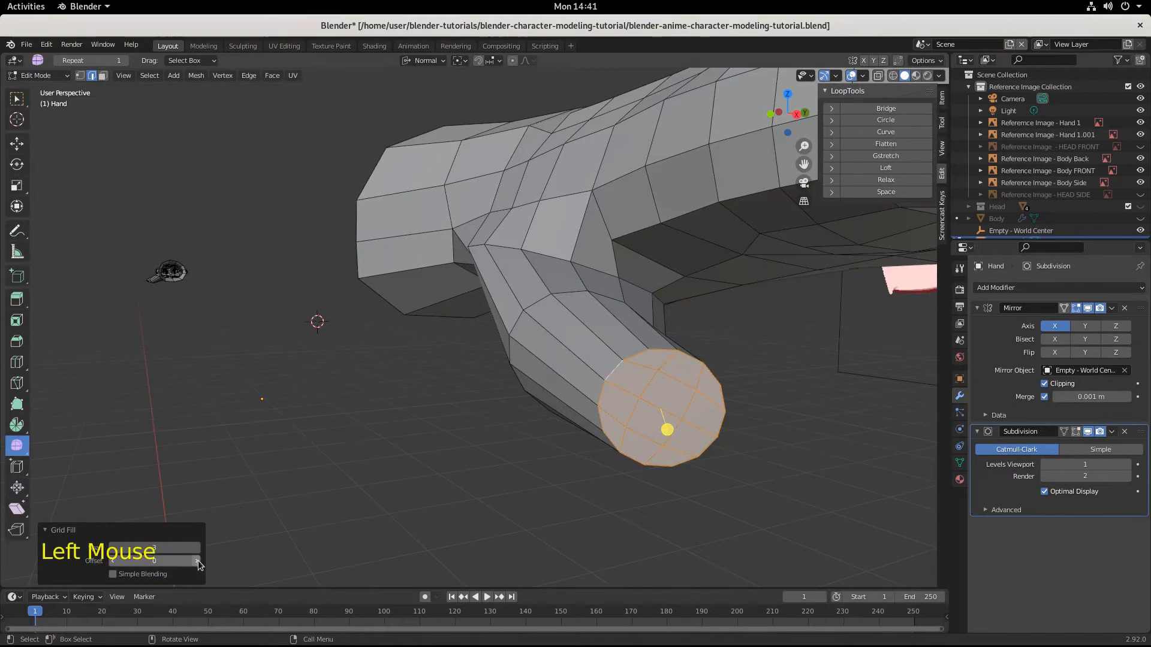
{"action": "left_click", "coordinate": [113, 549]}
{"action": "middle_click_drag", "start_coordinate": [634, 513], "coordinate": [657, 390]}
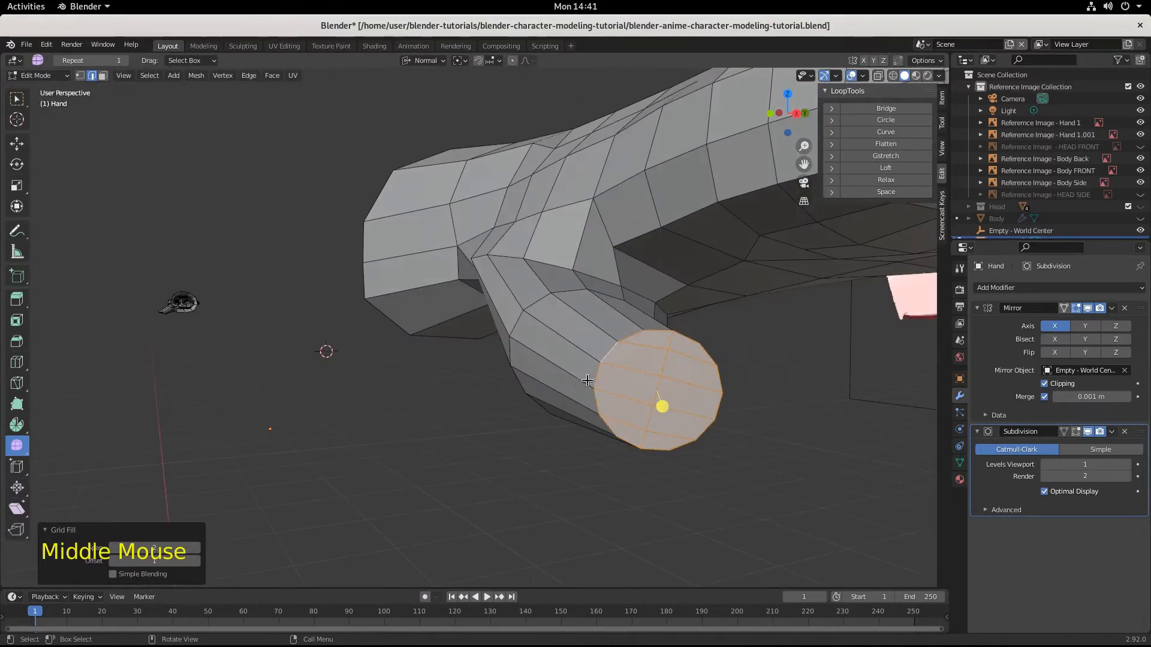
In front wireframe view, move the thumb's tip about 0.0098 m in X and -0.004 m in Z towards the reference thumb.
{"action": "middle_click_drag", "start_coordinate": [728, 445], "coordinate": [592, 352]}
{"action": "scroll", "coordinate": [743, 477], "scroll_direction": "down", "scroll_amount": 3}
{"action": "scroll", "coordinate": [732, 480], "scroll_direction": "up", "scroll_amount": 1}
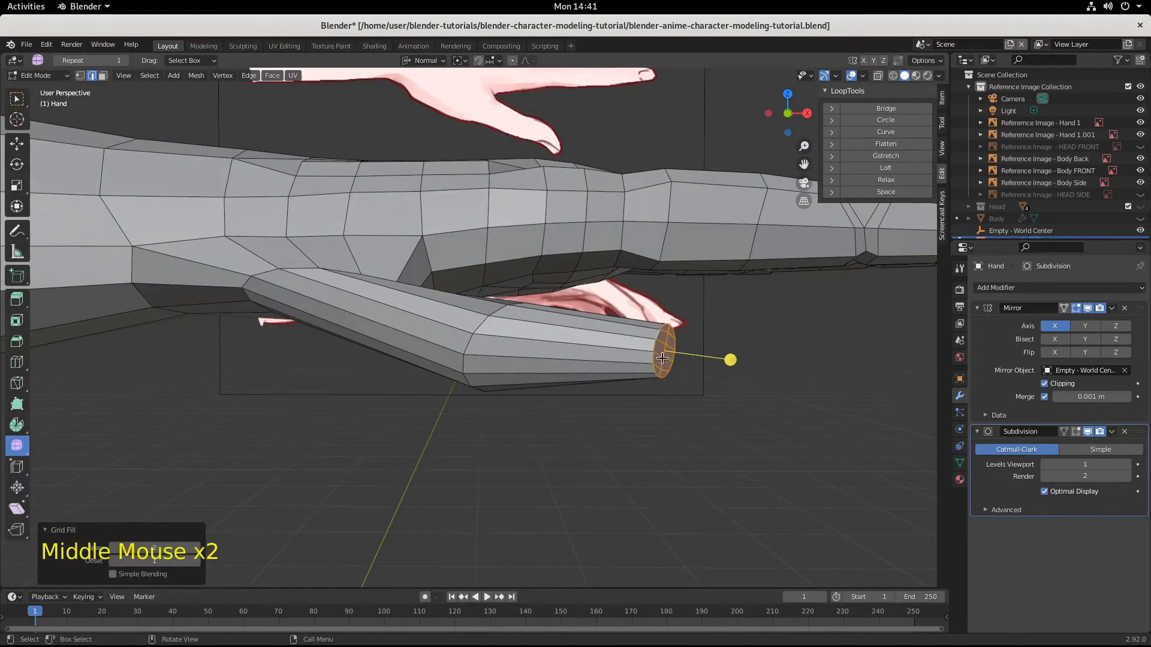
{"action": "mouse_move", "coordinate": [434, 348]}
{"action": "middle_mouse_down"}
{"action": "mouse_move", "coordinate": [441, 323]}
{"action": "mouse_move", "coordinate": [446, 348]}
{"action": "middle_mouse_up"}
{"action": "key", "text": "KP_1"}
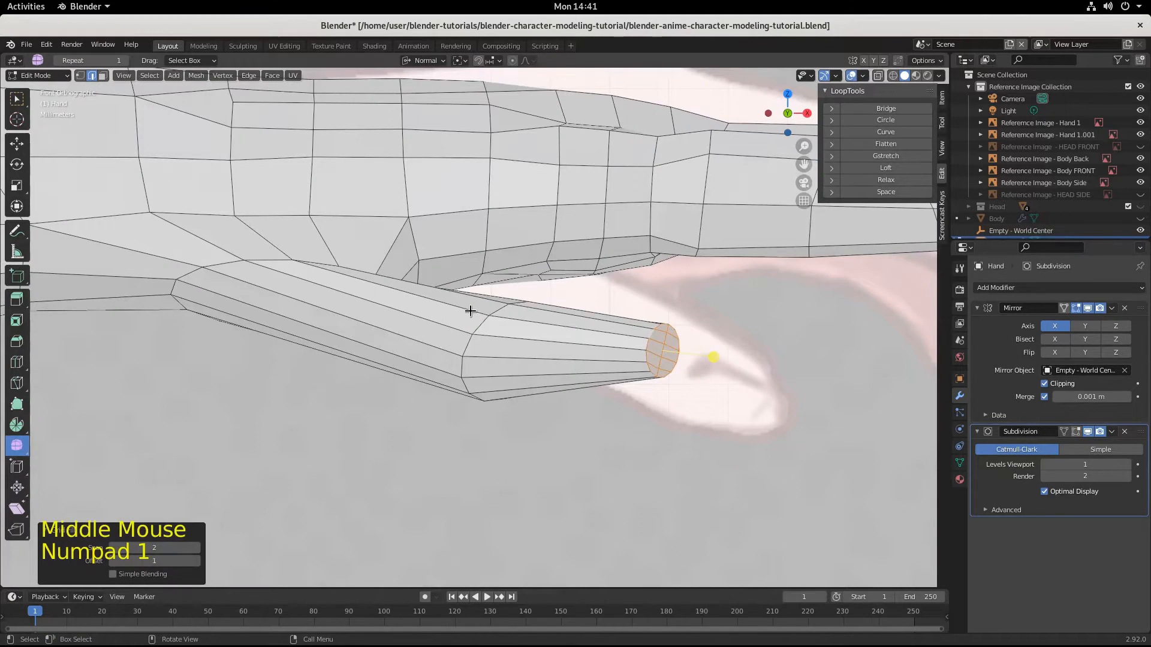
{"action": "left_click", "coordinate": [893, 75]}
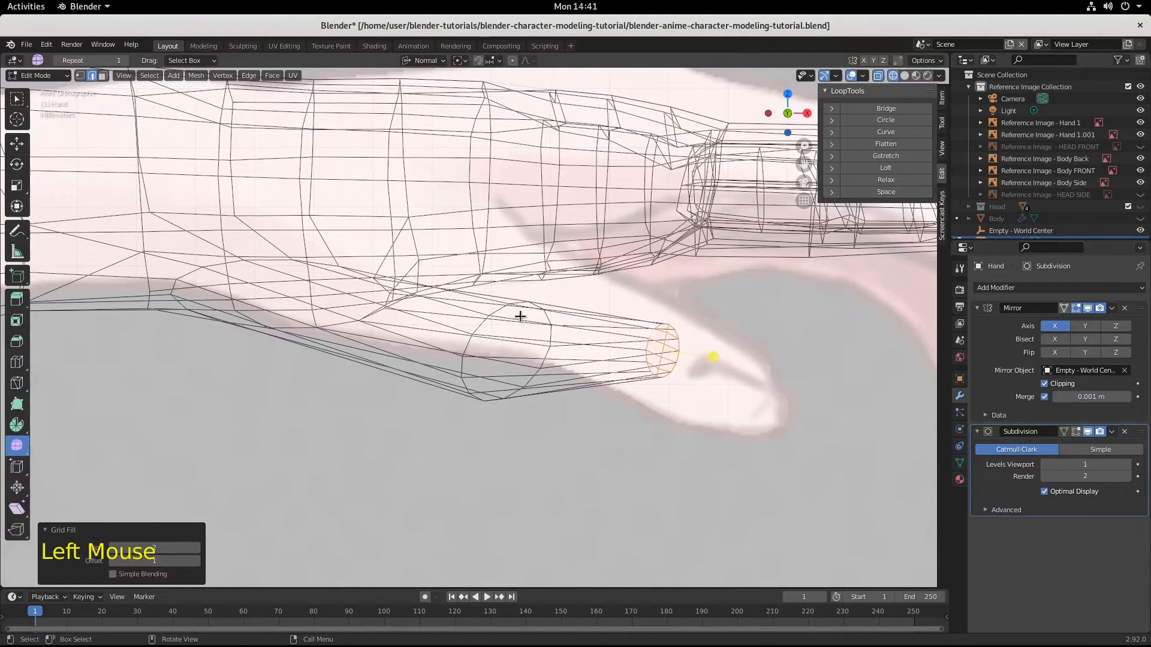
{"action": "scroll", "coordinate": [616, 323], "scroll_direction": "down", "scroll_amount": 5}
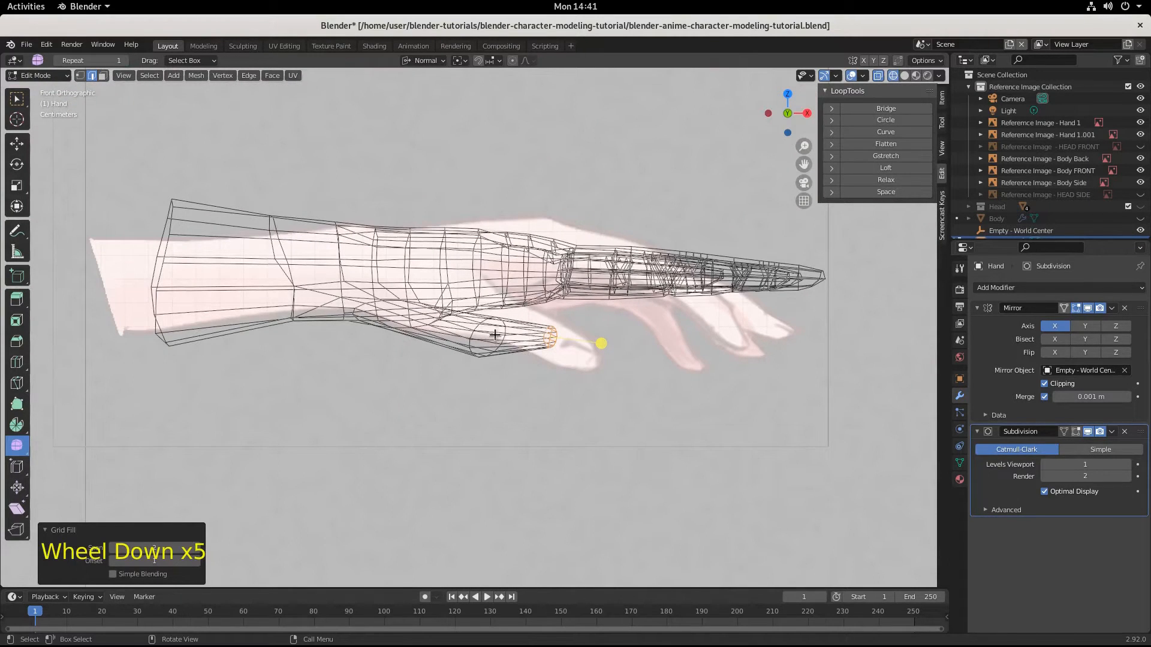
{"action": "key", "text": "g"}
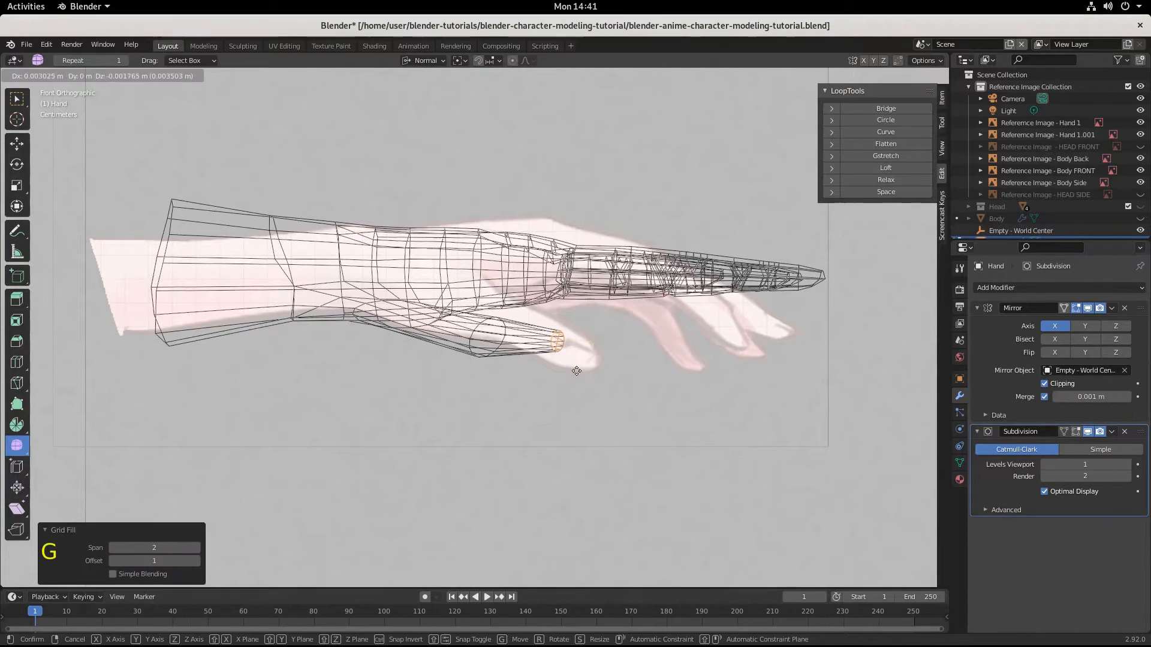
{"action": "left_click", "coordinate": [591, 375]}
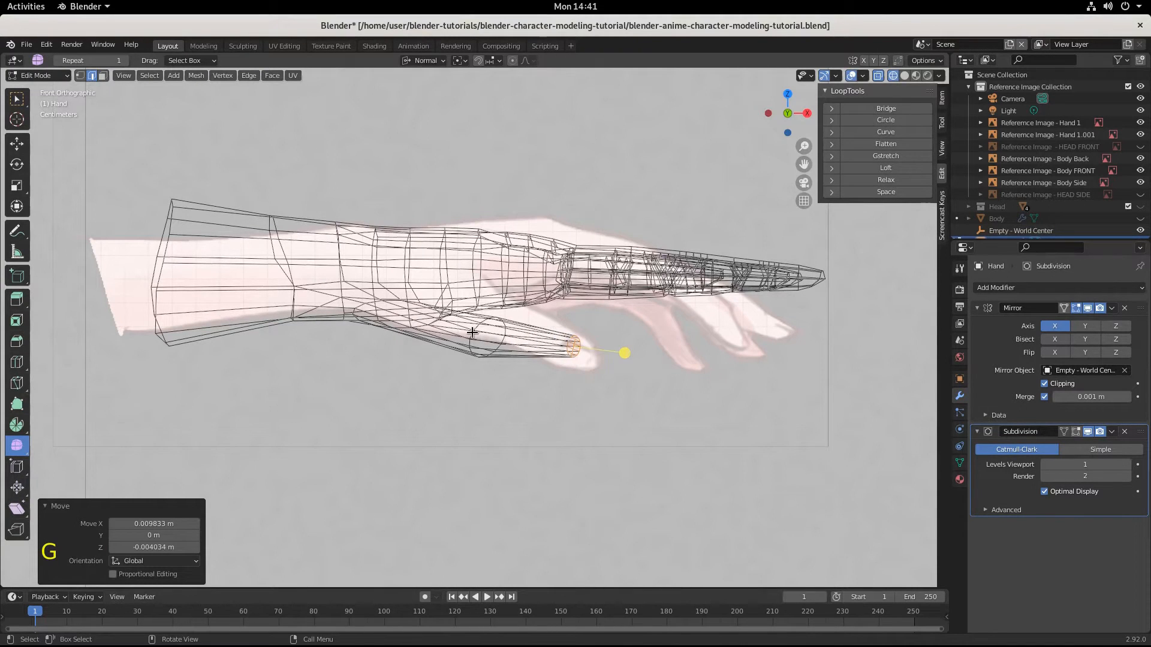
Move the thumb's middle edge loop about 0.0025 m in X and 0.0005 m in Z.
{"action": "left_click", "coordinate": [472, 333], "text": "alt"}
{"action": "key", "text": "g"}
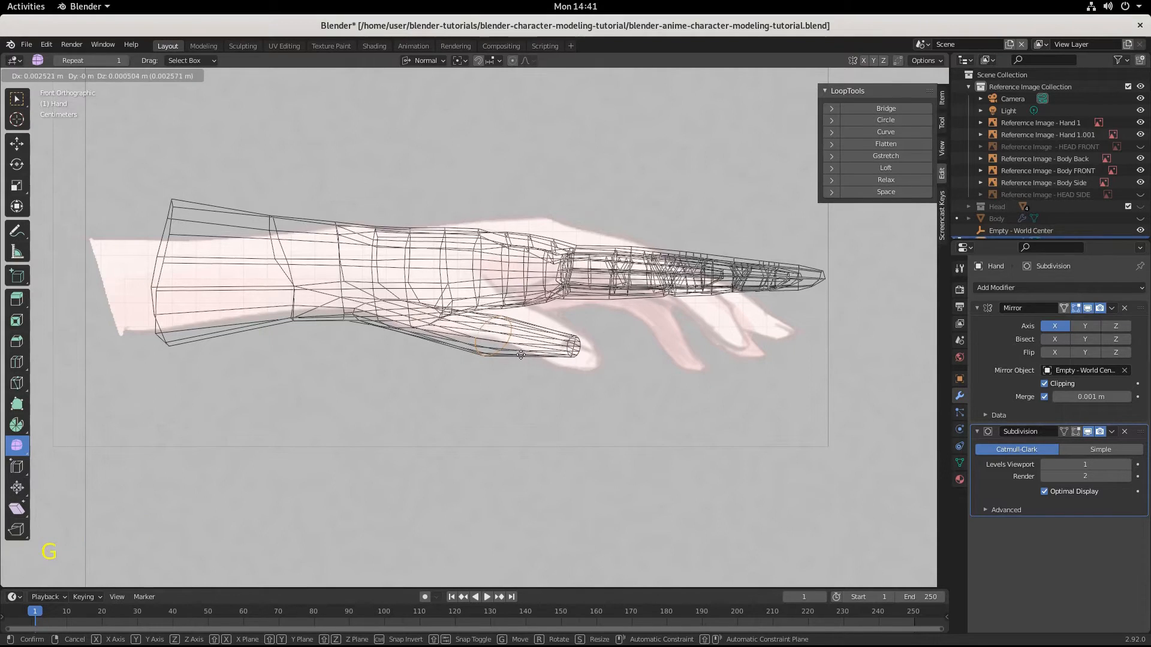
{"action": "left_click", "coordinate": [520, 356]}
Add one loop cut around the thumb's base segment and scale the new loop up to about 1.312.
{"action": "key", "text": "ctrl+r"}
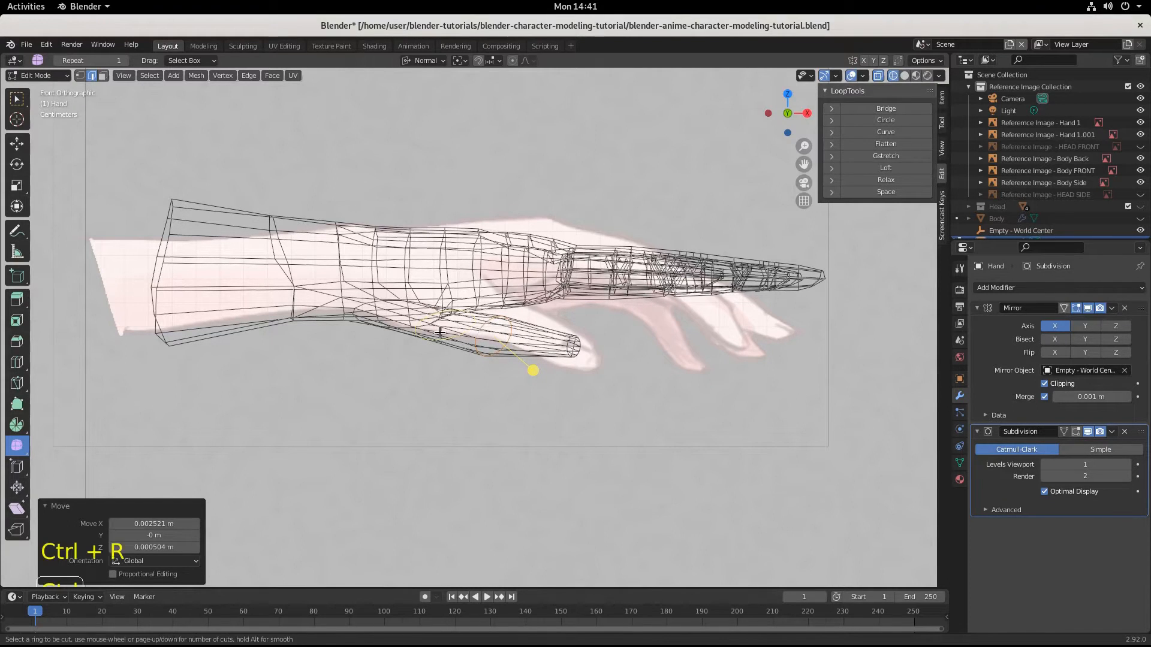
{"action": "left_click", "coordinate": [440, 333]}
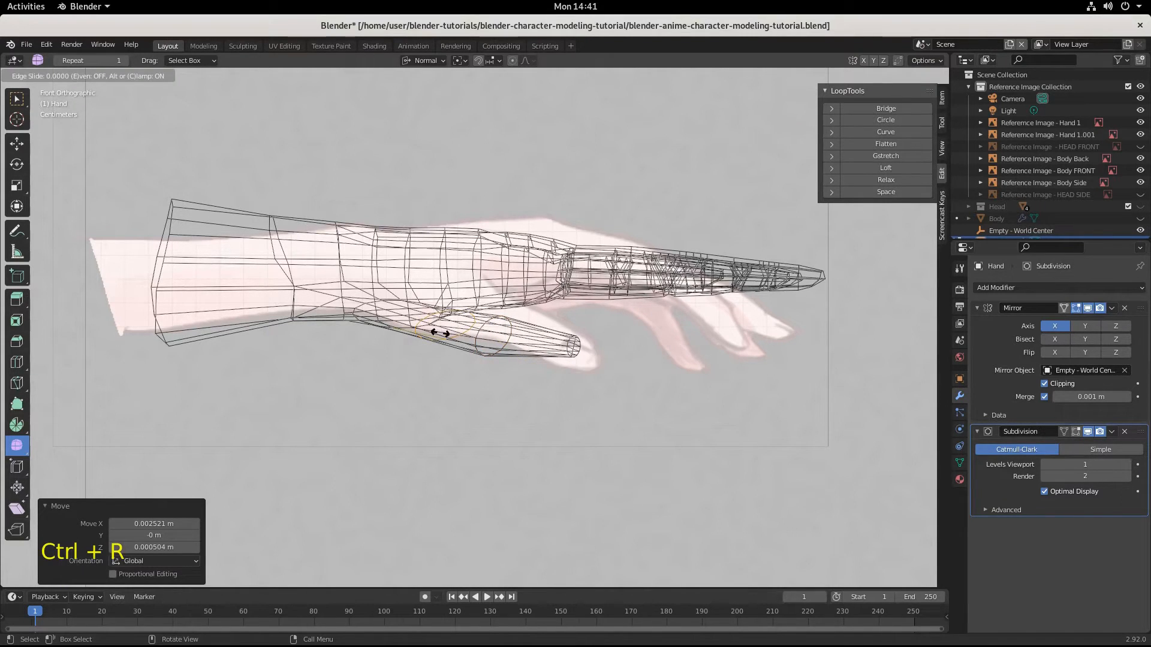
{"action": "left_click", "coordinate": [440, 333]}
{"action": "key", "text": "s"}
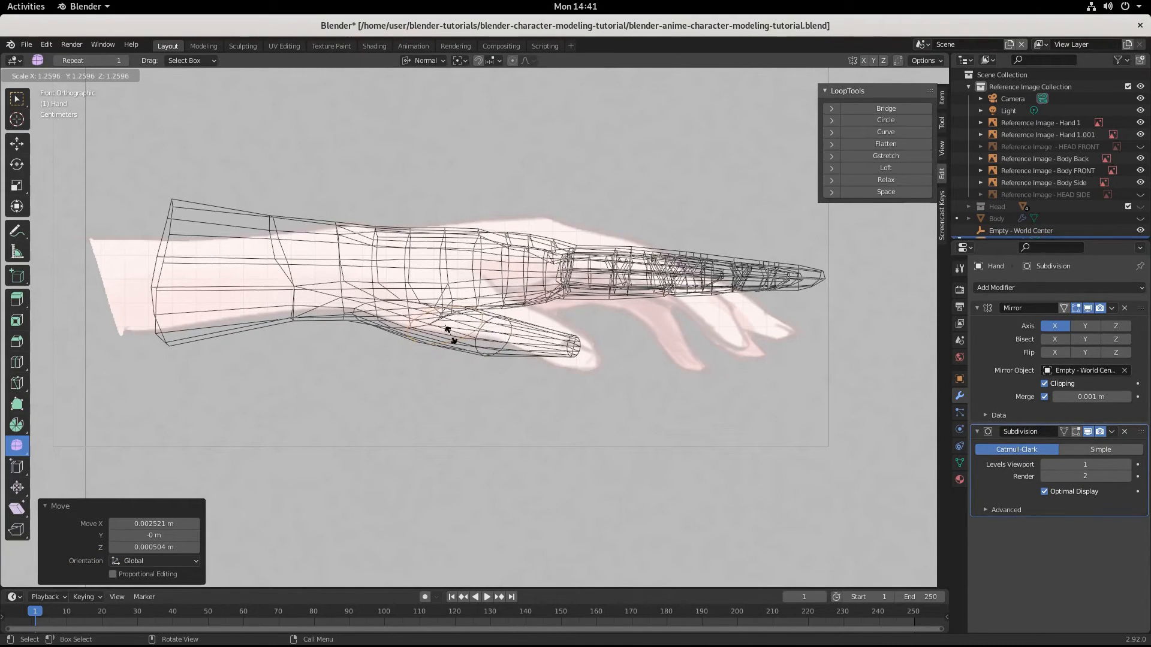
{"action": "left_click", "coordinate": [452, 336]}
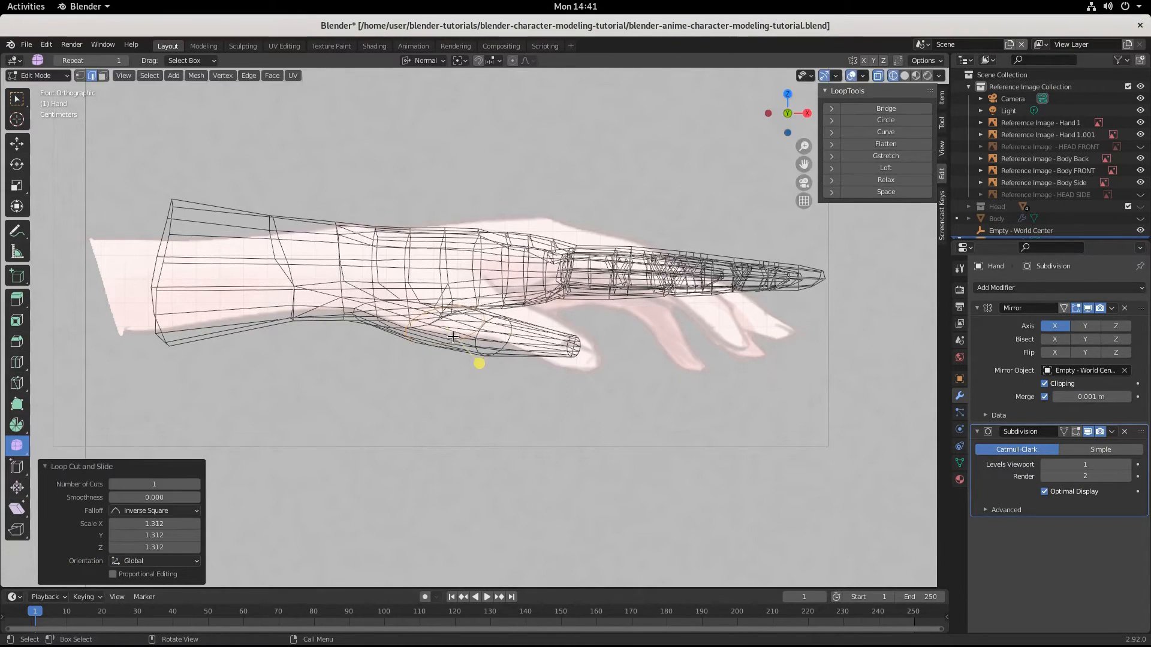
Add one loop cut between the thumb's middle edge loop and its tip, sliding it slightly along the thumb.
{"action": "key", "text": "ctrl+r"}
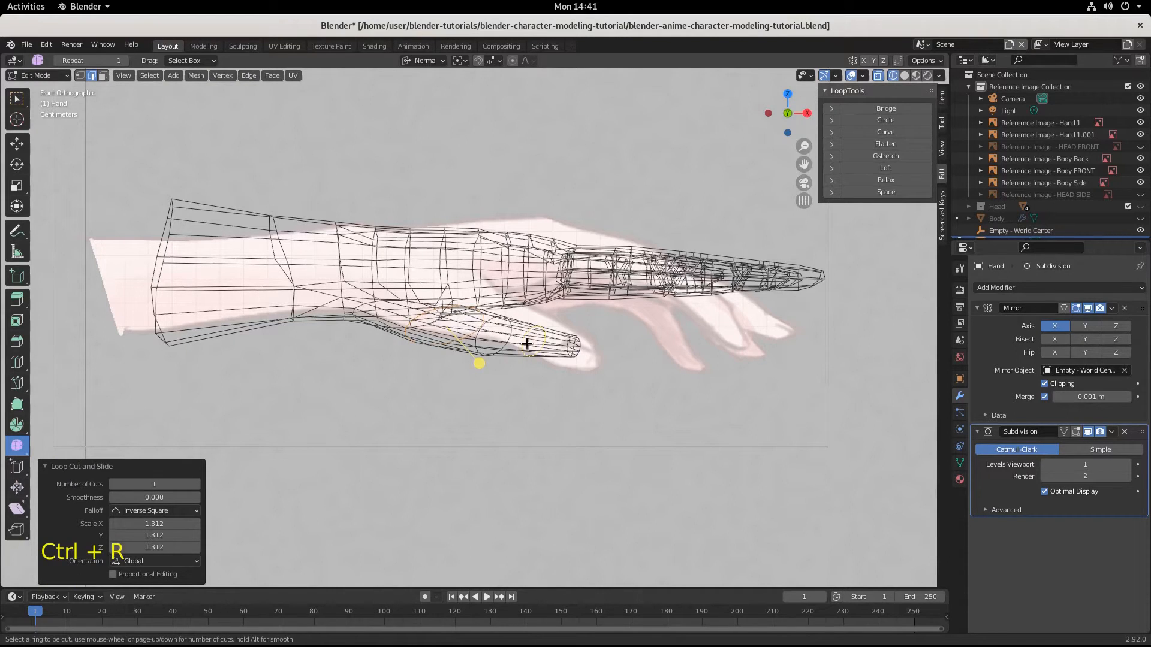
{"action": "left_click", "coordinate": [526, 343]}
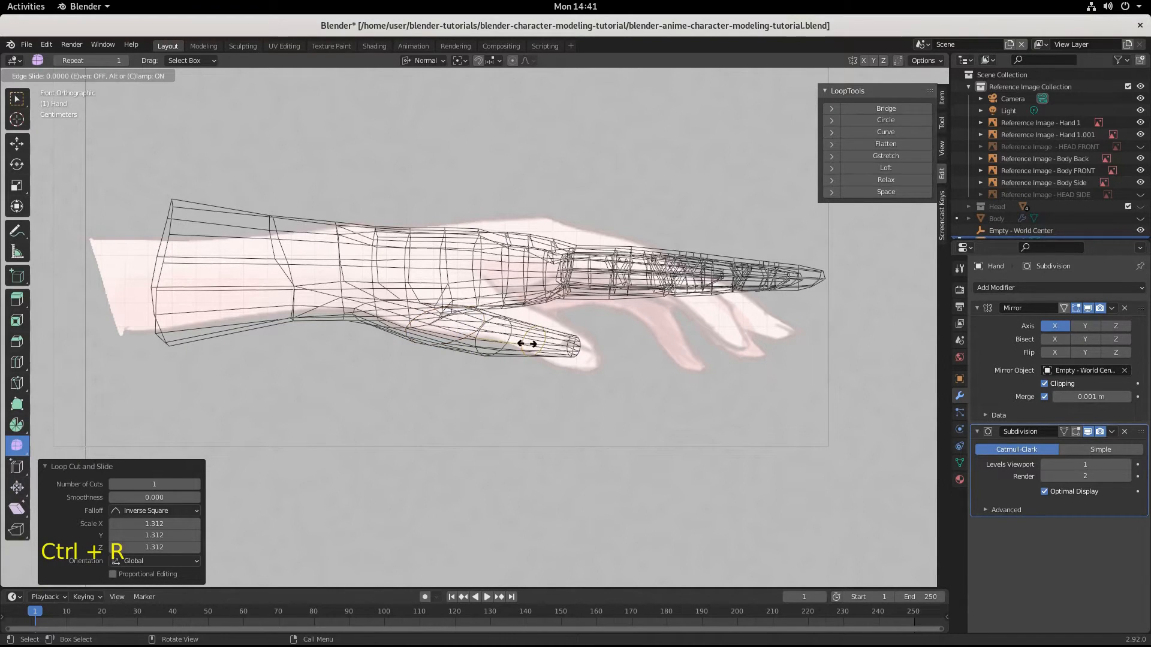
{"action": "left_click", "coordinate": [592, 357]}
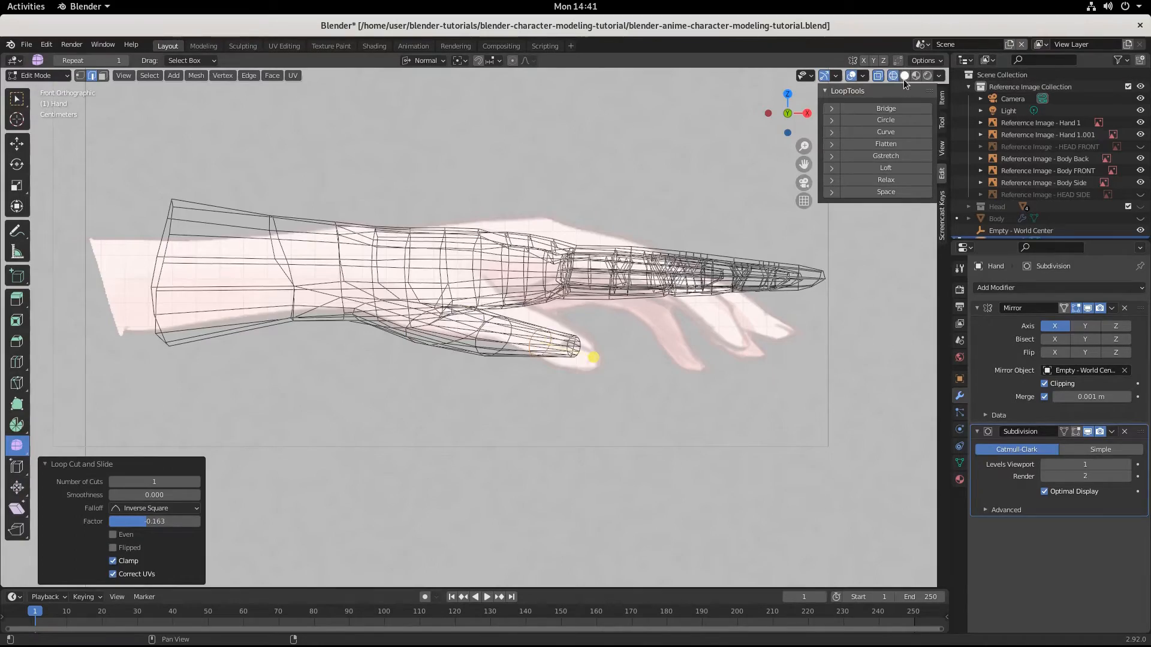
In solid shading, move the edges along the thumb base's upper crease about 0.0016 m in X, -0.0008 m in Y and 0.0027 m in Z.
{"action": "scroll", "coordinate": [601, 398], "scroll_direction": "up", "scroll_amount": 3}
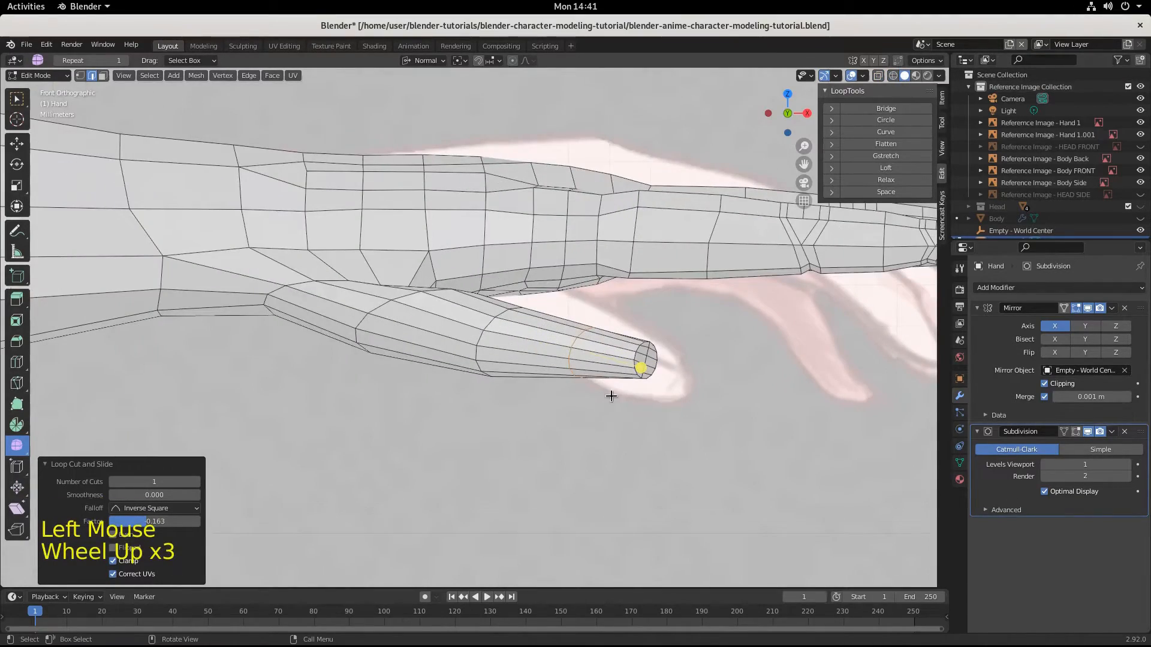
{"action": "scroll", "coordinate": [611, 397], "scroll_direction": "down", "scroll_amount": 2}
{"action": "middle_click_drag", "start_coordinate": [611, 397], "coordinate": [495, 169]}
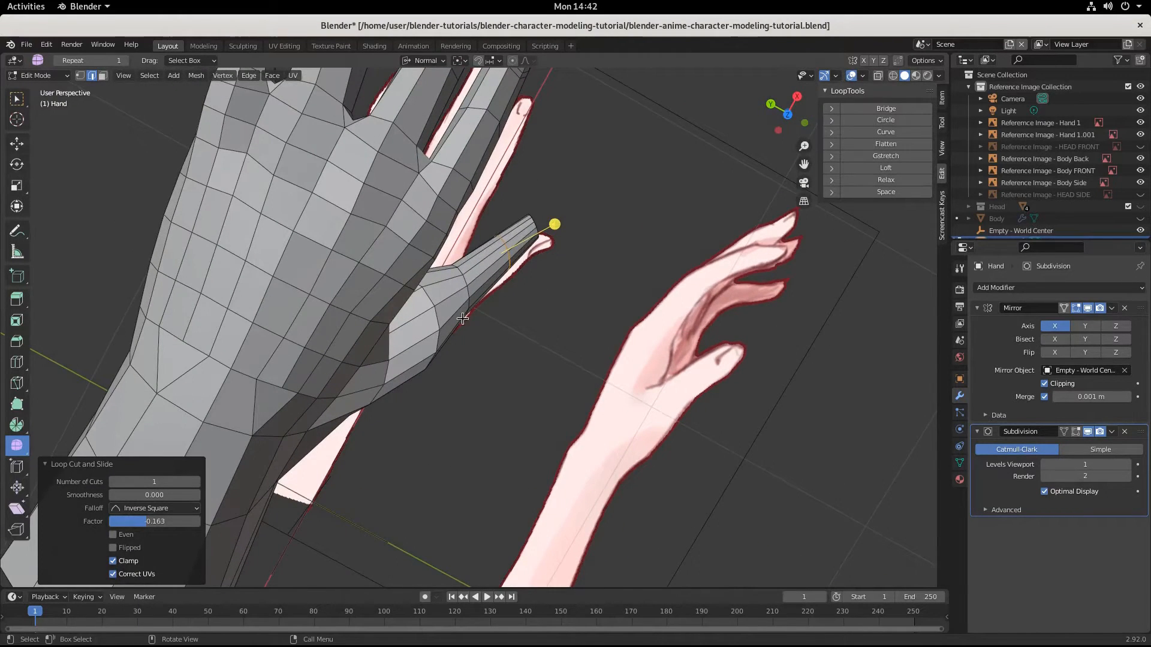
{"action": "middle_click_drag", "start_coordinate": [463, 318], "coordinate": [289, 261]}
{"action": "scroll", "coordinate": [289, 260], "scroll_direction": "up", "scroll_amount": 4}
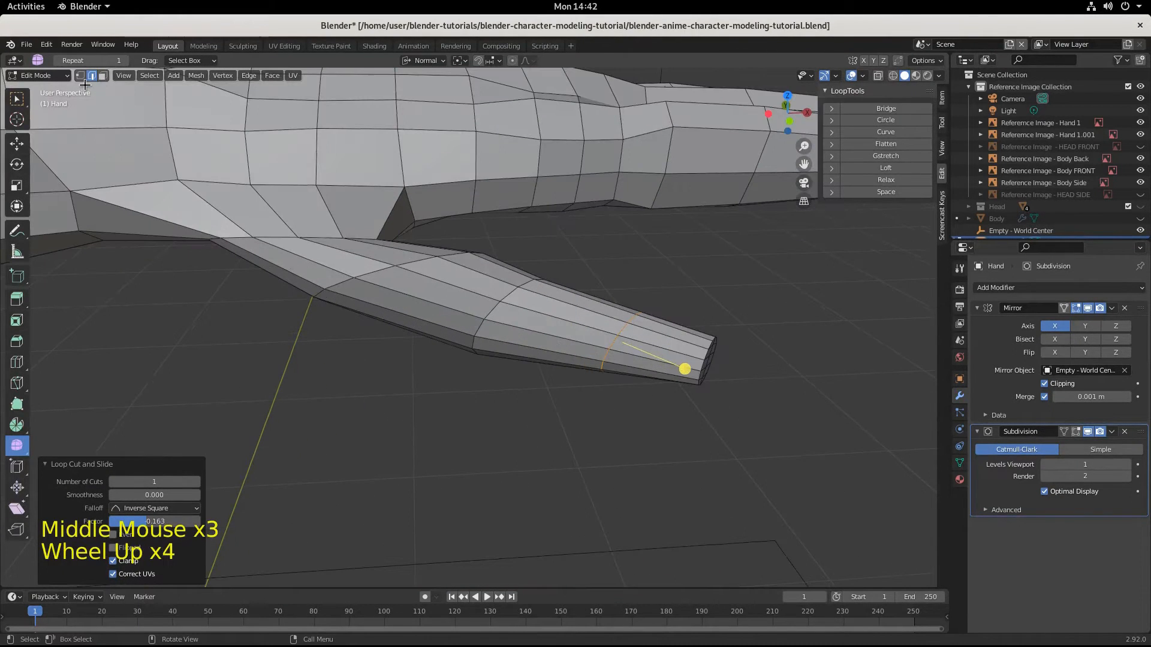
{"action": "left_click", "coordinate": [315, 234]}
{"action": "left_click", "coordinate": [275, 235], "text": "shift"}
{"action": "left_click", "coordinate": [356, 234], "text": "shift"}
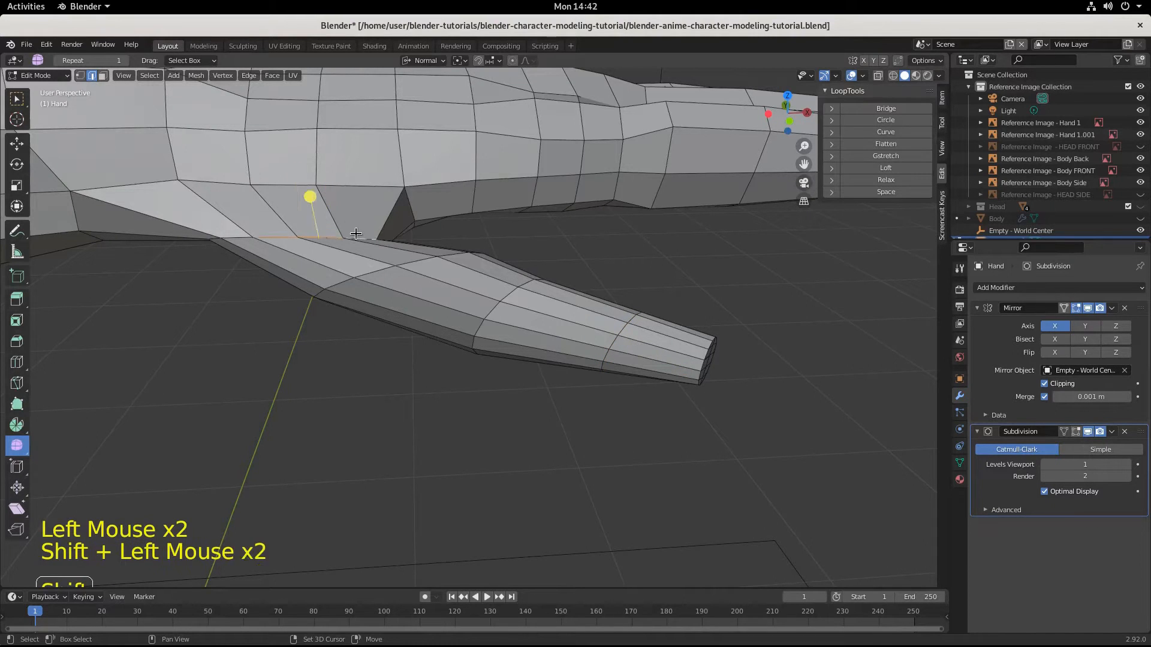
{"action": "middle_click_drag", "start_coordinate": [356, 234], "coordinate": [380, 276]}
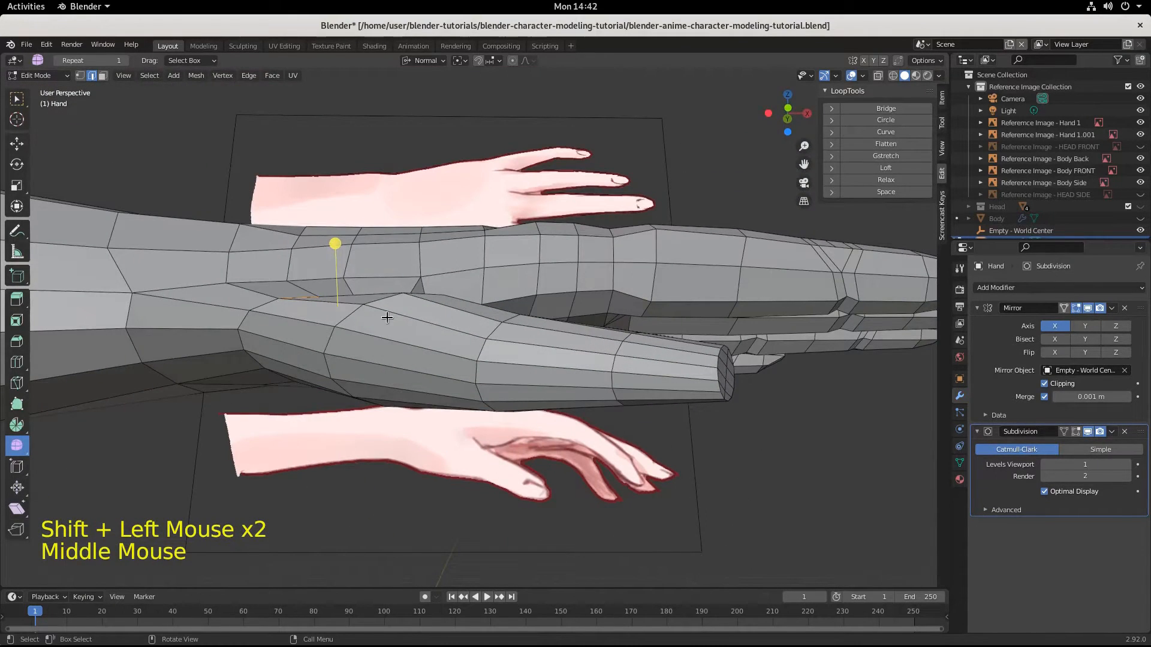
{"action": "key", "text": "g"}
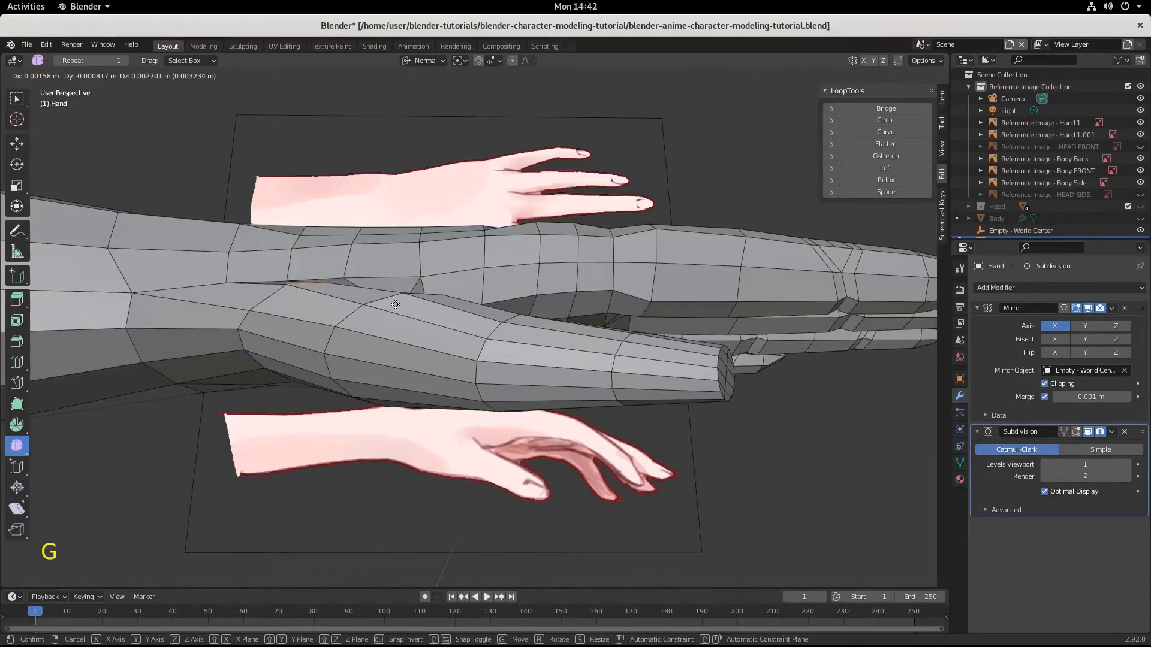
Move the edges at the wrist-side end of the thumb's base about -0.0038 m in X, 0.002 m in Y and -0.0023 m in Z.
{"action": "middle_click_drag", "start_coordinate": [396, 305], "coordinate": [252, 278]}
{"action": "scroll", "coordinate": [225, 313], "scroll_direction": "down", "scroll_amount": 2}
{"action": "left_click", "coordinate": [264, 301]}
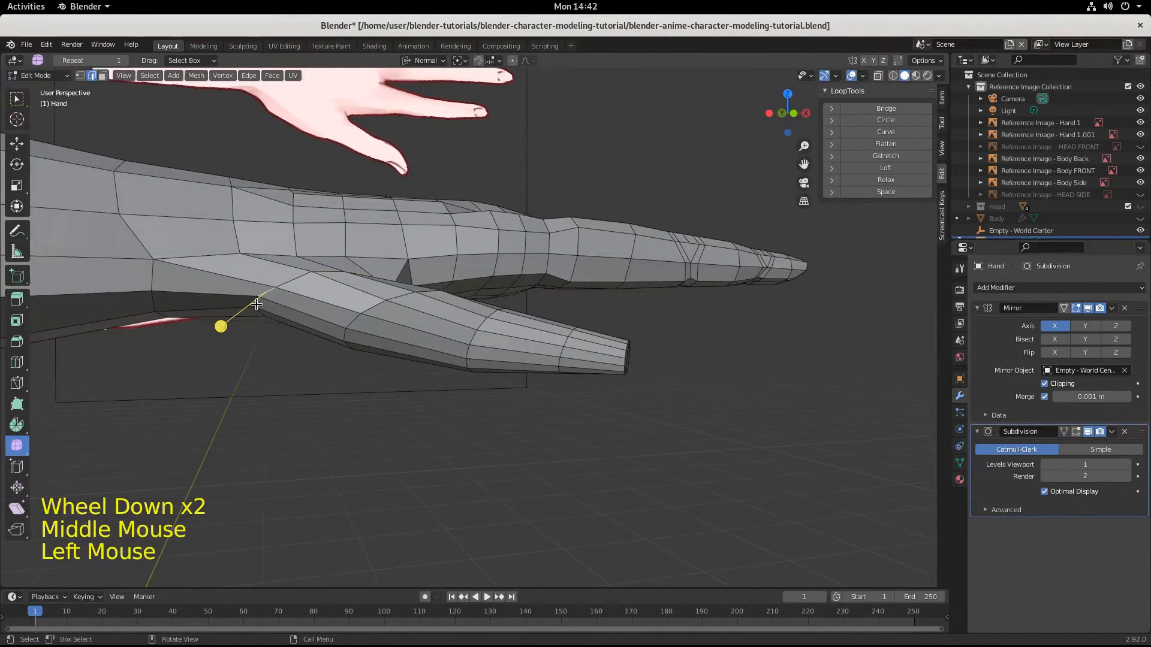
{"action": "left_click", "coordinate": [256, 304], "text": "shift"}
{"action": "middle_click_drag", "start_coordinate": [256, 304], "coordinate": [239, 351]}
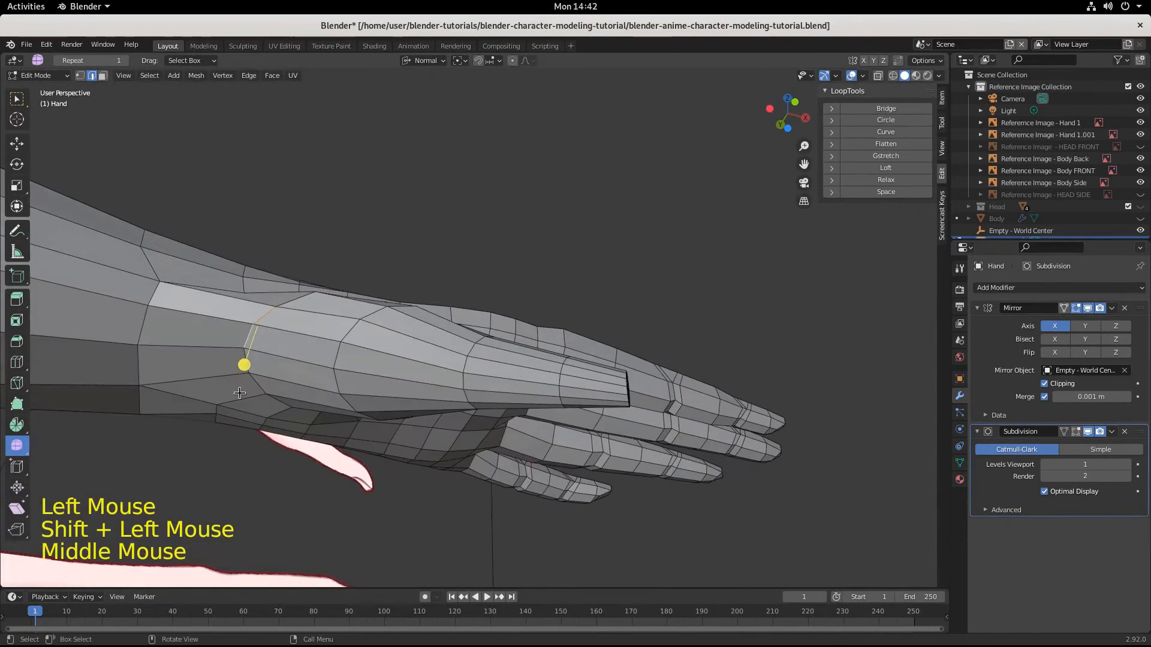
{"action": "left_click", "coordinate": [239, 350], "text": "shift"}
{"action": "left_click", "coordinate": [252, 360], "text": "shift"}
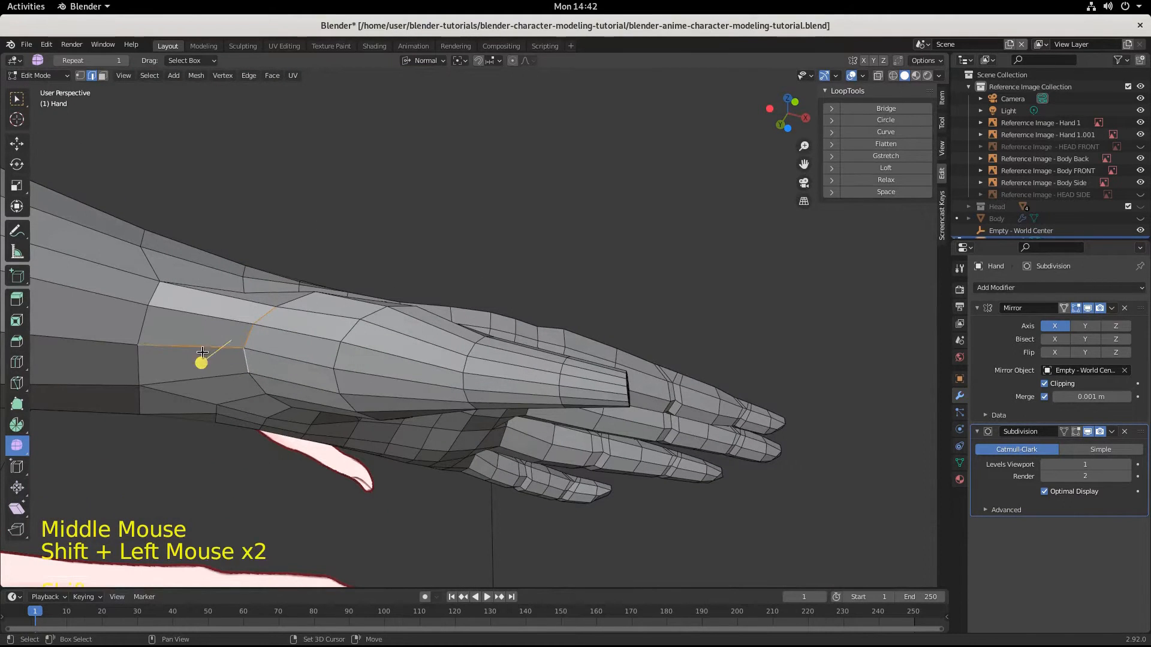
{"action": "left_click", "coordinate": [204, 353], "text": "shift"}
{"action": "middle_click_drag", "start_coordinate": [236, 374], "coordinate": [238, 401]}
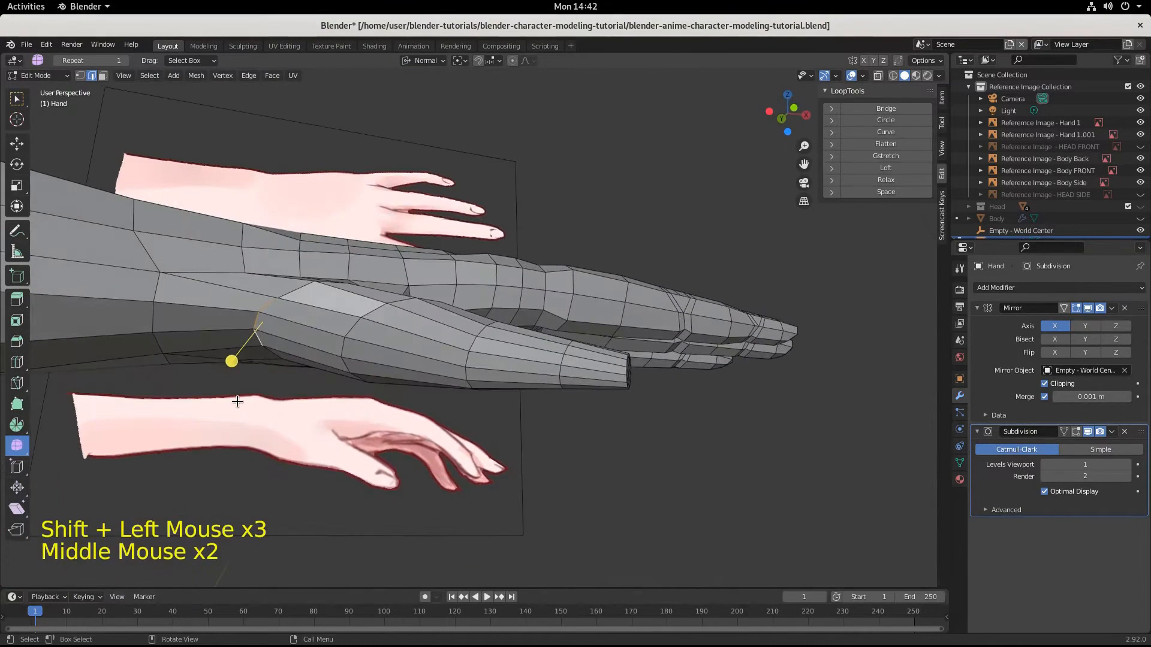
{"action": "key", "text": "g"}
{"action": "left_click", "coordinate": [340, 390]}
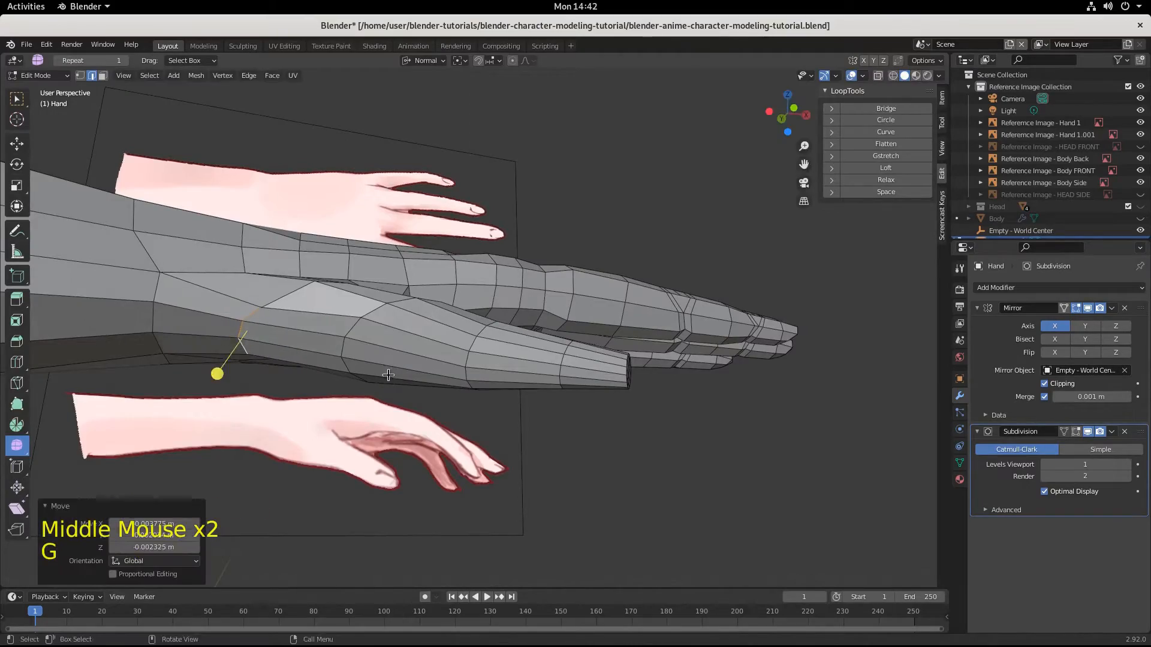
Save the character modeling file with the current hand changes.
{"action": "middle_click_drag", "start_coordinate": [340, 391], "coordinate": [432, 377]}
{"action": "scroll", "coordinate": [485, 391], "scroll_direction": "down", "scroll_amount": 2}
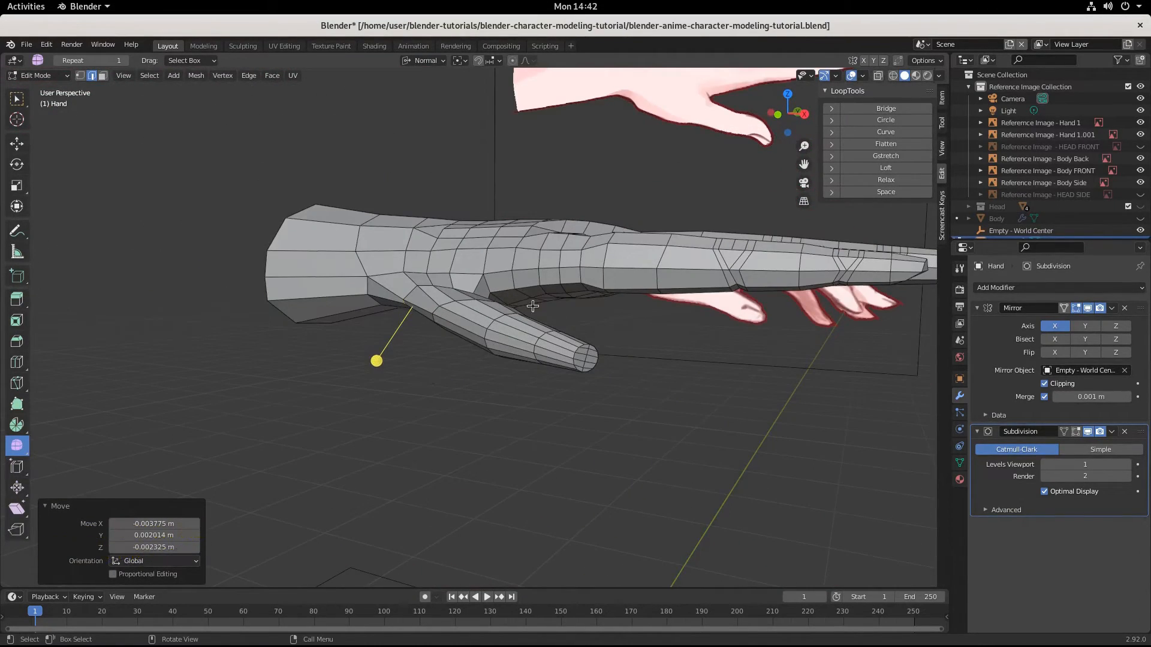
{"action": "scroll", "coordinate": [535, 309], "scroll_direction": "down", "scroll_amount": 2}
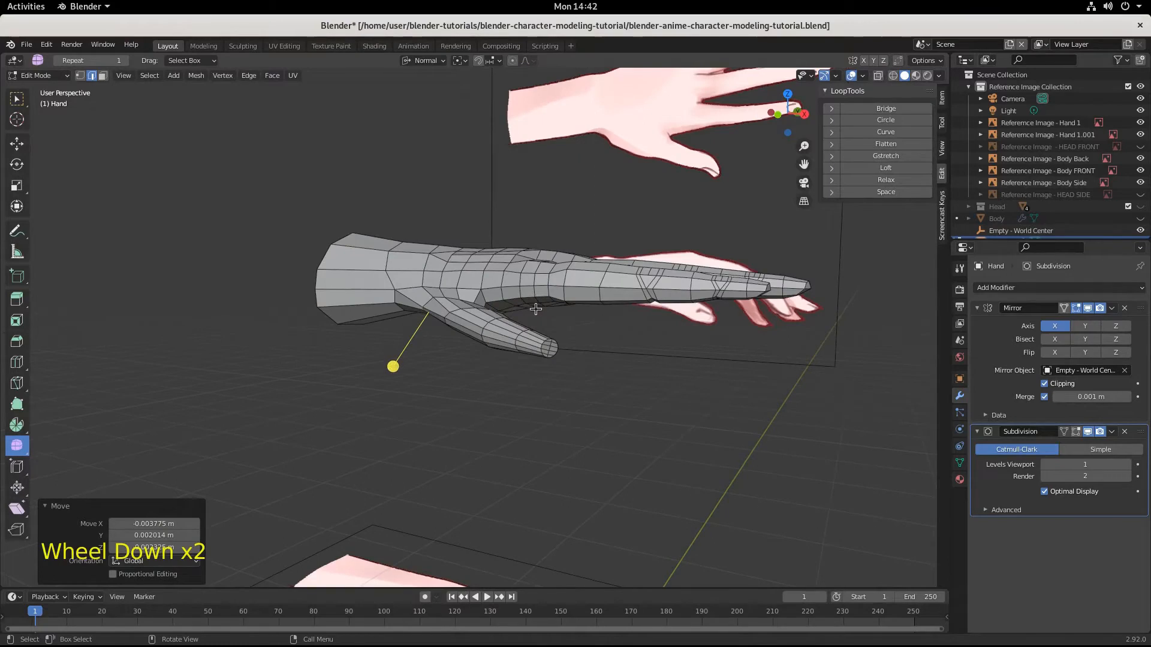
{"action": "key", "text": "ctrl+s"}
Select the edge loop where the thumb's base meets the palm and scale it down to 0.852.
{"action": "scroll", "coordinate": [535, 309], "scroll_direction": "up", "scroll_amount": 2}
{"action": "middle_click_drag", "start_coordinate": [535, 308], "coordinate": [607, 374]}
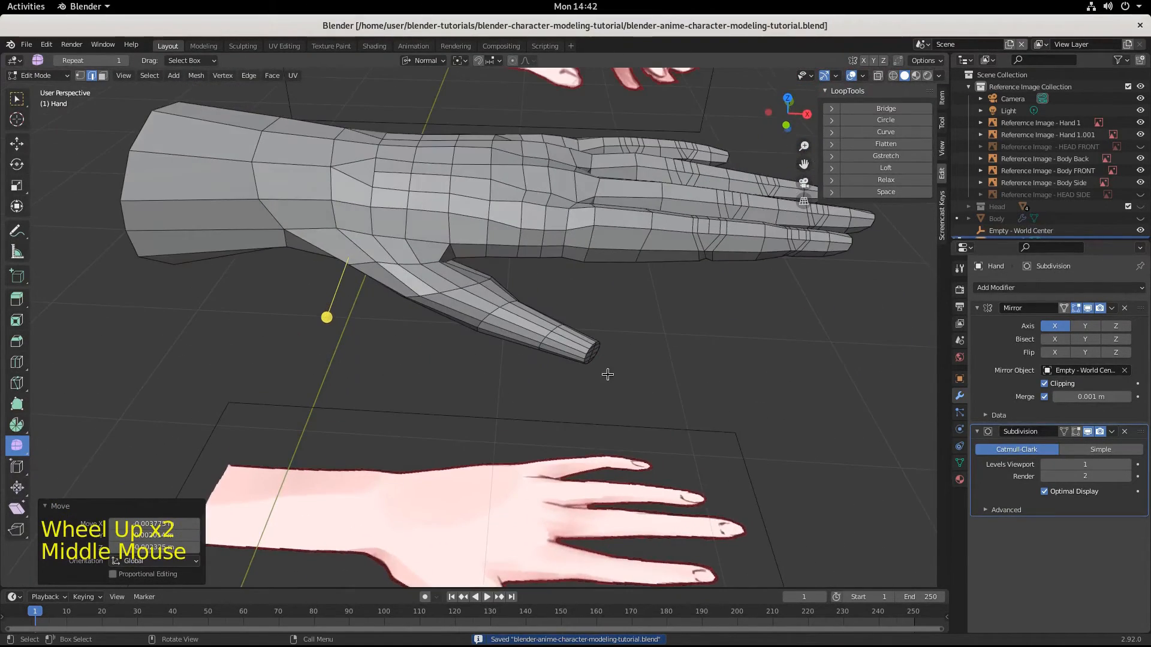
{"action": "middle_click_drag", "start_coordinate": [470, 352], "coordinate": [533, 438]}
{"action": "middle_click_drag", "start_coordinate": [766, 322], "coordinate": [640, 288]}
{"action": "middle_click_drag", "start_coordinate": [487, 291], "coordinate": [511, 303]}
{"action": "left_click", "coordinate": [511, 303], "text": "alt"}
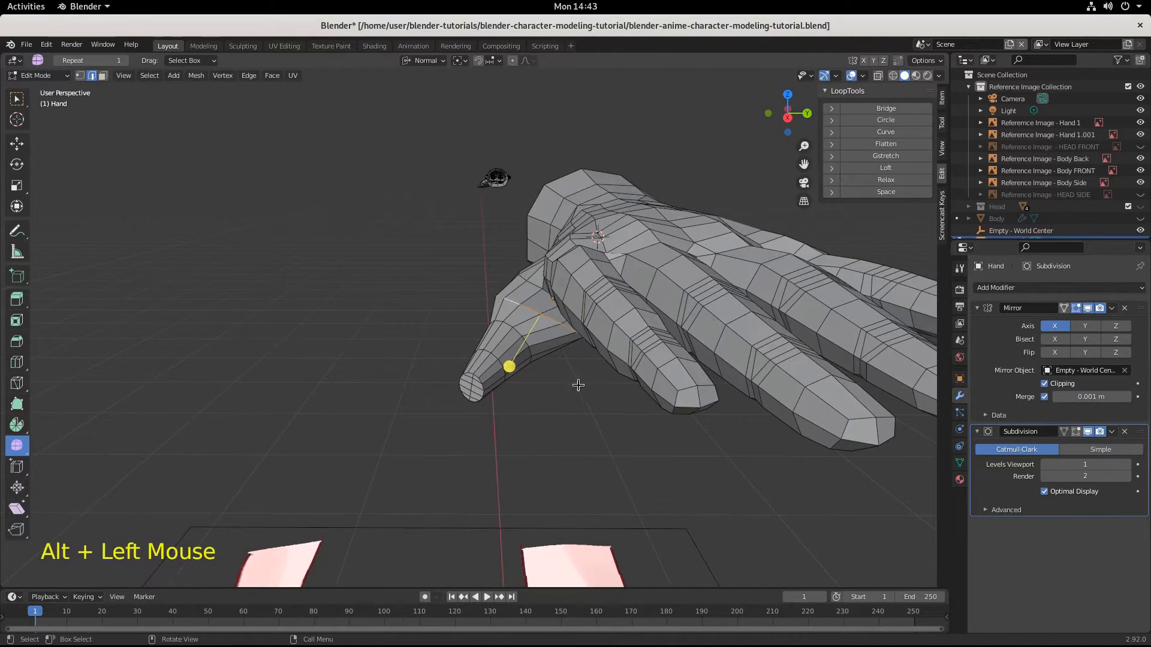
{"action": "key", "text": "s"}
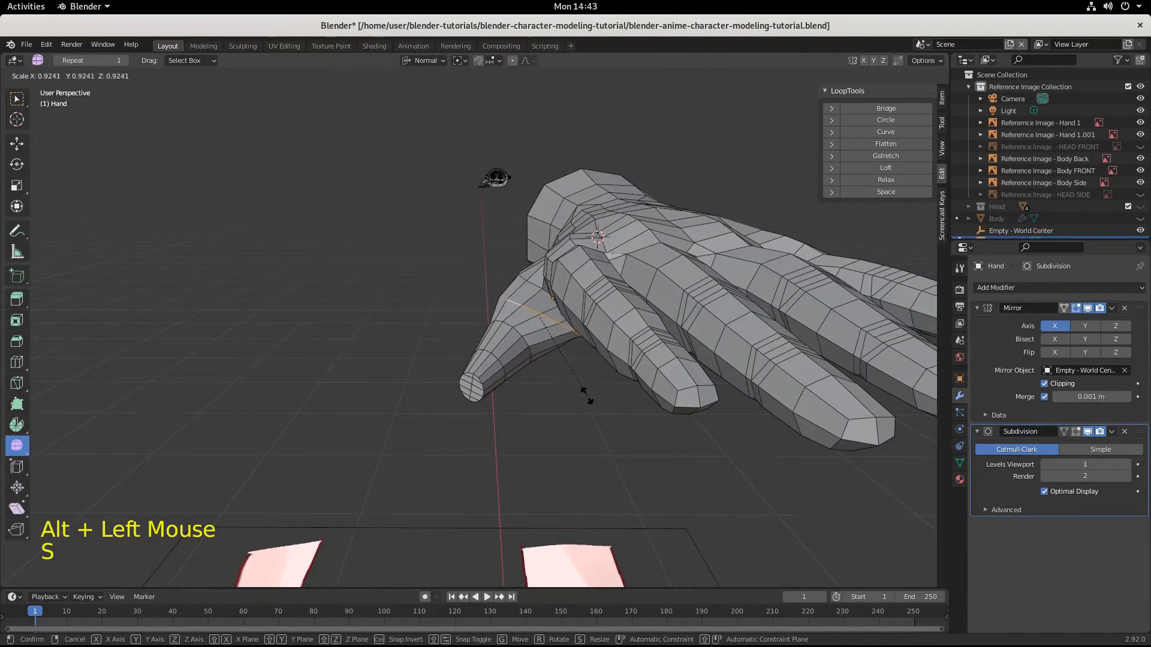
{"action": "left_click", "coordinate": [580, 390]}
Add one loop cut around the thumb's base, between the wrist-side end and the resized loop.
{"action": "middle_click_drag", "start_coordinate": [580, 390], "coordinate": [652, 510]}
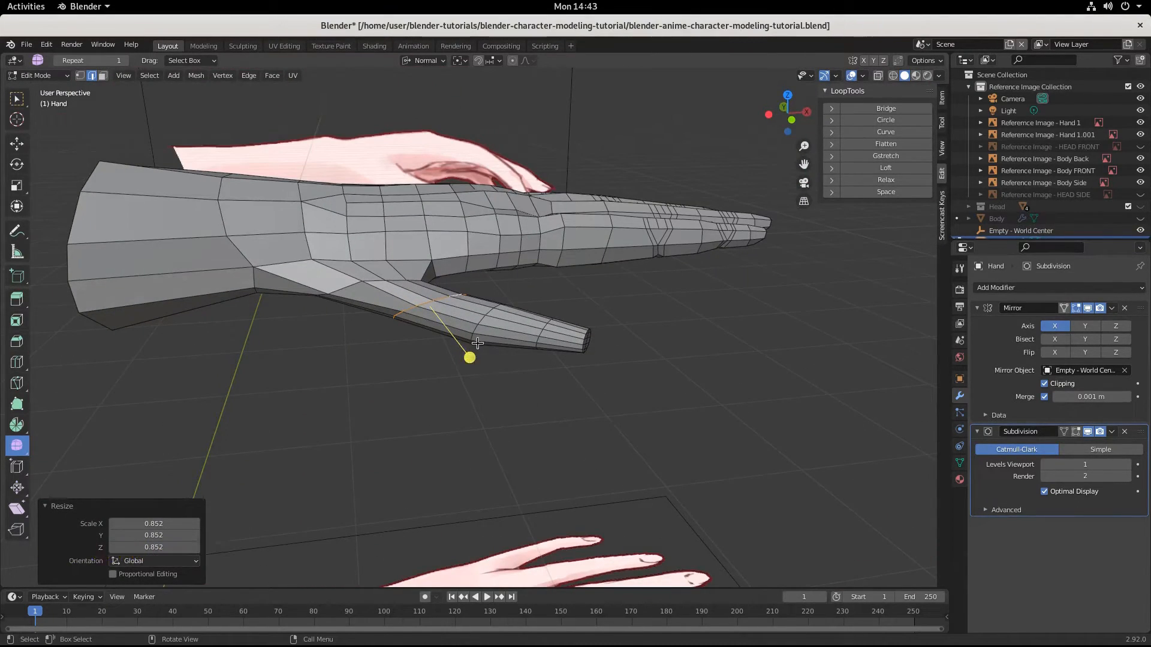
{"action": "key", "text": "ctrl+r"}
{"action": "left_click", "coordinate": [390, 300]}
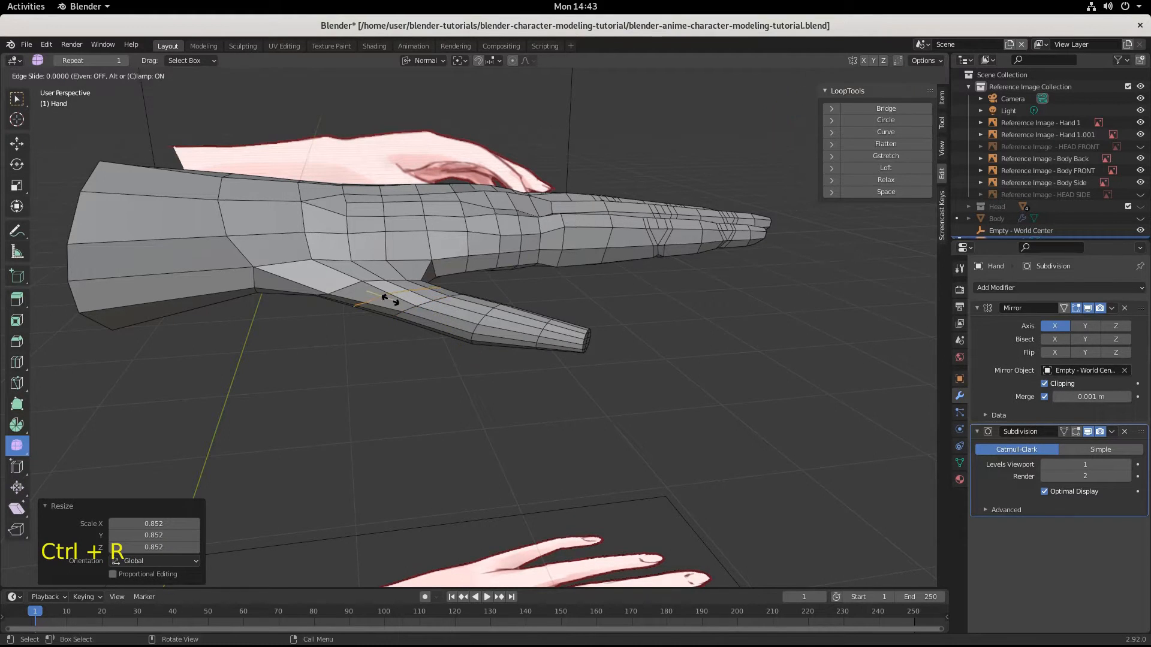
{"action": "left_click", "coordinate": [436, 352]}
{"action": "left_click", "coordinate": [480, 326]}
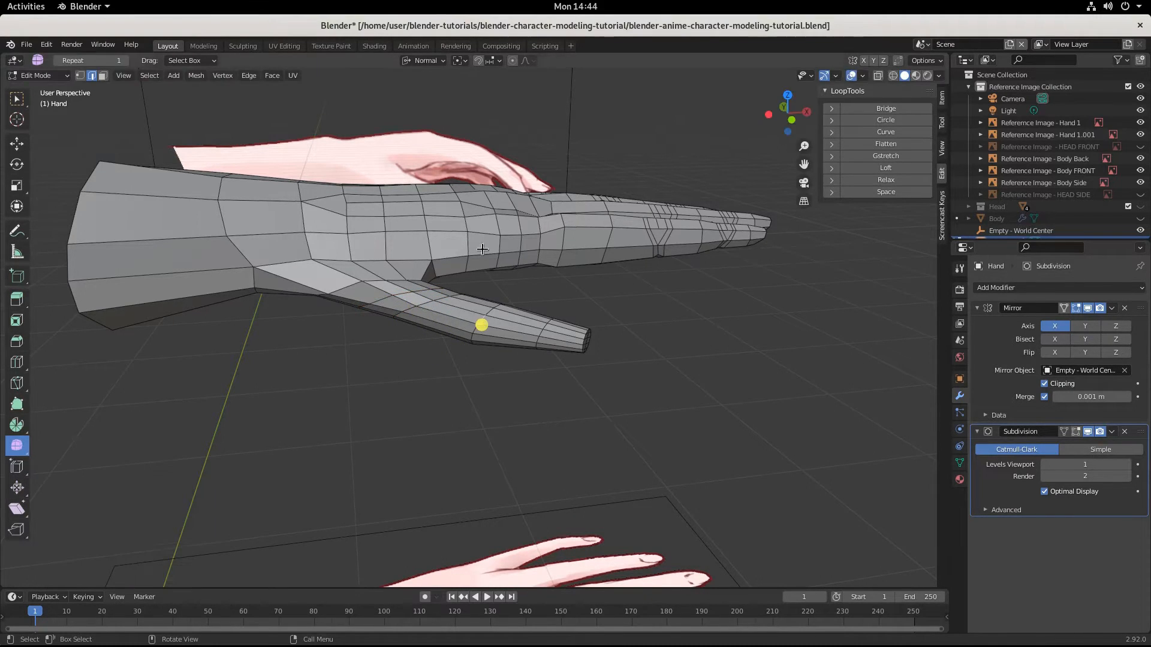
Bevel the outer-side edges of the thumb's two joint loops with one segment and a width of 0.00359 m.
{"action": "scroll", "coordinate": [504, 334], "scroll_direction": "up", "scroll_amount": 2}
{"action": "scroll", "coordinate": [351, 358], "scroll_direction": "up", "scroll_amount": 1}
{"action": "middle_click_drag", "start_coordinate": [354, 360], "coordinate": [468, 371]}
{"action": "left_click", "coordinate": [465, 377]}
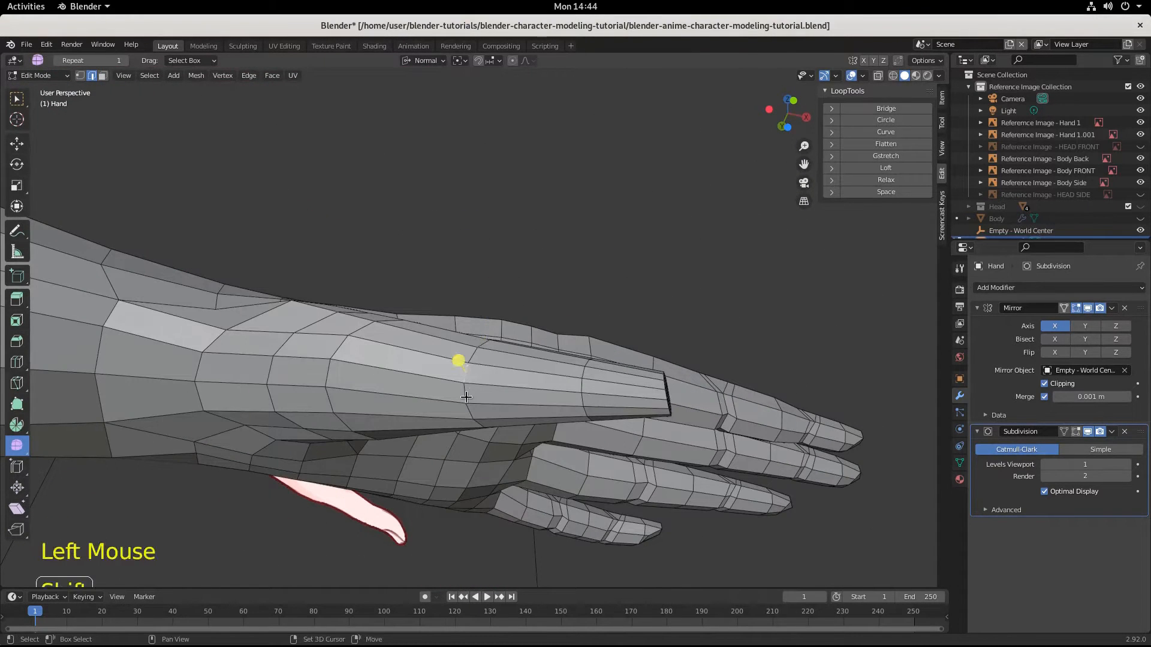
{"action": "left_click", "coordinate": [462, 385], "text": "shift"}
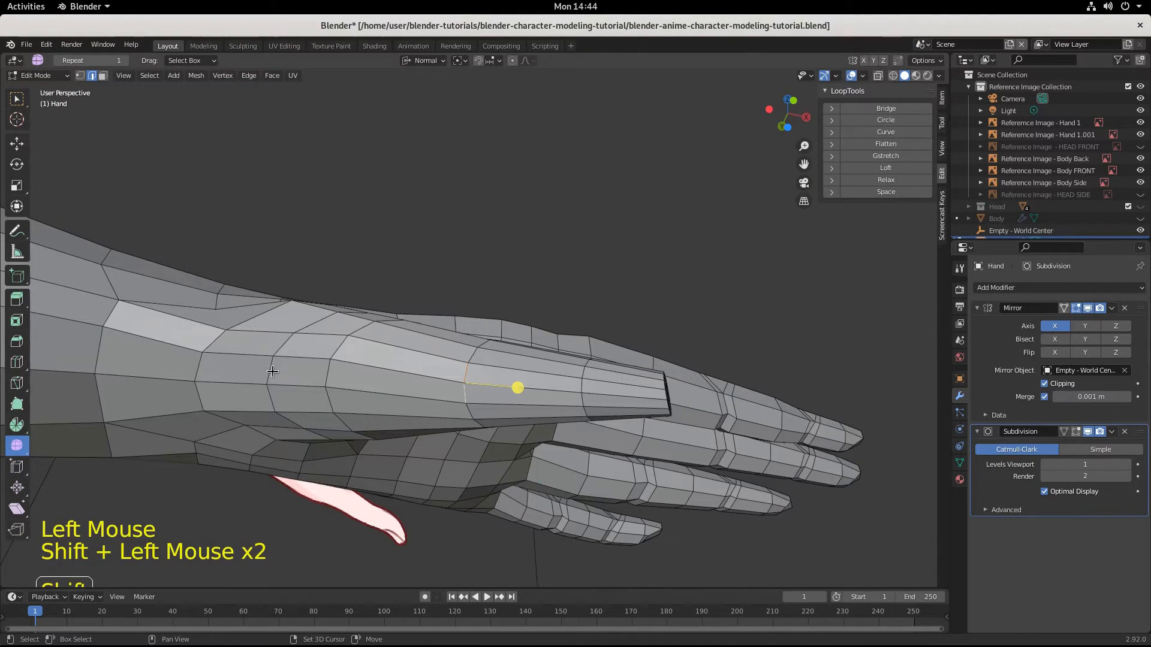
{"action": "left_click", "coordinate": [284, 353], "text": "shift"}
{"action": "left_click", "coordinate": [272, 370], "text": "shift"}
{"action": "left_click", "coordinate": [288, 338]}
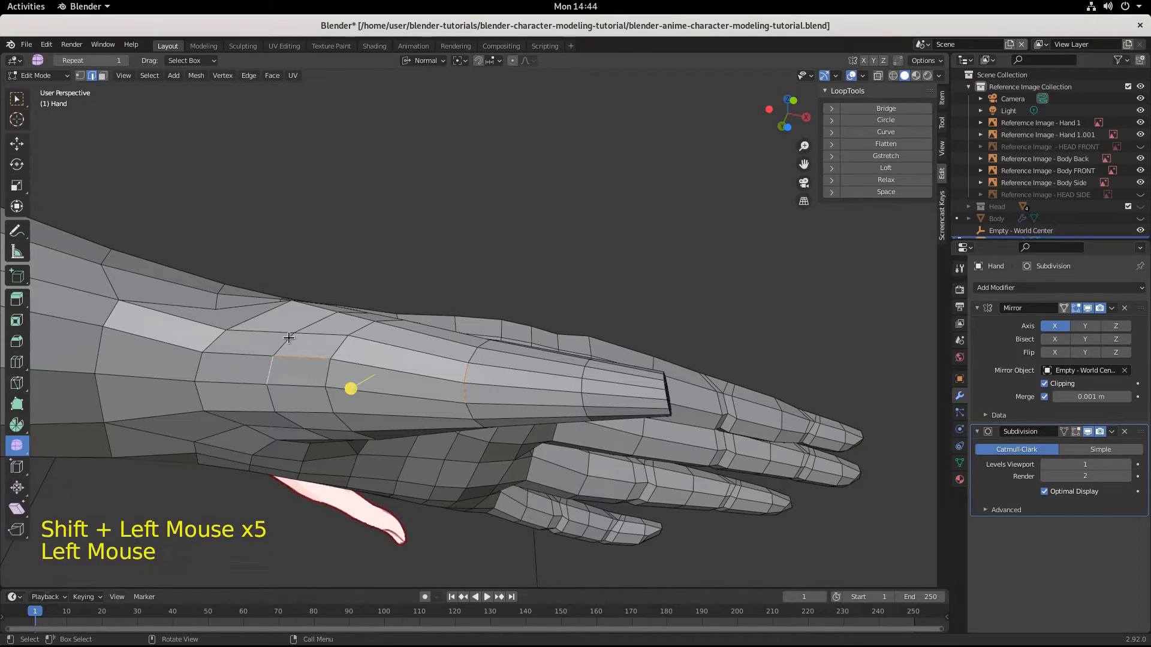
{"action": "left_click", "coordinate": [280, 352]}
{"action": "left_click", "coordinate": [275, 370], "text": "shift"}
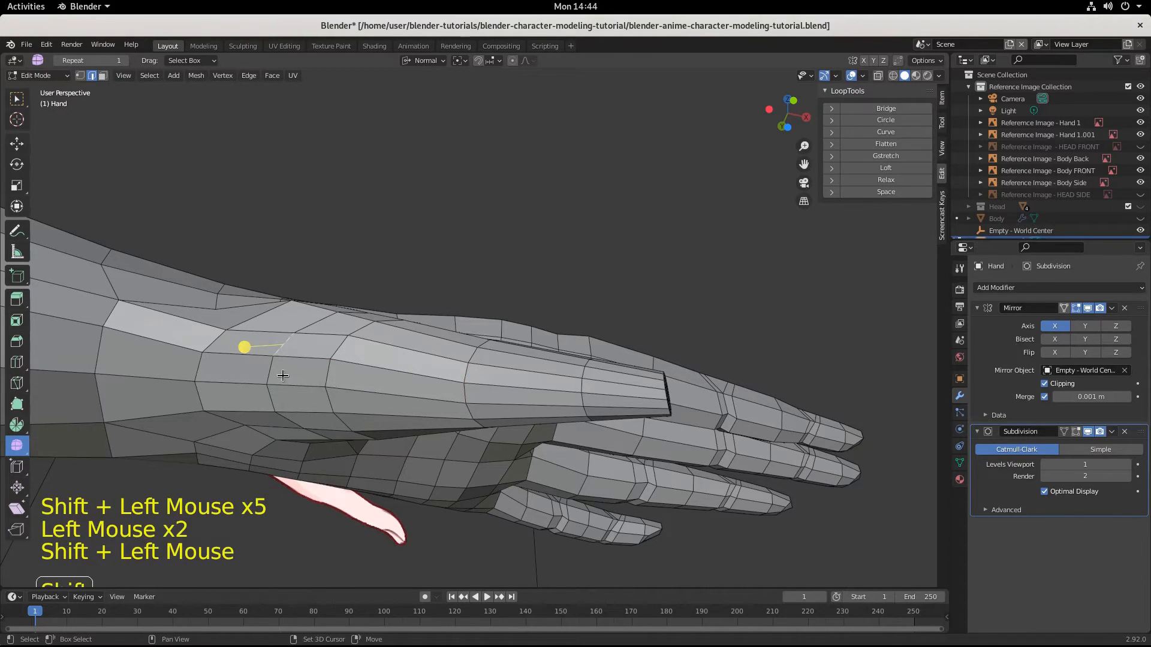
{"action": "left_click", "coordinate": [273, 372], "text": "shift"}
{"action": "left_click", "coordinate": [323, 367], "text": "shift"}
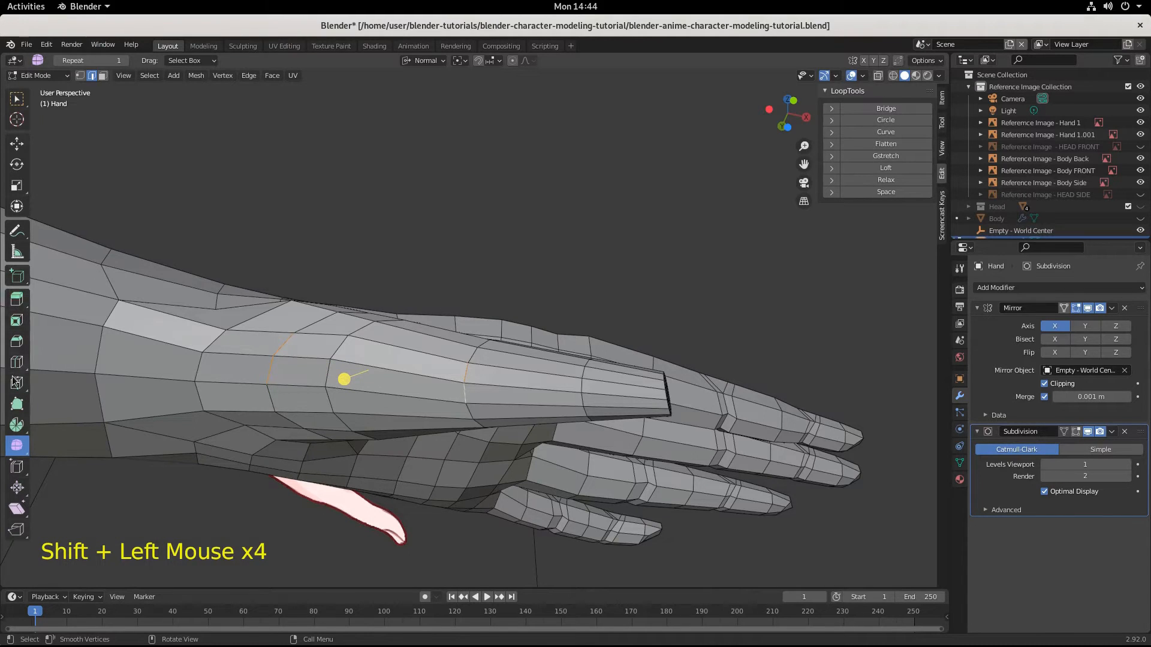
{"action": "left_click", "coordinate": [19, 344]}
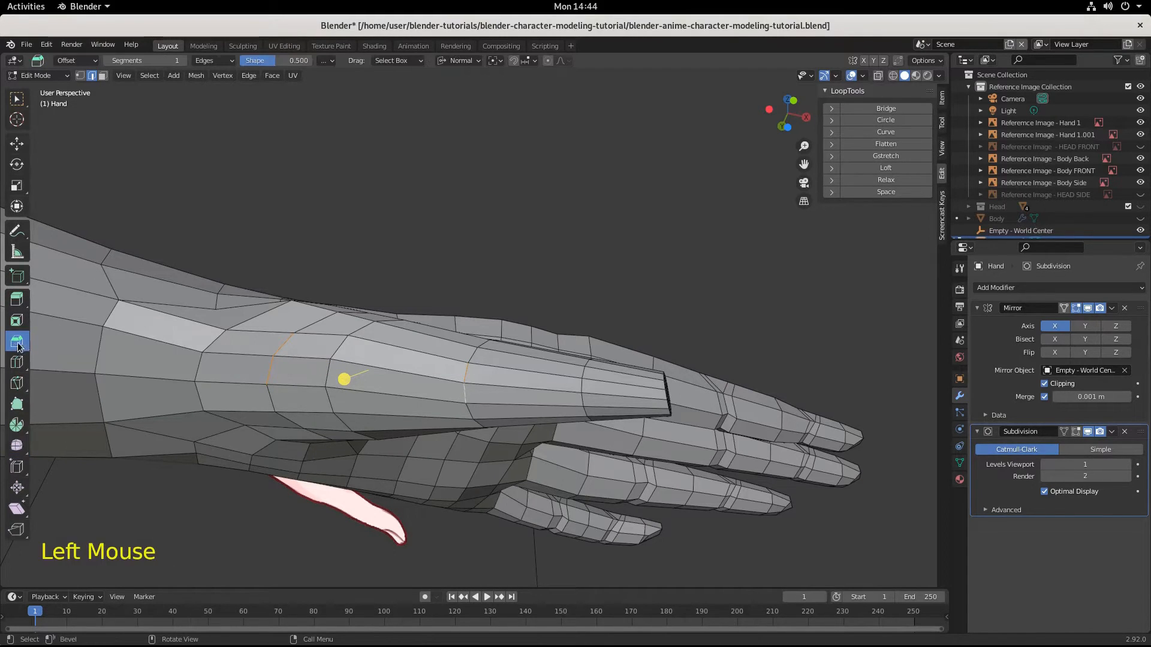
{"action": "left_click_drag", "start_coordinate": [344, 381], "coordinate": [333, 384]}
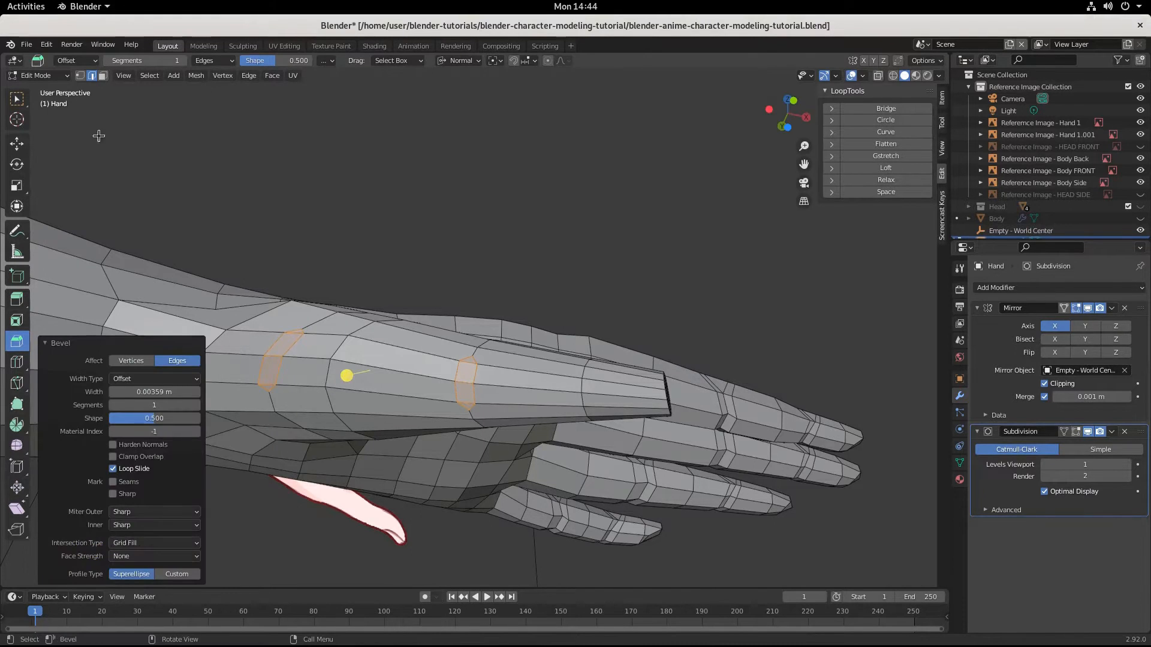
Merge the loose bevel-end vertices at both ends of the thumb's base joint into their neighbouring corner vertices, using At Last.
{"action": "left_click", "coordinate": [80, 77]}
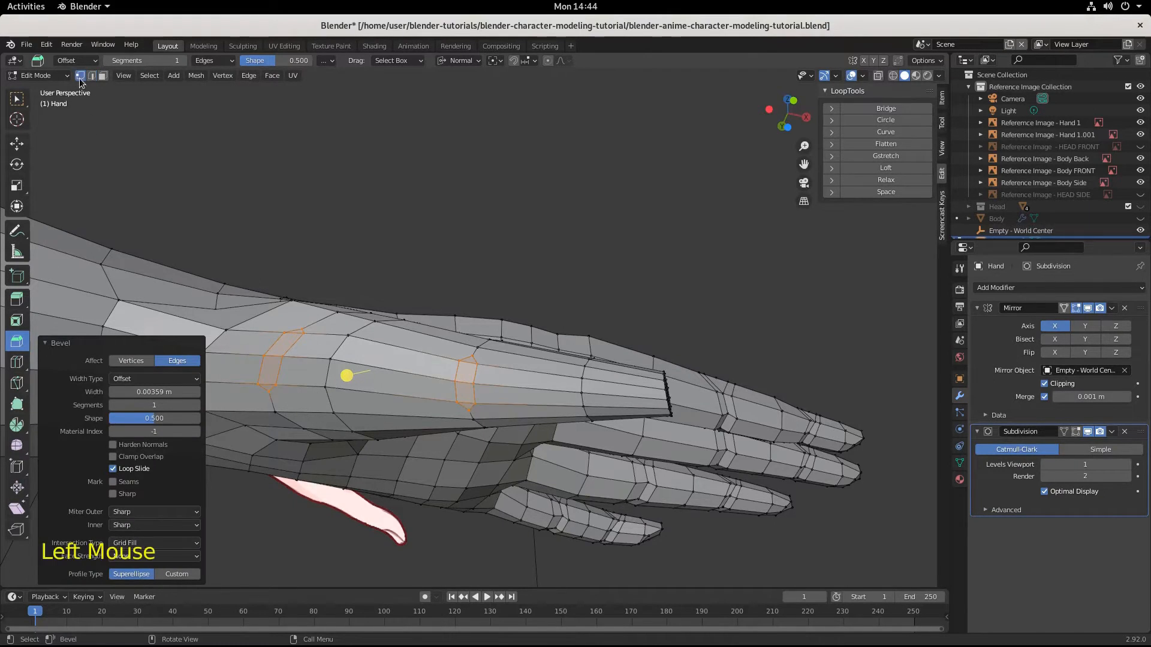
{"action": "left_click", "coordinate": [300, 327]}
{"action": "left_click", "coordinate": [340, 311], "text": "shift"}
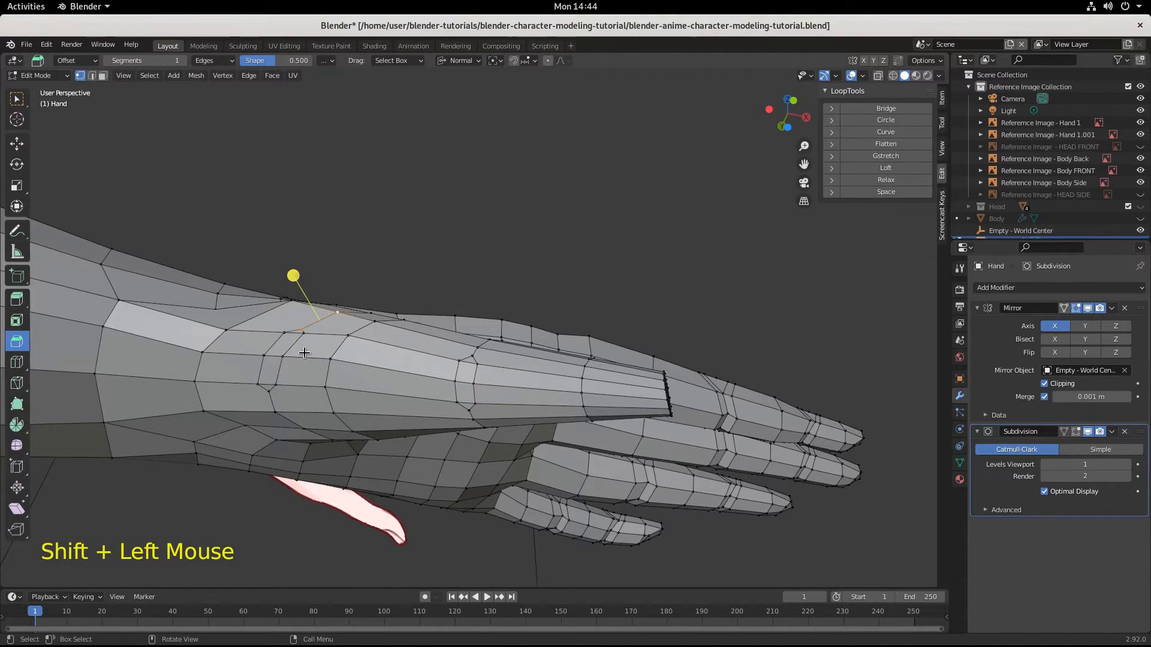
{"action": "key", "text": "m"}
{"action": "left_click", "coordinate": [279, 299]}
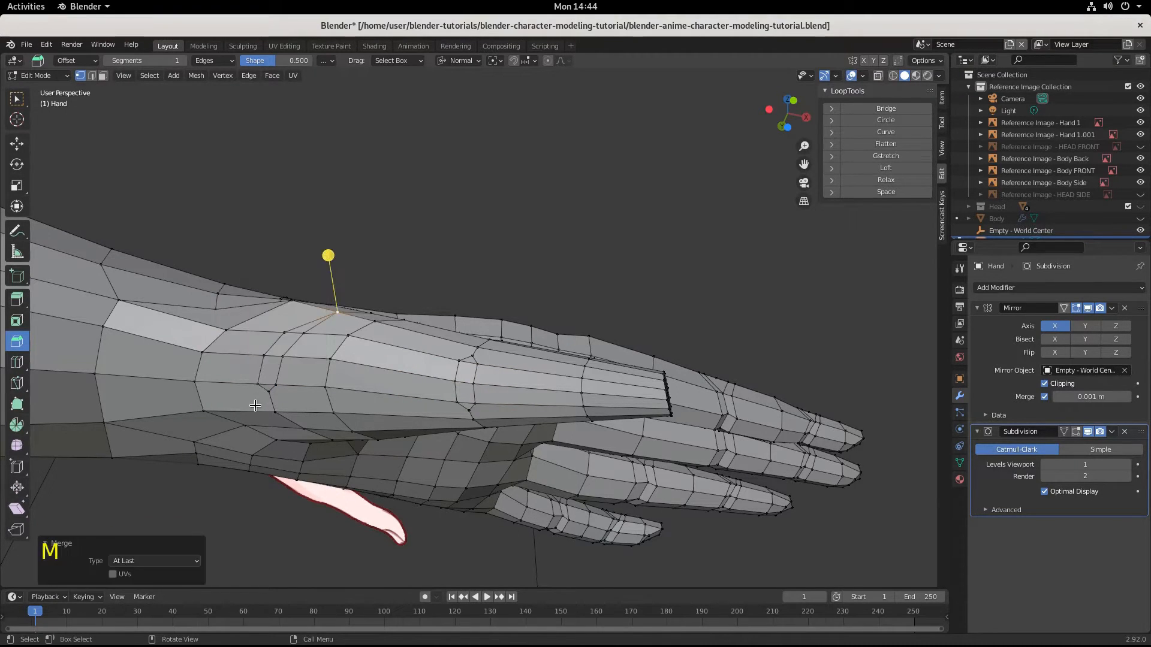
{"action": "left_click", "coordinate": [269, 394]}
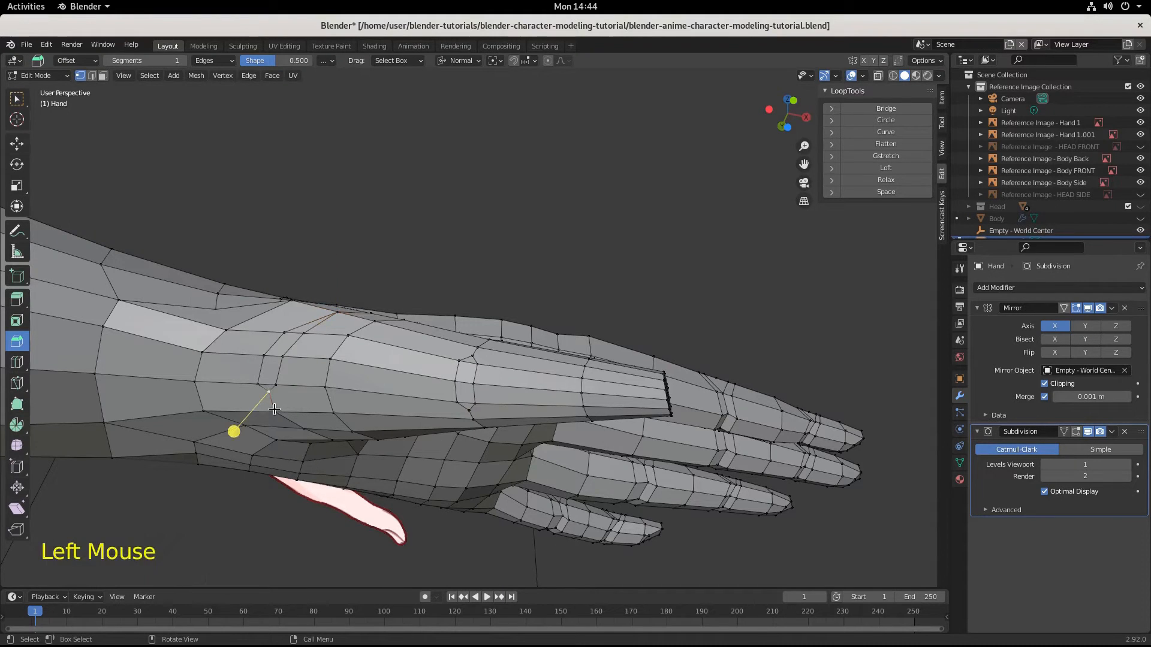
{"action": "left_click", "coordinate": [274, 411], "text": "shift"}
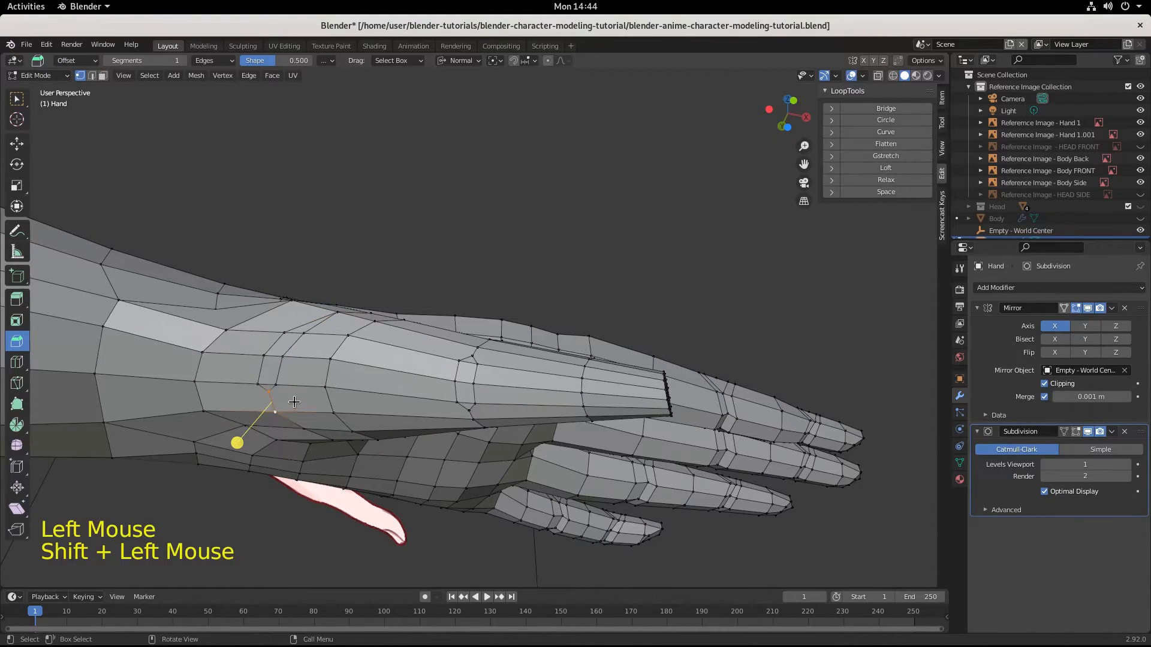
{"action": "key", "text": "m"}
{"action": "left_click", "coordinate": [289, 407]}
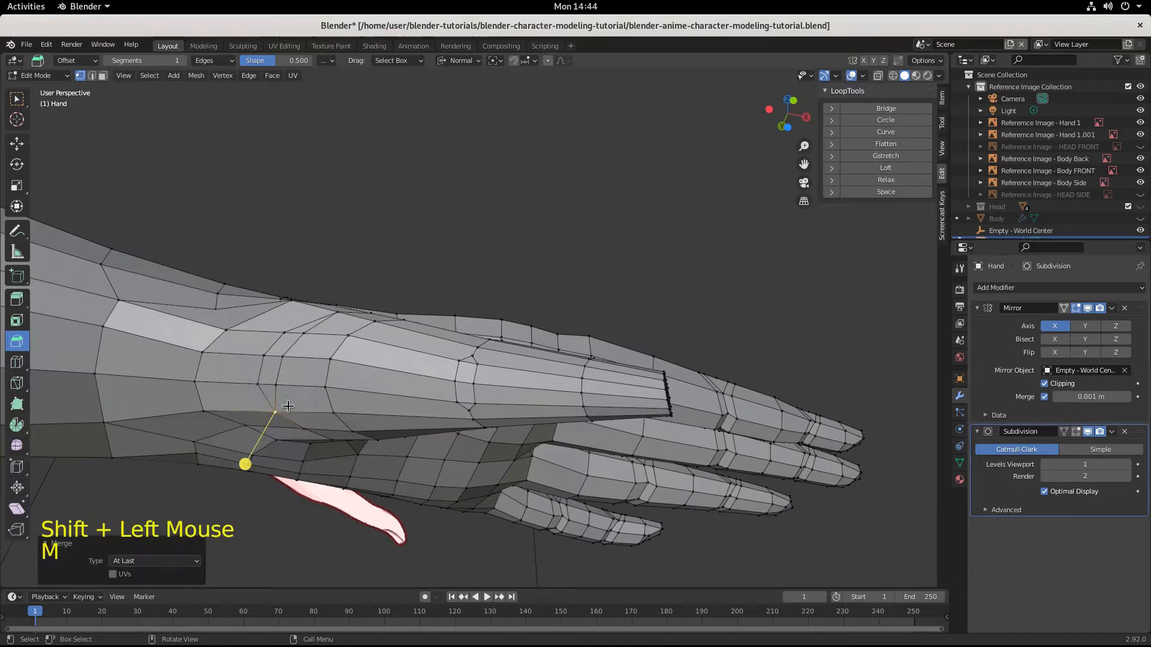
Merge the loose bevel-end vertices at both ends of the thumb's upper joint into their neighbouring corner vertices, using At Last.
{"action": "left_click", "coordinate": [473, 357]}
{"action": "left_click", "coordinate": [477, 350], "text": "shift"}
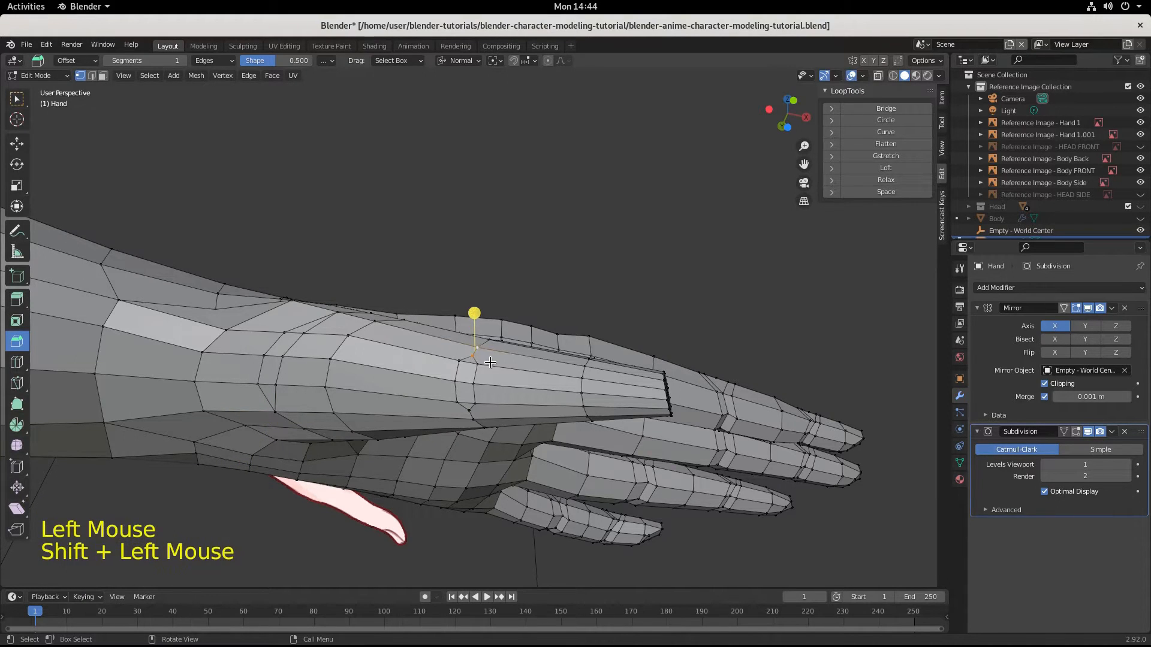
{"action": "key", "text": "m"}
{"action": "left_click", "coordinate": [491, 361]}
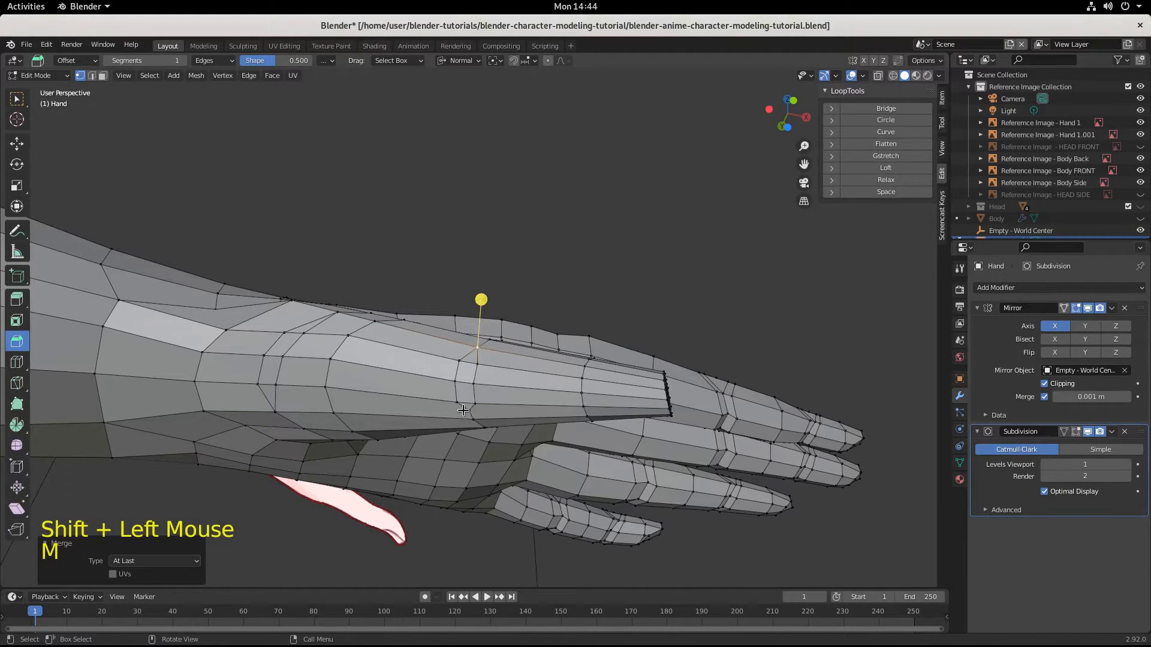
{"action": "left_click", "coordinate": [471, 414]}
{"action": "left_click", "coordinate": [489, 421], "text": "shift"}
{"action": "key", "text": "m"}
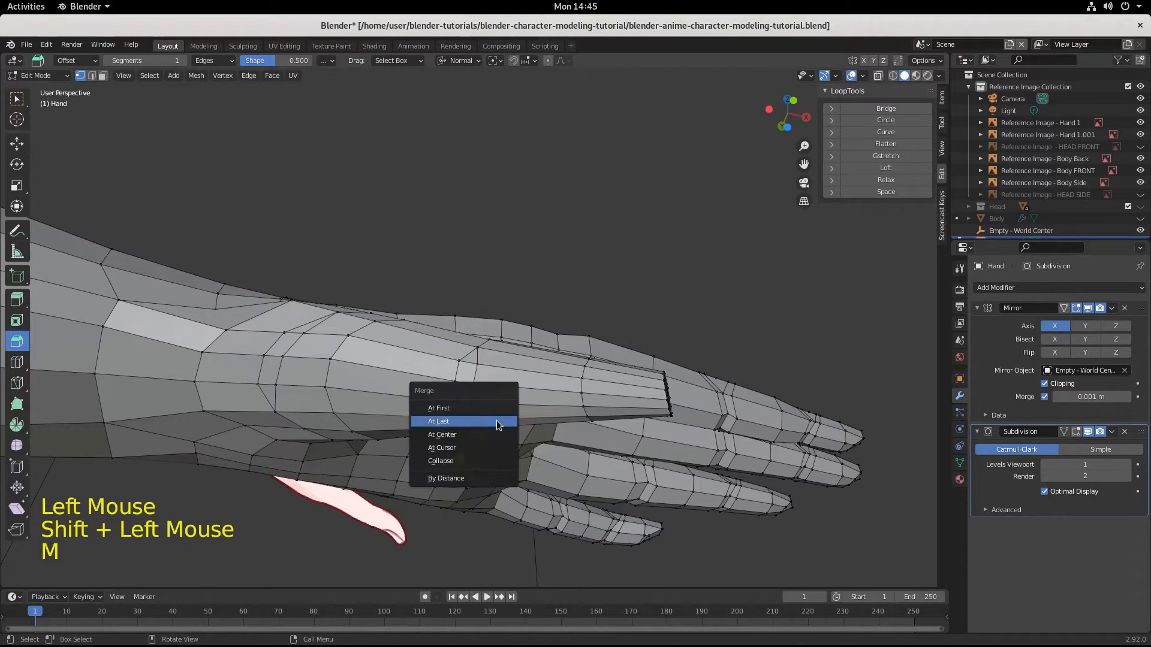
{"action": "left_click", "coordinate": [497, 421]}
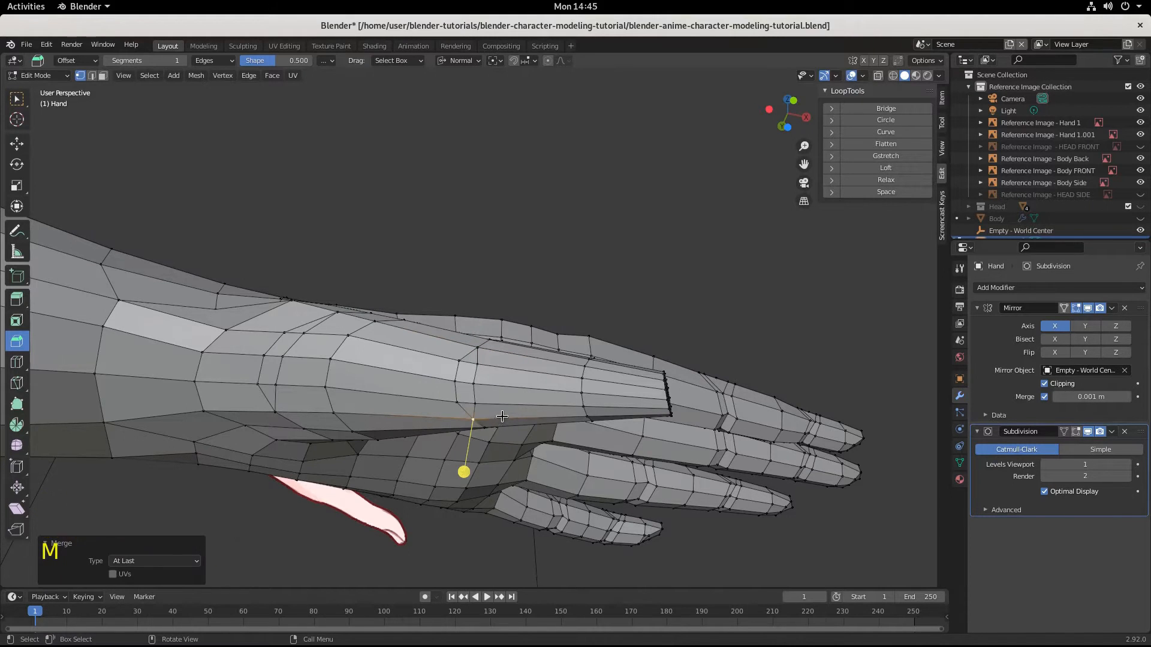
Add one centered loop cut with factor 0 through the beveled strip of each of the thumb's two joints.
{"action": "key", "text": "2"}
{"action": "scroll", "coordinate": [500, 415], "scroll_direction": "up", "scroll_amount": 2}
{"action": "middle_click_drag", "start_coordinate": [500, 416], "coordinate": [527, 463]}
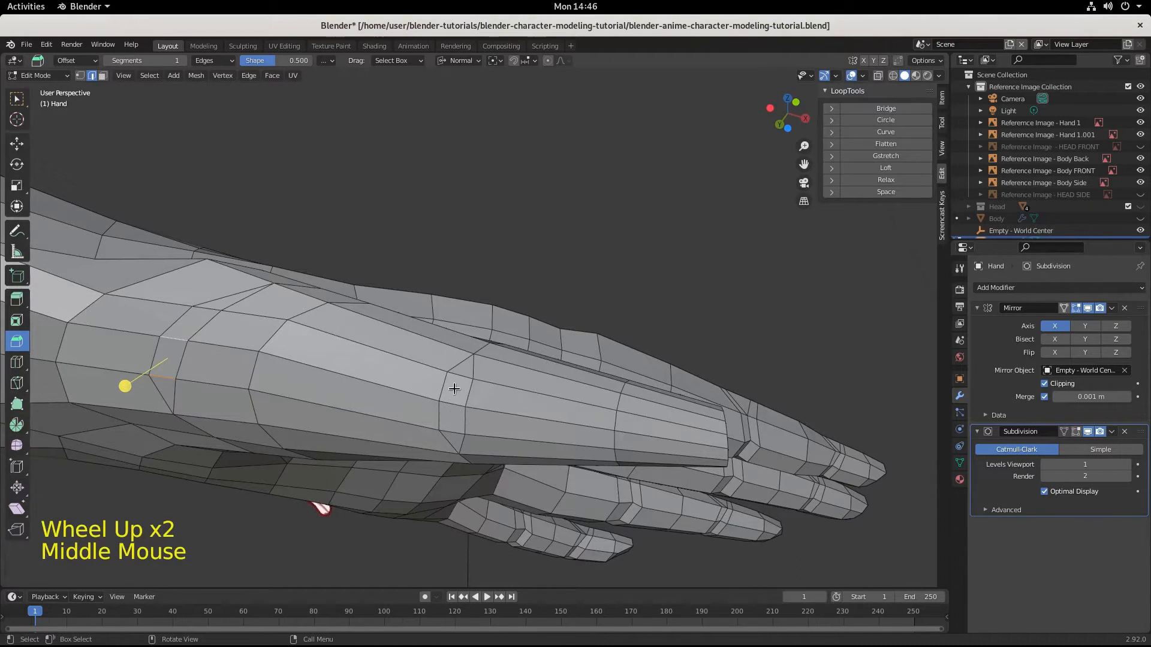
{"action": "key", "text": "ctrl+r"}
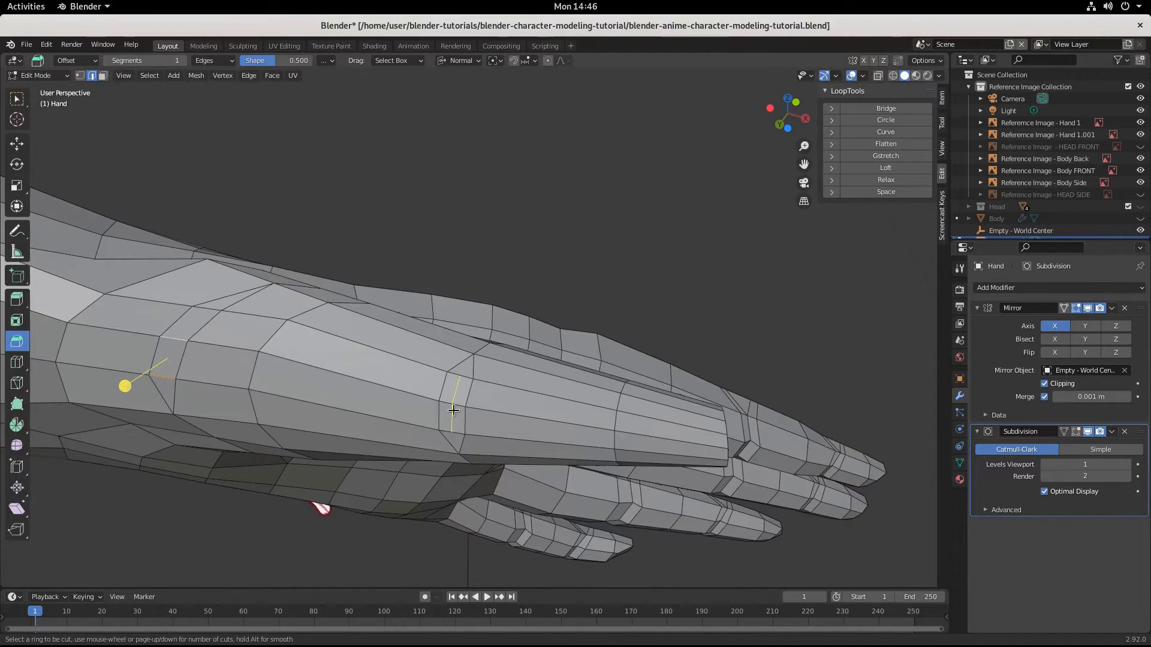
{"action": "left_click", "coordinate": [453, 410]}
{"action": "right_click", "coordinate": [453, 410]}
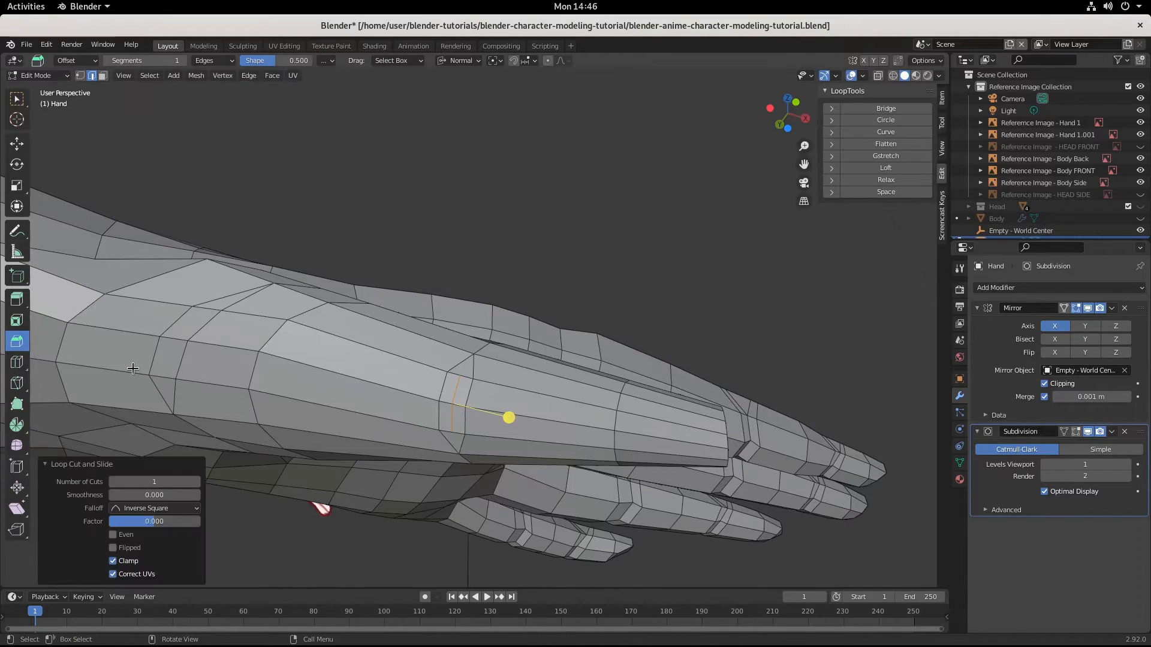
{"action": "key", "text": "ctrl+r"}
{"action": "left_click", "coordinate": [180, 337]}
{"action": "right_click", "coordinate": [180, 337]}
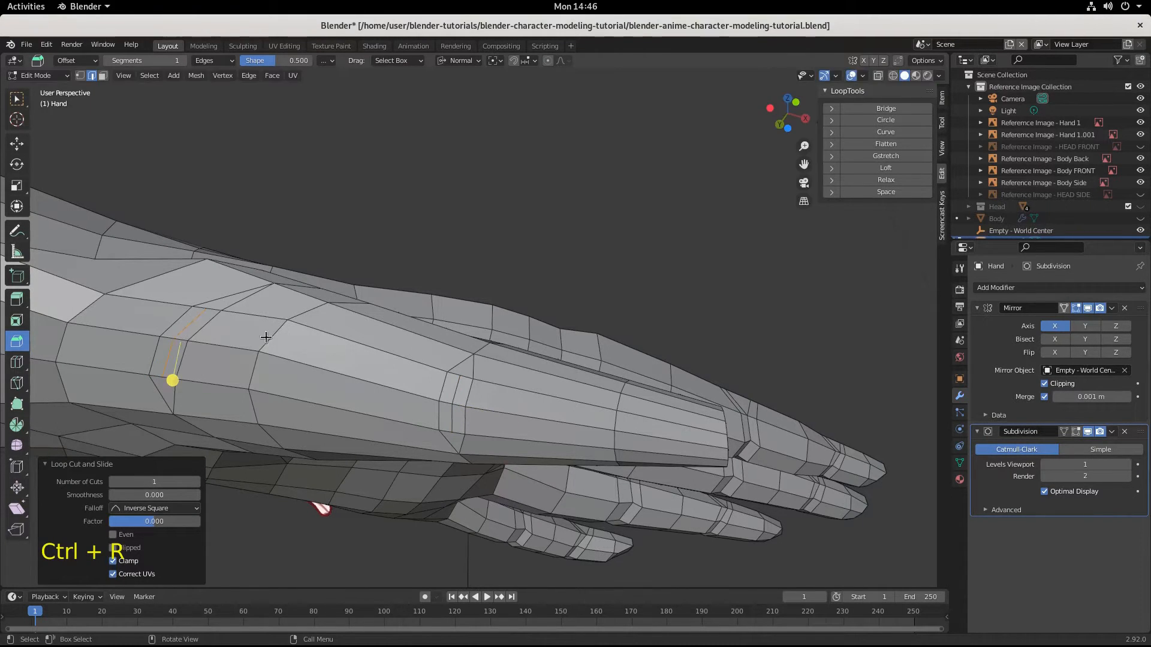
Add a supporting loop cut on each side of the thumb's upper joint, slid close to it with factors 0.847 and -0.878.
{"action": "key", "text": "ctrl+r"}
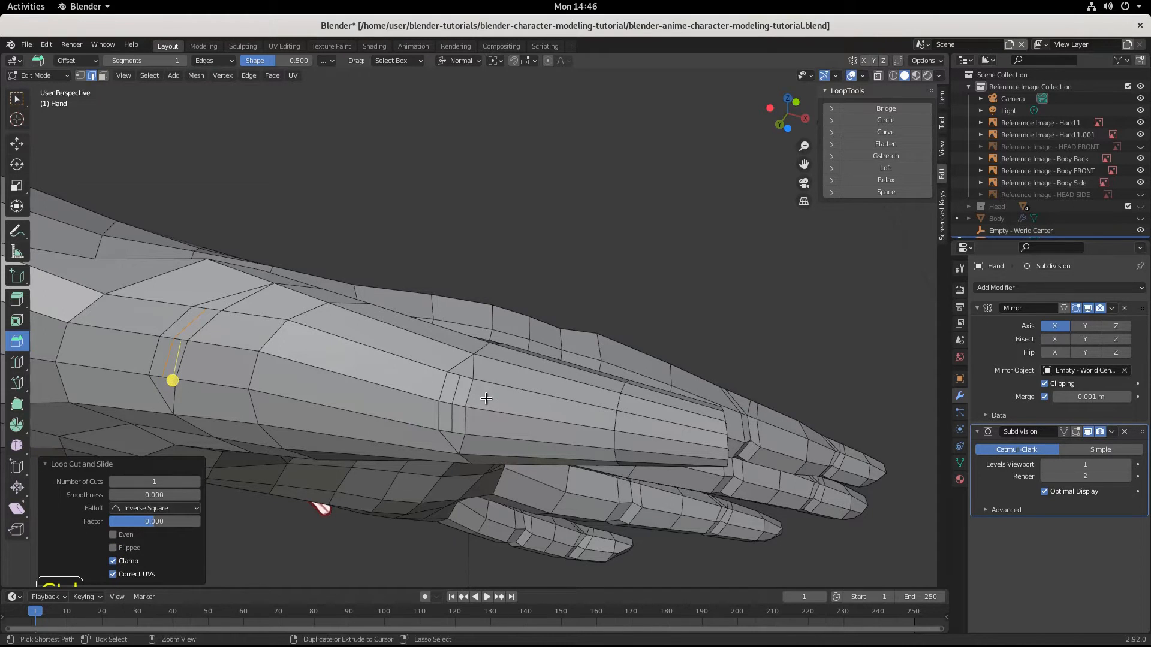
{"action": "left_click", "coordinate": [486, 398]}
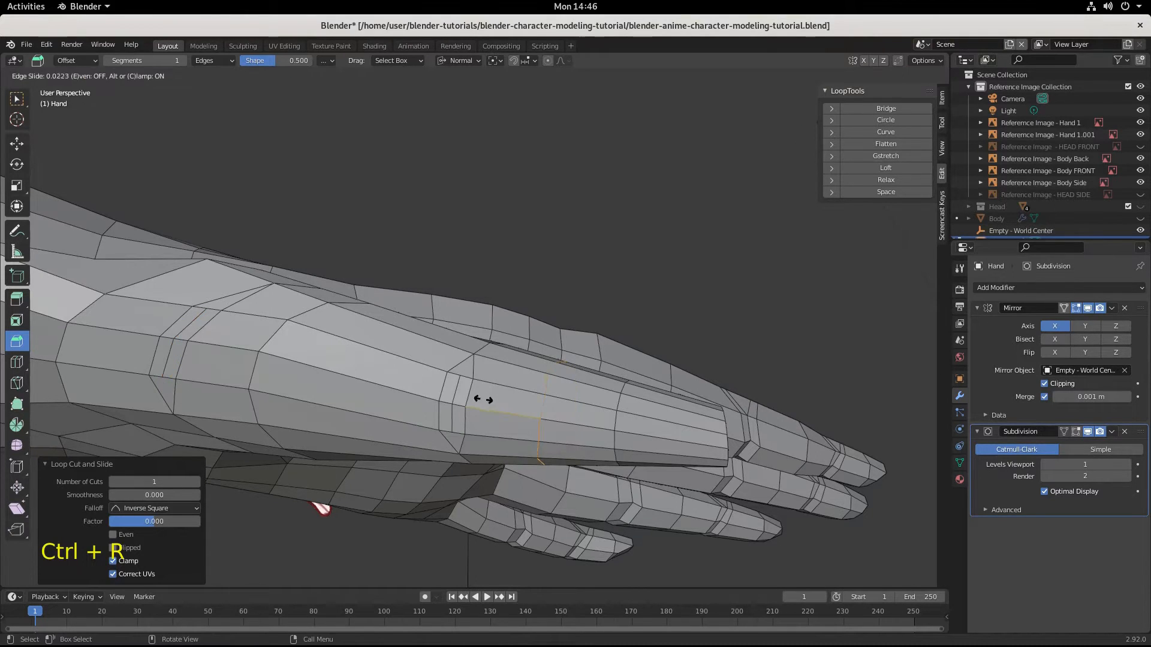
{"action": "left_click", "coordinate": [419, 390]}
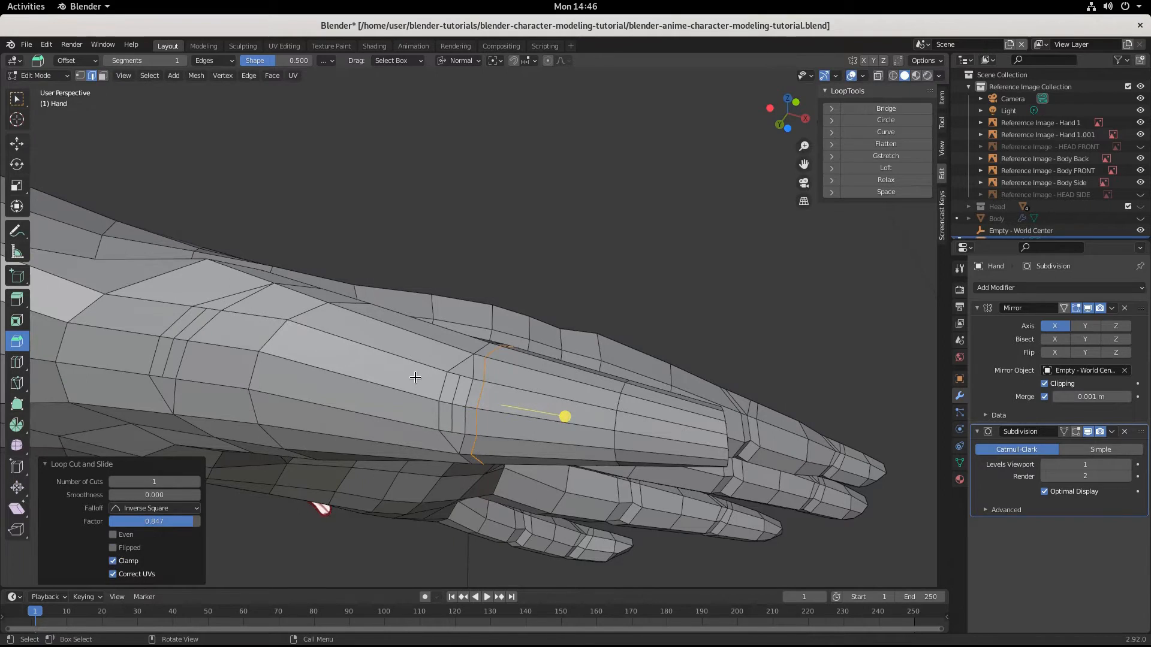
{"action": "key", "text": "ctrl+r"}
{"action": "left_click", "coordinate": [415, 377]}
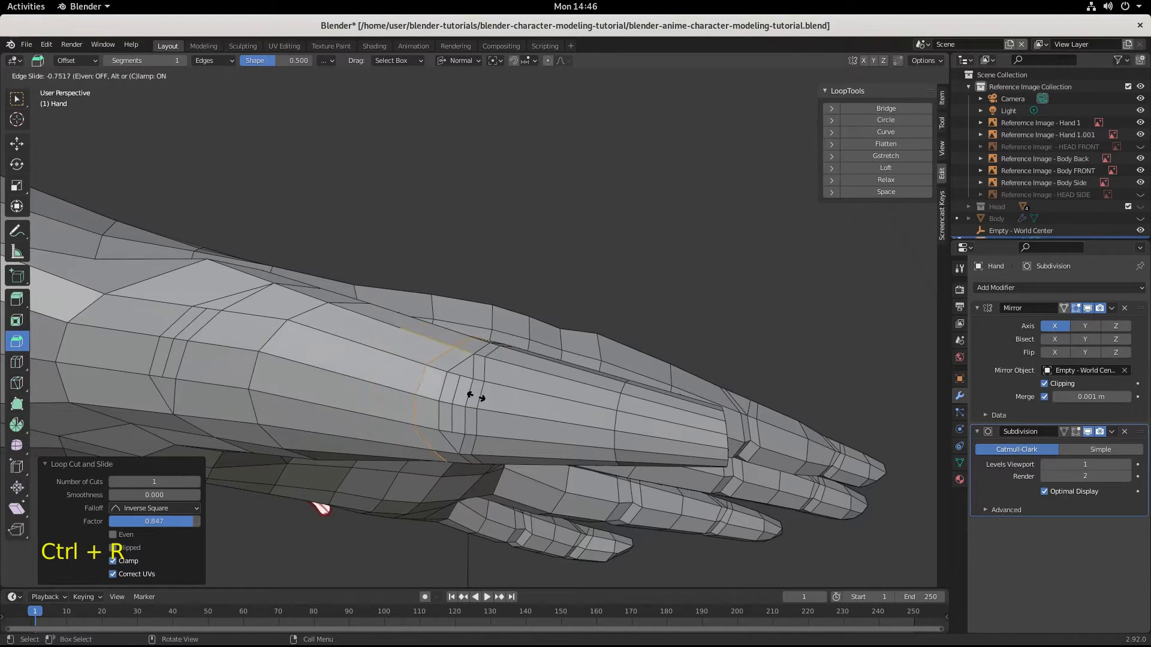
{"action": "left_click", "coordinate": [530, 428]}
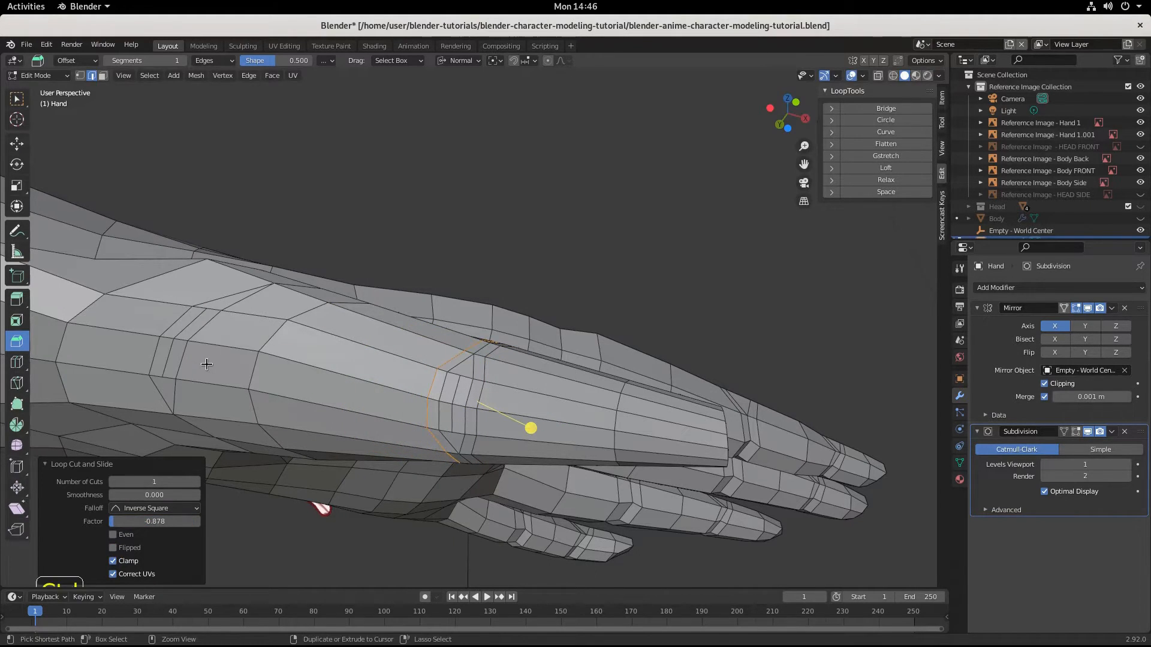
Add a supporting loop cut on each side of the thumb's base joint, slid close to it with factors 0.691 and -0.811.
{"action": "key", "text": "ctrl+r"}
{"action": "left_click", "coordinate": [206, 364]}
{"action": "left_click", "coordinate": [175, 354]}
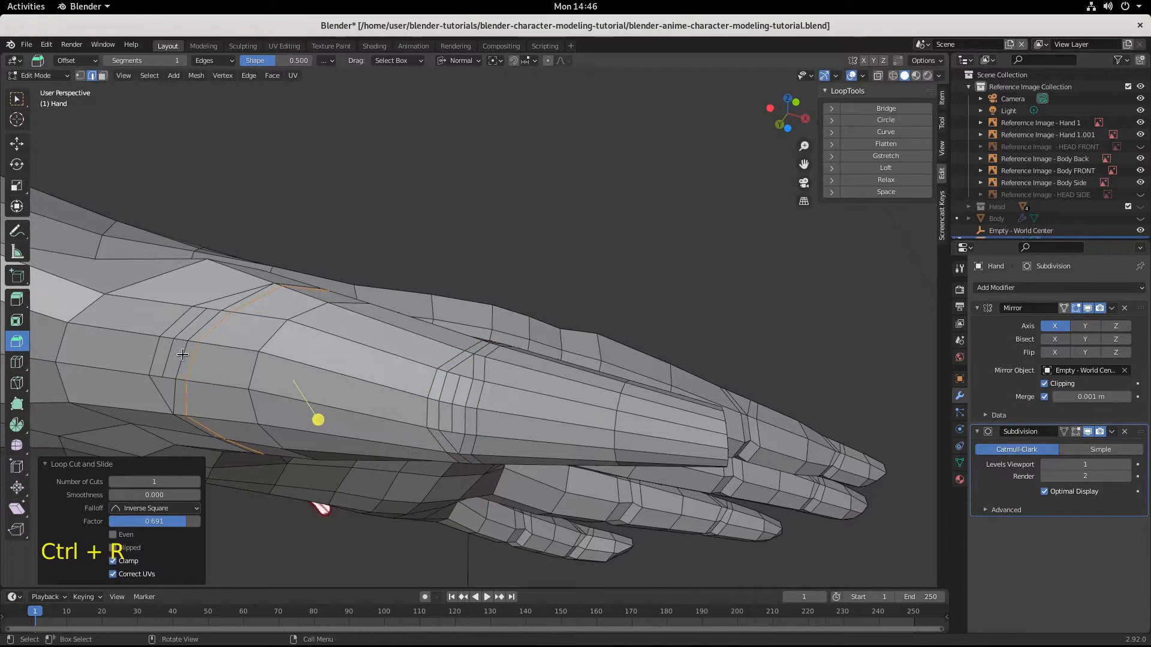
{"action": "key", "text": "ctrl+r"}
{"action": "left_click", "coordinate": [137, 333]}
{"action": "left_click", "coordinate": [173, 339]}
Select the edge loop around the rim of the thumb's flat tip and smooth its vertices by 0.629.
{"action": "scroll", "coordinate": [285, 437], "scroll_direction": "down", "scroll_amount": 6}
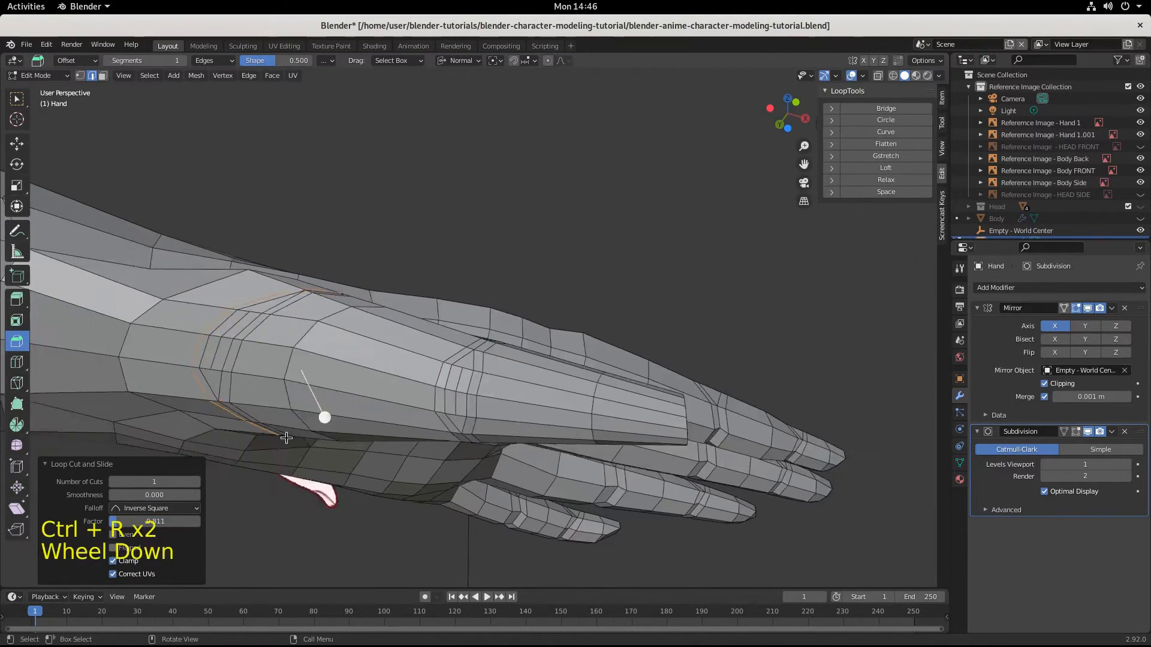
{"action": "middle_click_drag", "start_coordinate": [287, 438], "coordinate": [610, 227]}
{"action": "scroll", "coordinate": [376, 401], "scroll_direction": "up", "scroll_amount": 2}
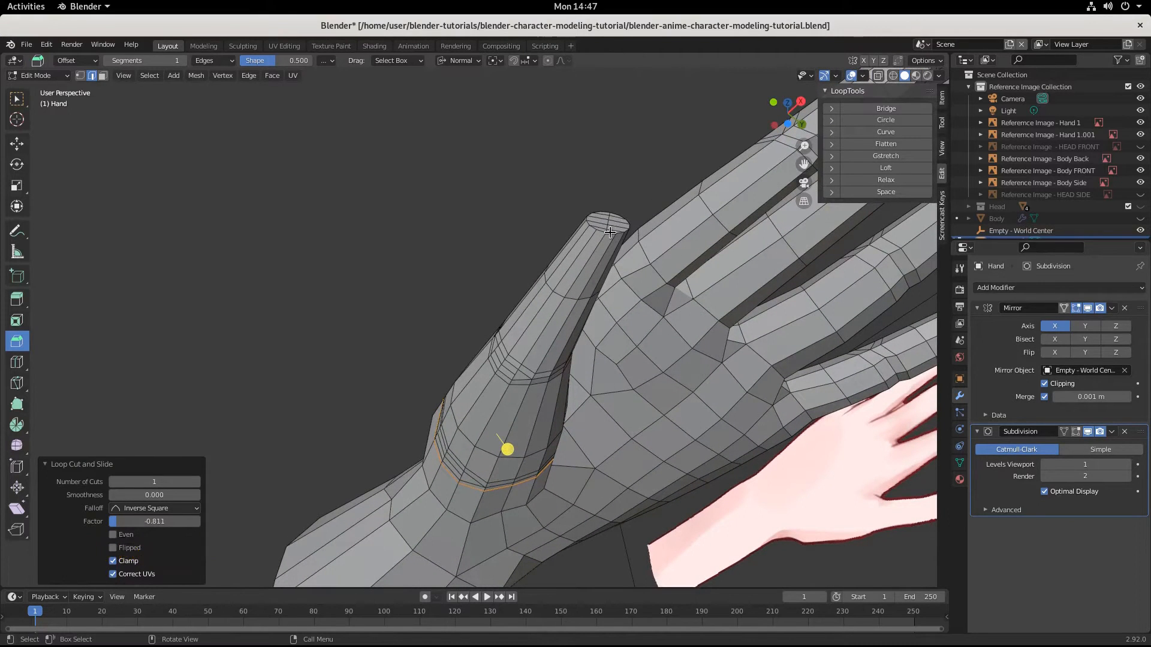
{"action": "left_click", "coordinate": [609, 232], "text": "alt"}
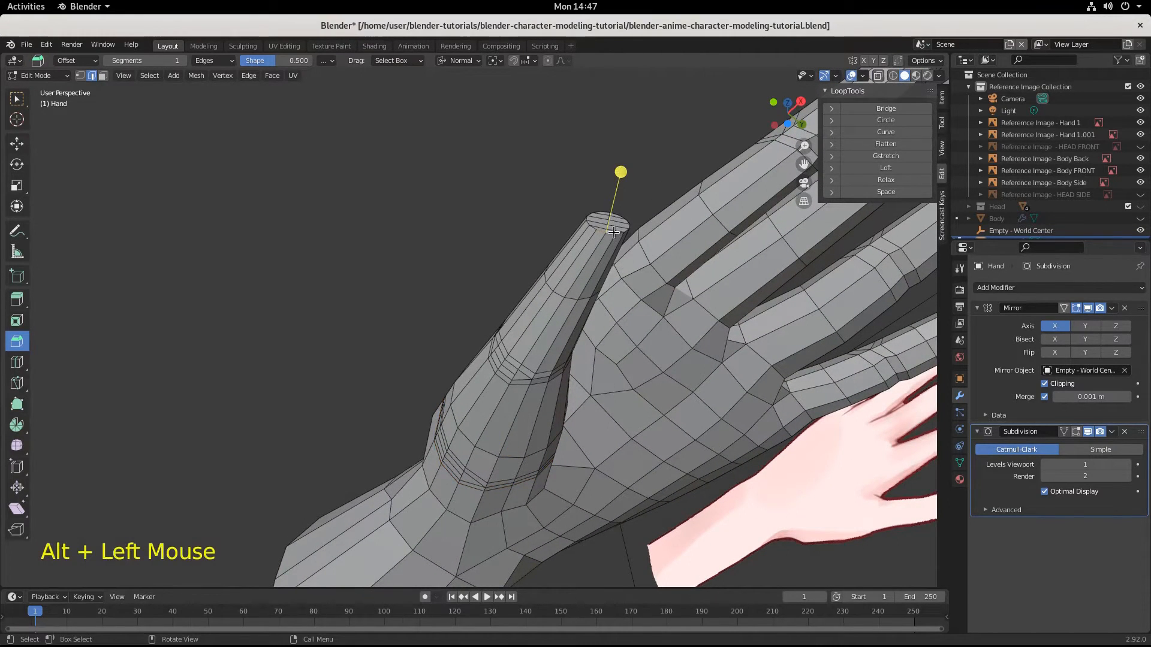
{"action": "scroll", "coordinate": [612, 232], "scroll_direction": "up", "scroll_amount": 1}
{"action": "left_click", "coordinate": [623, 206], "text": "alt+shift"}
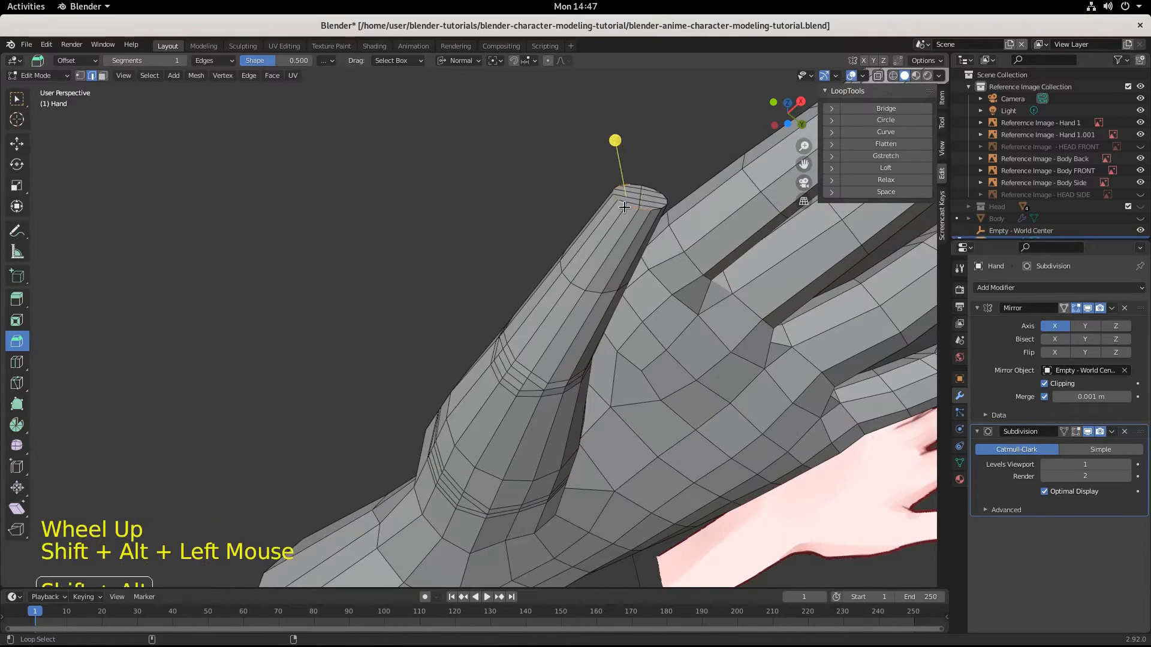
{"action": "left_click", "coordinate": [656, 208], "text": "alt+shift"}
{"action": "middle_click", "coordinate": [666, 211], "text": "alt+shift"}
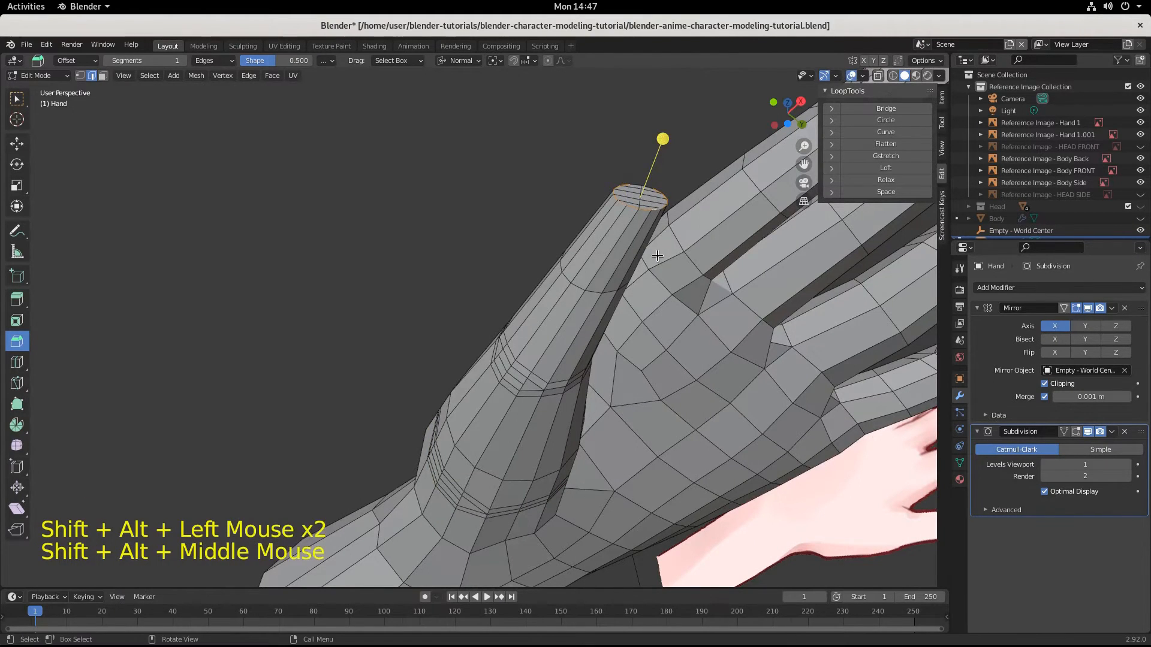
{"action": "middle_click_drag", "start_coordinate": [658, 257], "coordinate": [617, 400]}
{"action": "left_click", "coordinate": [617, 402], "text": "alt+shift"}
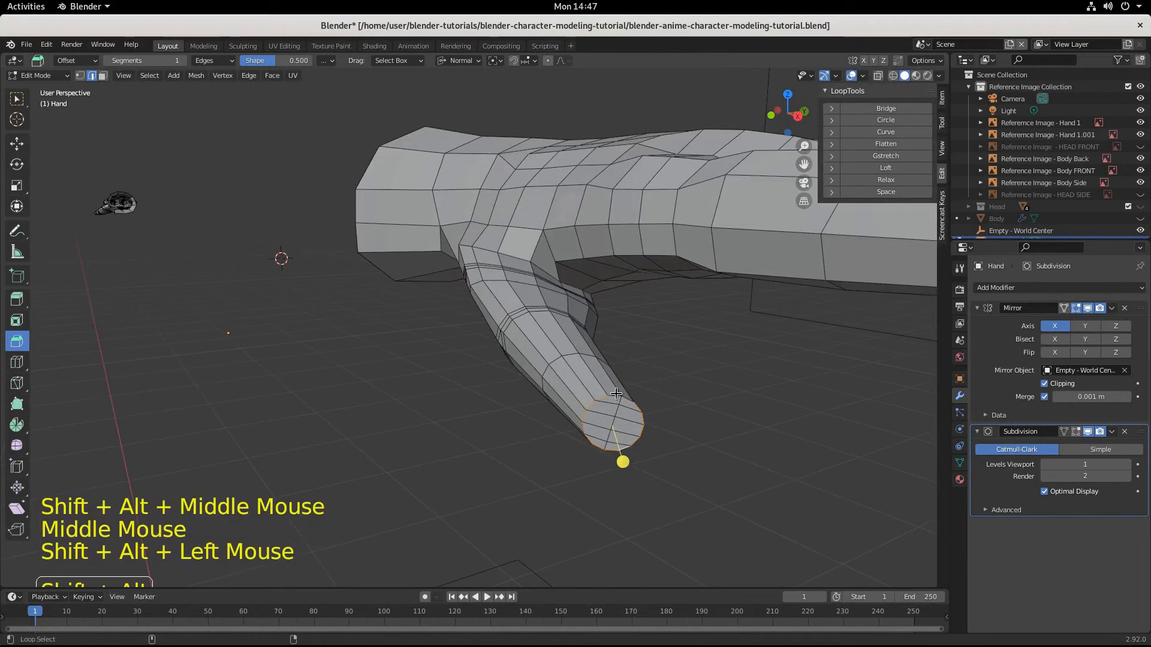
{"action": "left_click", "coordinate": [16, 445]}
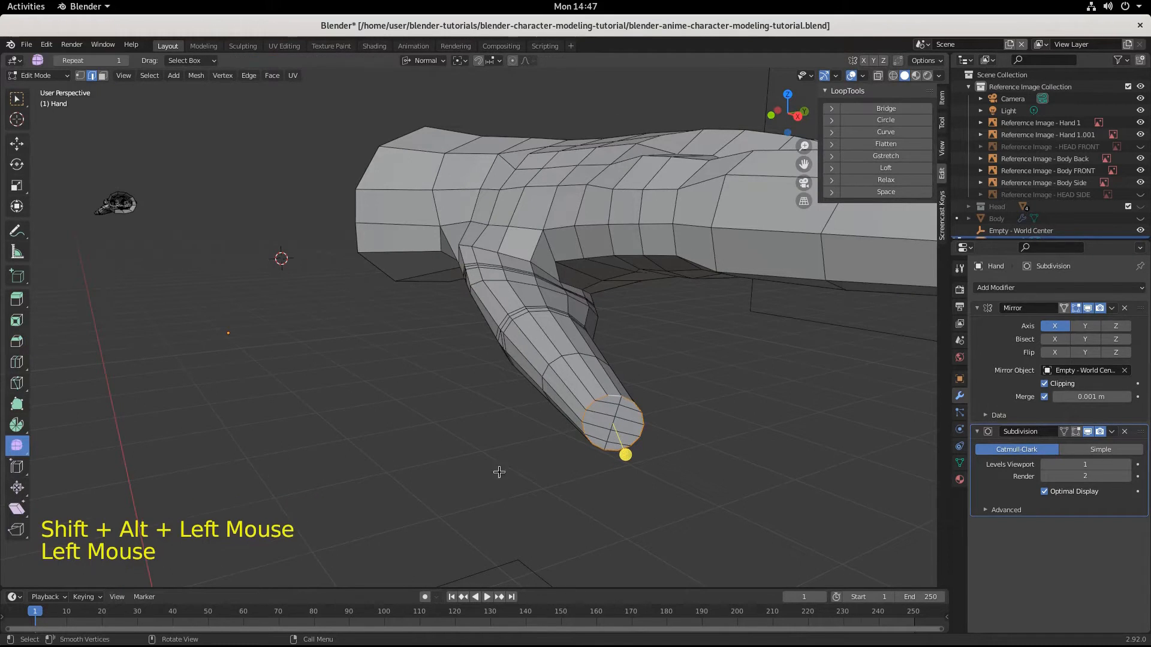
{"action": "left_click_drag", "start_coordinate": [625, 455], "coordinate": [773, 530]}
{"action": "middle_click_drag", "start_coordinate": [774, 531], "coordinate": [618, 378]}
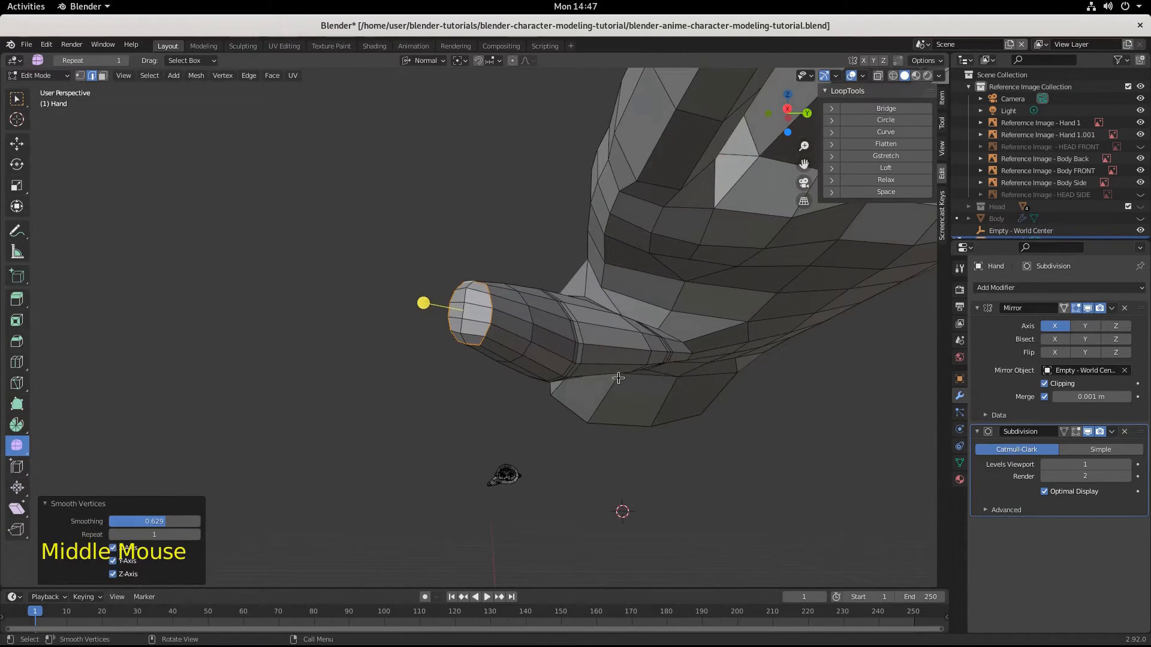
Select the adjoining edges on the palm-facing side of the thumb tip's rim.
{"action": "left_click", "coordinate": [476, 341]}
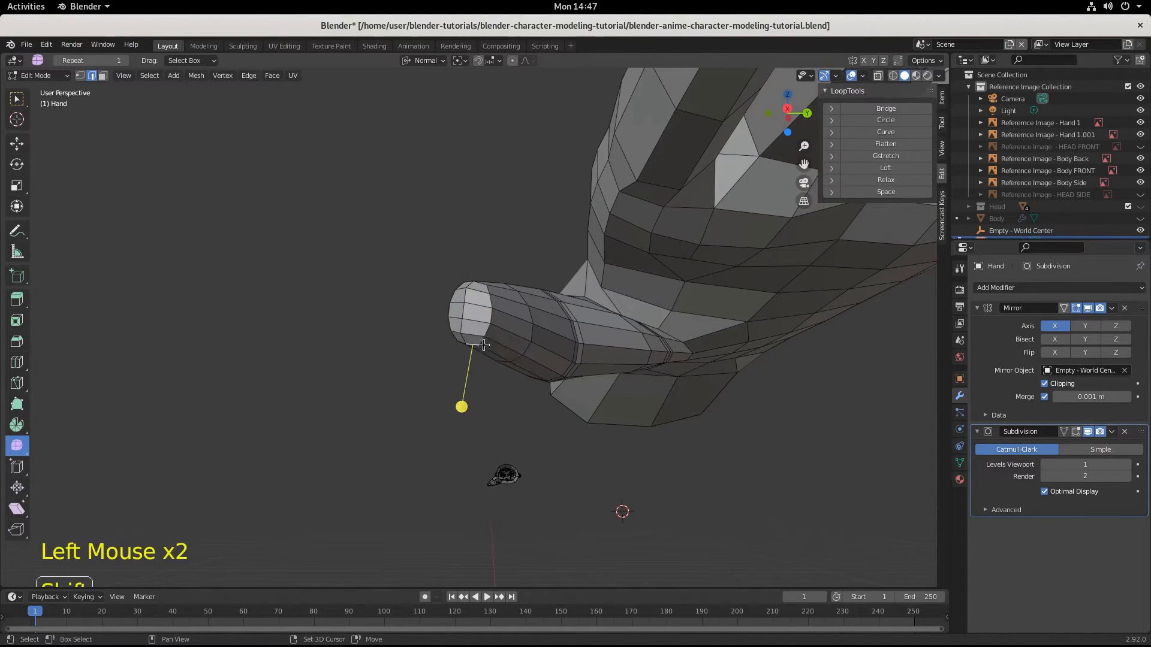
{"action": "left_click", "coordinate": [482, 337], "text": "shift"}
{"action": "left_click", "coordinate": [497, 334]}
{"action": "left_click", "coordinate": [494, 314], "text": "shift"}
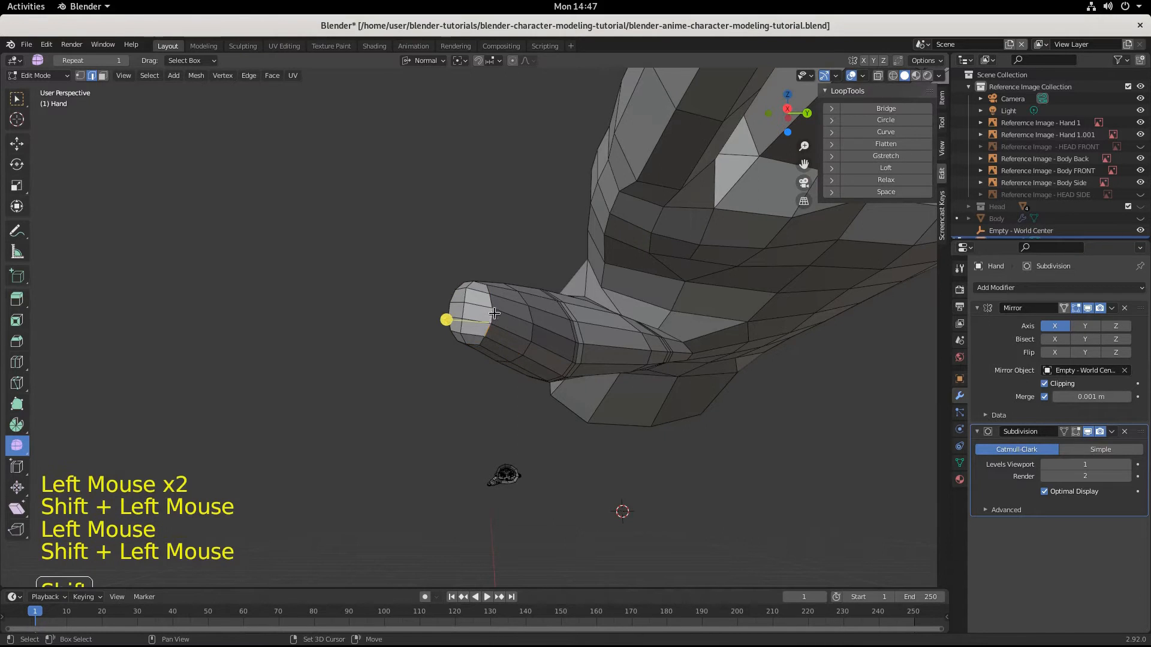
{"action": "left_click", "coordinate": [492, 295], "text": "shift"}
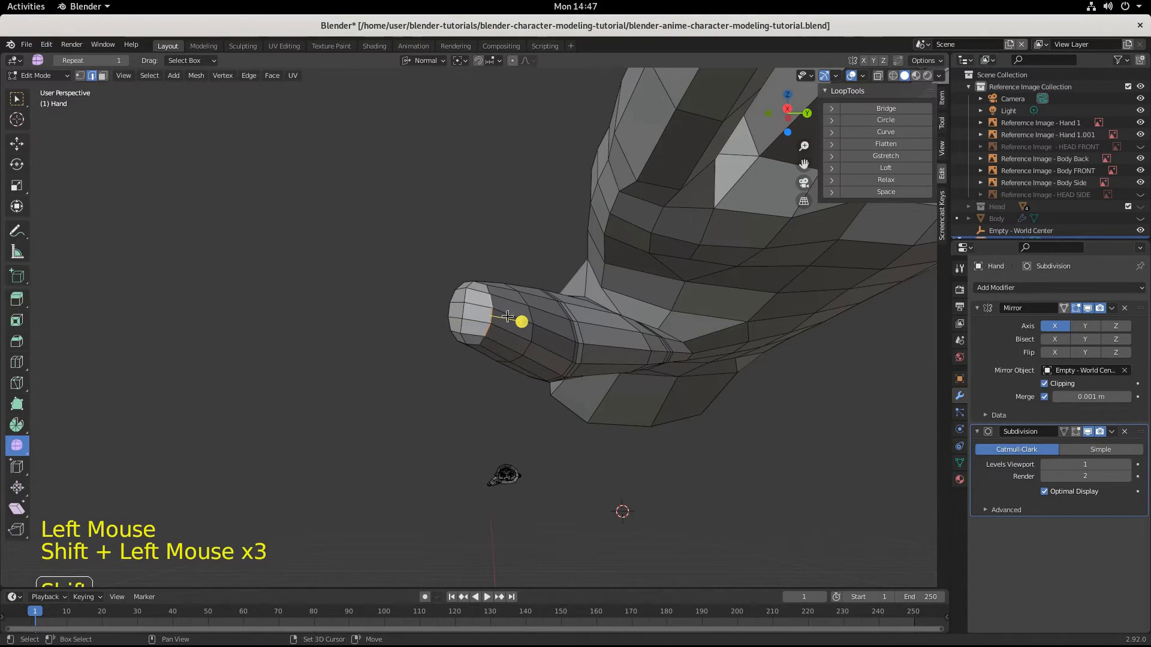
{"action": "middle_click_drag", "start_coordinate": [624, 368], "coordinate": [622, 275]}
{"action": "key", "text": "g"}
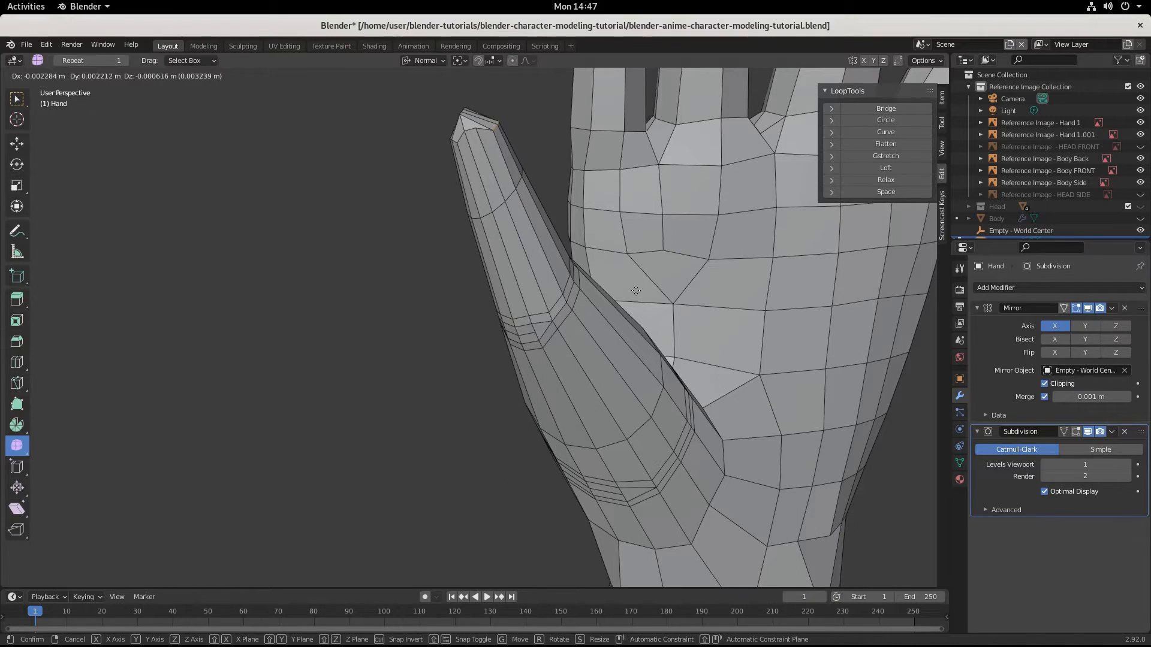
{"action": "right_click", "coordinate": [636, 290]}
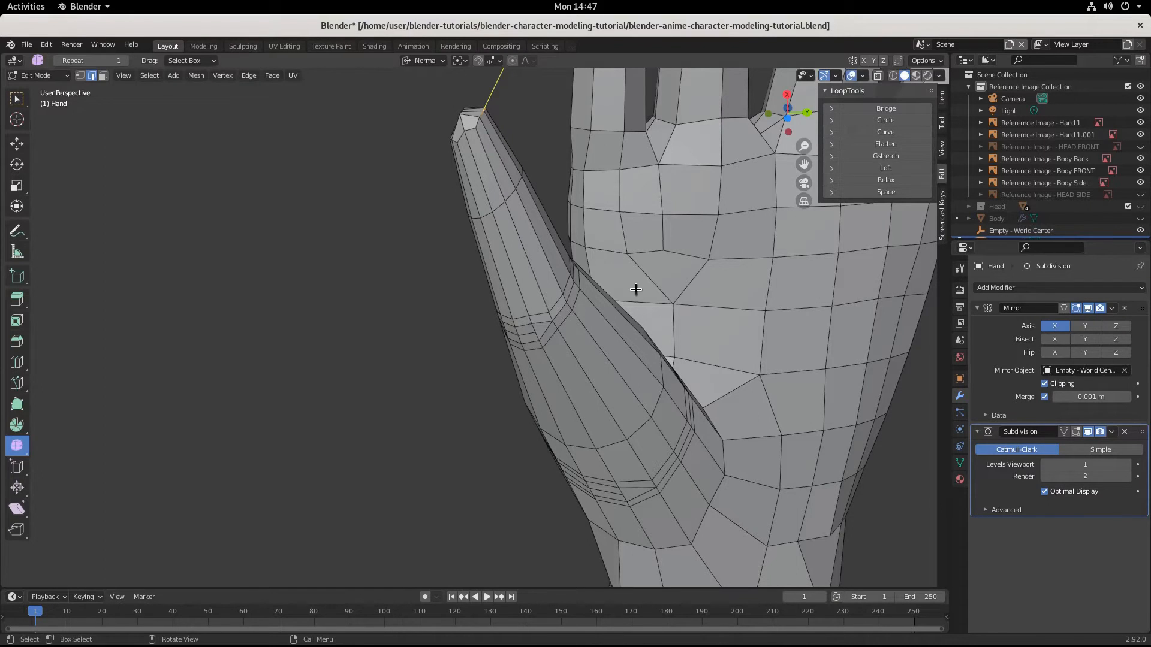
Add neighbouring rim edges to the thumb-tip selection and move them by about -0.003863 m in X, 0.001406 m in Y and -0.001055 m in Z.
{"action": "left_click", "coordinate": [471, 116], "text": "shift"}
{"action": "middle_click_drag", "start_coordinate": [471, 116], "coordinate": [461, 324]}
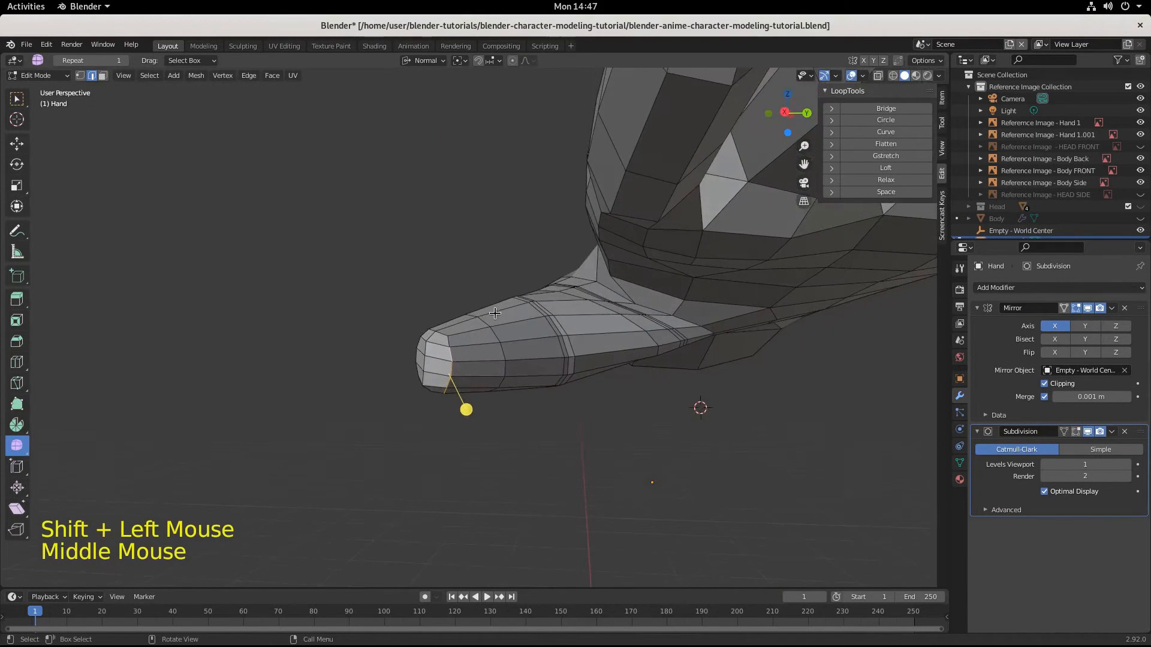
{"action": "left_click", "coordinate": [456, 341], "text": "shift"}
{"action": "middle_click_drag", "start_coordinate": [456, 340], "coordinate": [606, 251]}
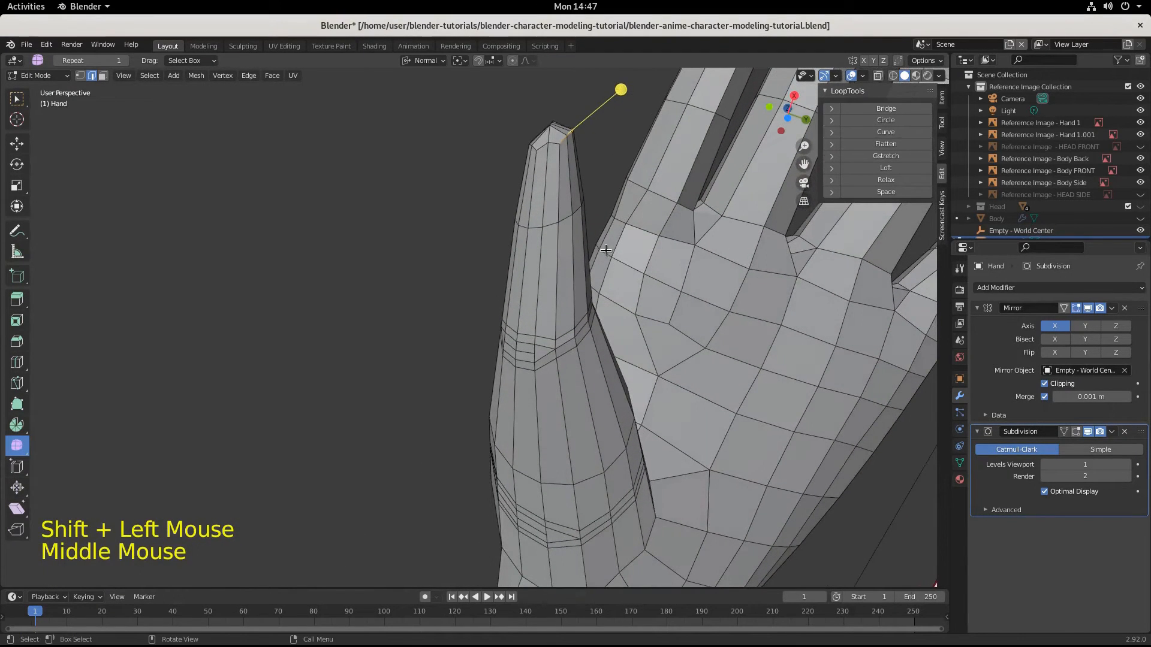
{"action": "key", "text": "g"}
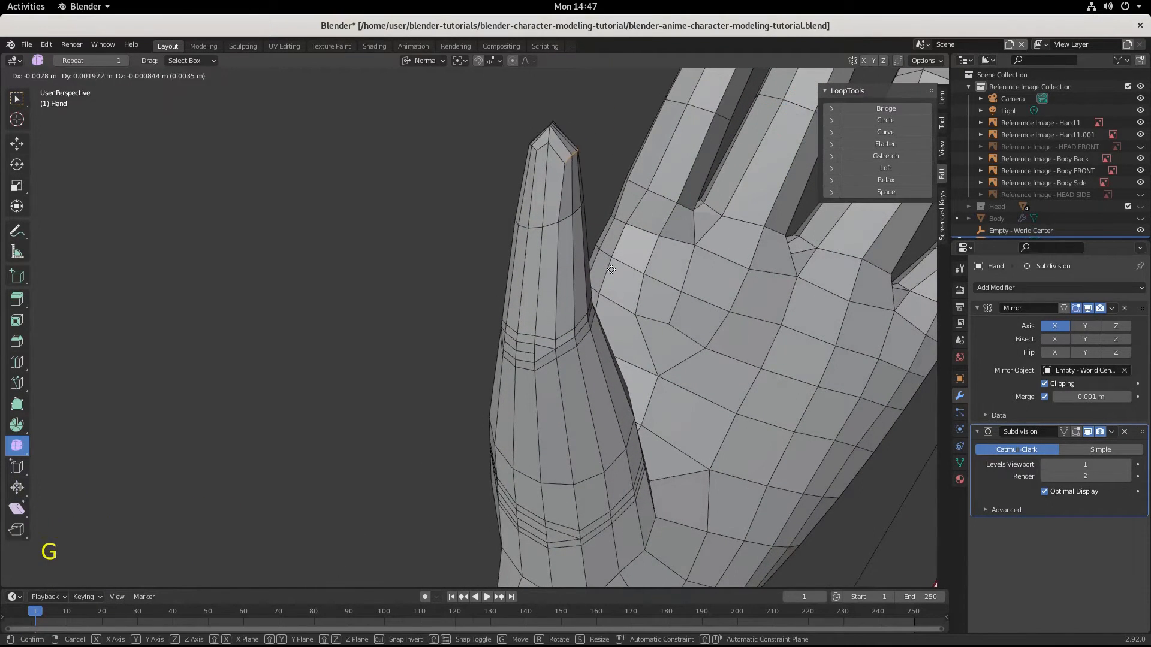
{"action": "left_click", "coordinate": [605, 276]}
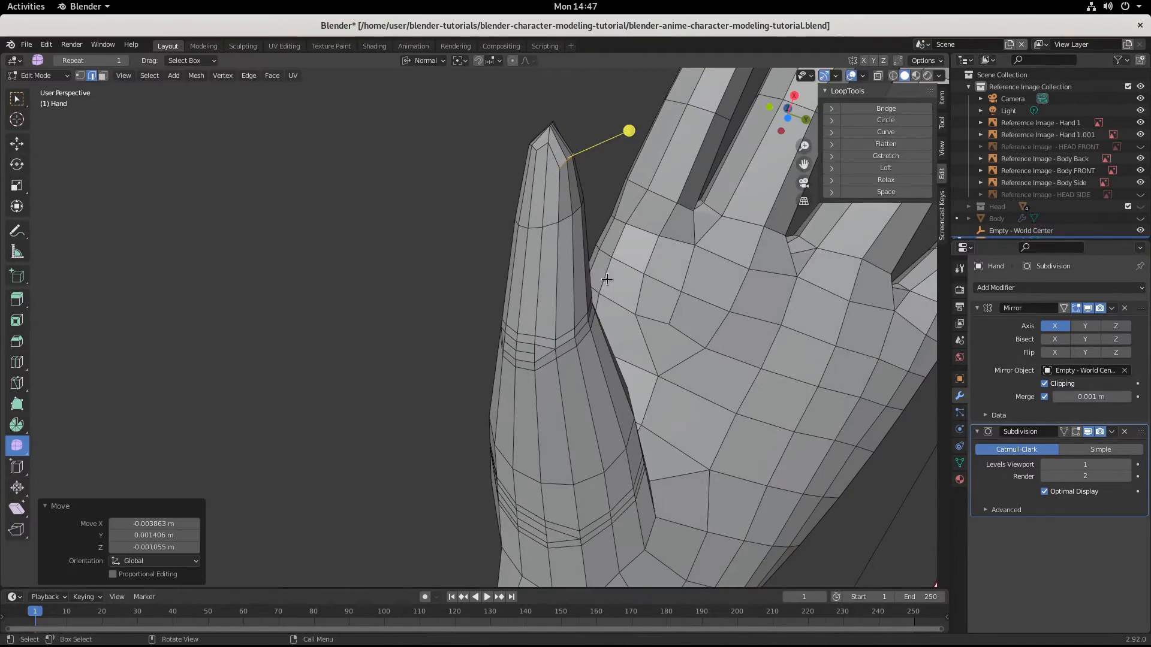
Check the reshaped thumb tip against the hand references and save the file.
{"action": "middle_click_drag", "start_coordinate": [603, 278], "coordinate": [732, 478]}
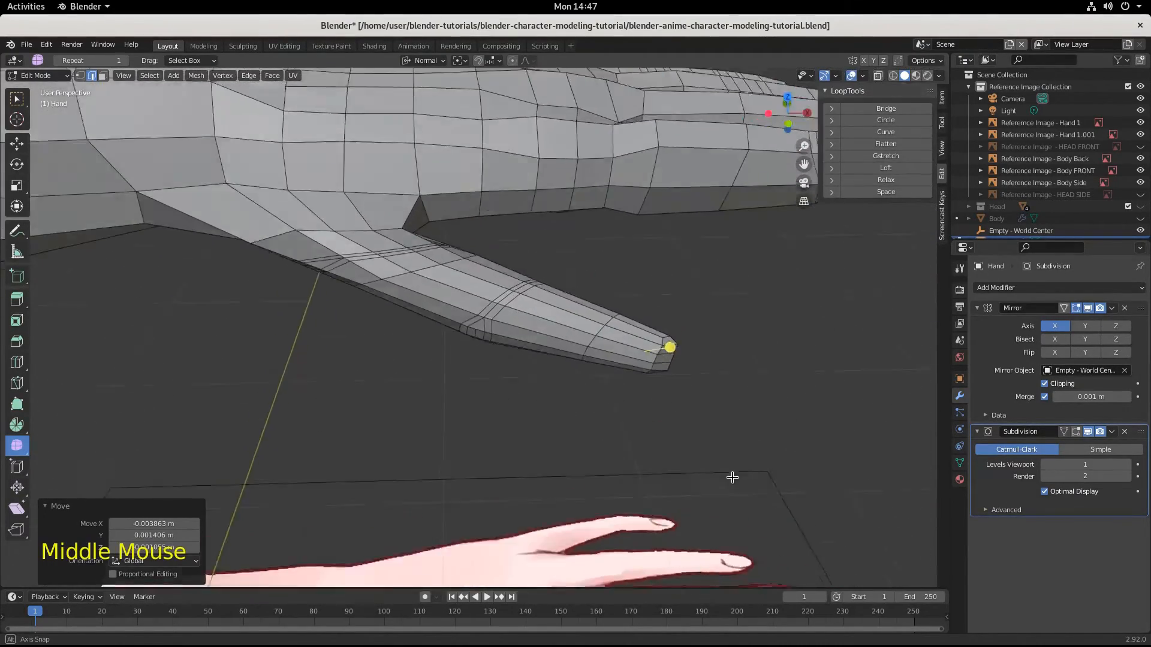
{"action": "scroll", "coordinate": [625, 436], "scroll_direction": "down", "scroll_amount": 4}
{"action": "middle_click_drag", "start_coordinate": [626, 436], "coordinate": [592, 382]}
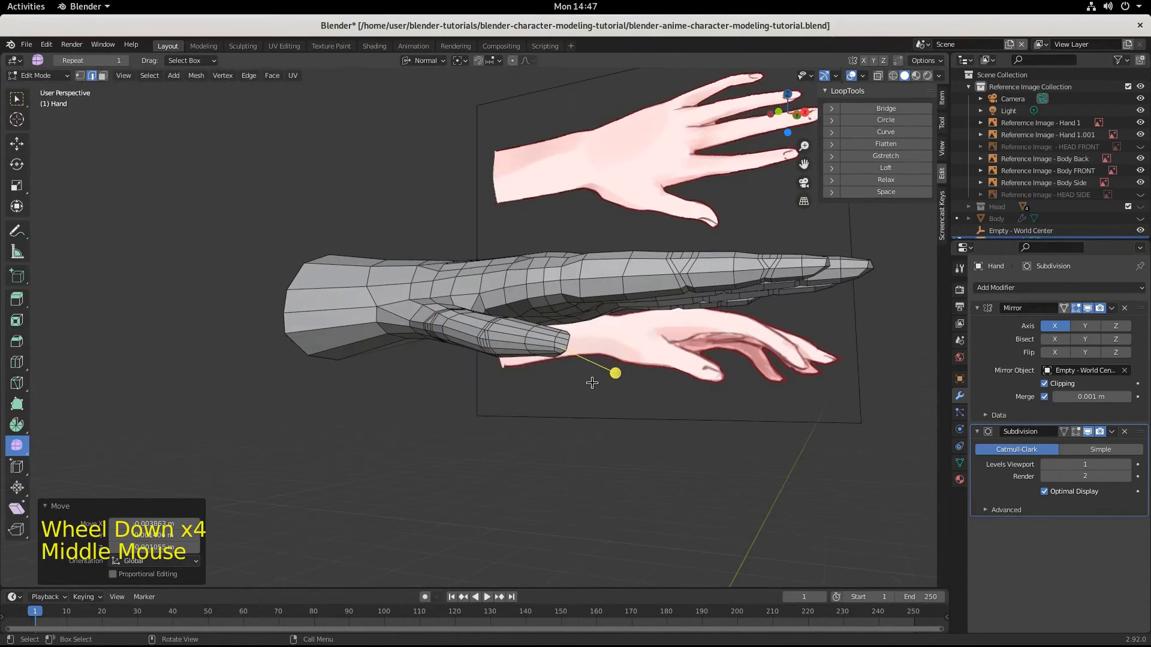
{"action": "key", "text": "ctrl+s"}
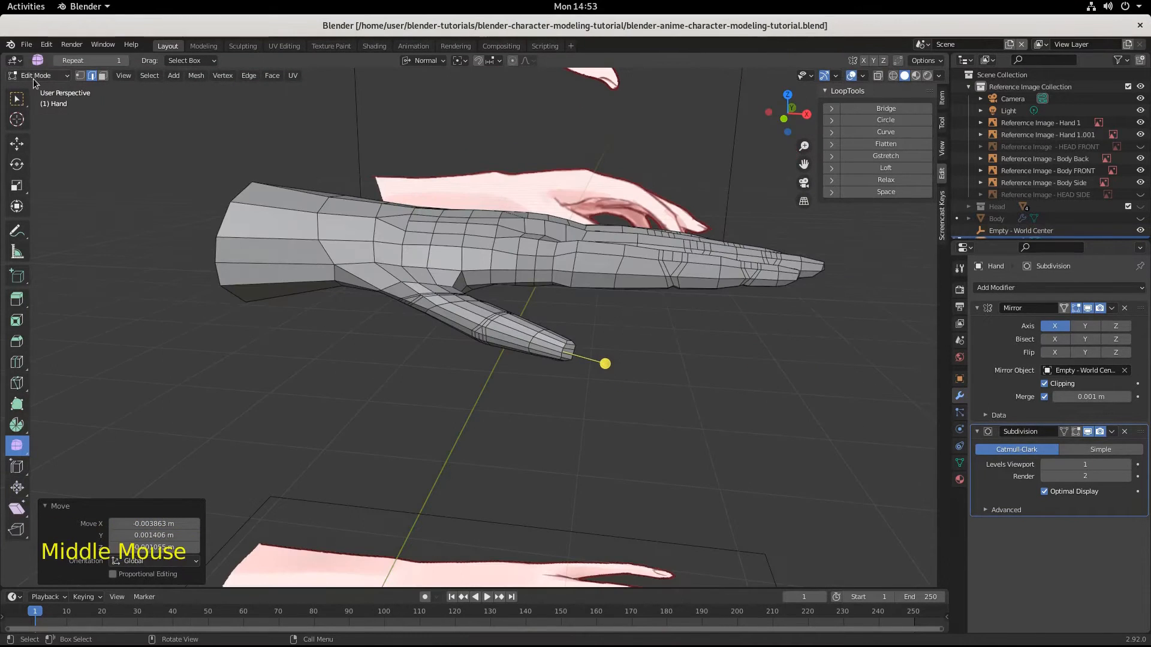
Switch the hand to Sculpt Mode and smooth the thumb's surface from its base past the upper joint with the Smooth brush.
{"action": "left_click", "coordinate": [36, 75]}
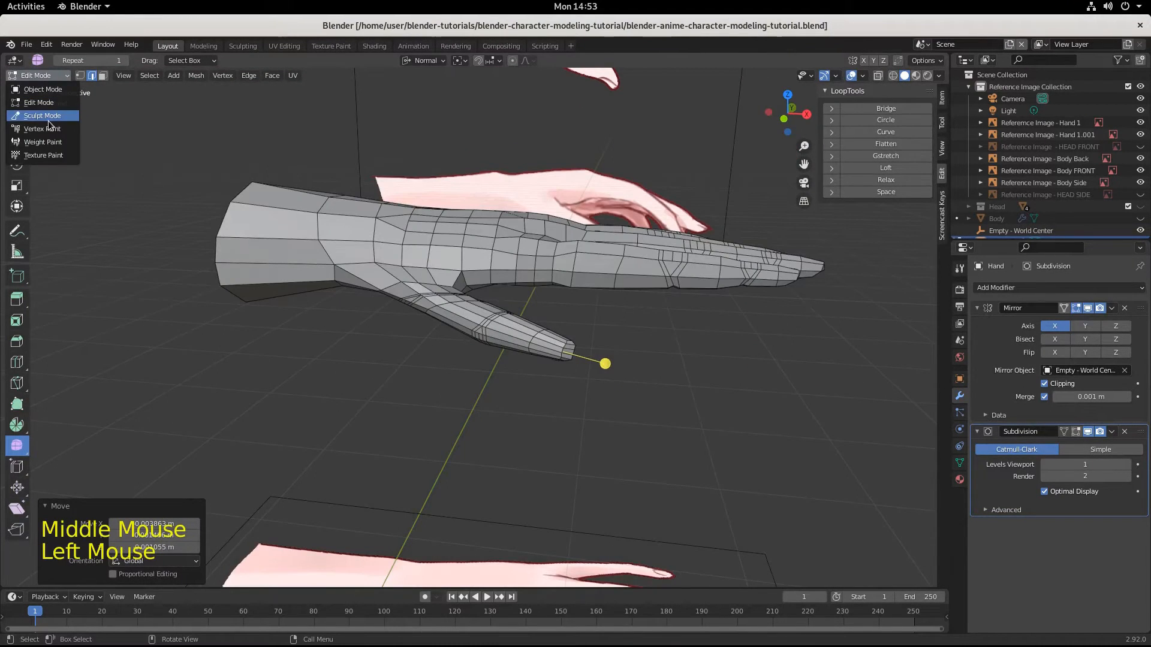
{"action": "left_click", "coordinate": [48, 119]}
{"action": "scroll", "coordinate": [398, 257], "scroll_direction": "up", "scroll_amount": 4}
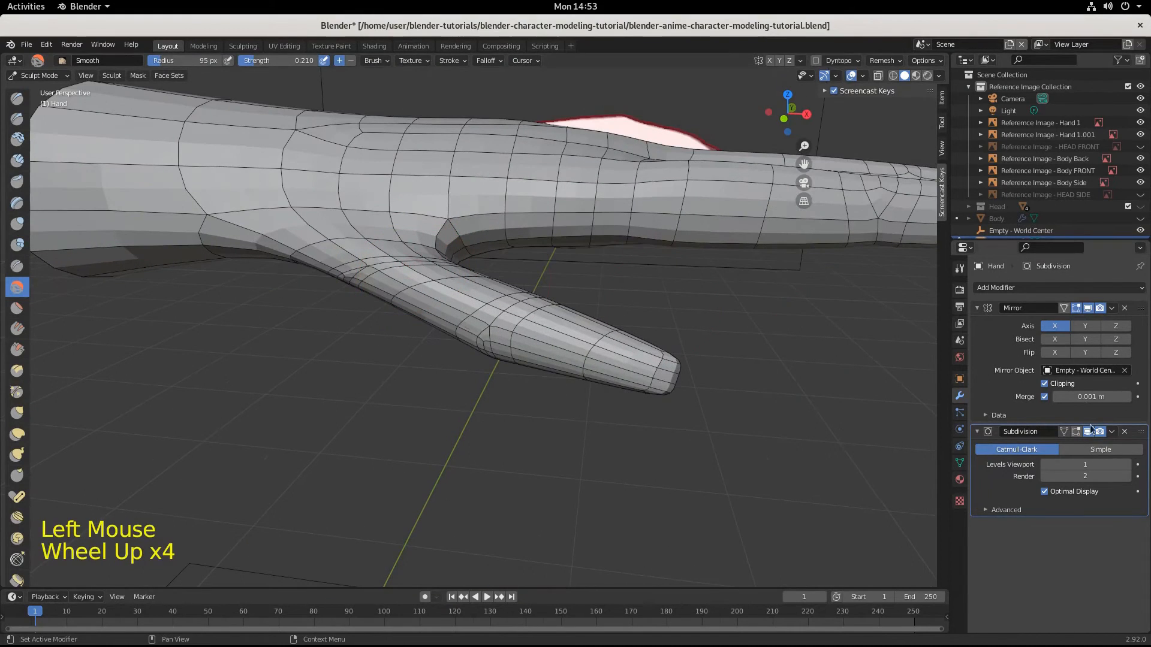
{"action": "mouse_move", "coordinate": [374, 229]}
{"action": "left_mouse_down"}
{"action": "mouse_move", "coordinate": [395, 217]}
{"action": "mouse_move", "coordinate": [444, 282]}
{"action": "mouse_move", "coordinate": [510, 317]}
{"action": "left_mouse_up"}
{"action": "left_click", "coordinate": [401, 213]}
{"action": "left_click", "coordinate": [406, 209]}
{"action": "left_click", "coordinate": [409, 207]}
{"action": "left_click", "coordinate": [411, 206]}
{"action": "left_click_drag", "start_coordinate": [536, 326], "coordinate": [563, 336]}
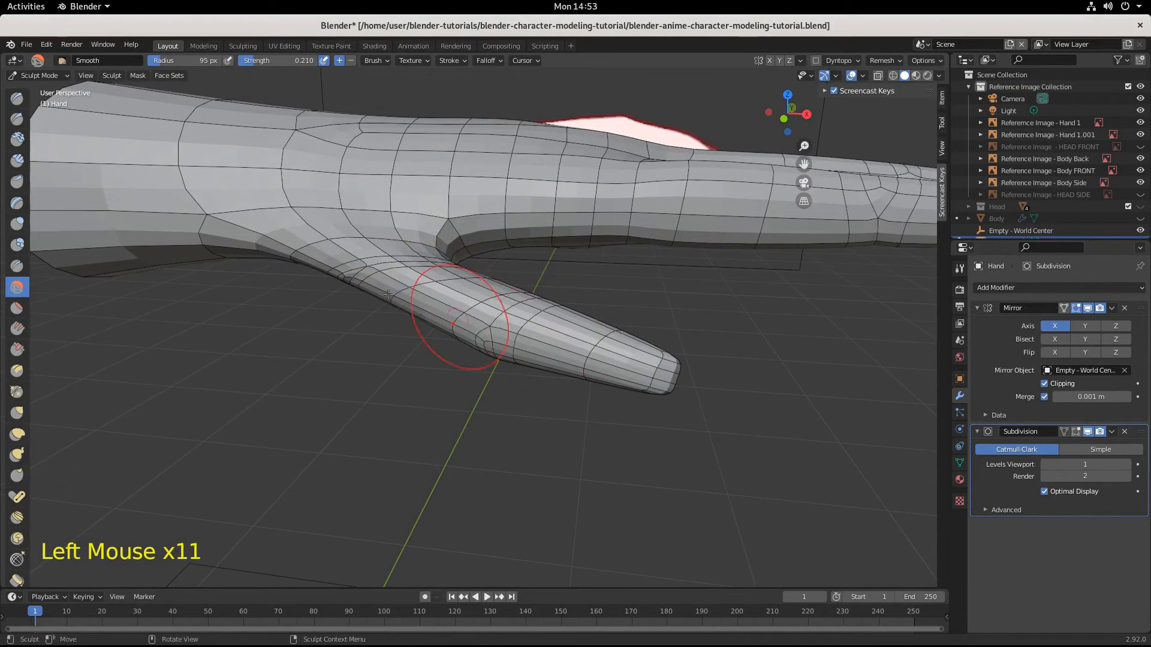
{"action": "left_click_drag", "start_coordinate": [388, 294], "coordinate": [373, 284]}
{"action": "left_click_drag", "start_coordinate": [383, 281], "coordinate": [354, 273]}
{"action": "left_click_drag", "start_coordinate": [348, 271], "coordinate": [337, 267]}
Smooth the underside and outer side of the thumb's base where it runs into the wrist.
{"action": "middle_click_drag", "start_coordinate": [343, 282], "coordinate": [367, 183]}
{"action": "mouse_move", "coordinate": [336, 387]}
{"action": "left_mouse_down"}
{"action": "mouse_move", "coordinate": [256, 395]}
{"action": "mouse_move", "coordinate": [269, 400]}
{"action": "left_mouse_up"}
{"action": "left_click_drag", "start_coordinate": [275, 404], "coordinate": [309, 412]}
{"action": "left_click_drag", "start_coordinate": [315, 411], "coordinate": [327, 409]}
{"action": "left_click_drag", "start_coordinate": [331, 408], "coordinate": [339, 408]}
{"action": "middle_click_drag", "start_coordinate": [342, 414], "coordinate": [386, 548]}
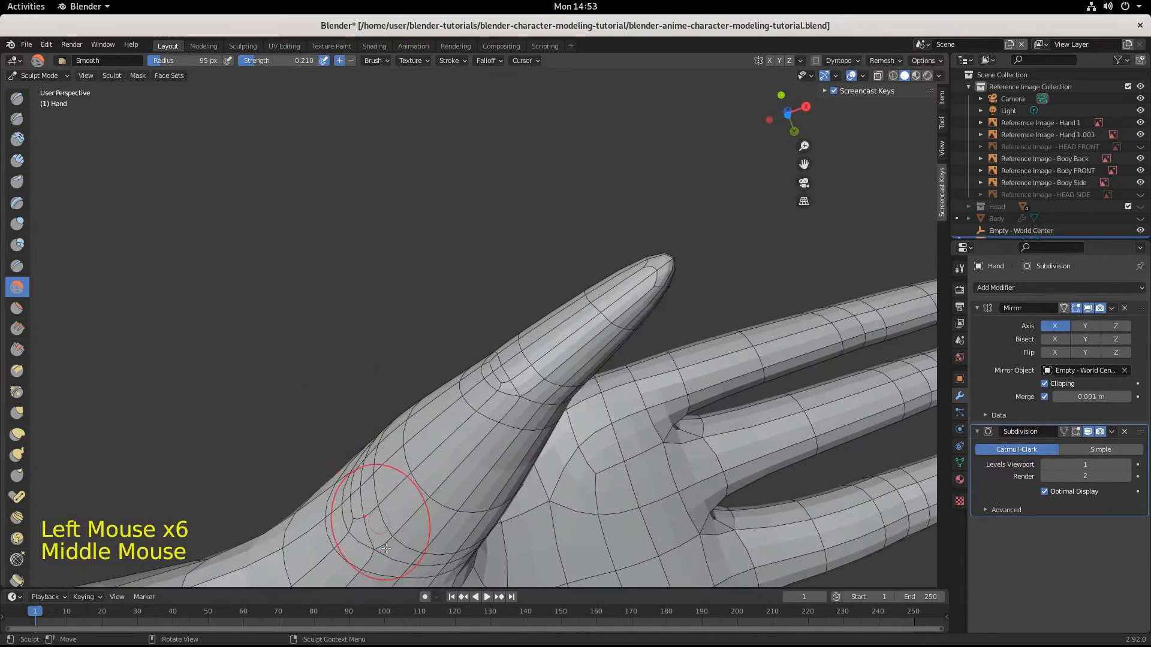
{"action": "left_click_drag", "start_coordinate": [386, 549], "coordinate": [406, 483]}
{"action": "mouse_move", "coordinate": [406, 483]}
{"action": "middle_mouse_down"}
{"action": "mouse_move", "coordinate": [600, 467]}
{"action": "mouse_move", "coordinate": [587, 478]}
{"action": "mouse_move", "coordinate": [475, 442]}
{"action": "middle_mouse_up"}
{"action": "scroll", "coordinate": [630, 462], "scroll_direction": "down", "scroll_amount": 2}
{"action": "scroll", "coordinate": [630, 463], "scroll_direction": "down", "scroll_amount": 1}
{"action": "scroll", "coordinate": [630, 463], "scroll_direction": "up", "scroll_amount": 1}
{"action": "left_click_drag", "start_coordinate": [476, 442], "coordinate": [509, 438]}
Smooth the palm side of the thumb between its base joint and upper joint.
{"action": "mouse_move", "coordinate": [509, 437]}
{"action": "middle_mouse_down"}
{"action": "mouse_move", "coordinate": [613, 475]}
{"action": "mouse_move", "coordinate": [606, 529]}
{"action": "middle_mouse_up"}
{"action": "left_click", "coordinate": [575, 328]}
{"action": "left_click", "coordinate": [576, 328]}
{"action": "left_click", "coordinate": [575, 326]}
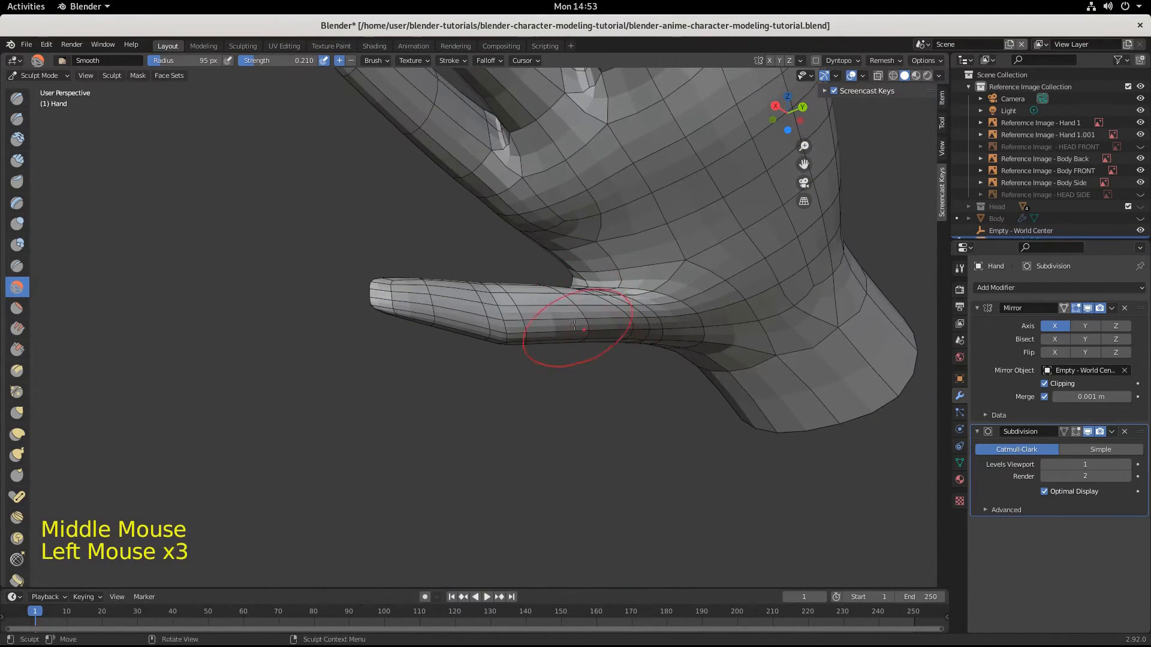
{"action": "left_click", "coordinate": [573, 318]}
{"action": "left_click", "coordinate": [569, 301]}
Smooth the transition between the thumb's base and the palm with repeated Smooth strokes.
{"action": "mouse_move", "coordinate": [570, 297]}
{"action": "middle_mouse_down"}
{"action": "mouse_move", "coordinate": [616, 309]}
{"action": "mouse_move", "coordinate": [636, 333]}
{"action": "mouse_move", "coordinate": [630, 347]}
{"action": "middle_mouse_up"}
{"action": "left_click", "coordinate": [641, 315]}
{"action": "left_click", "coordinate": [612, 345]}
{"action": "left_click", "coordinate": [611, 345]}
{"action": "left_click", "coordinate": [610, 346]}
{"action": "left_click", "coordinate": [609, 346]}
{"action": "left_click", "coordinate": [609, 347]}
{"action": "left_click", "coordinate": [609, 347]}
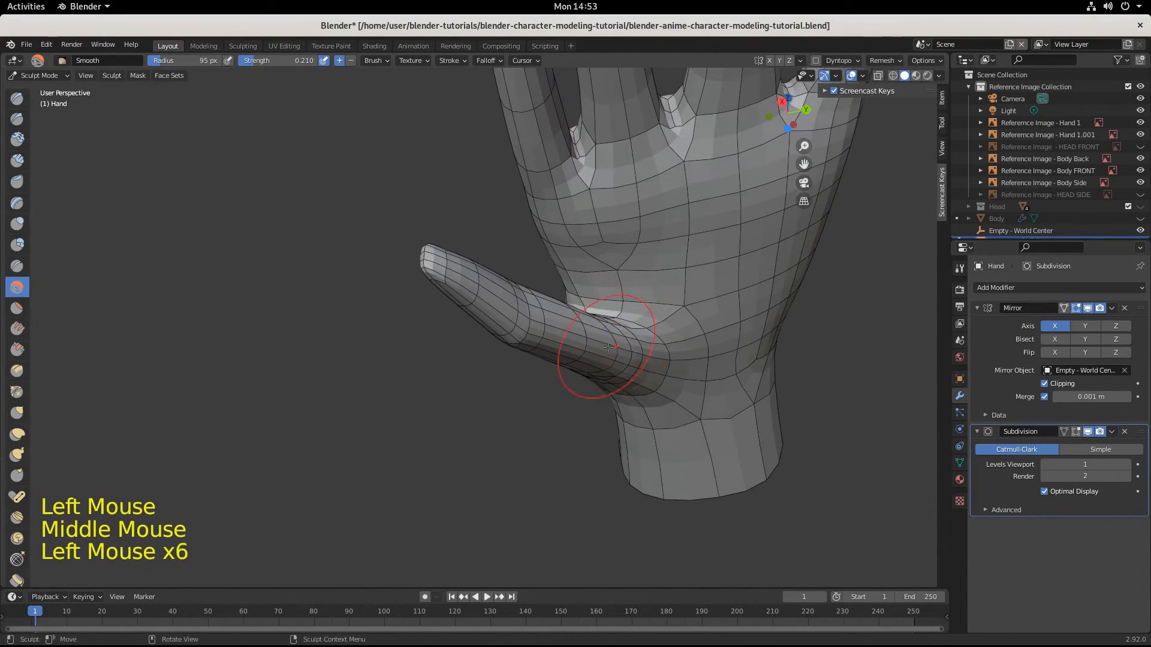
{"action": "left_click", "coordinate": [644, 332]}
{"action": "left_click", "coordinate": [649, 324]}
{"action": "left_click", "coordinate": [658, 312]}
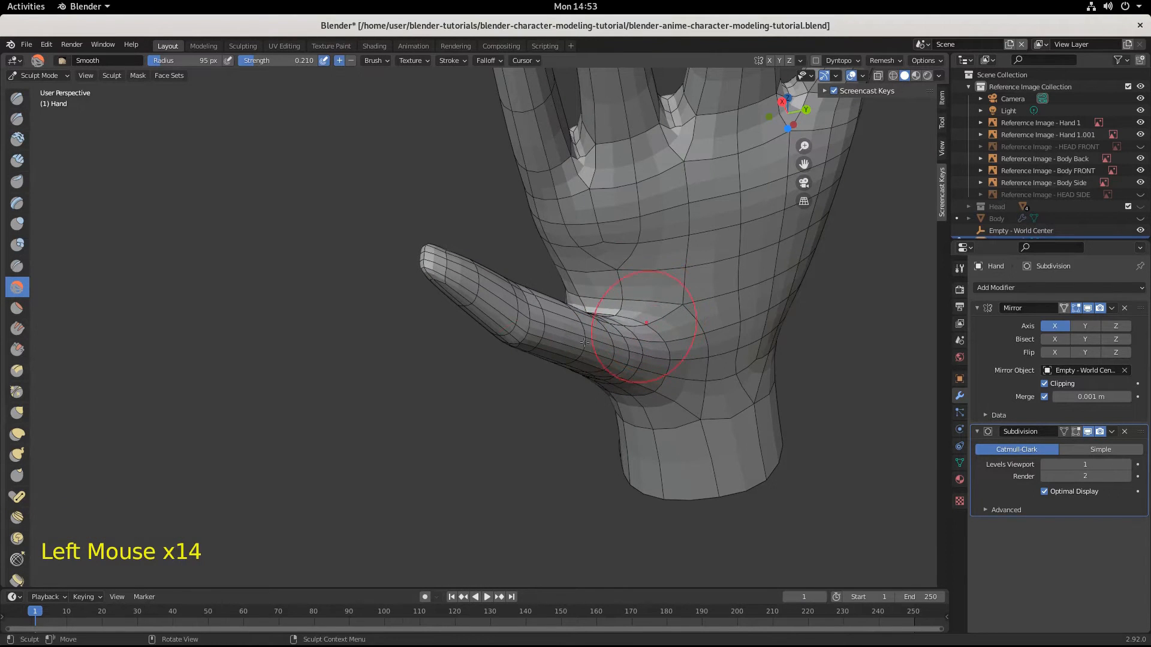
Smooth the palm side of the thumb from its middle segment towards the tip.
{"action": "left_click", "coordinate": [566, 318]}
{"action": "left_click", "coordinate": [555, 306]}
{"action": "left_click", "coordinate": [543, 297]}
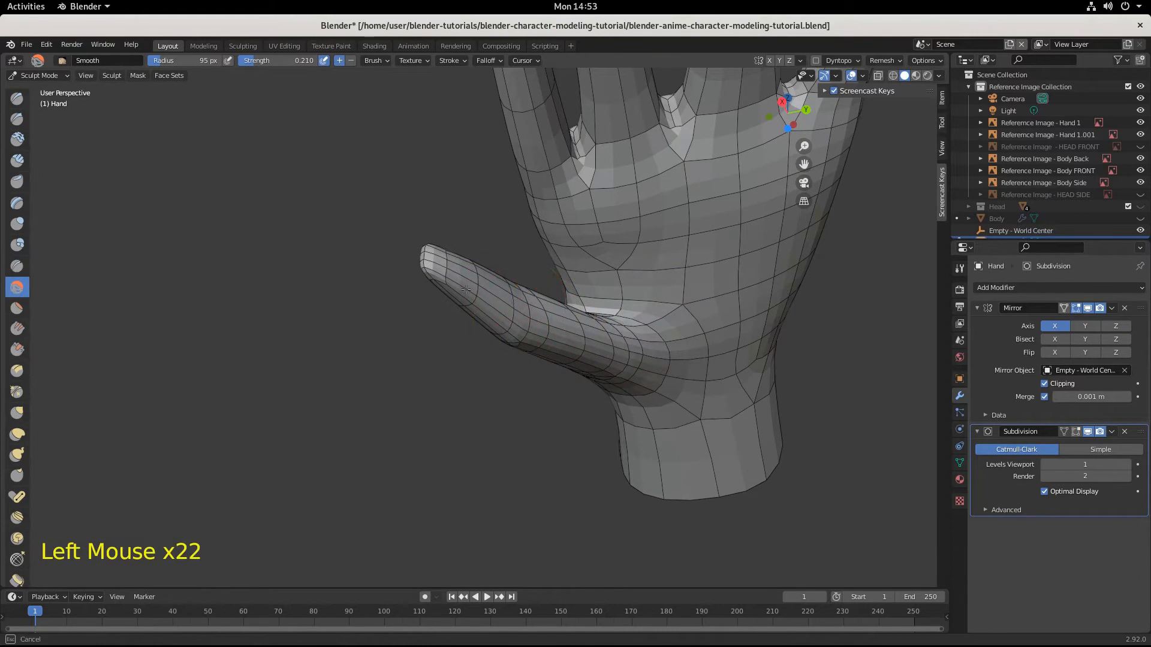
{"action": "left_click", "coordinate": [528, 289]}
{"action": "left_click", "coordinate": [514, 283]}
Smooth the outer side of the thumb from its upper joint back to the base joint.
{"action": "middle_click_drag", "start_coordinate": [514, 283], "coordinate": [518, 339]}
{"action": "left_click", "coordinate": [518, 338]}
{"action": "left_click", "coordinate": [480, 336]}
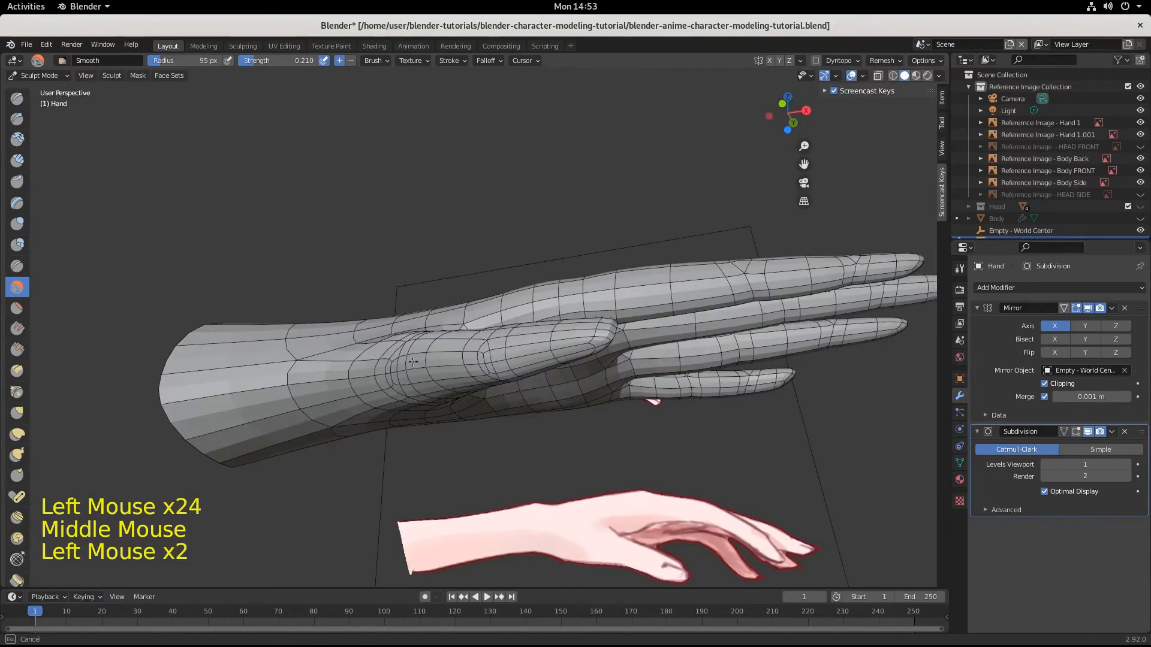
{"action": "left_click", "coordinate": [447, 336]}
{"action": "left_click", "coordinate": [414, 334]}
{"action": "left_click", "coordinate": [410, 334]}
{"action": "left_click", "coordinate": [406, 334]}
Smooth the thumb-side edge of the hand between the wrist and the base of the thumb.
{"action": "middle_click_drag", "start_coordinate": [406, 334], "coordinate": [271, 207]}
{"action": "left_click", "coordinate": [312, 213]}
{"action": "left_click", "coordinate": [355, 221]}
{"action": "left_click", "coordinate": [398, 229]}
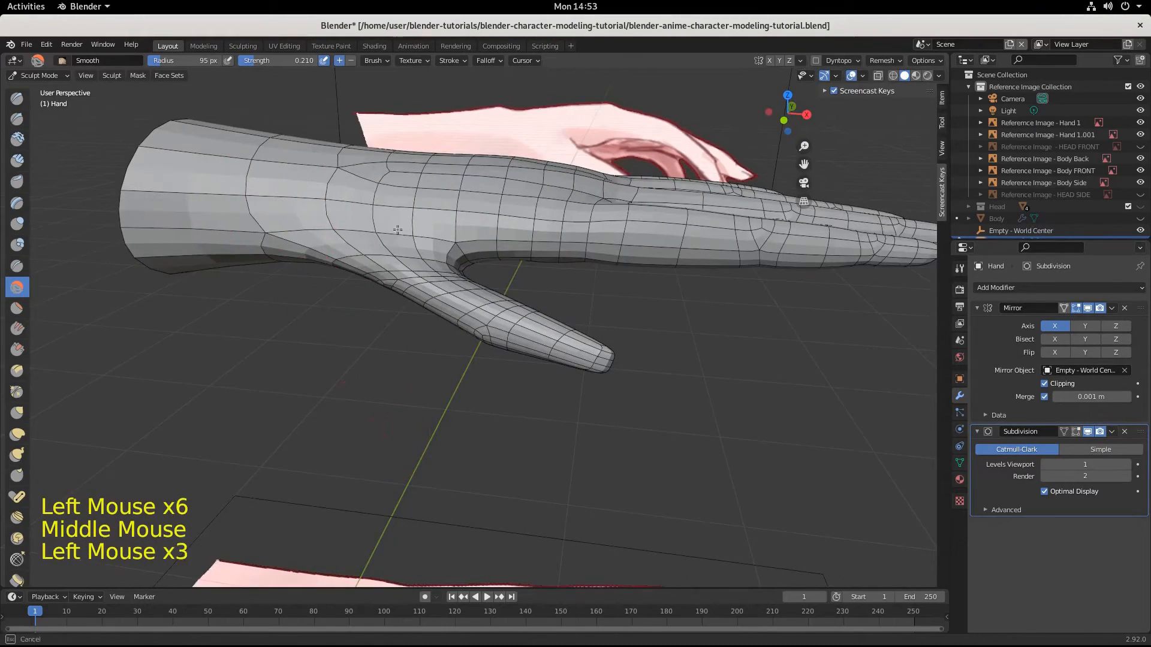
{"action": "left_click", "coordinate": [622, 219]}
{"action": "scroll", "coordinate": [622, 220], "scroll_direction": "down", "scroll_amount": 3}
{"action": "mouse_move", "coordinate": [622, 219]}
{"action": "middle_mouse_down"}
{"action": "mouse_move", "coordinate": [365, 336]}
{"action": "mouse_move", "coordinate": [370, 301]}
{"action": "middle_mouse_up"}
{"action": "left_click", "coordinate": [373, 315]}
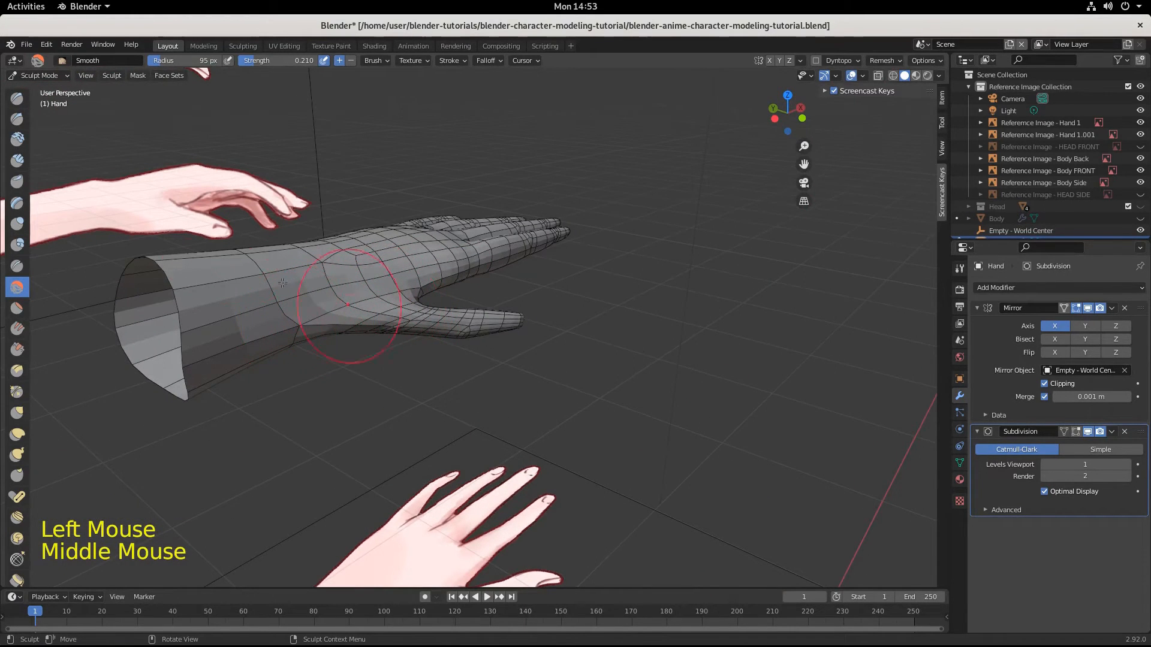
Add volume to the hand around the thumb's base near the wrist with the Inflate/Deflate brush.
{"action": "left_click", "coordinate": [17, 225]}
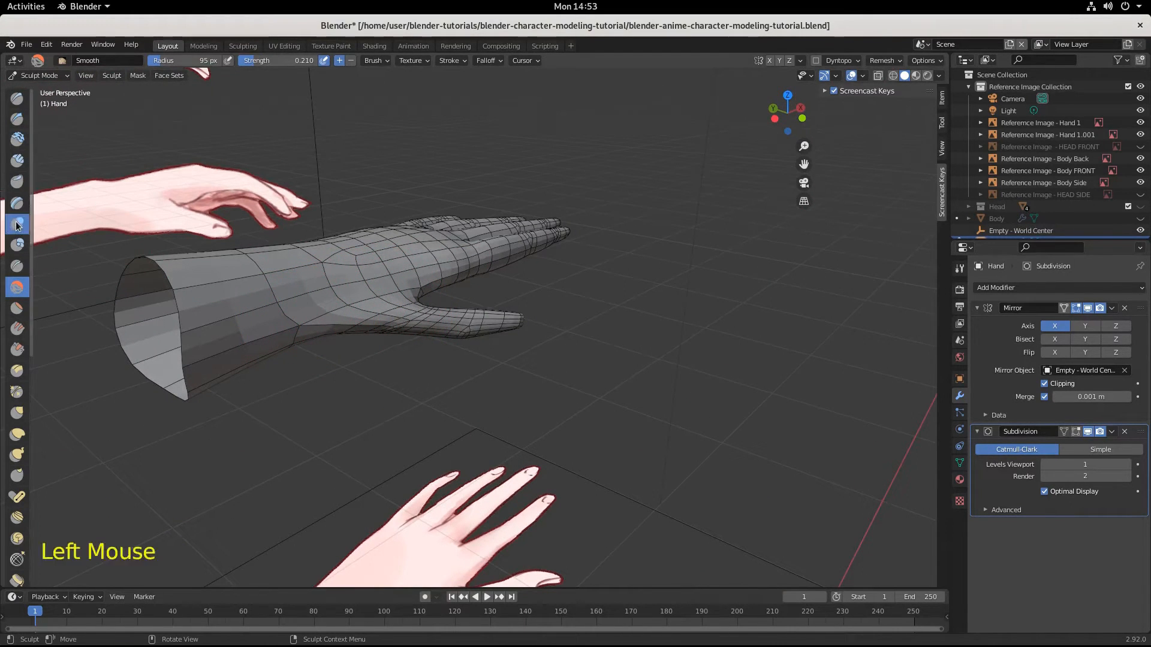
{"action": "left_click_drag", "start_coordinate": [359, 292], "coordinate": [360, 299]}
{"action": "left_click", "coordinate": [307, 306]}
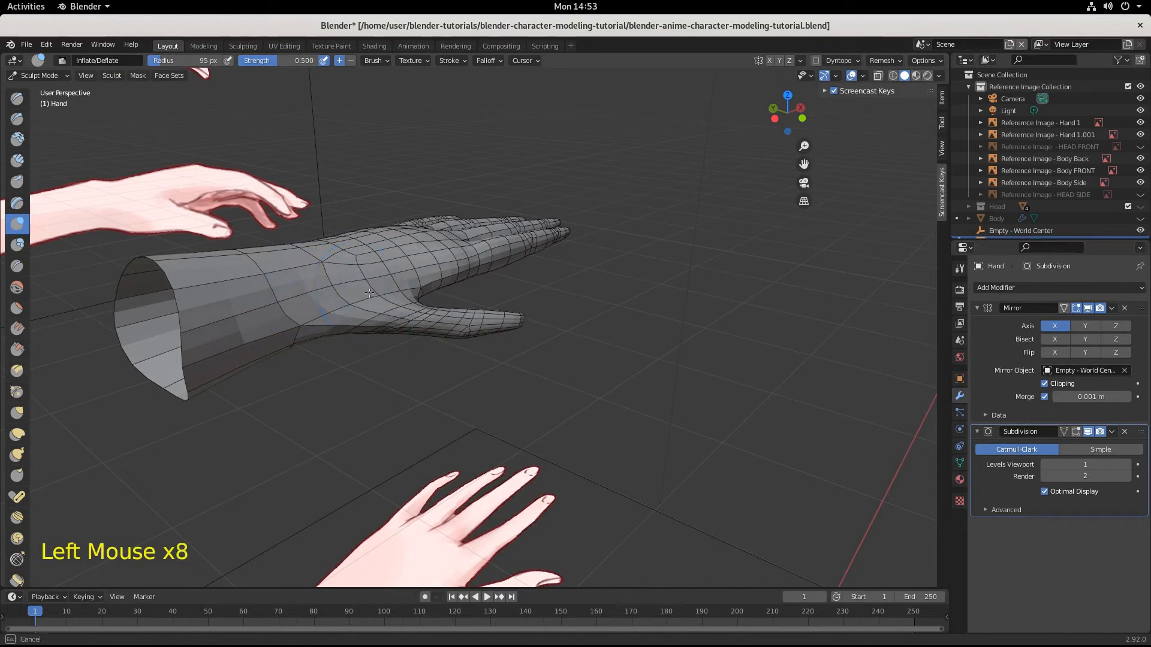
{"action": "left_click", "coordinate": [309, 308]}
{"action": "left_click", "coordinate": [311, 311]}
{"action": "middle_click_drag", "start_coordinate": [312, 312], "coordinate": [430, 348]}
{"action": "left_click", "coordinate": [430, 348]}
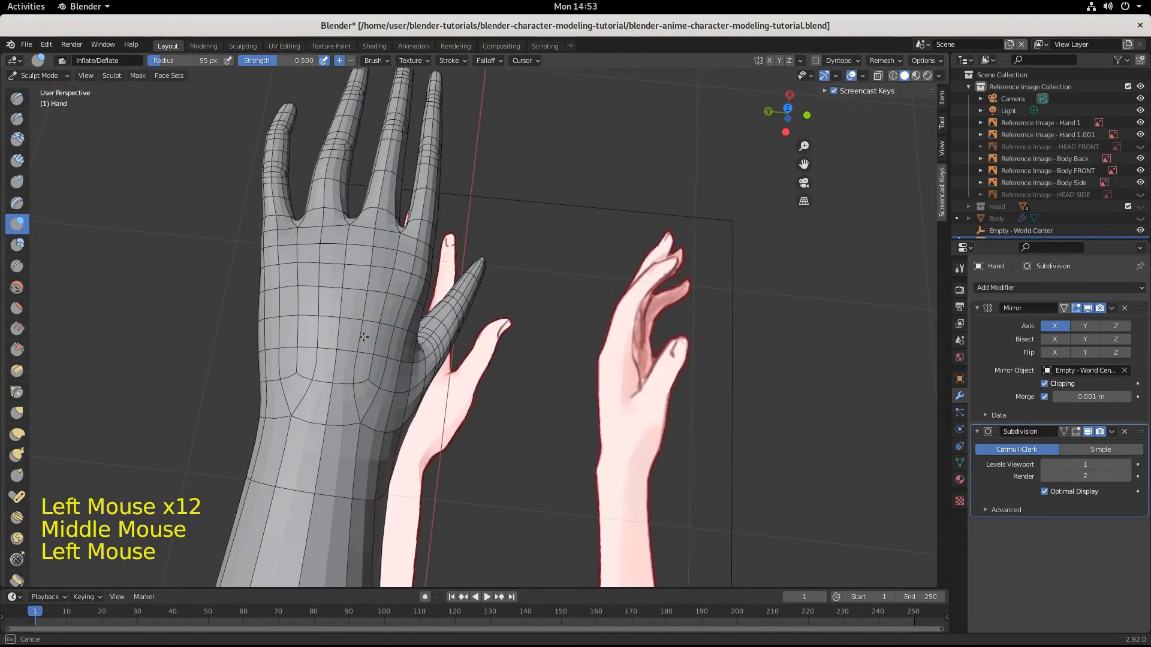
Compare the sculpted hand's overall shape with the hand reference images from several angles.
{"action": "scroll", "coordinate": [347, 485], "scroll_direction": "down", "scroll_amount": 3}
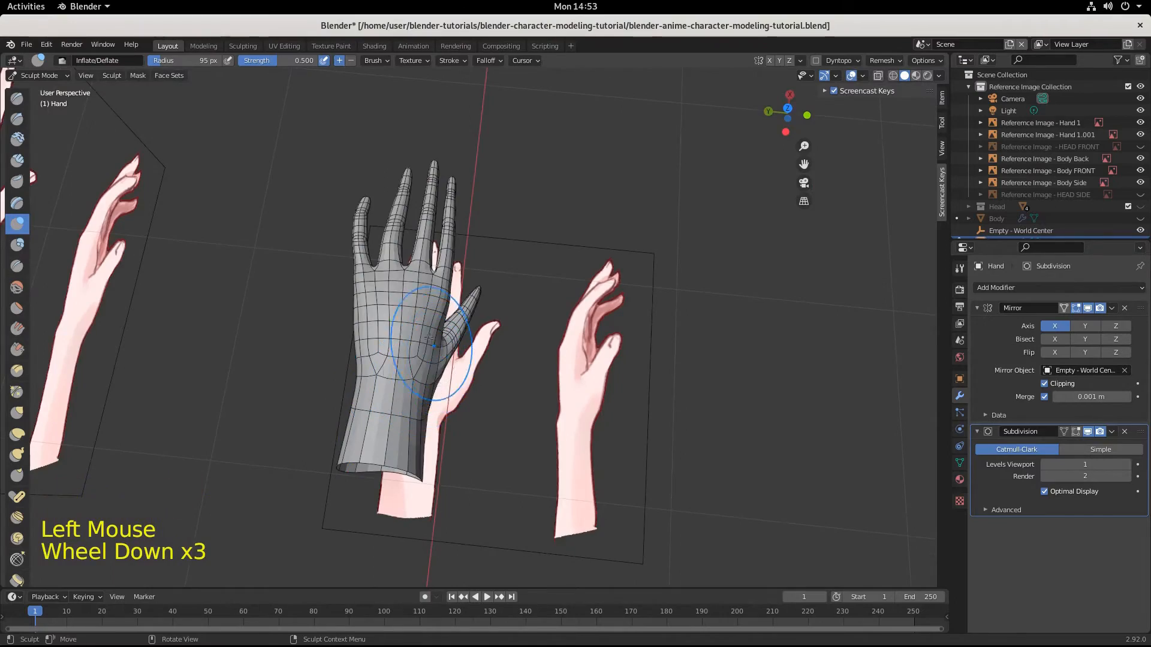
{"action": "mouse_move", "coordinate": [425, 377]}
{"action": "middle_mouse_down"}
{"action": "mouse_move", "coordinate": [392, 410]}
{"action": "mouse_move", "coordinate": [332, 93]}
{"action": "middle_mouse_up"}
{"action": "middle_click_drag", "start_coordinate": [332, 211], "coordinate": [348, 234]}
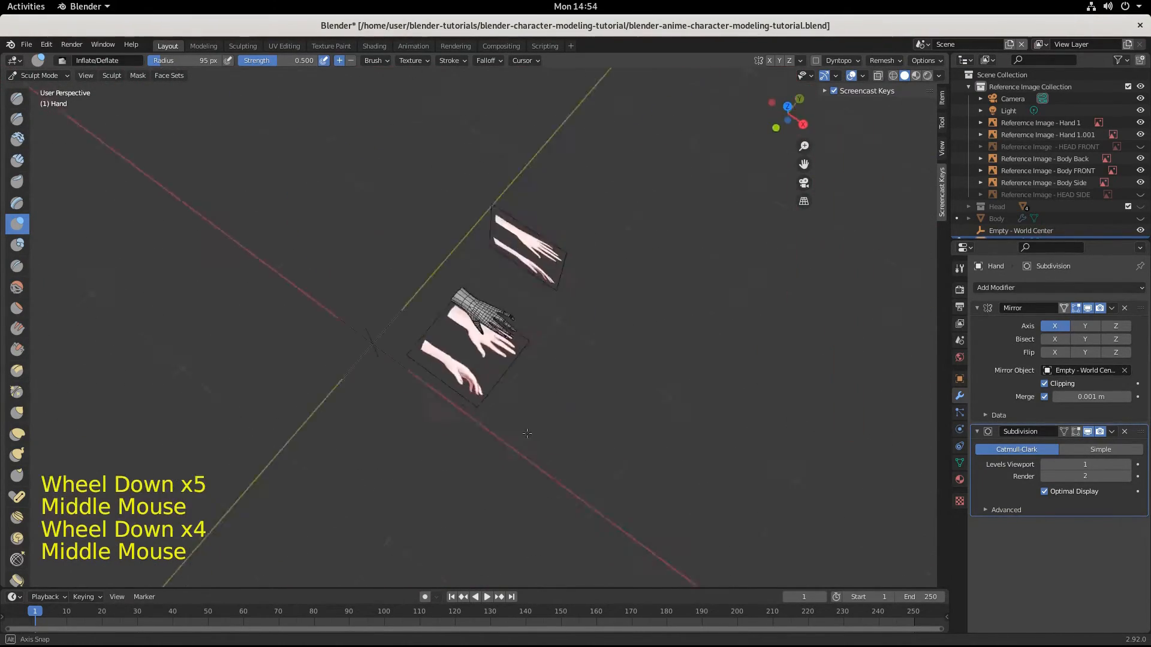
{"action": "middle_click_drag", "start_coordinate": [371, 419], "coordinate": [40, 442]}
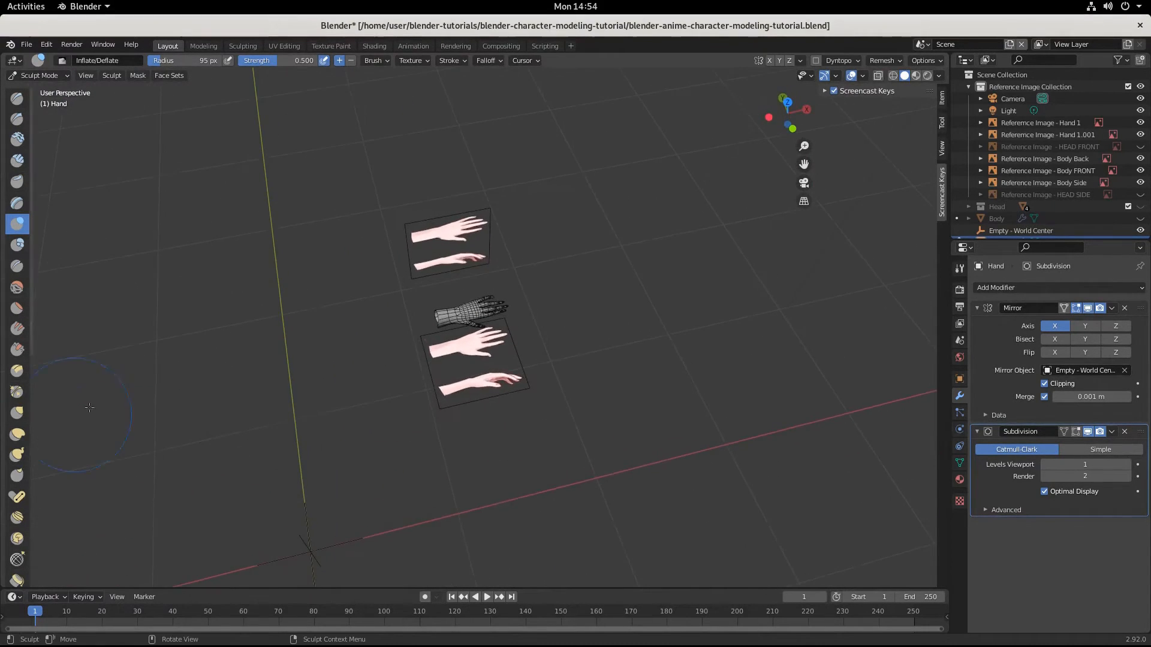
{"action": "scroll", "coordinate": [459, 435], "scroll_direction": "up", "scroll_amount": 5}
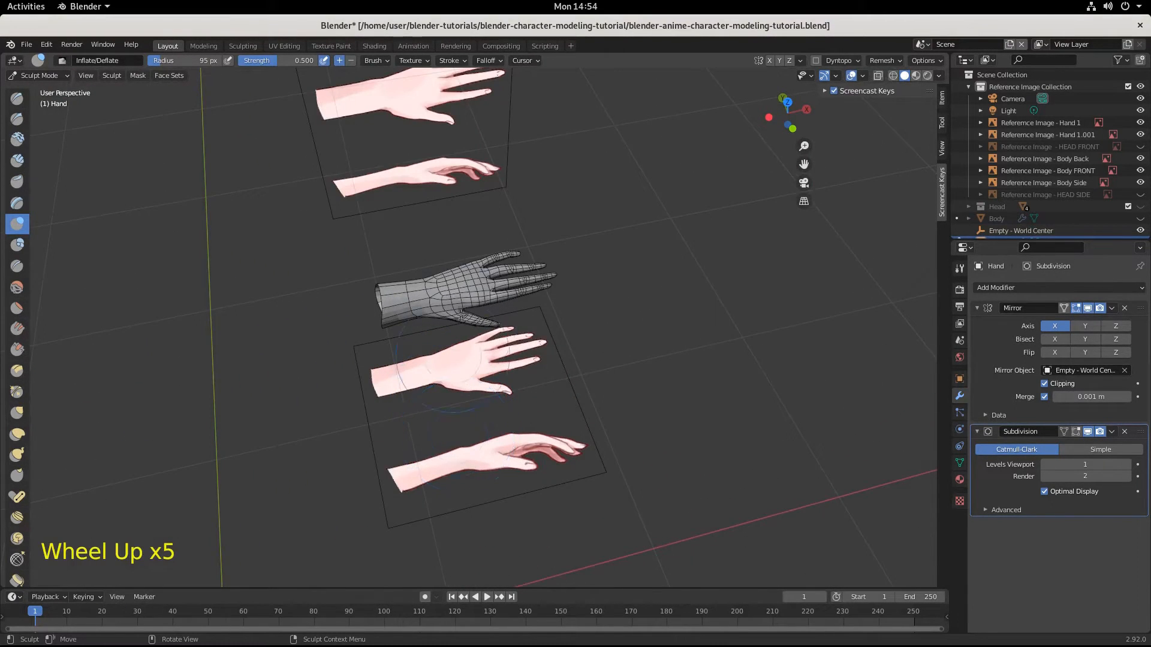
{"action": "scroll", "coordinate": [454, 379], "scroll_direction": "up", "scroll_amount": 1}
{"action": "middle_click_drag", "start_coordinate": [450, 378], "coordinate": [422, 326]}
{"action": "scroll", "coordinate": [480, 407], "scroll_direction": "up", "scroll_amount": 5}
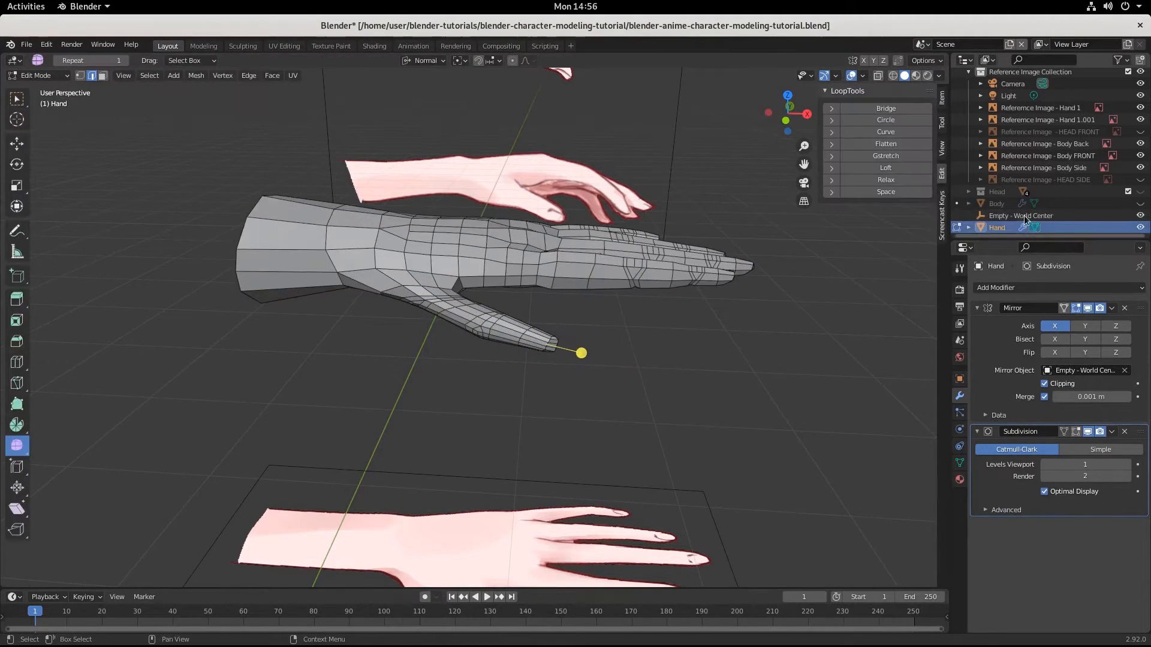
Unhide the Body mesh and examine how the hand fits the arm in the front orthographic view.
{"action": "left_click", "coordinate": [1140, 204]}
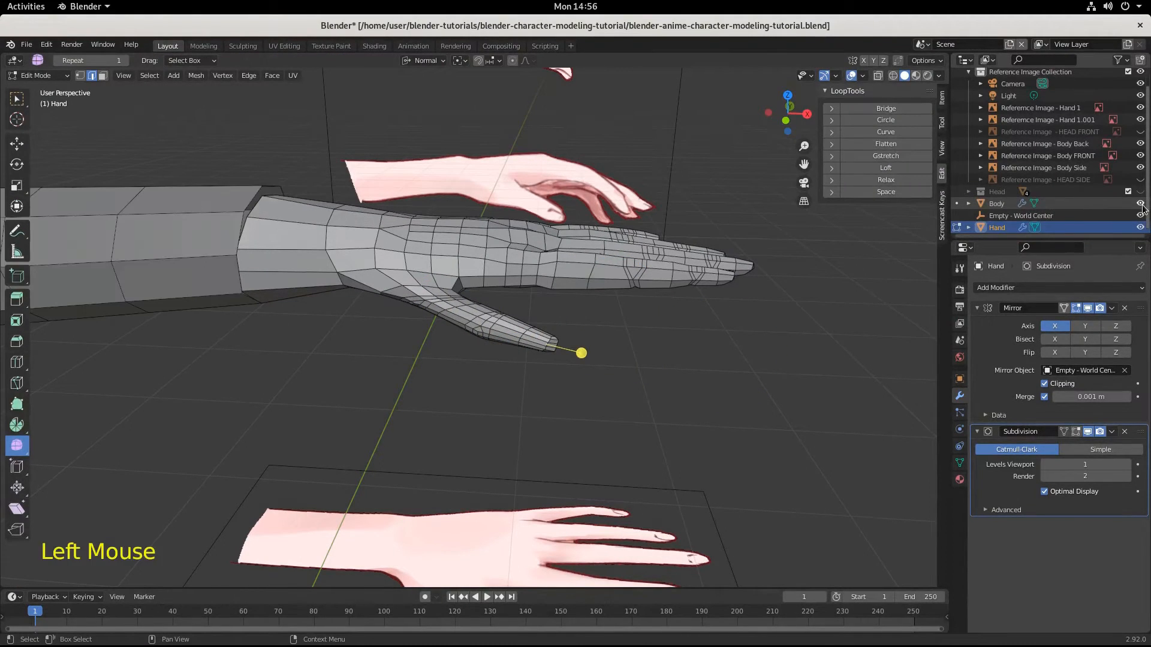
{"action": "scroll", "coordinate": [455, 337], "scroll_direction": "down", "scroll_amount": 6}
{"action": "scroll", "coordinate": [389, 350], "scroll_direction": "down", "scroll_amount": 7}
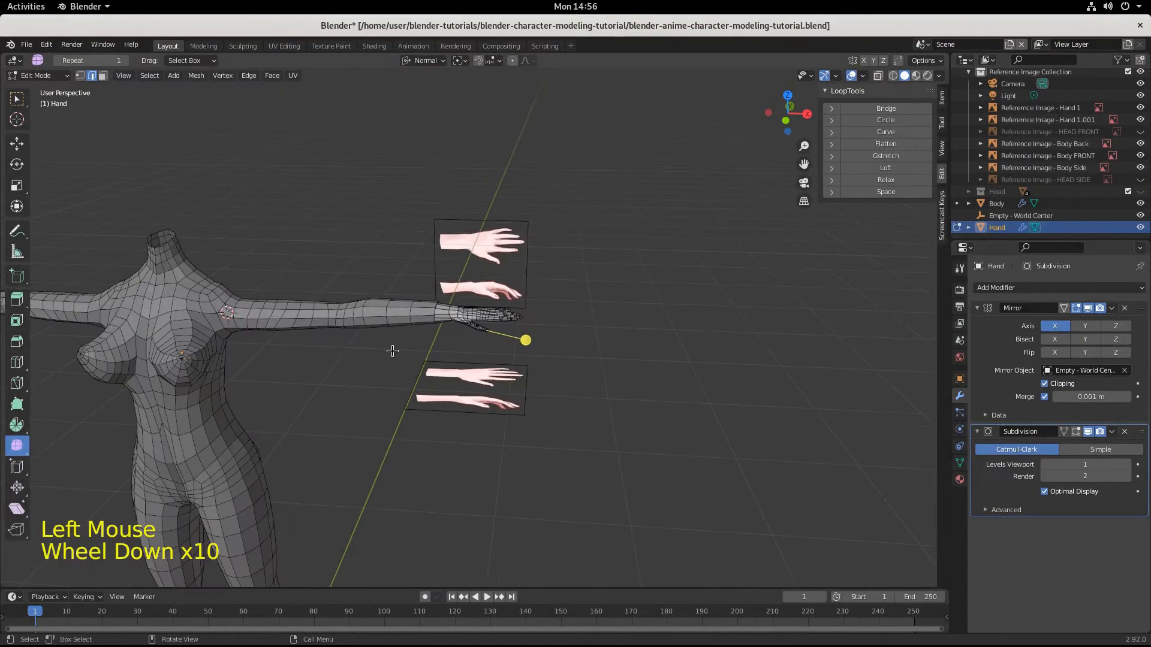
{"action": "key", "text": "KP_1"}
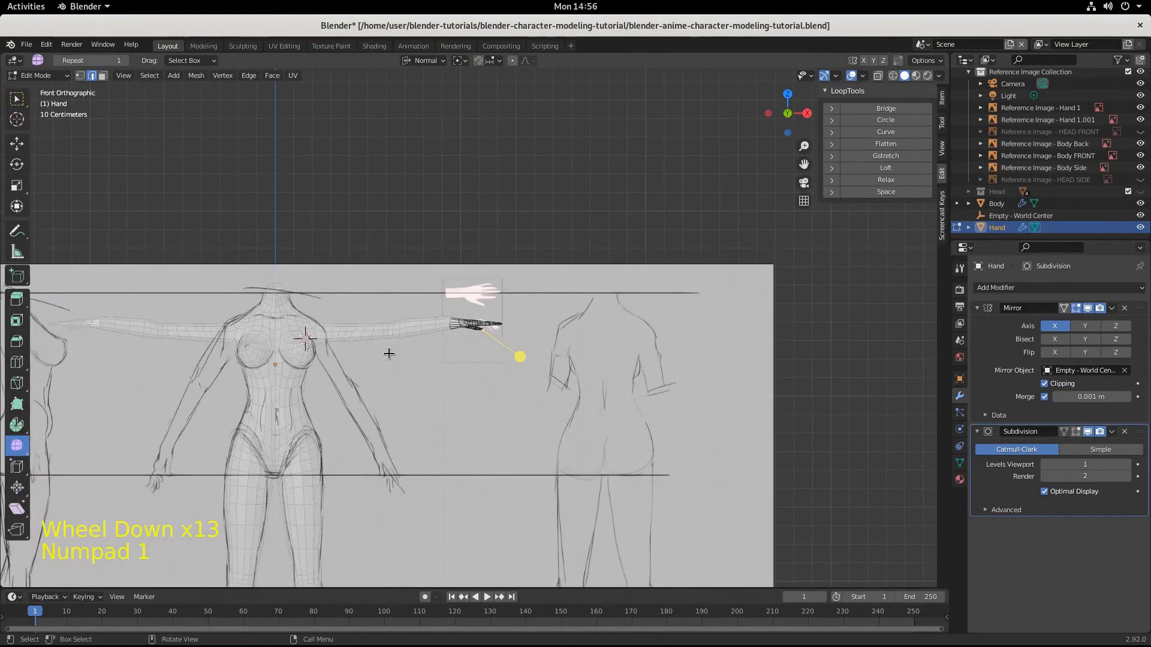
{"action": "scroll", "coordinate": [351, 390], "scroll_direction": "up", "scroll_amount": 4}
{"action": "scroll", "coordinate": [316, 412], "scroll_direction": "down", "scroll_amount": 2}
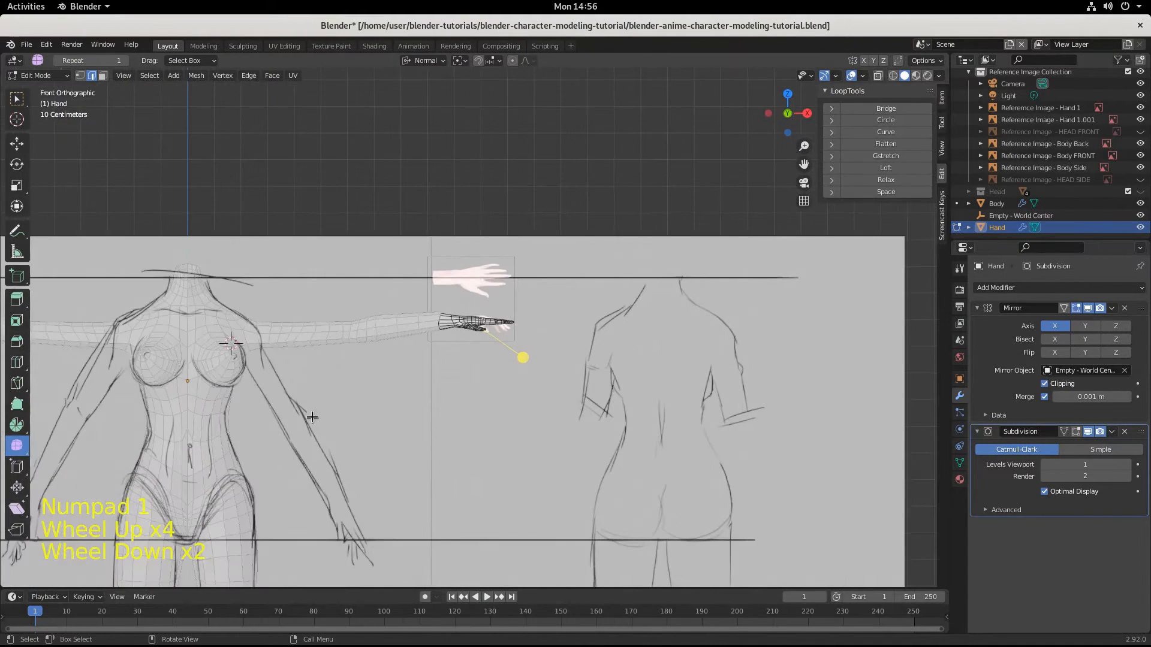
Try to select the edges around the wrist-end section of the hand in wireframe from the top orthographic view.
{"action": "middle_click_drag", "start_coordinate": [312, 417], "coordinate": [372, 426]}
{"action": "scroll", "coordinate": [375, 431], "scroll_direction": "down", "scroll_amount": 3}
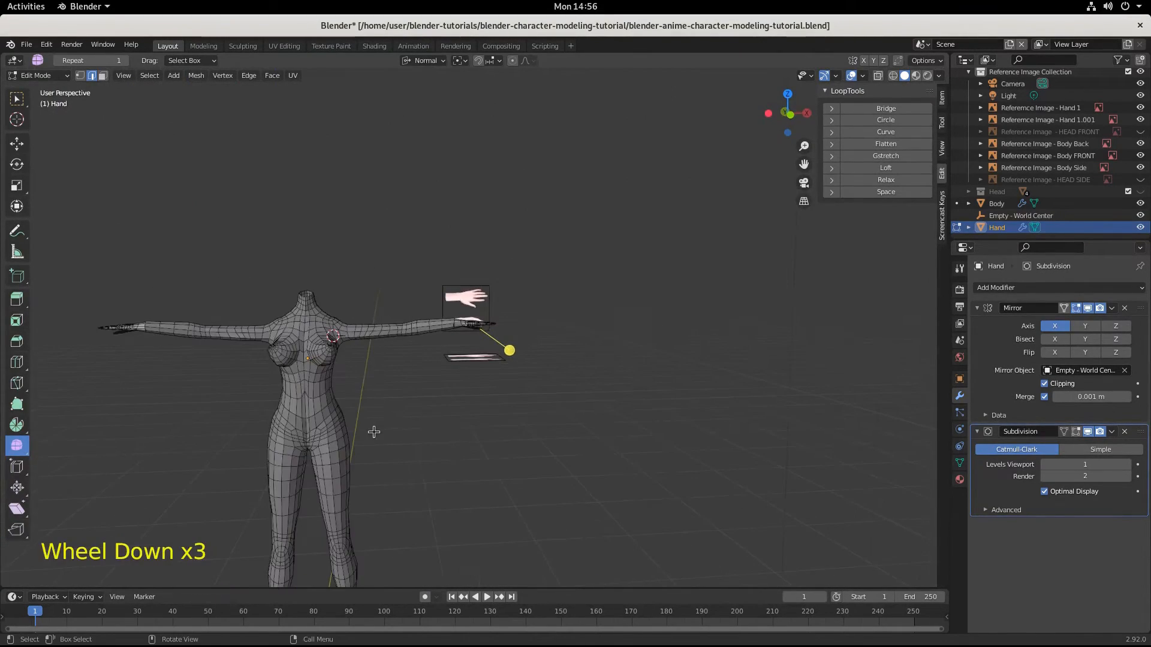
{"action": "scroll", "coordinate": [498, 418], "scroll_direction": "up", "scroll_amount": 10}
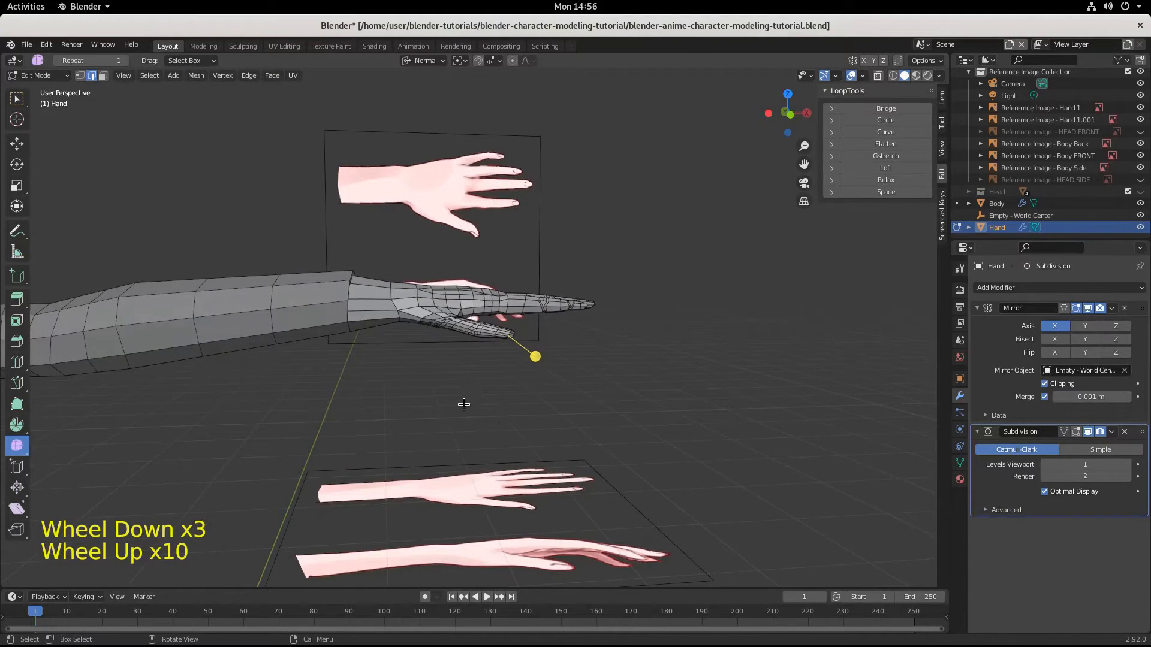
{"action": "scroll", "coordinate": [443, 401], "scroll_direction": "up", "scroll_amount": 2}
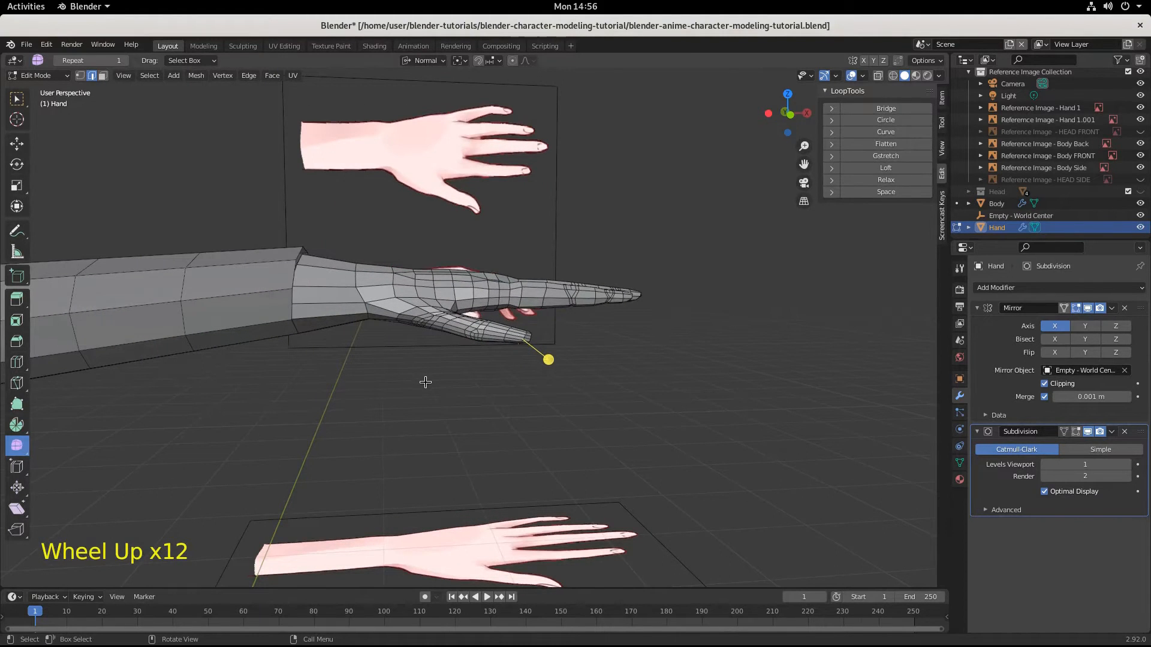
{"action": "middle_click_drag", "start_coordinate": [426, 382], "coordinate": [418, 464]}
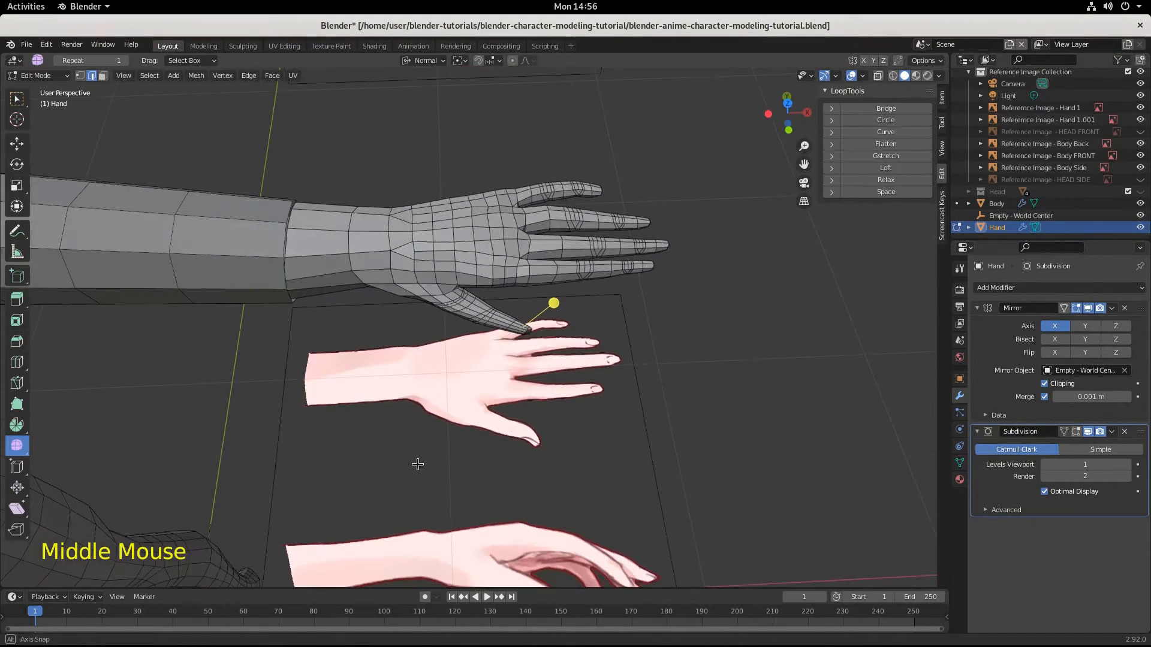
{"action": "left_click", "coordinate": [309, 243]}
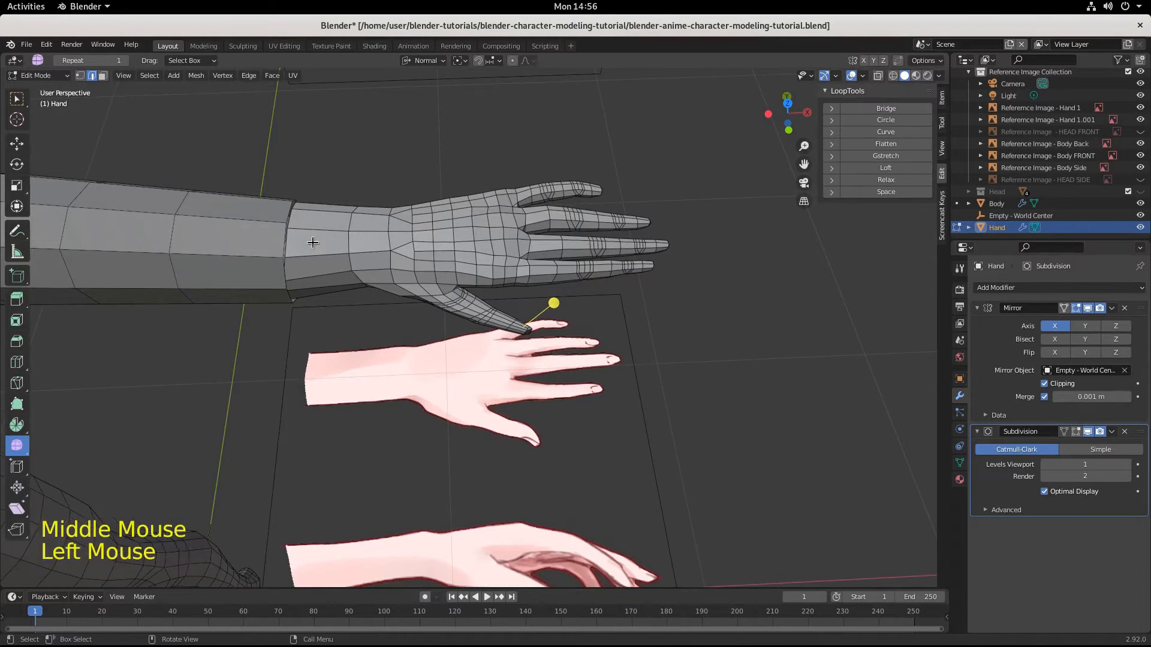
{"action": "left_click", "coordinate": [893, 75]}
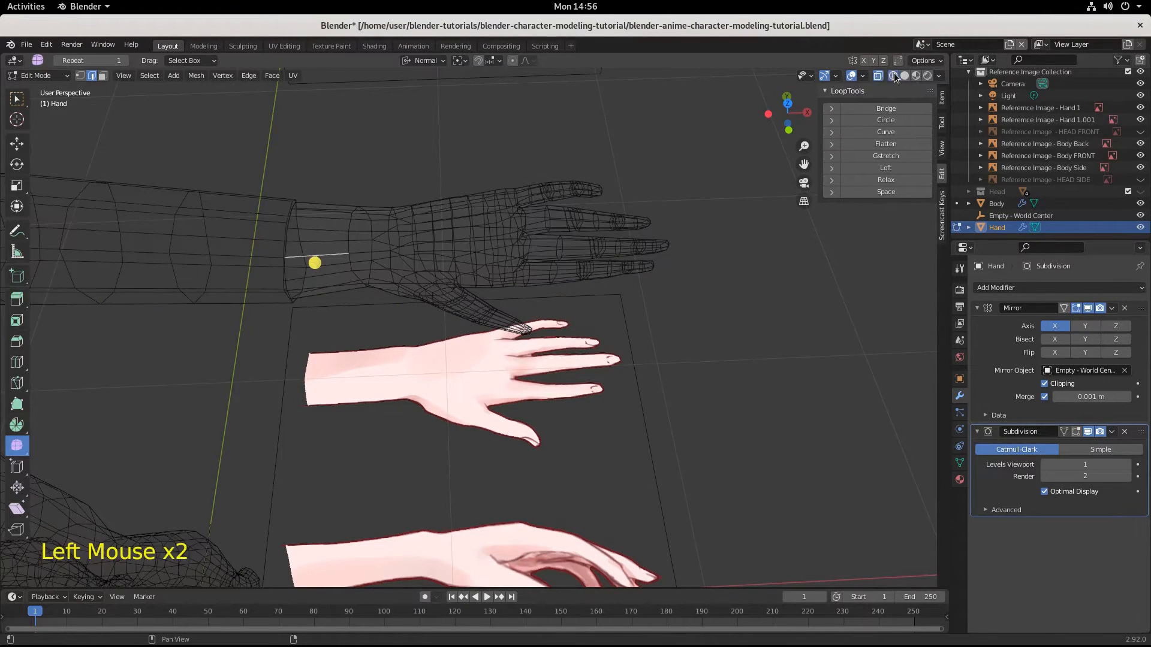
{"action": "key", "text": "KP_7"}
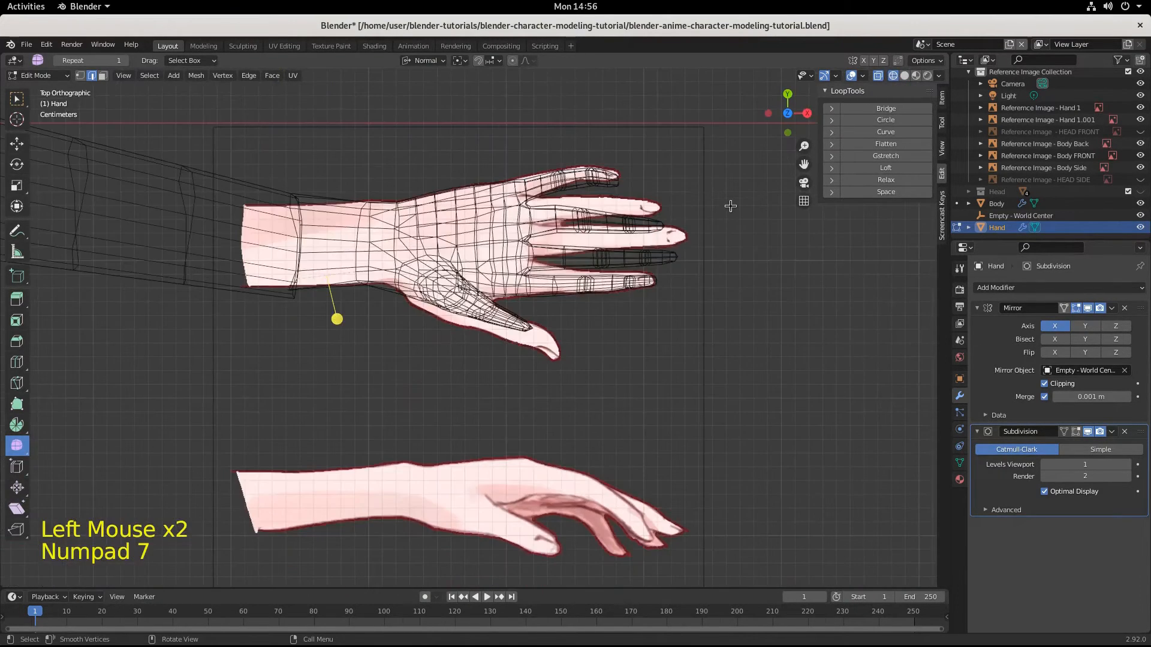
{"action": "left_click_drag", "start_coordinate": [300, 180], "coordinate": [341, 299]}
{"action": "left_click", "coordinate": [332, 155]}
{"action": "left_click_drag", "start_coordinate": [328, 161], "coordinate": [330, 237]}
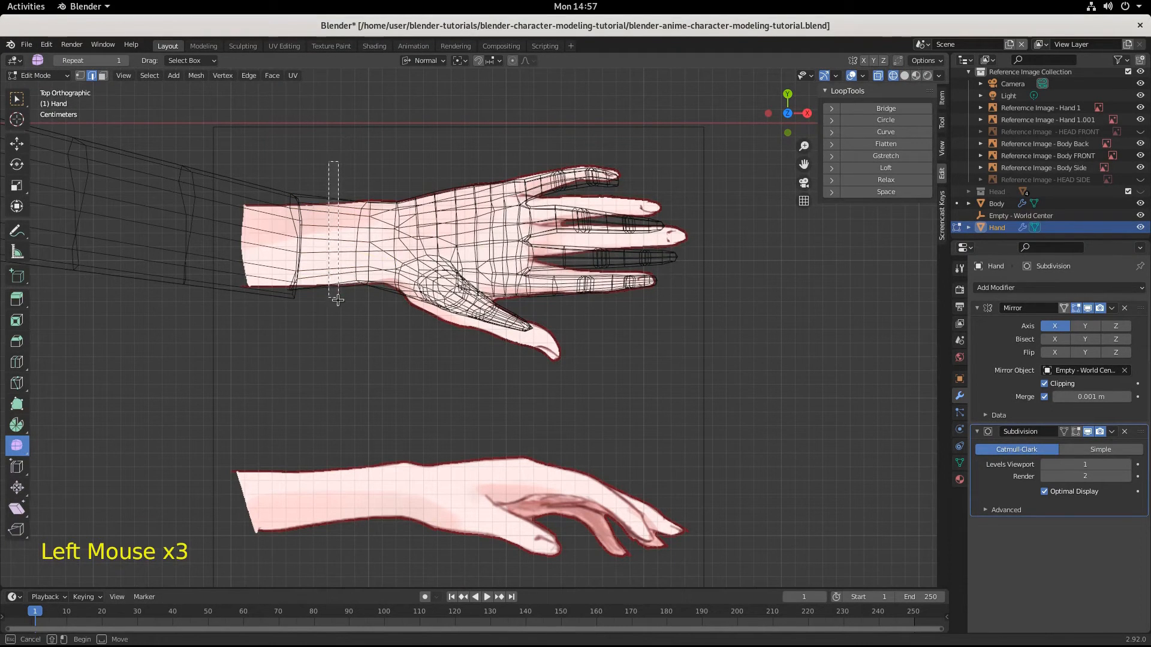
{"action": "left_click_drag", "start_coordinate": [337, 300], "coordinate": [338, 300]}
{"action": "left_click", "coordinate": [905, 76]}
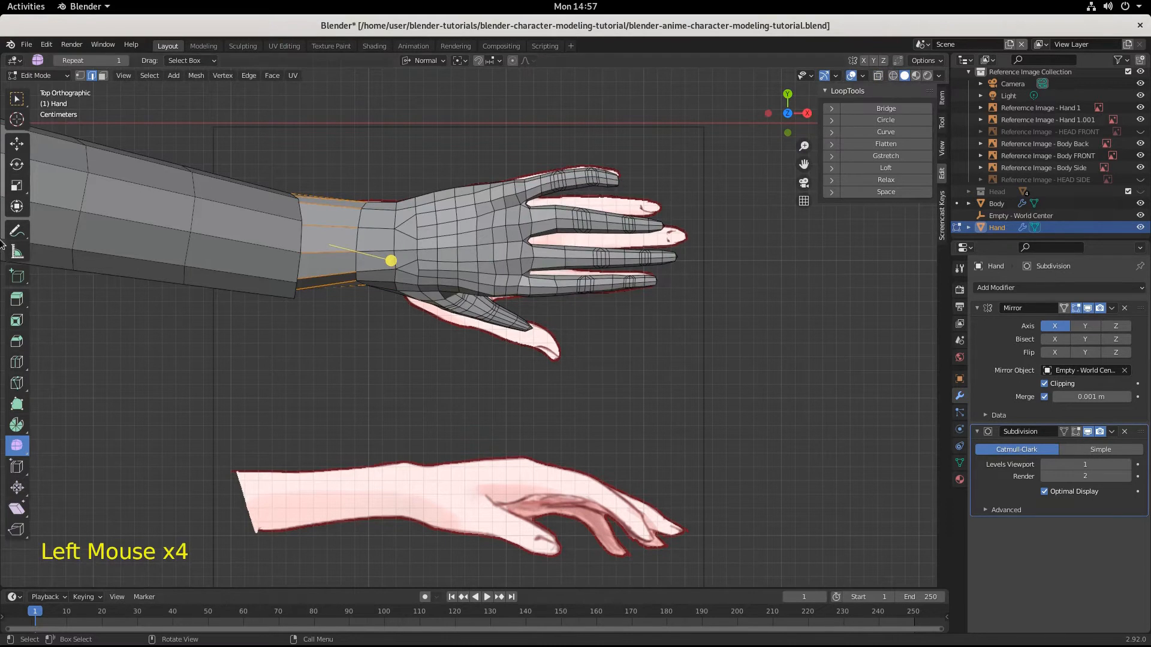
Select the ring of faces at the hand's wrist end, next to the forearm, in face select mode and delete those faces.
{"action": "left_click", "coordinate": [102, 75]}
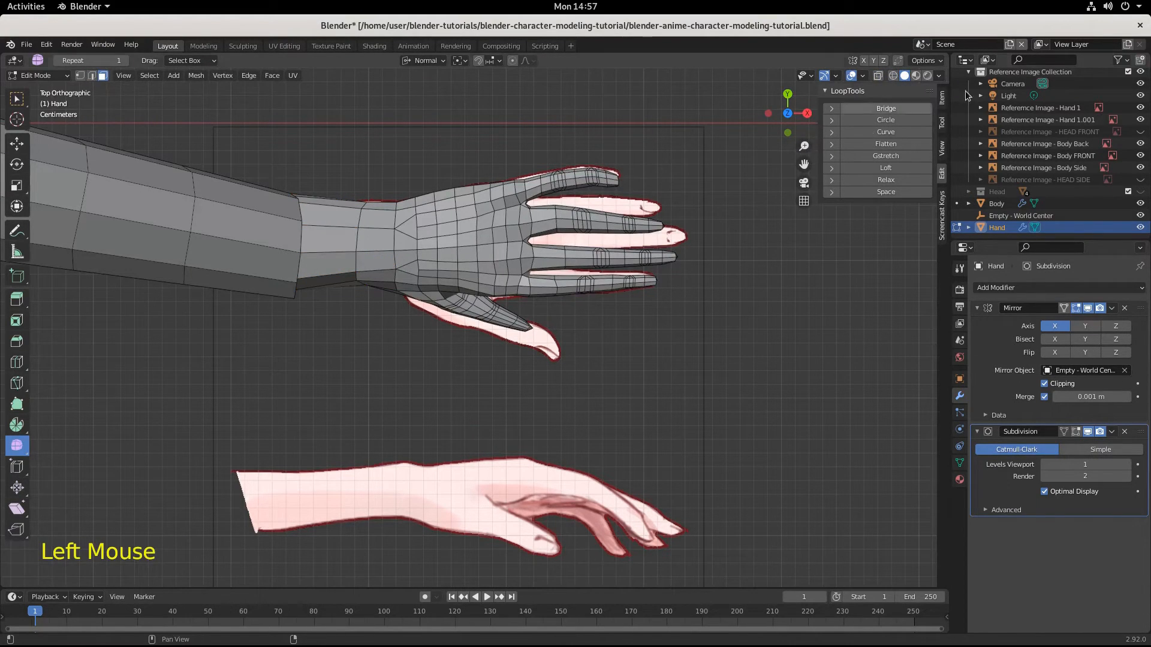
{"action": "left_click", "coordinate": [893, 76]}
{"action": "left_click", "coordinate": [324, 195]}
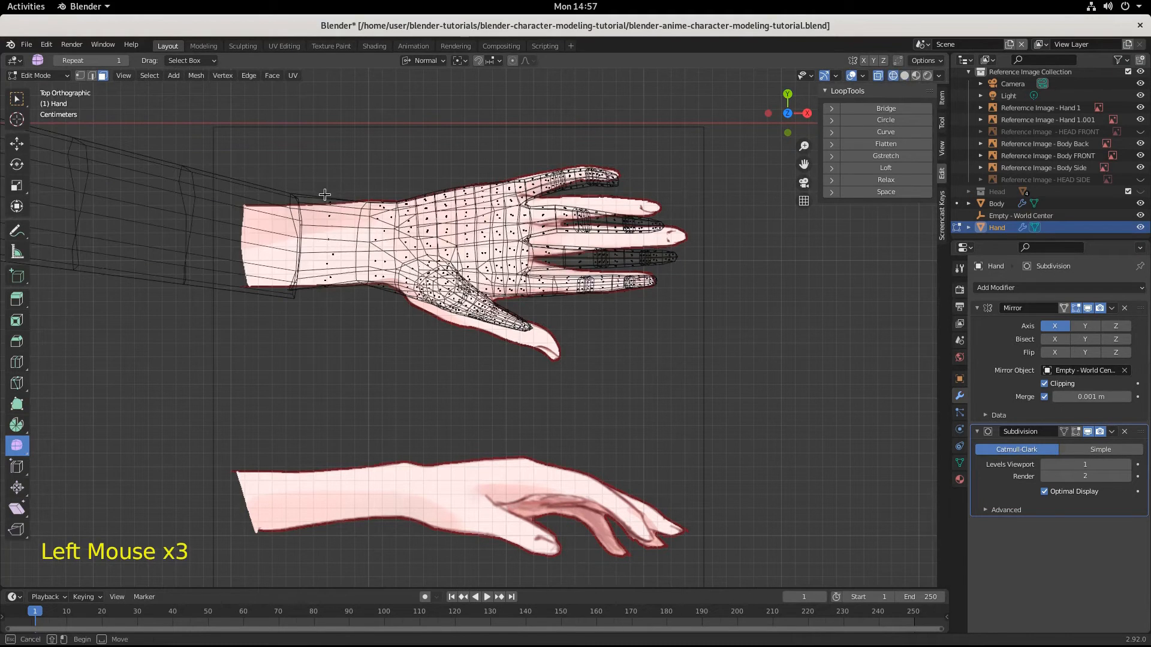
{"action": "left_click_drag", "start_coordinate": [342, 295], "coordinate": [342, 296]}
{"action": "left_click", "coordinate": [905, 75]}
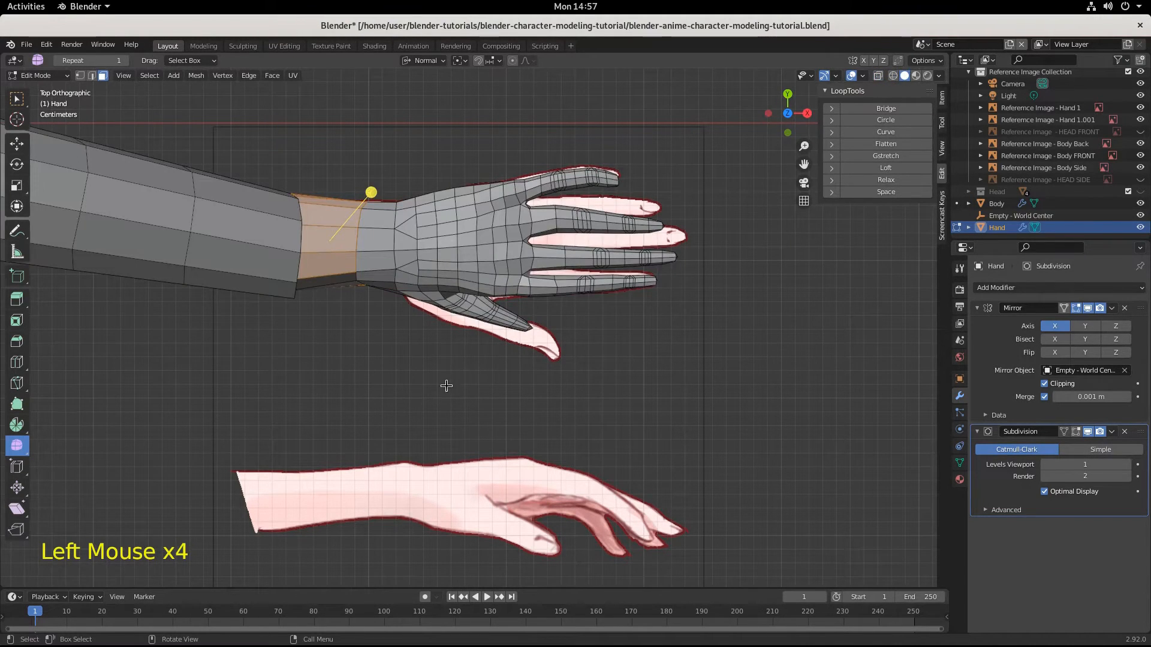
{"action": "key", "text": "x"}
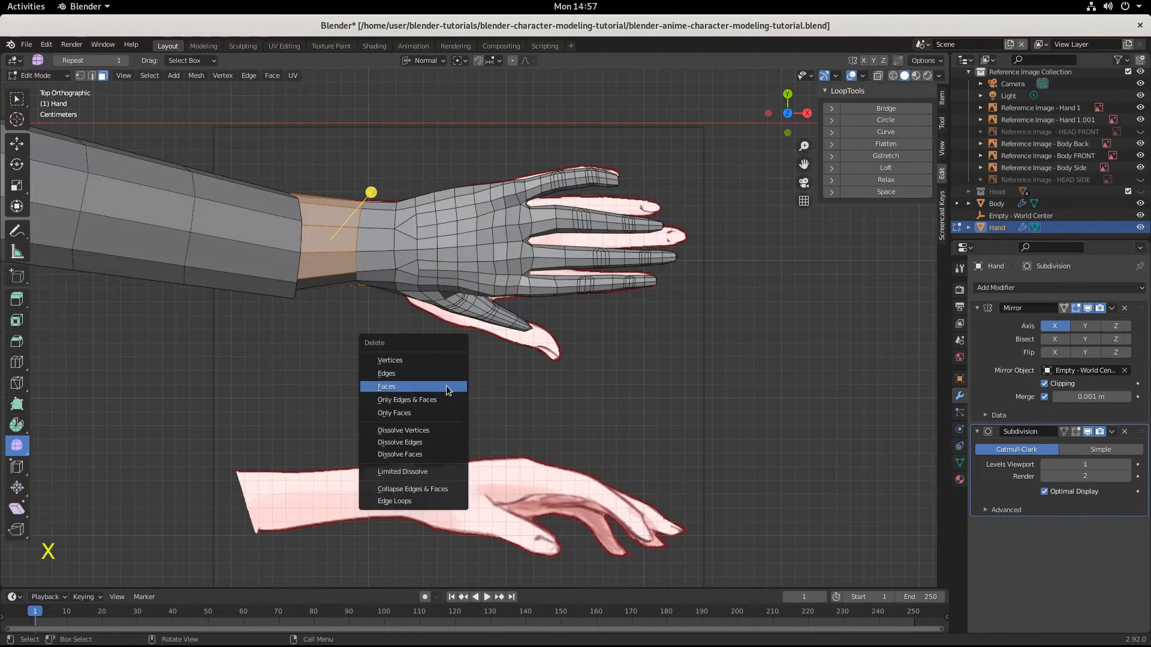
{"action": "left_click", "coordinate": [446, 387]}
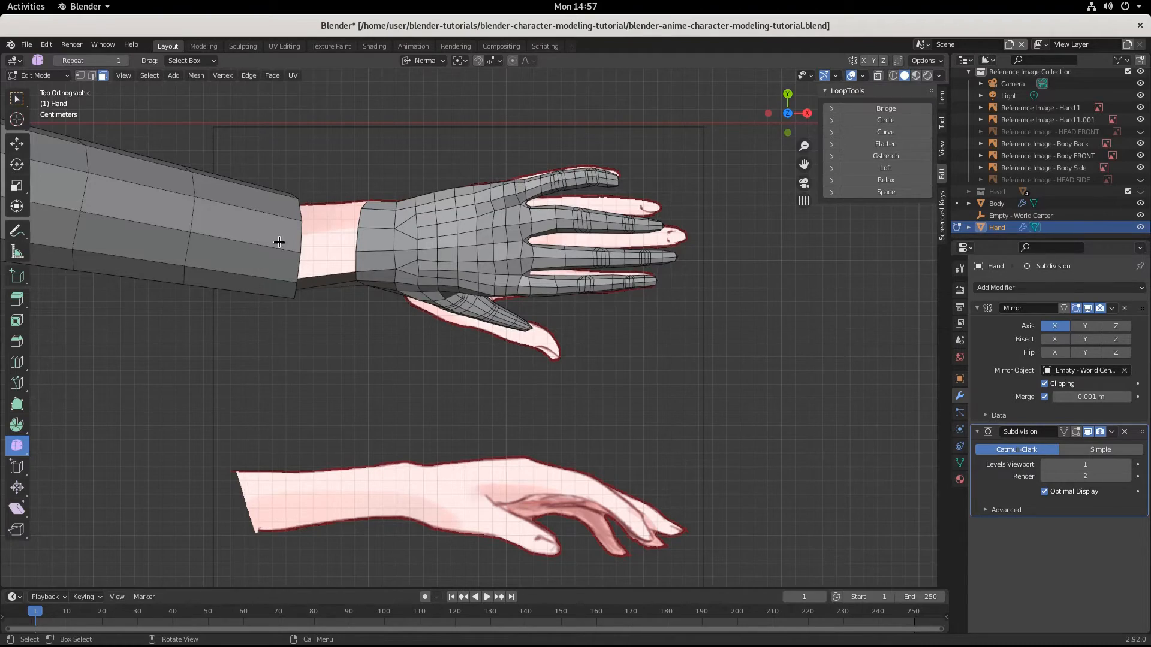
Delete the remaining faces on the underside of the hand's wrist section between the arm and the palm.
{"action": "scroll", "coordinate": [178, 282], "scroll_direction": "down", "scroll_amount": 6}
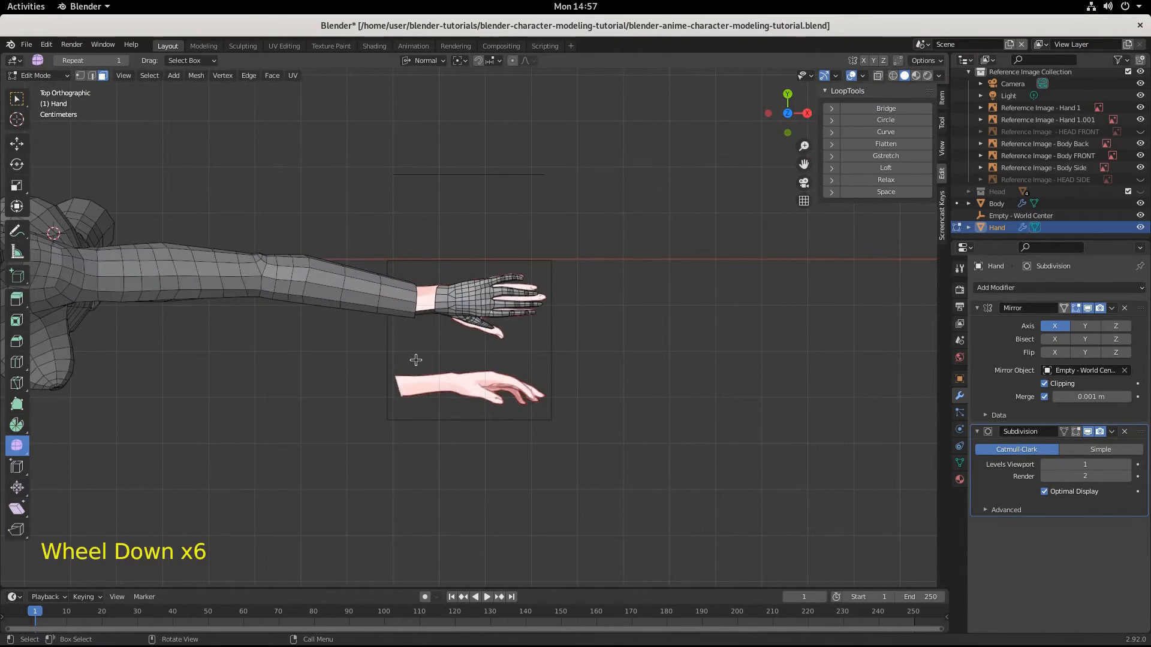
{"action": "middle_click_drag", "start_coordinate": [416, 360], "coordinate": [484, 277]}
{"action": "scroll", "coordinate": [414, 327], "scroll_direction": "up", "scroll_amount": 2}
{"action": "scroll", "coordinate": [424, 357], "scroll_direction": "up", "scroll_amount": 3}
{"action": "left_click_drag", "start_coordinate": [346, 259], "coordinate": [357, 326]}
{"action": "key", "text": "Delete"}
{"action": "left_click", "coordinate": [351, 336]}
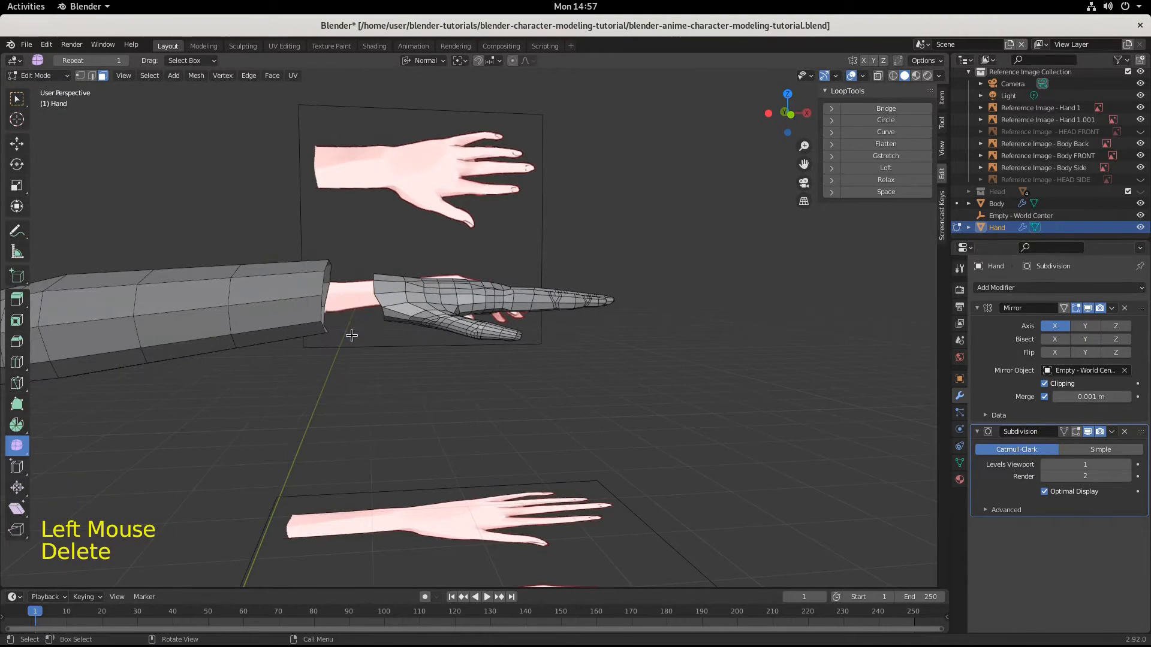
{"action": "scroll", "coordinate": [351, 335], "scroll_direction": "up", "scroll_amount": 3}
{"action": "scroll", "coordinate": [349, 339], "scroll_direction": "down", "scroll_amount": 4}
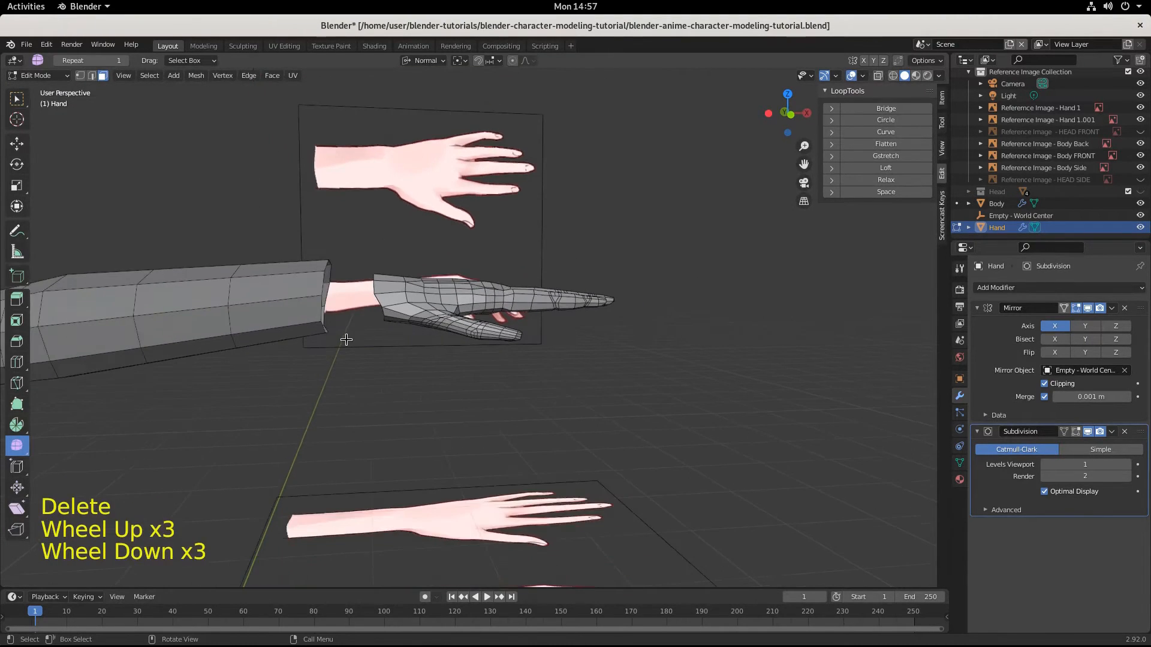
Scale the entire hand mesh up uniformly by a factor of 1.224 and move it about 0.006 m outward along X.
{"action": "scroll", "coordinate": [329, 355], "scroll_direction": "down", "scroll_amount": 8}
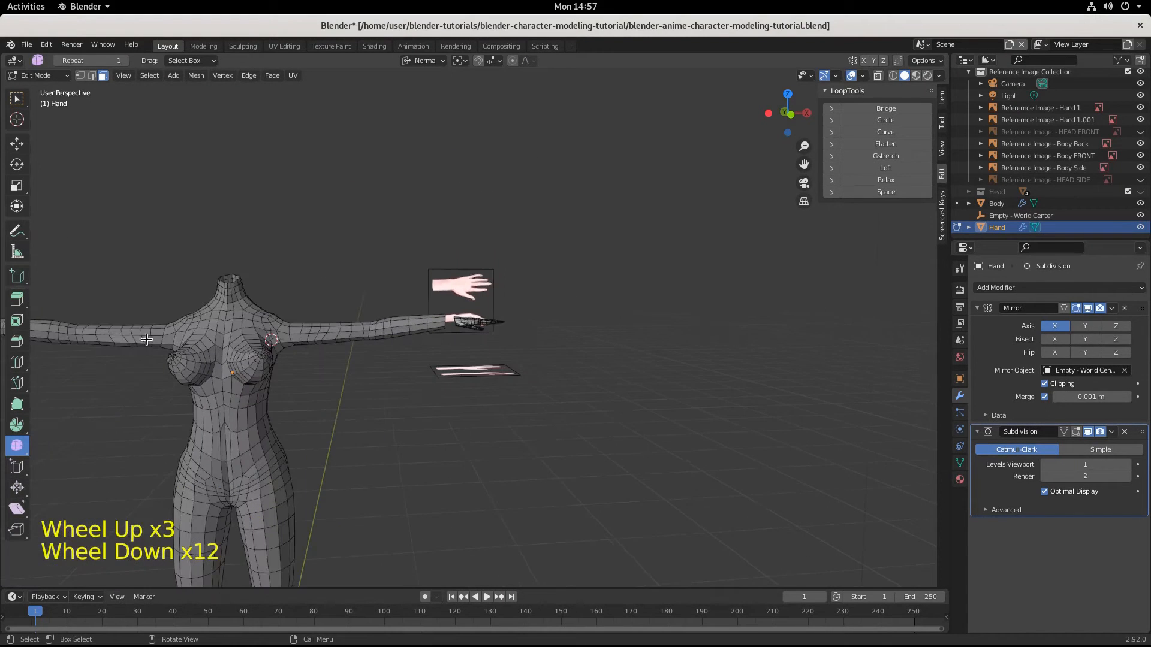
{"action": "scroll", "coordinate": [500, 345], "scroll_direction": "up", "scroll_amount": 7}
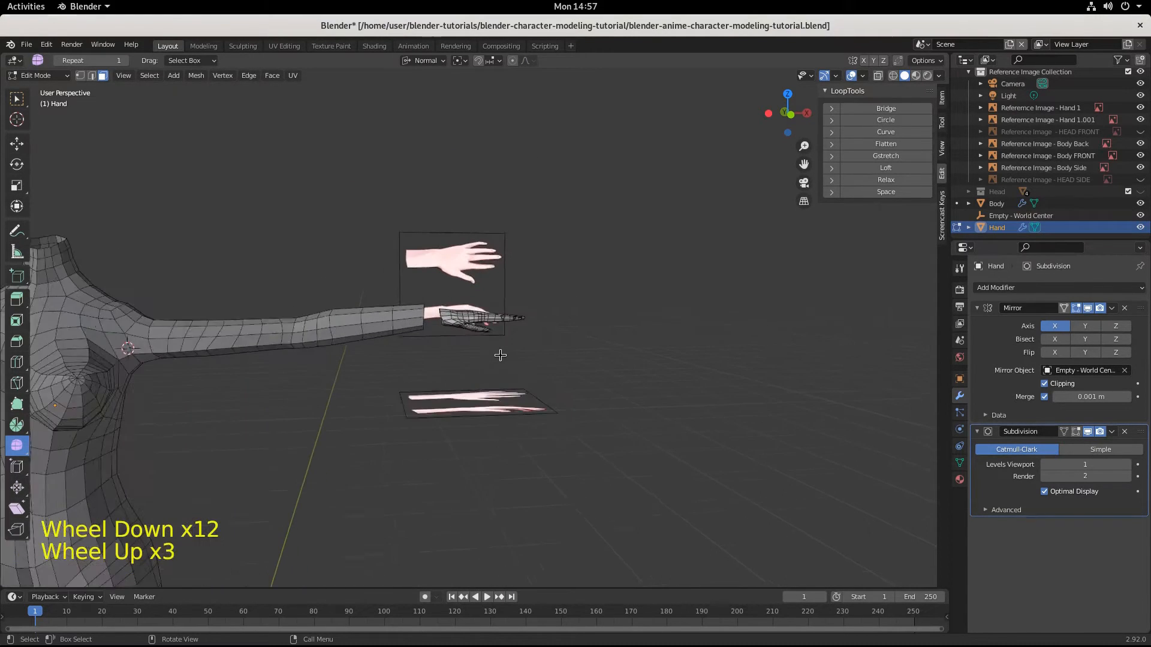
{"action": "mouse_move", "coordinate": [526, 373]}
{"action": "middle_mouse_down"}
{"action": "mouse_move", "coordinate": [495, 375]}
{"action": "mouse_move", "coordinate": [505, 368]}
{"action": "middle_mouse_up"}
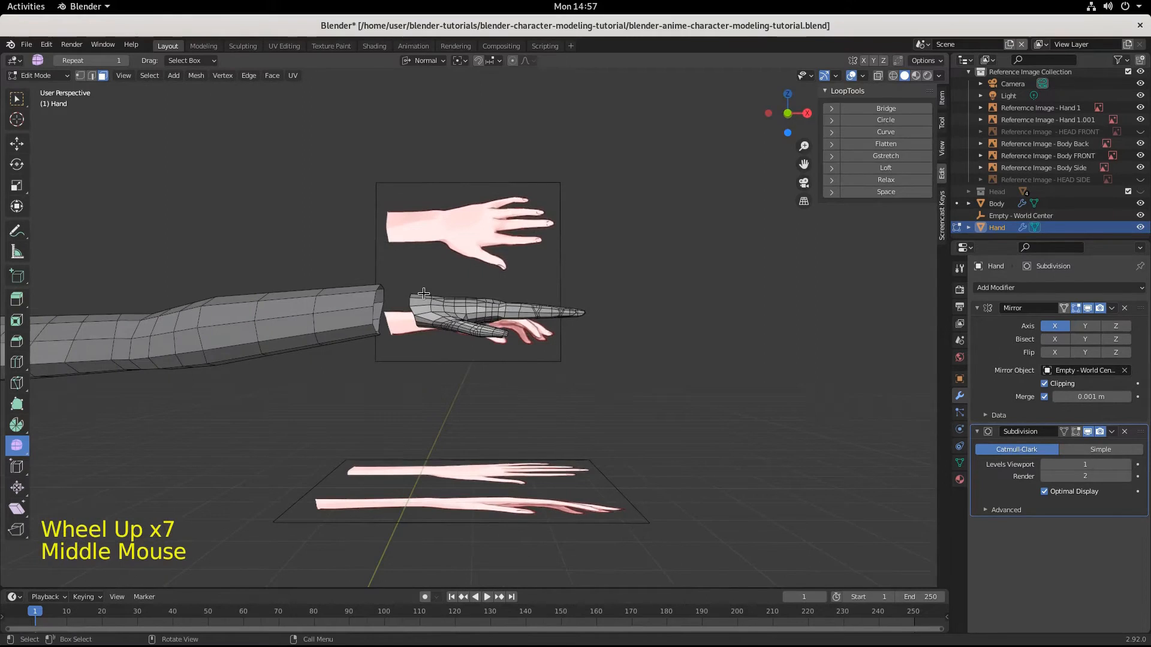
{"action": "left_click_drag", "start_coordinate": [399, 248], "coordinate": [671, 386]}
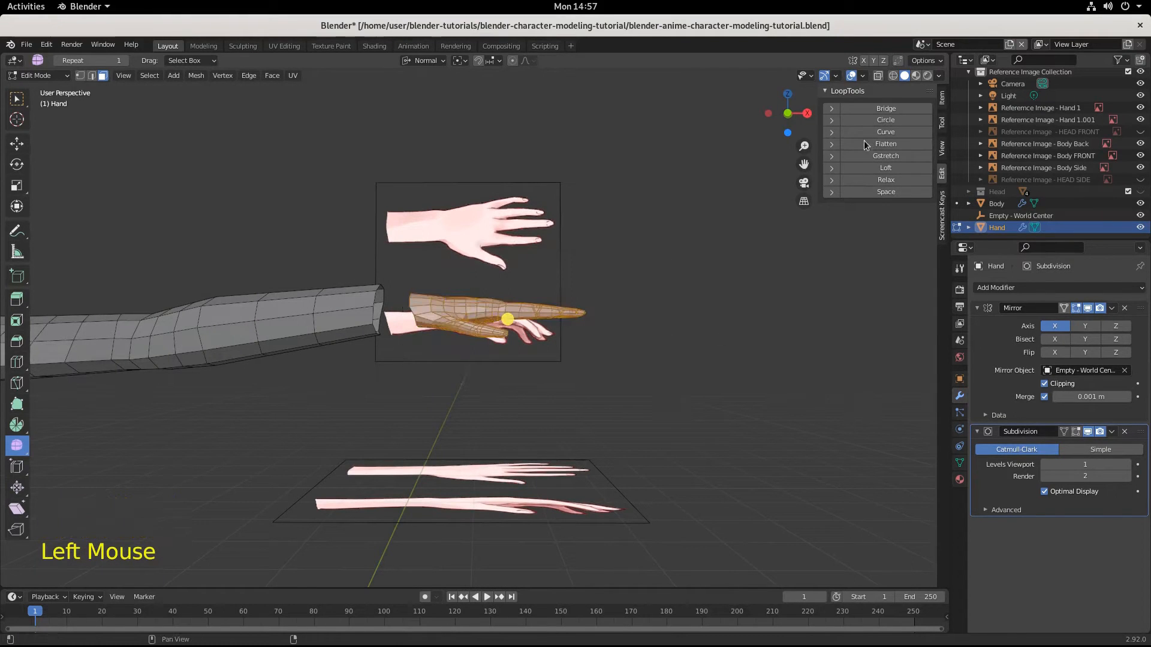
{"action": "left_click", "coordinate": [893, 76]}
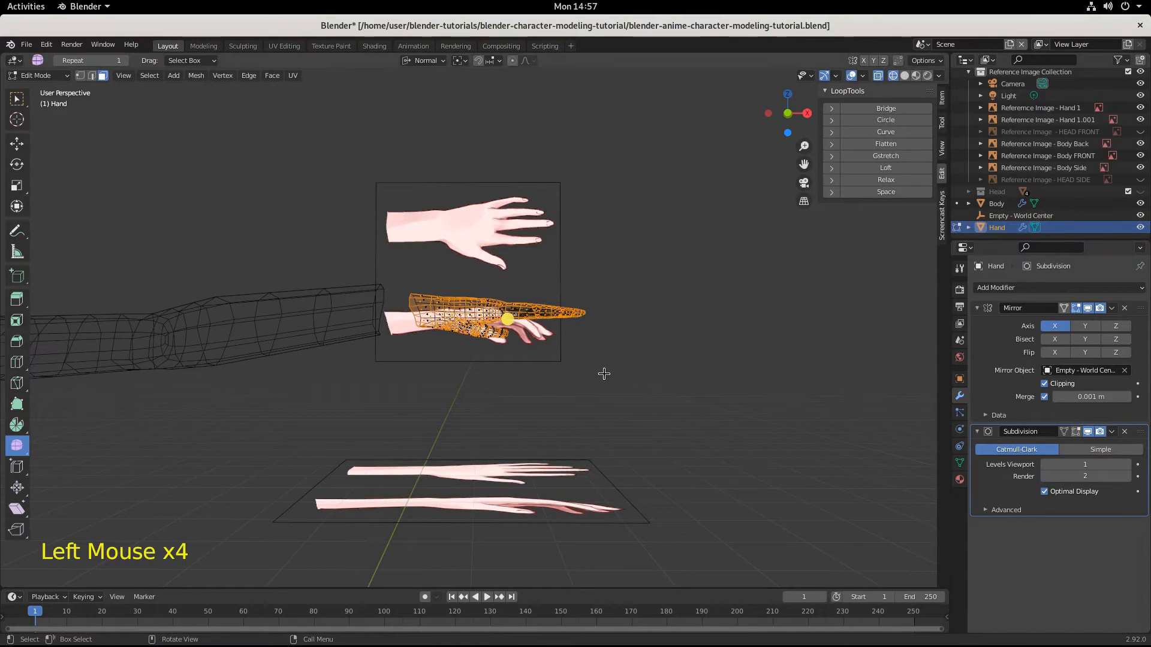
{"action": "key", "text": "a"}
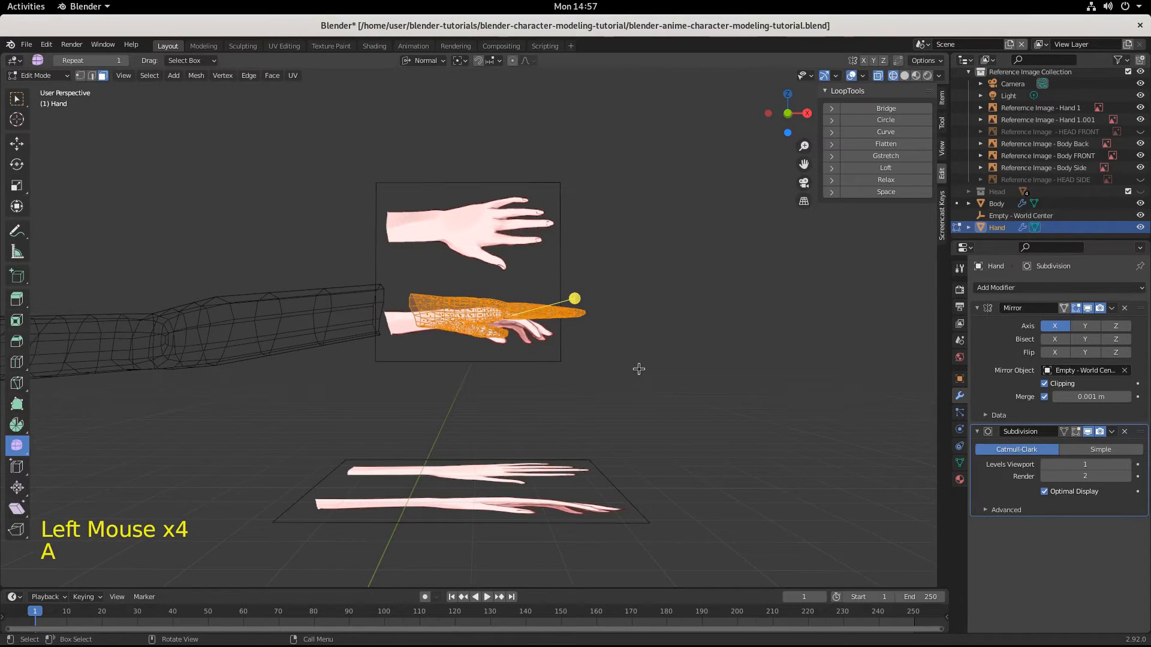
{"action": "key", "text": "s"}
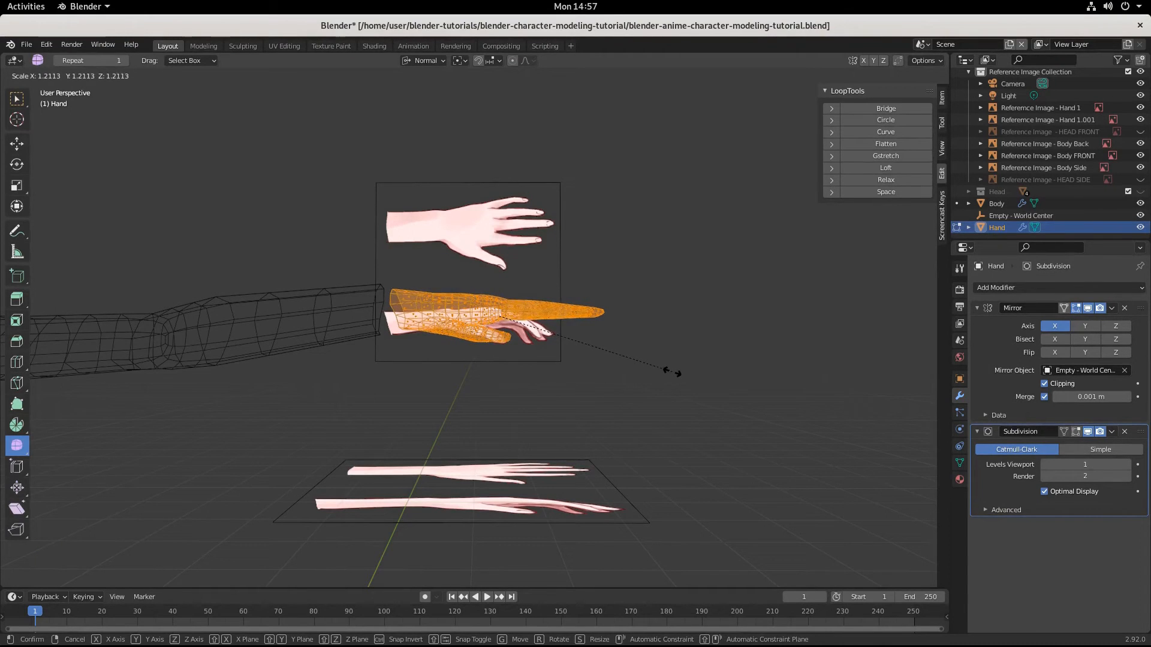
{"action": "left_click", "coordinate": [674, 373]}
{"action": "key", "text": "g"}
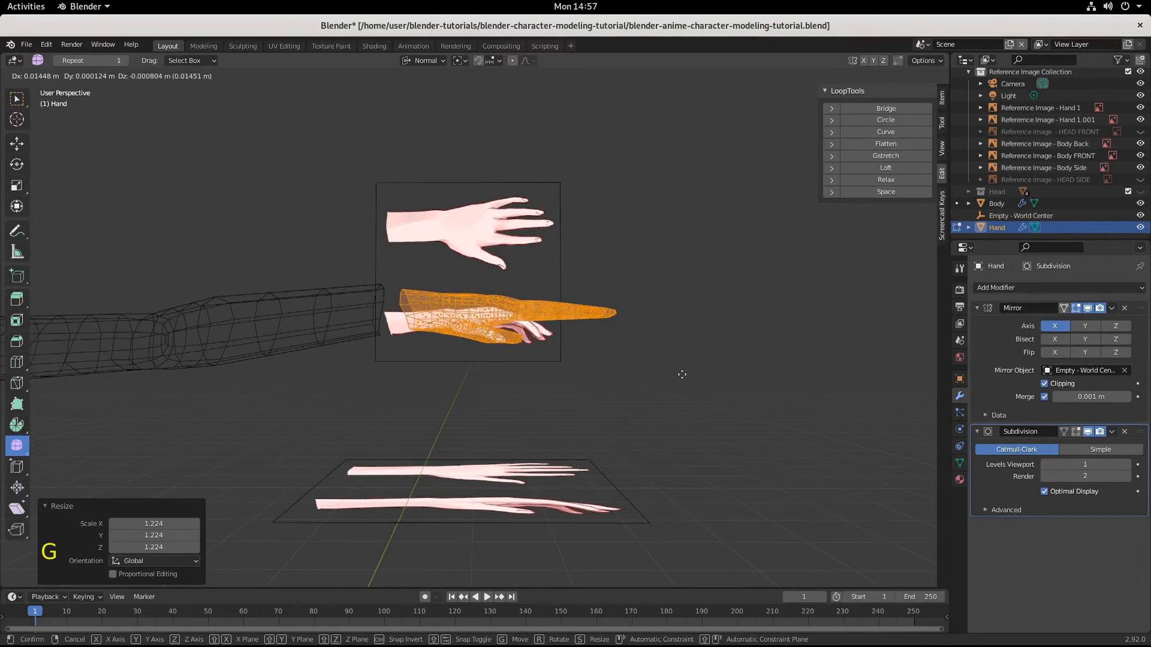
{"action": "left_click", "coordinate": [675, 374]}
Examine the enlarged hand's size and position against the arm and whole body in solid view from several angles.
{"action": "middle_click_drag", "start_coordinate": [573, 369], "coordinate": [686, 287]}
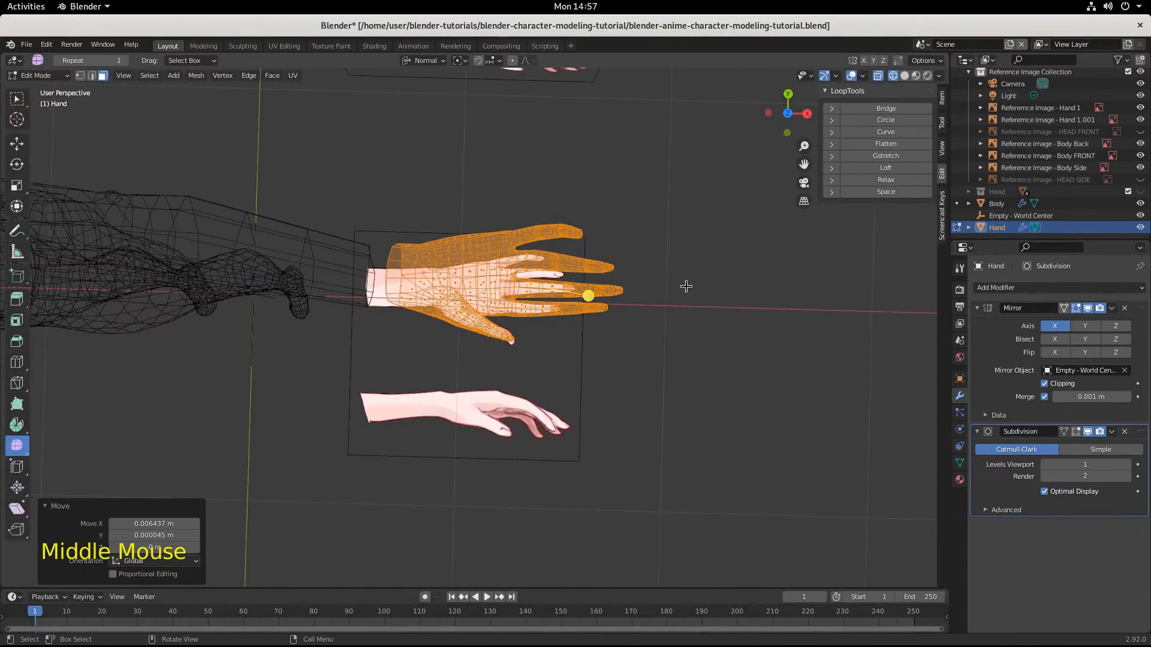
{"action": "left_click", "coordinate": [903, 76]}
{"action": "scroll", "coordinate": [480, 398], "scroll_direction": "down", "scroll_amount": 7}
{"action": "mouse_move", "coordinate": [480, 398]}
{"action": "middle_mouse_down"}
{"action": "mouse_move", "coordinate": [433, 382]}
{"action": "mouse_move", "coordinate": [452, 246]}
{"action": "mouse_move", "coordinate": [370, 299]}
{"action": "mouse_move", "coordinate": [304, 300]}
{"action": "mouse_move", "coordinate": [359, 300]}
{"action": "mouse_move", "coordinate": [356, 367]}
{"action": "mouse_move", "coordinate": [453, 383]}
{"action": "mouse_move", "coordinate": [399, 375]}
{"action": "middle_mouse_up"}
{"action": "scroll", "coordinate": [356, 367], "scroll_direction": "down", "scroll_amount": 4}
{"action": "scroll", "coordinate": [420, 378], "scroll_direction": "up", "scroll_amount": 2}
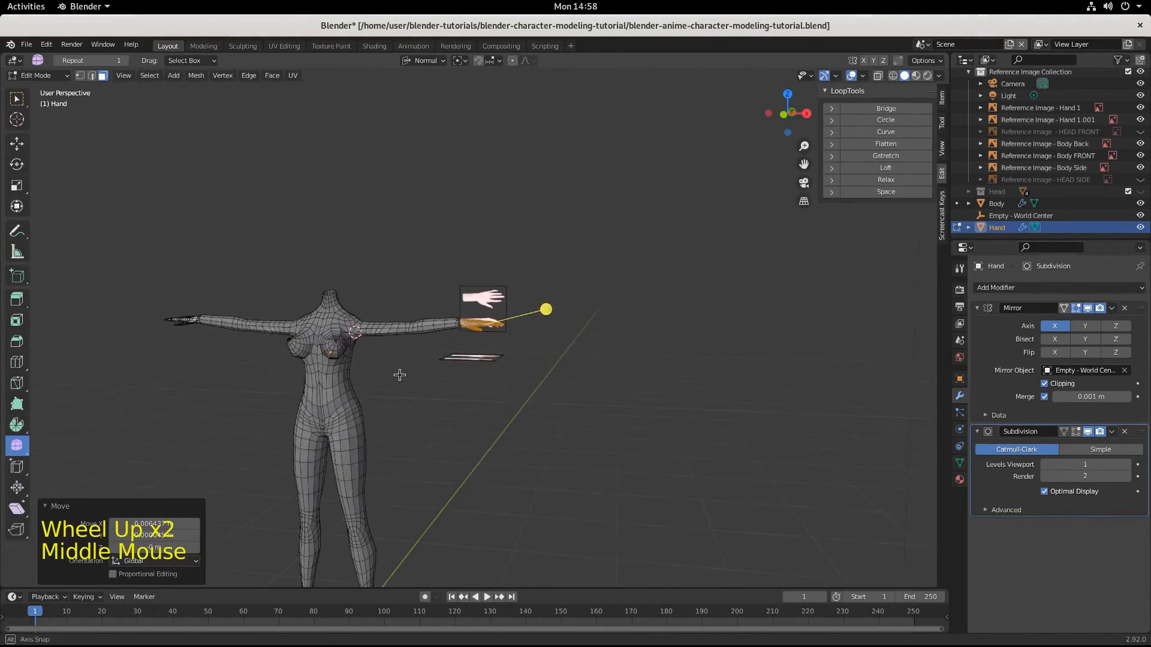
{"action": "middle_click_drag", "start_coordinate": [400, 375], "coordinate": [391, 374]}
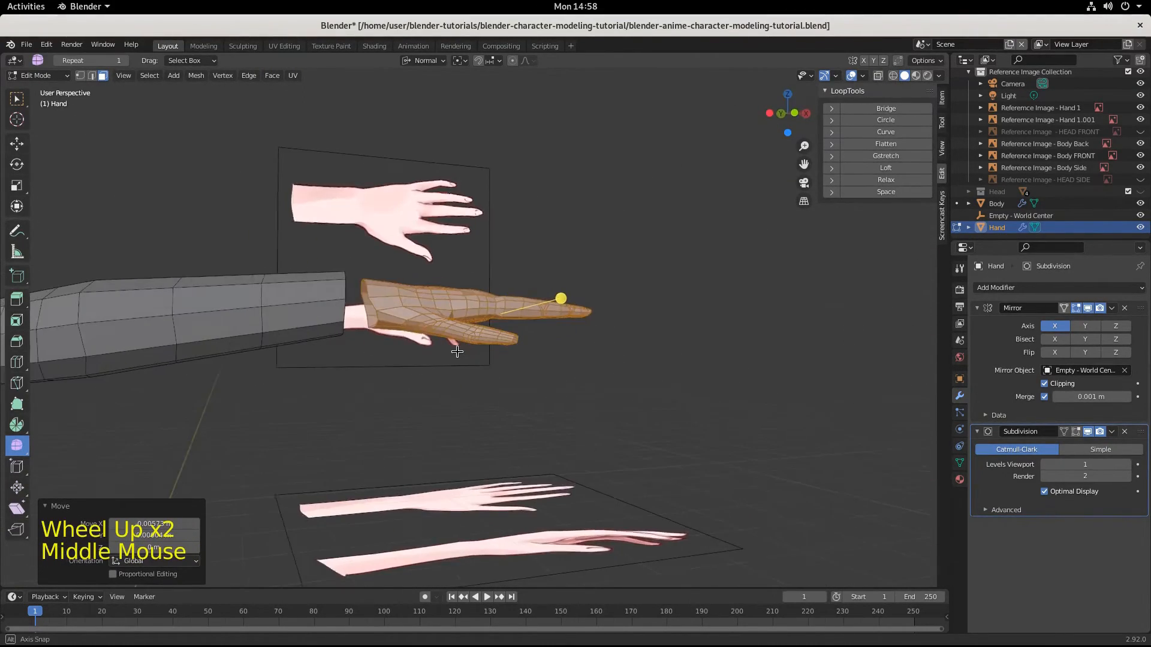
{"action": "middle_click_drag", "start_coordinate": [453, 345], "coordinate": [431, 388]}
Leave Edit Mode on the hand and make the Body mesh the active object in Object Mode.
{"action": "left_click", "coordinate": [1001, 203]}
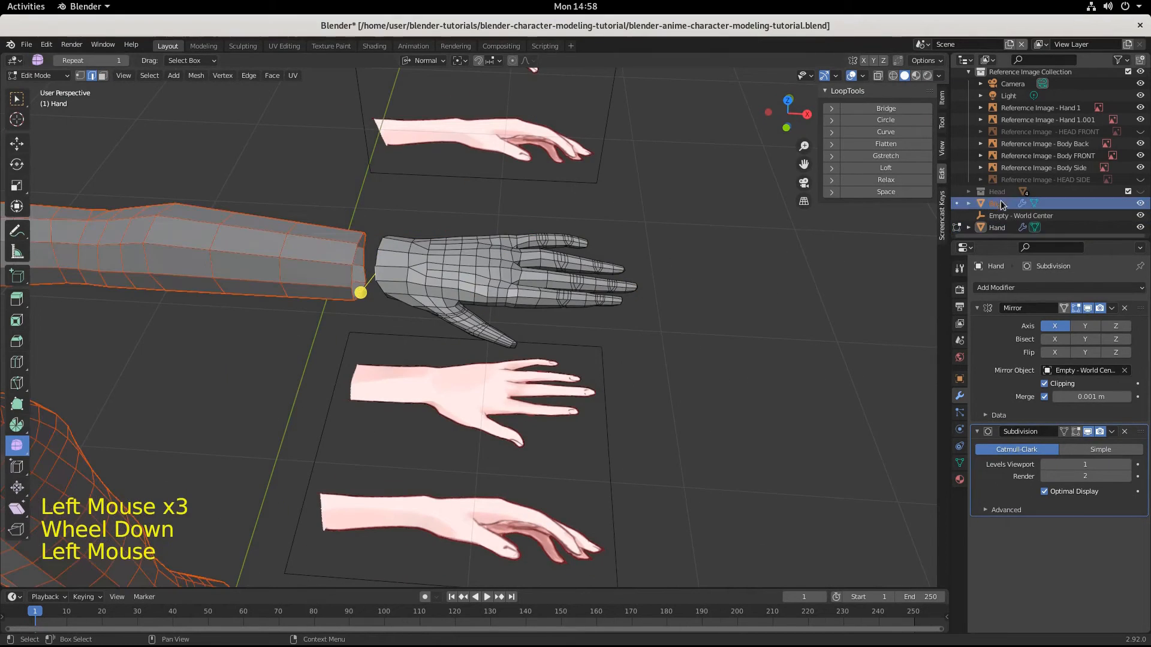
{"action": "left_click", "coordinate": [1001, 204]}
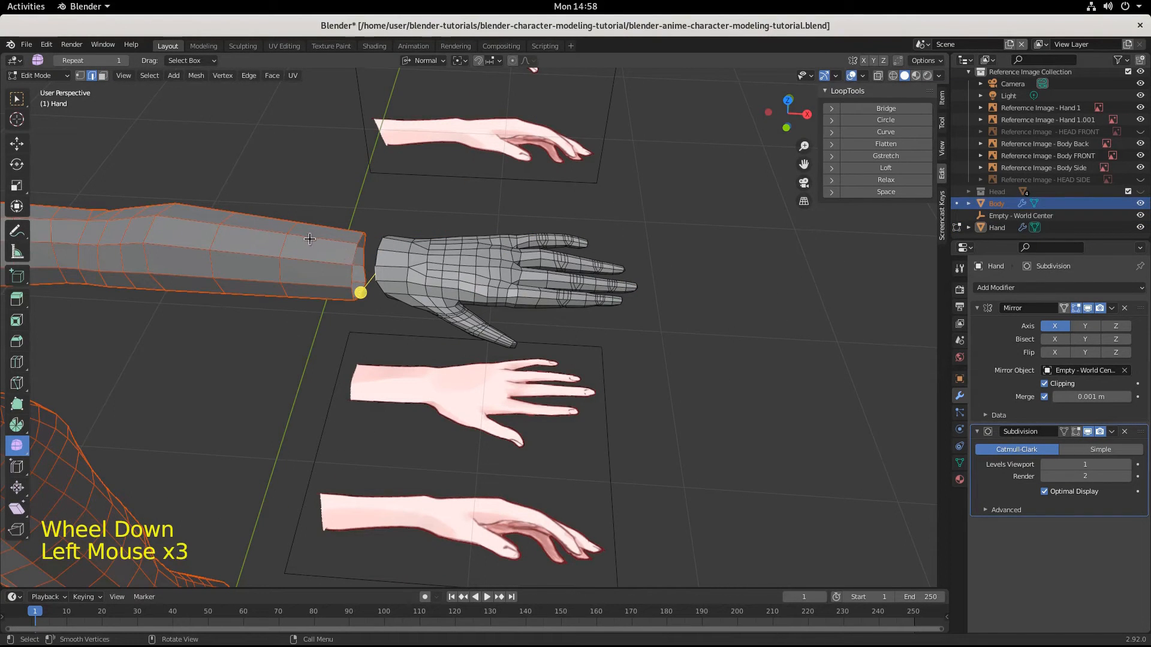
{"action": "left_click", "coordinate": [41, 76]}
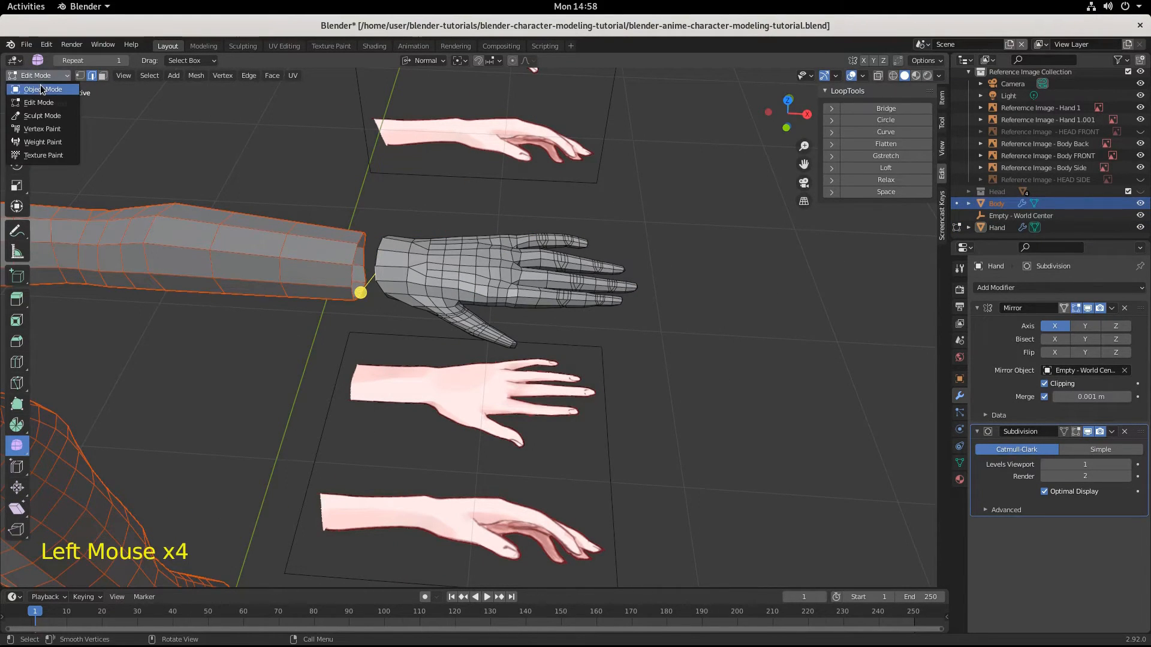
{"action": "left_click", "coordinate": [41, 89]}
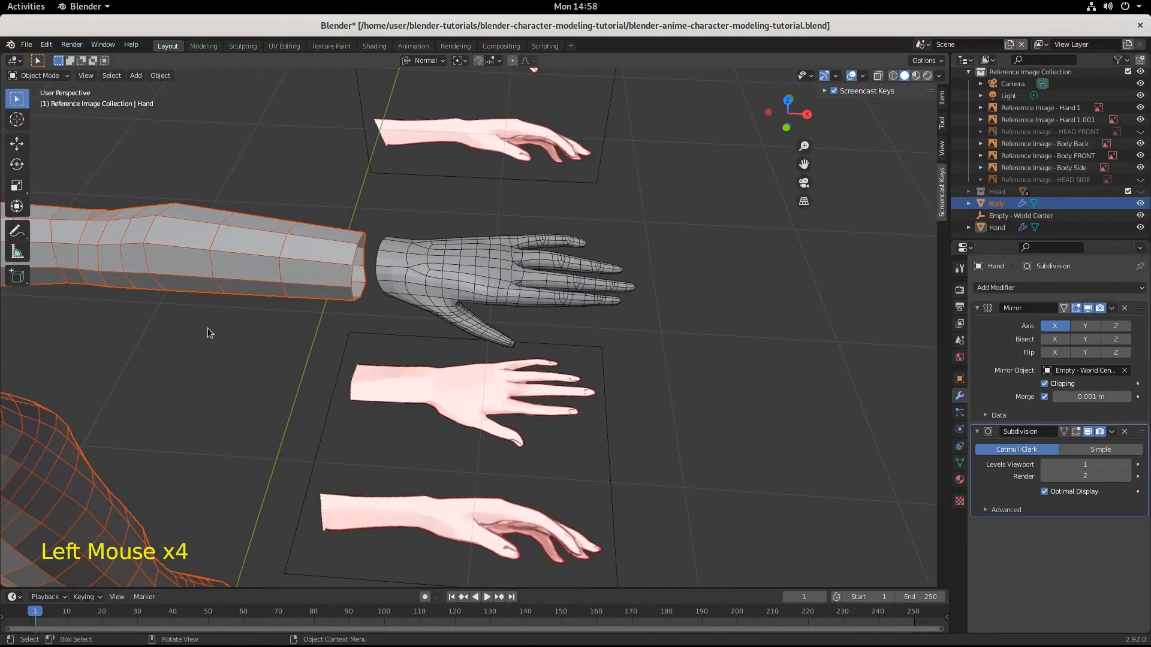
{"action": "left_click", "coordinate": [239, 248]}
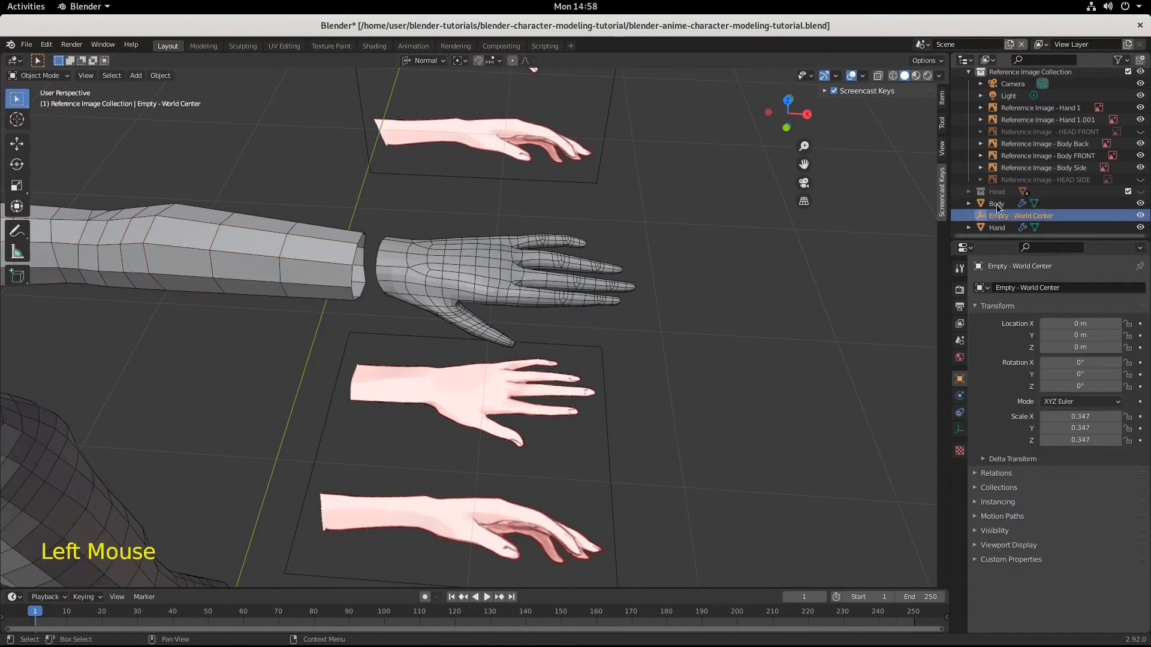
{"action": "left_click", "coordinate": [238, 249]}
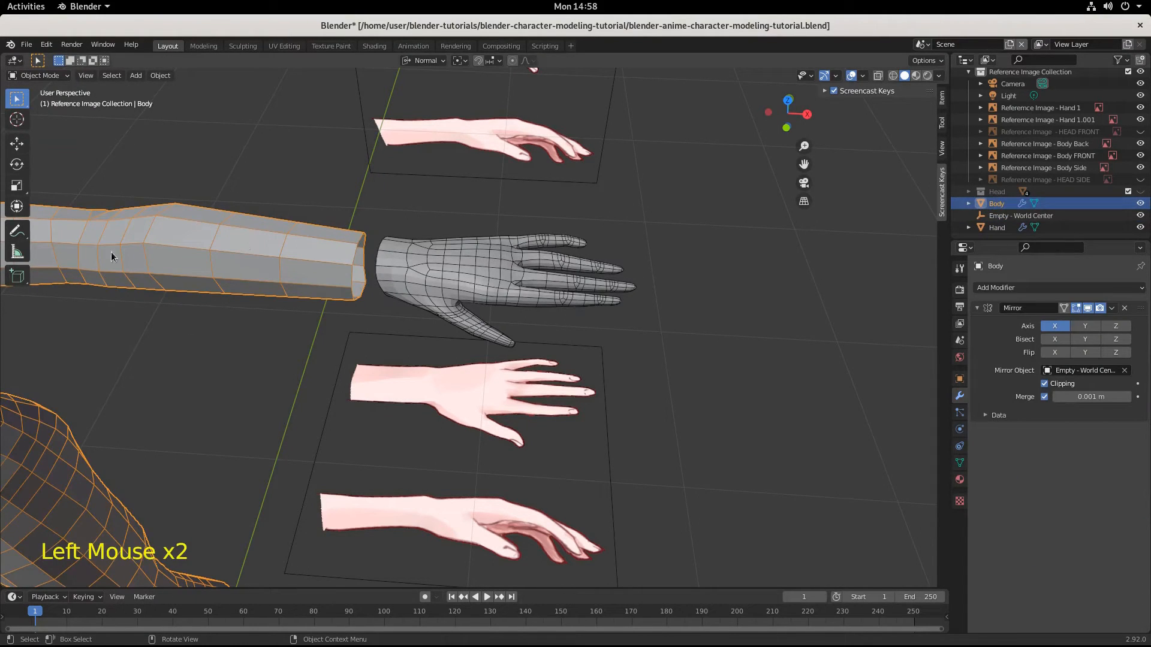
{"action": "left_click", "coordinate": [30, 76]}
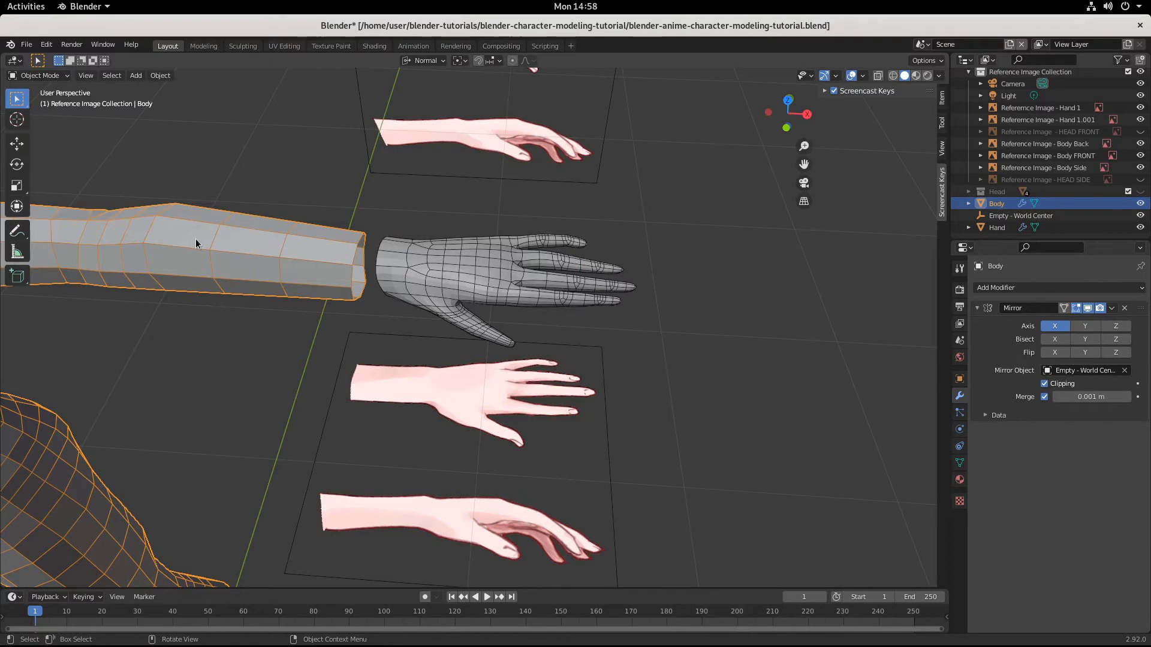
Enter Edit Mode on the Body mesh and select the open edge loop at the arm's wrist end in top view.
{"action": "left_click", "coordinate": [33, 76]}
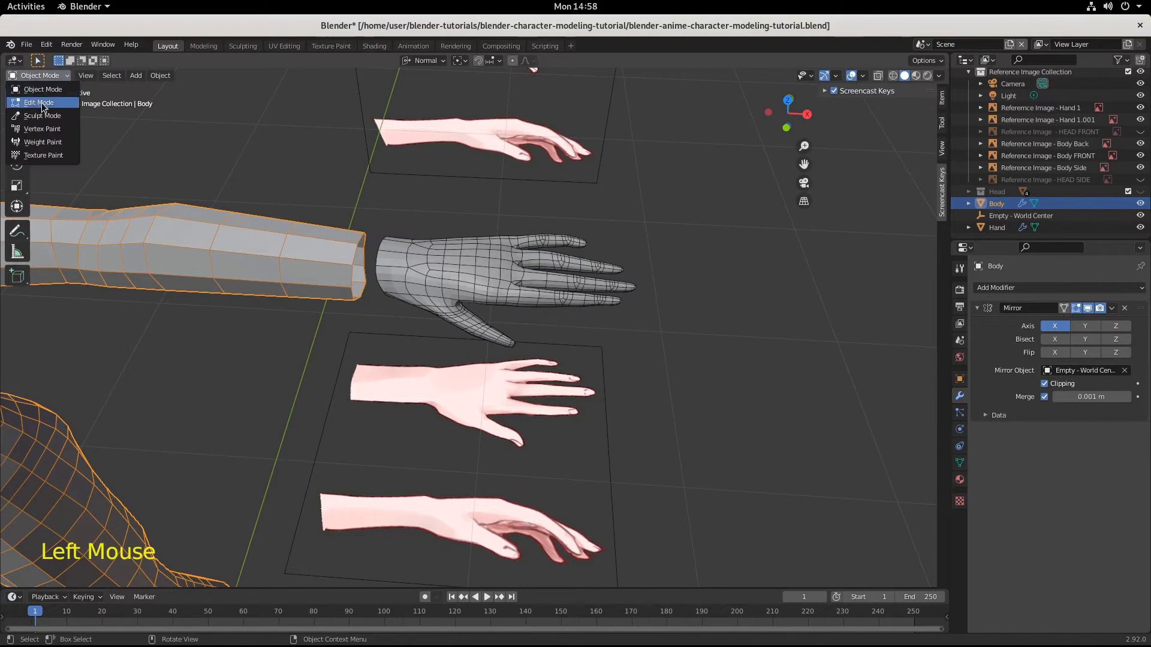
{"action": "left_click", "coordinate": [38, 97]}
{"action": "scroll", "coordinate": [395, 331], "scroll_direction": "up", "scroll_amount": 2}
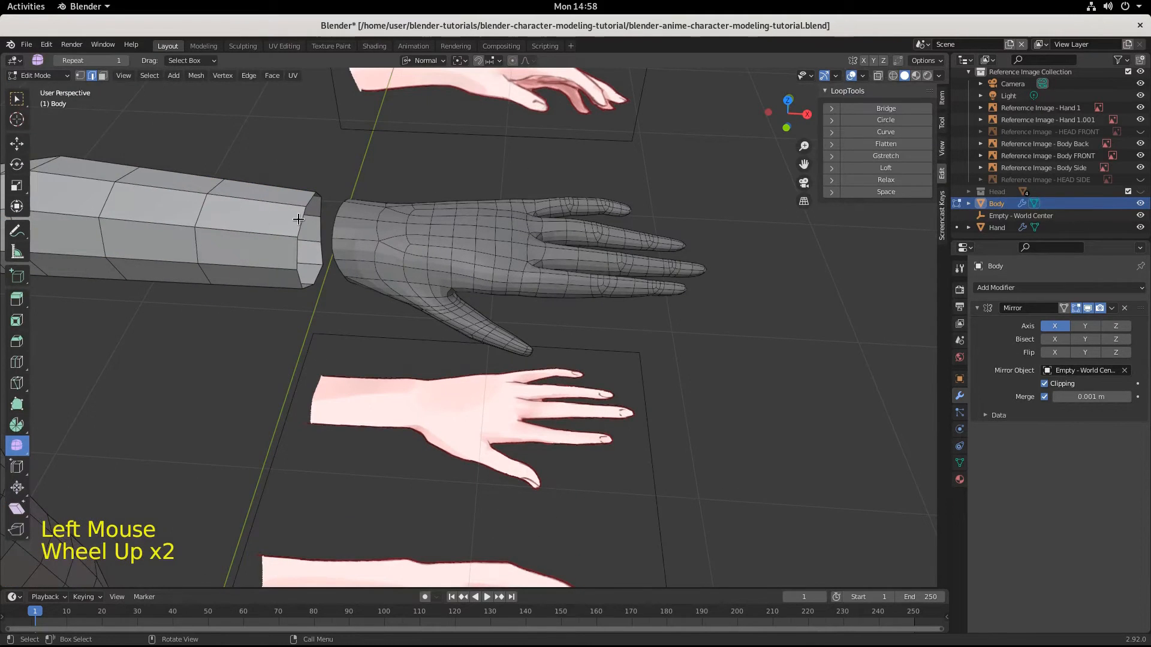
{"action": "left_click", "coordinate": [298, 219], "text": "alt"}
{"action": "middle_click_drag", "start_coordinate": [365, 365], "coordinate": [475, 478]}
{"action": "key", "text": "KP_7"}
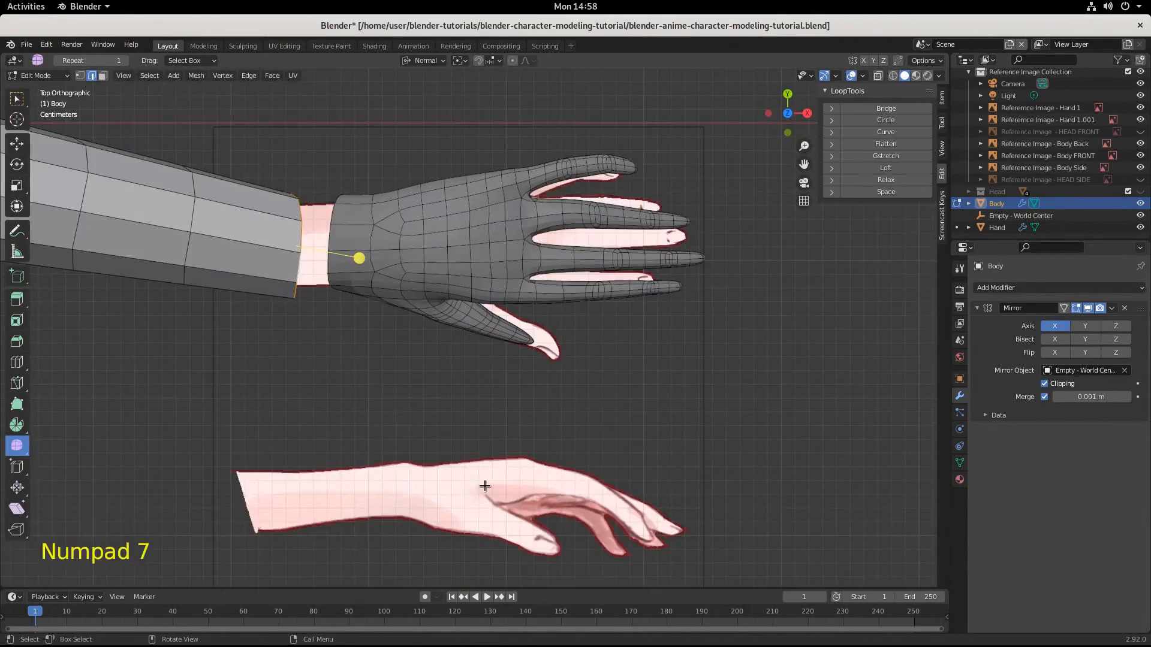
{"action": "scroll", "coordinate": [485, 486], "scroll_direction": "up", "scroll_amount": 3}
{"action": "middle_click_drag", "start_coordinate": [327, 357], "coordinate": [505, 407], "text": "shift"}
{"action": "key", "text": "r"}
{"action": "key", "text": "r"}
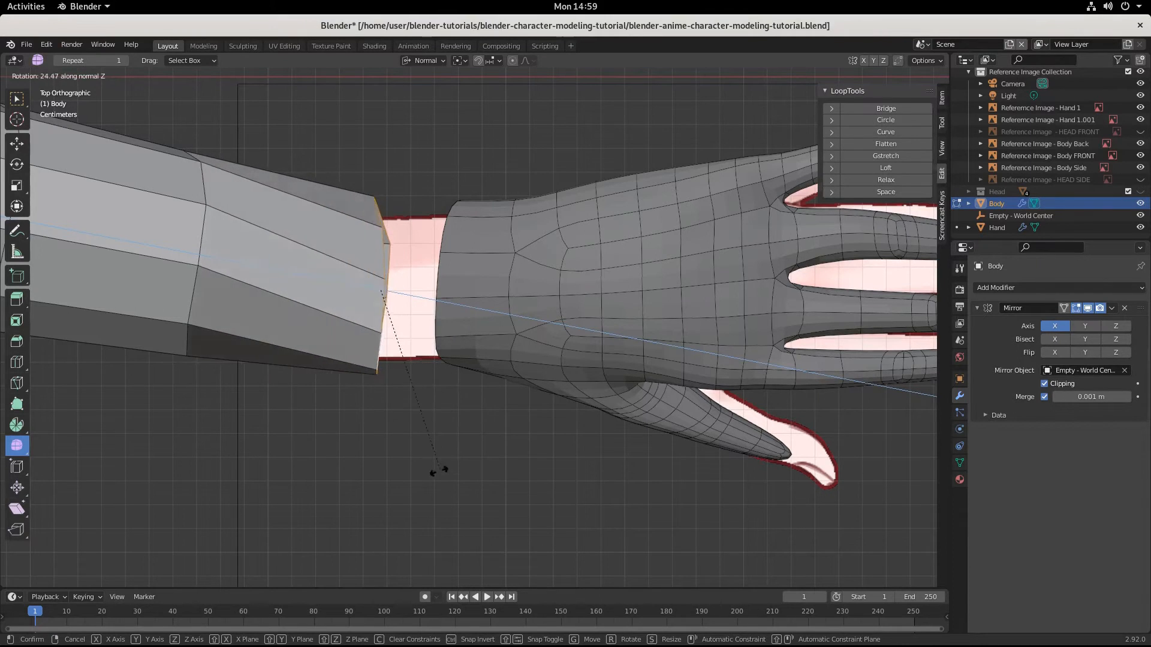
{"action": "right_click", "coordinate": [420, 333]}
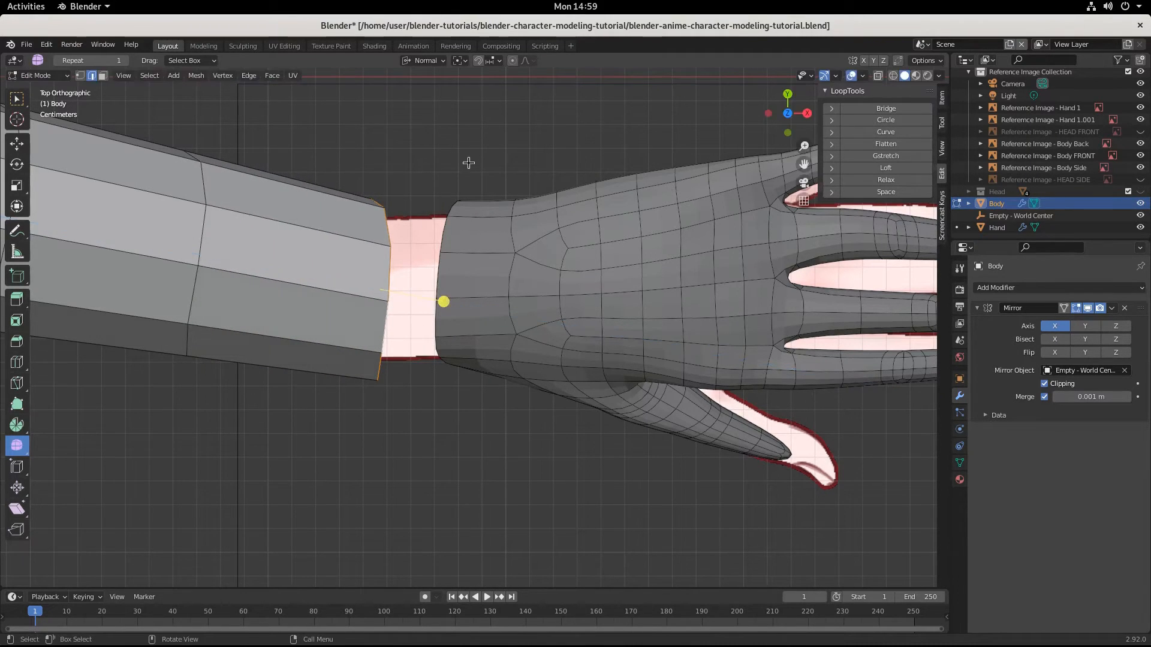
Turn on proportional editing with the arm's wrist edge loop selected and set its influence size to about 0.32.
{"action": "left_click", "coordinate": [513, 66]}
{"action": "scroll", "coordinate": [422, 248], "scroll_direction": "down", "scroll_amount": 6}
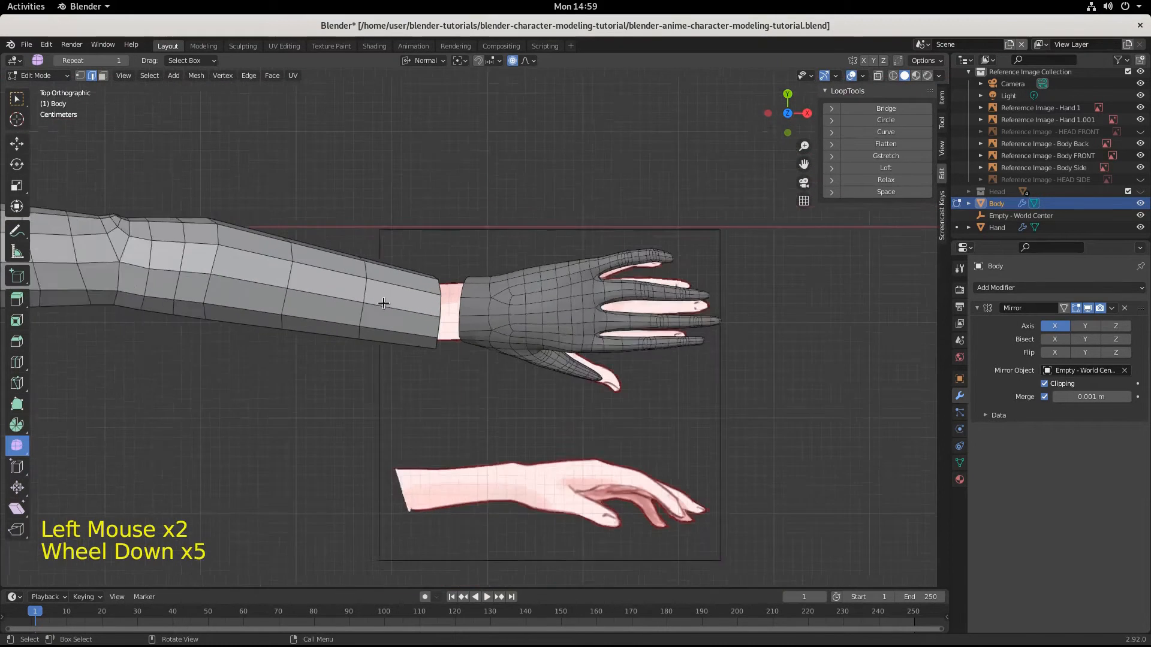
{"action": "left_click", "coordinate": [452, 320], "text": "alt"}
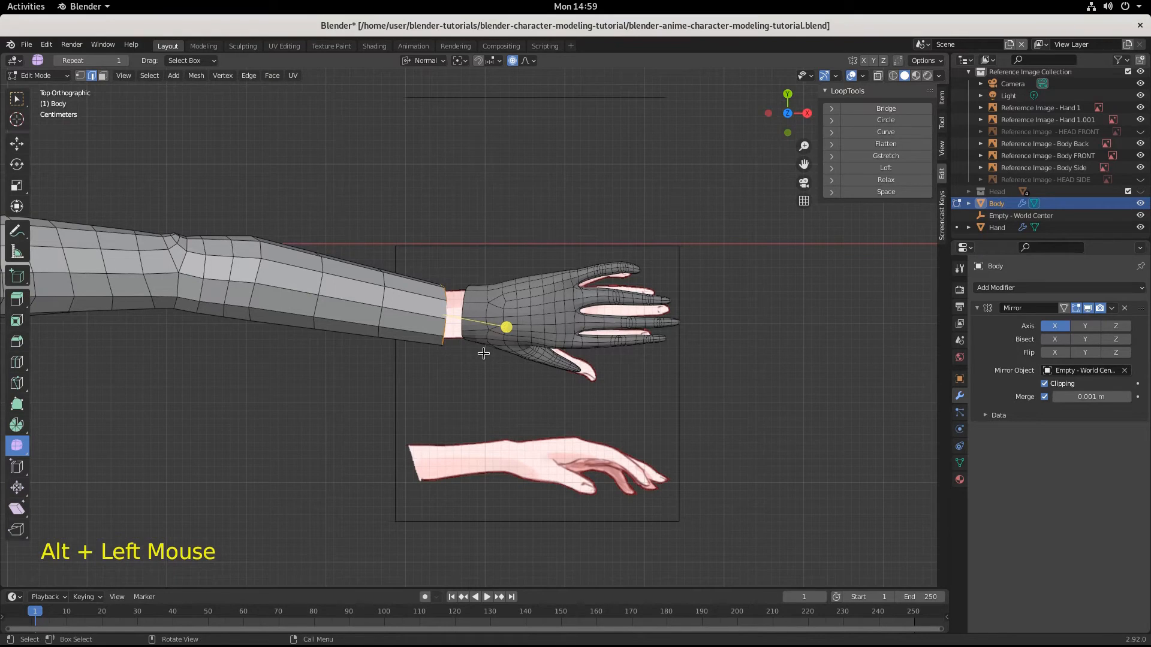
{"action": "key", "text": "r"}
{"action": "key", "text": "z"}
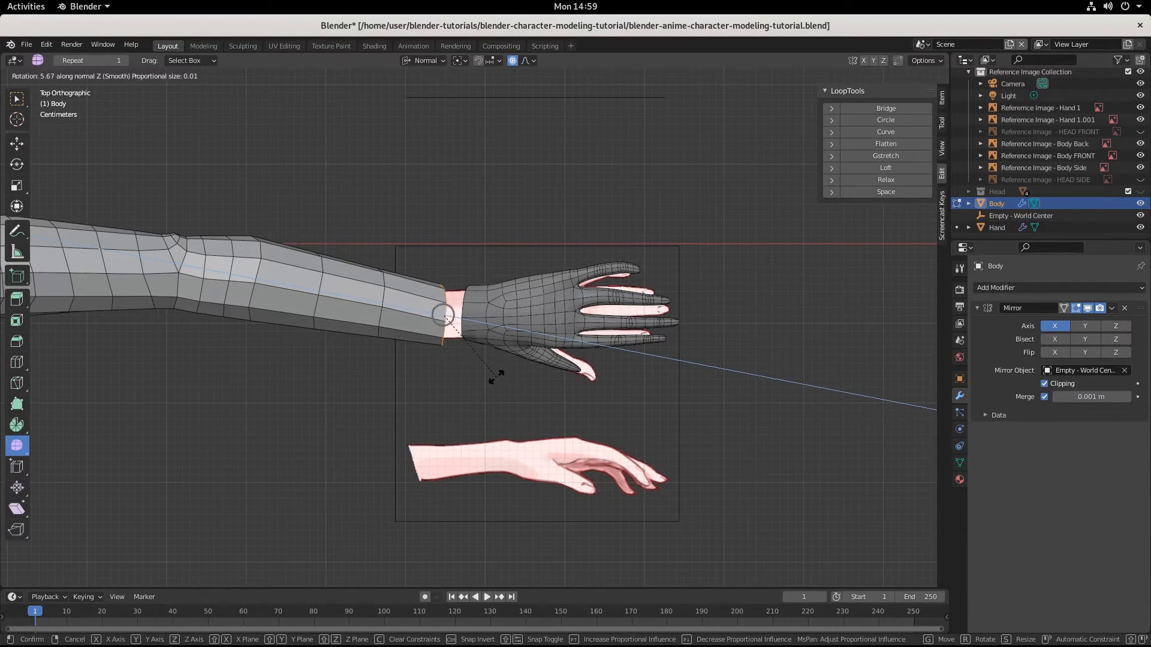
{"action": "scroll", "coordinate": [497, 384], "scroll_direction": "down", "scroll_amount": 19}
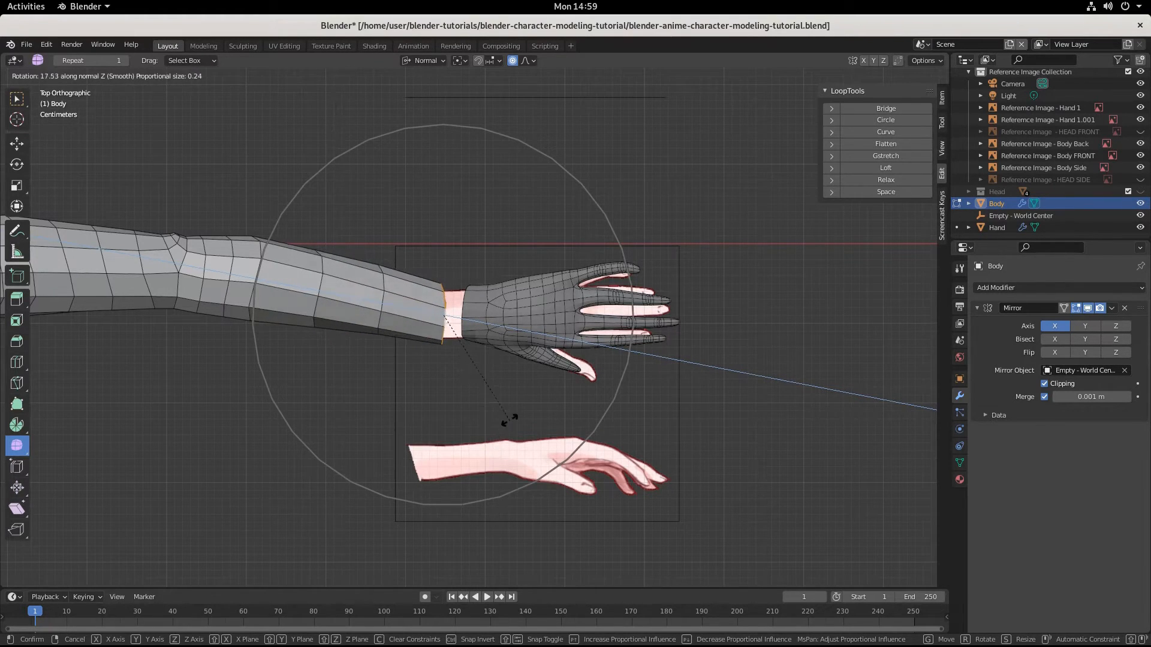
{"action": "scroll", "coordinate": [509, 414], "scroll_direction": "down", "scroll_amount": 5}
{"action": "scroll", "coordinate": [519, 402], "scroll_direction": "up", "scroll_amount": 2}
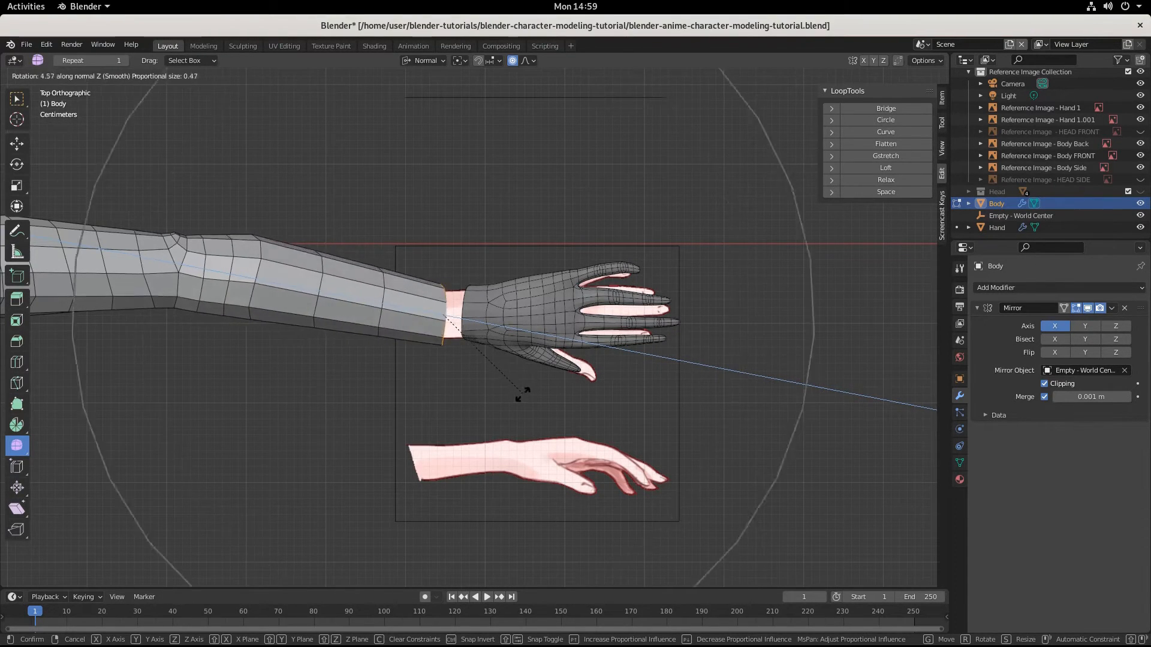
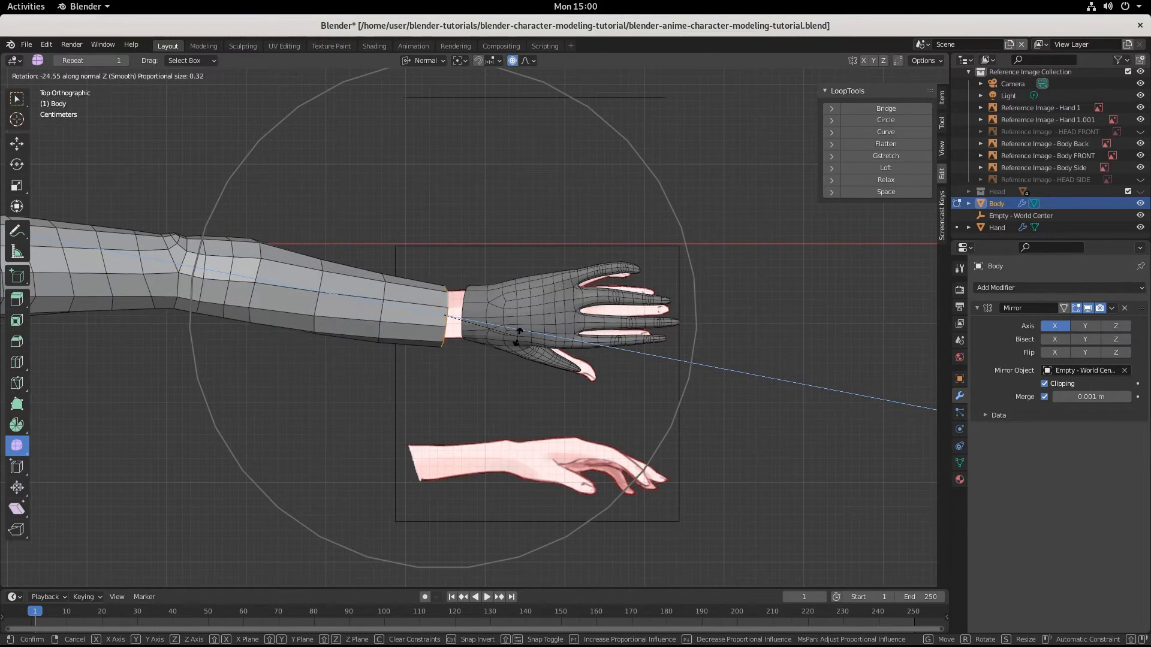
{"action": "right_click", "coordinate": [518, 336]}
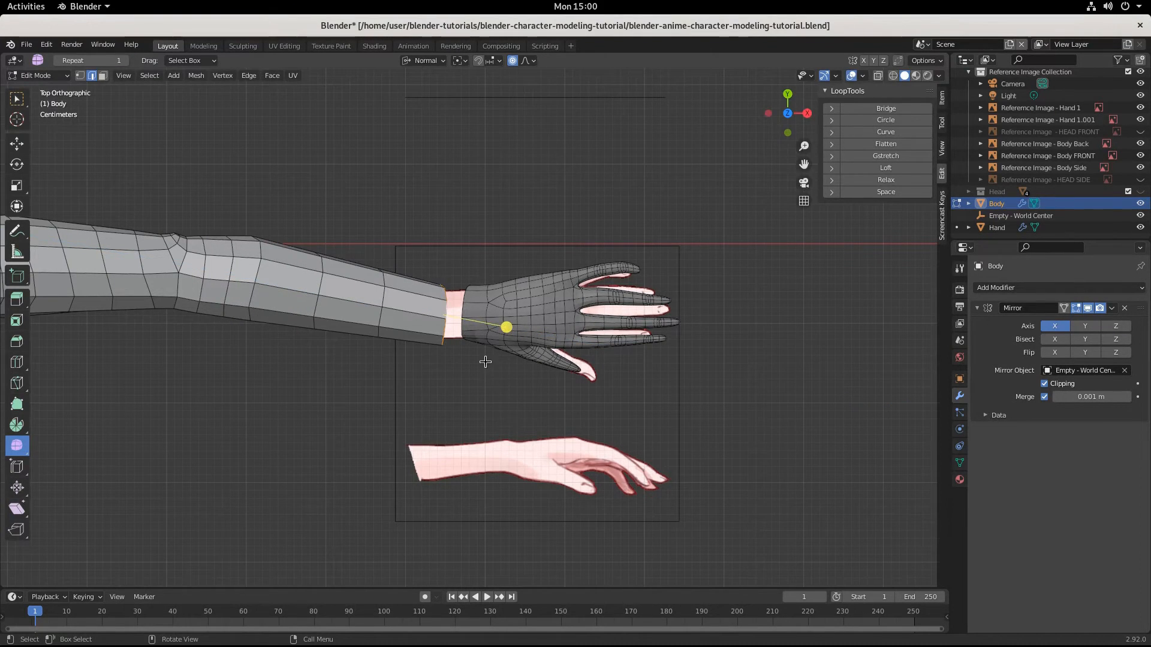
Rotate the arm's wrist edge loop 7.59° around its normal Z axis using smooth proportional falloff.
{"action": "key", "text": "r"}
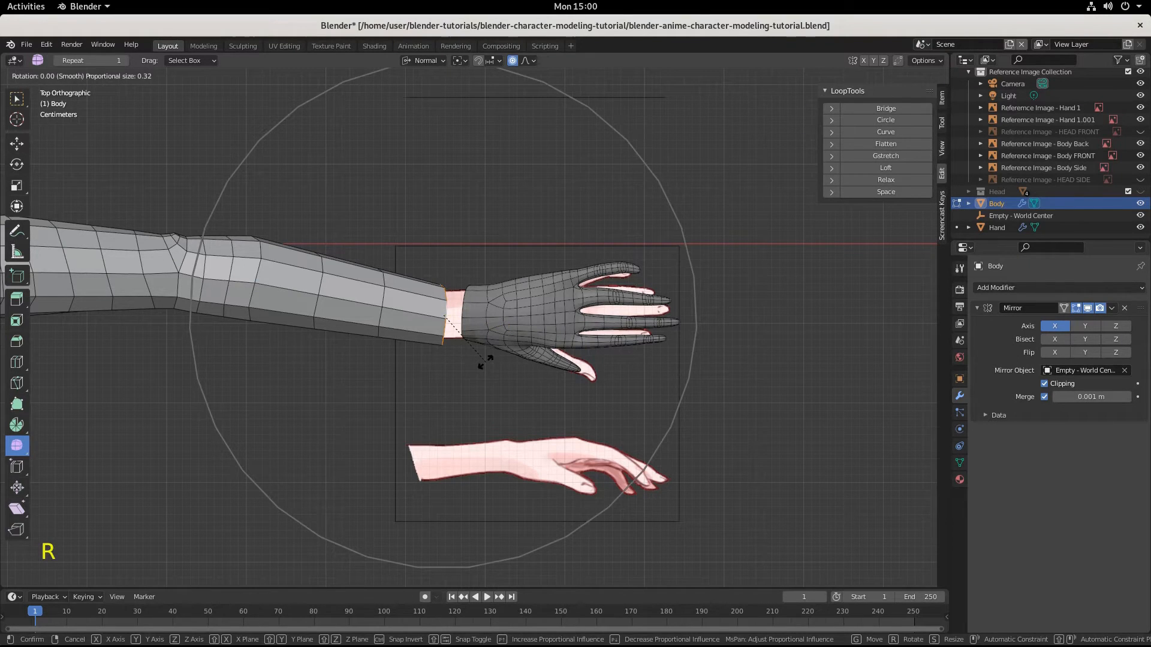
{"action": "key", "text": "z"}
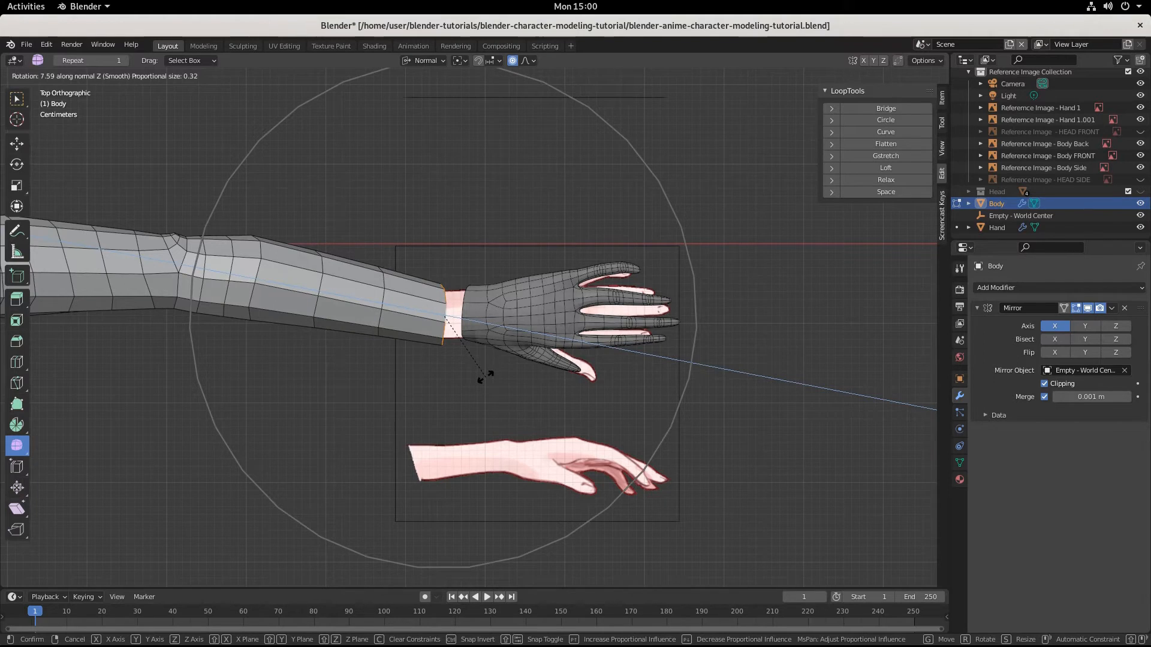
{"action": "left_click", "coordinate": [485, 377]}
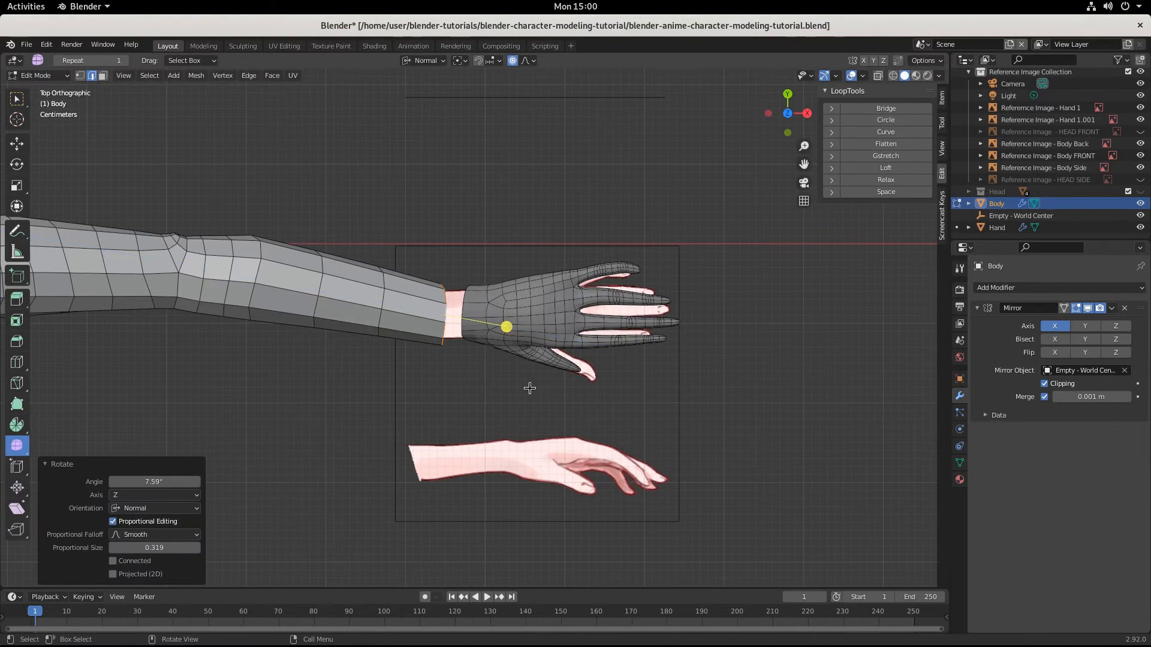
Scale the arm's wrist edge loop uniformly by 0.942 with a proportional size of 0.149.
{"action": "scroll", "coordinate": [529, 388], "scroll_direction": "up", "scroll_amount": 4}
{"action": "scroll", "coordinate": [529, 388], "scroll_direction": "down", "scroll_amount": 5}
{"action": "key", "text": "s"}
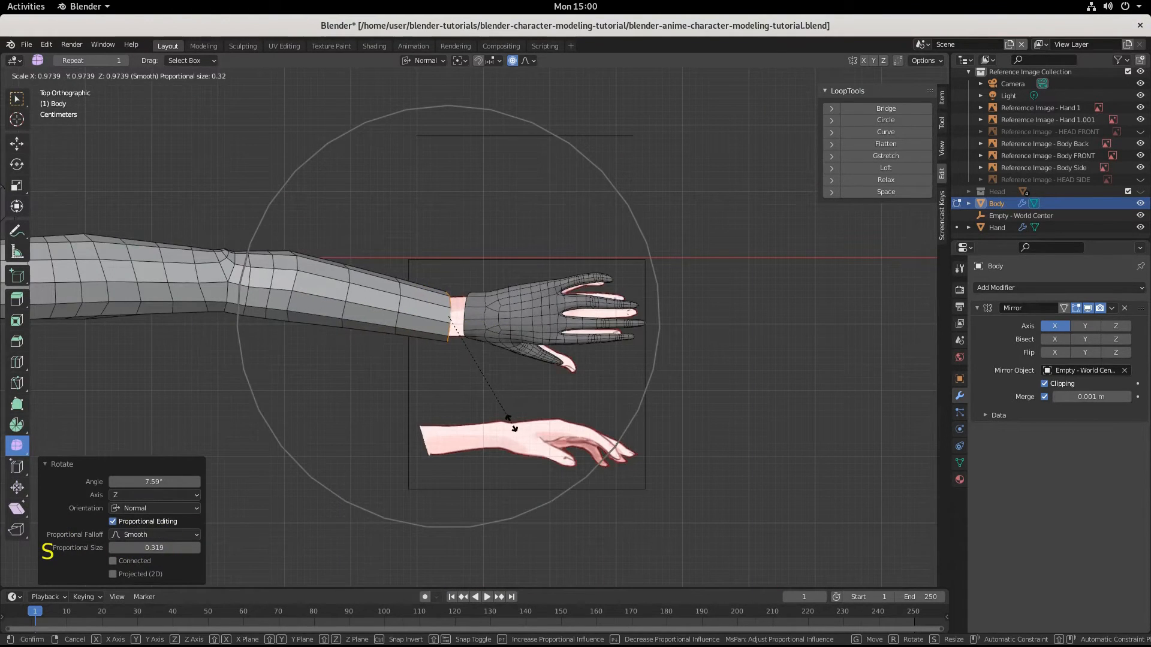
{"action": "scroll", "coordinate": [511, 424], "scroll_direction": "up", "scroll_amount": 8}
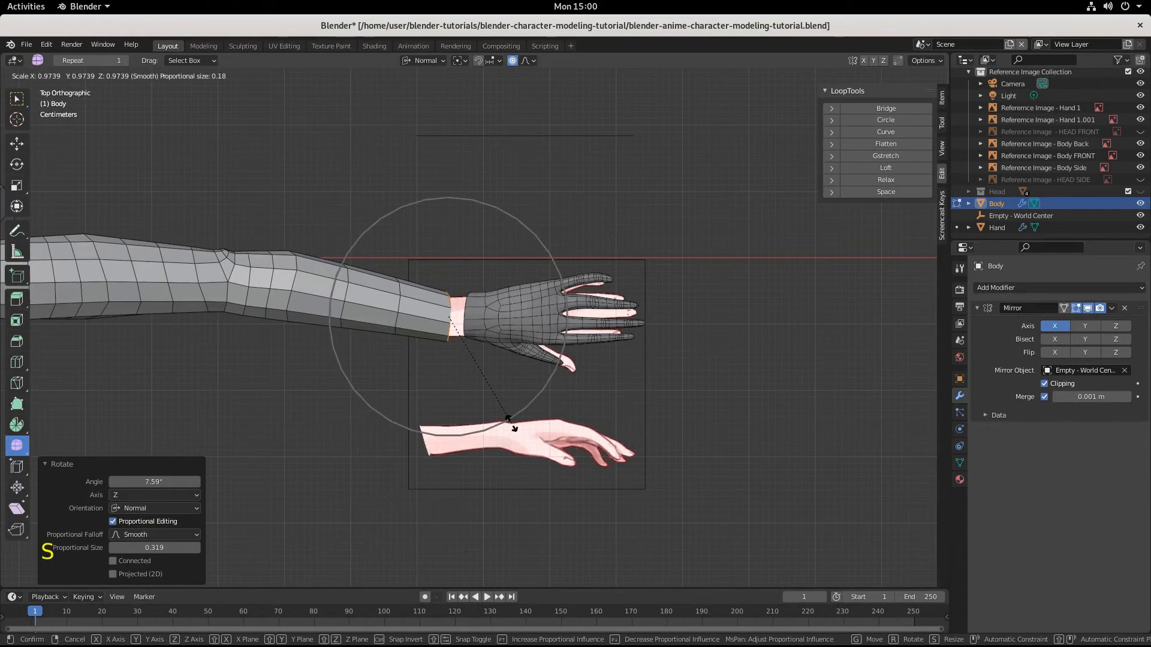
{"action": "left_click", "coordinate": [511, 327]}
Narrow the arm's wrist end further by scaling its edge loop uniformly by 0.792 with a proportional size of 0.218.
{"action": "middle_click_drag", "start_coordinate": [511, 327], "coordinate": [576, 366]}
{"action": "scroll", "coordinate": [575, 367], "scroll_direction": "up", "scroll_amount": 3}
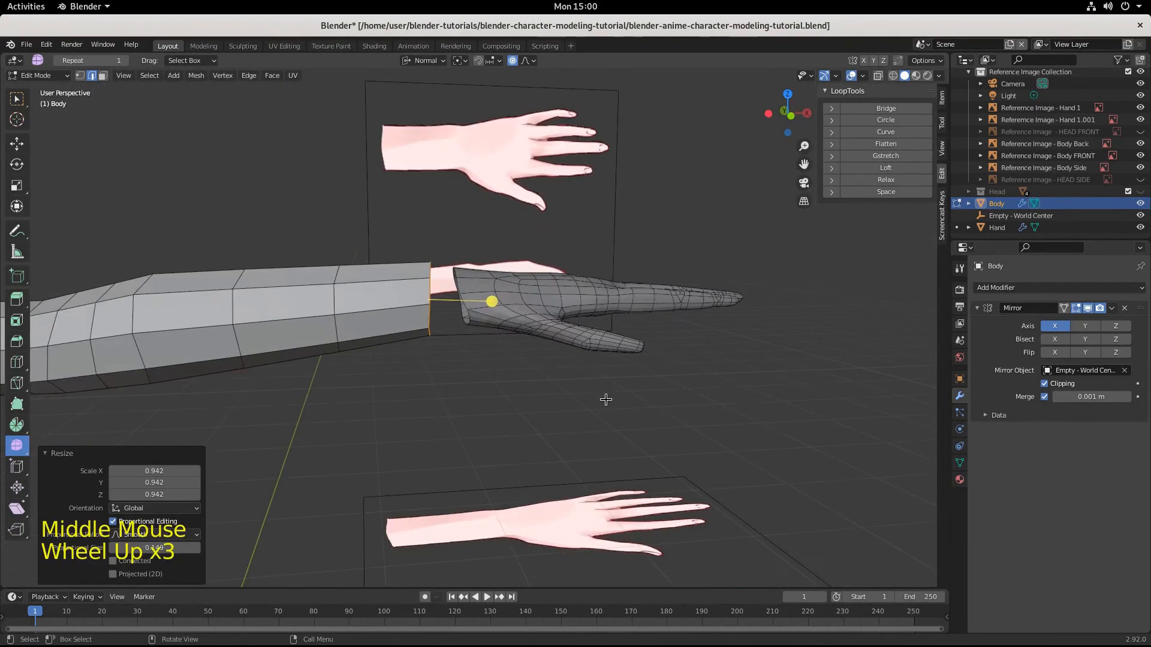
{"action": "key", "text": "s"}
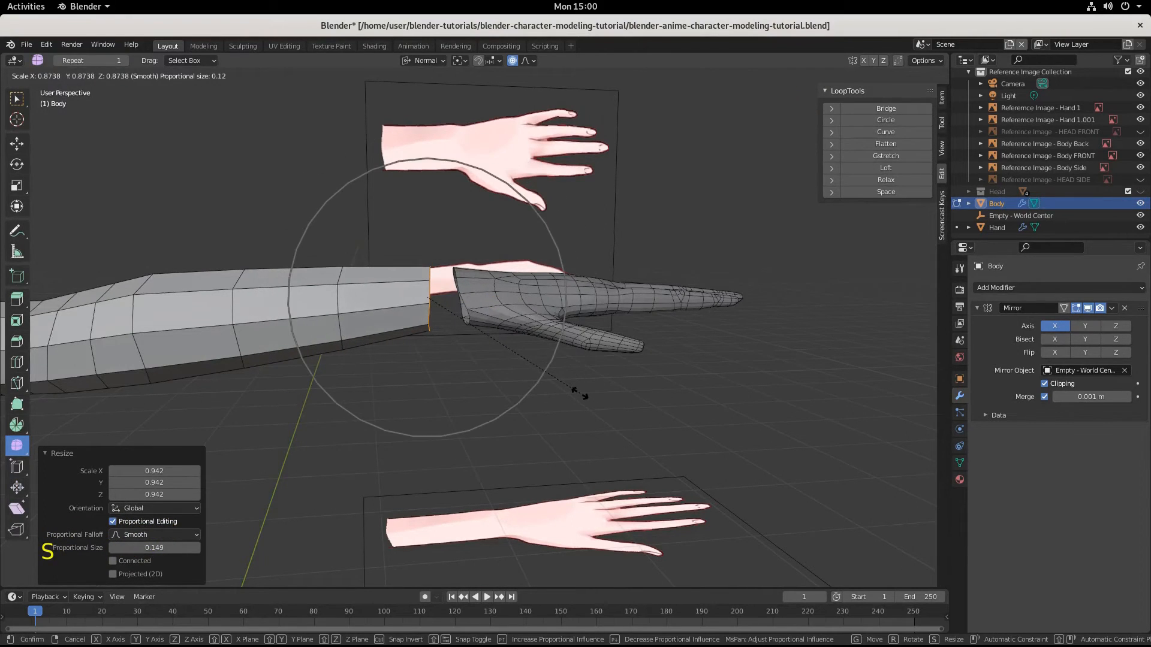
{"action": "scroll", "coordinate": [579, 393], "scroll_direction": "up", "scroll_amount": 3}
{"action": "scroll", "coordinate": [564, 389], "scroll_direction": "down", "scroll_amount": 11}
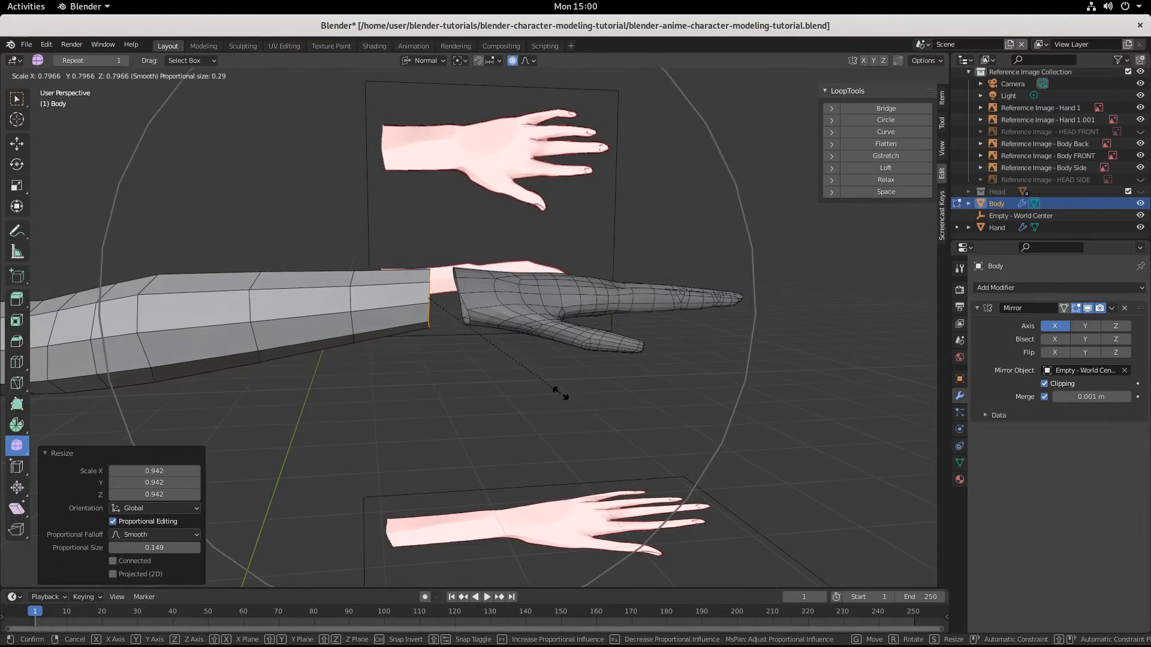
{"action": "scroll", "coordinate": [567, 404], "scroll_direction": "up", "scroll_amount": 3}
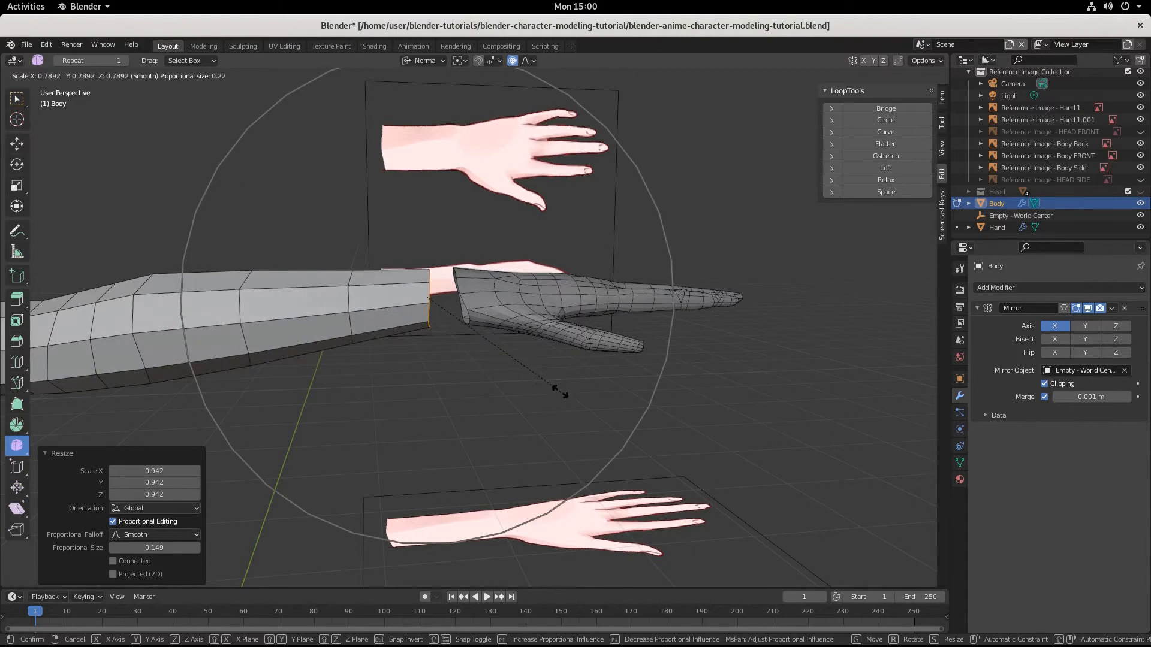
{"action": "left_click", "coordinate": [560, 391]}
Turn off proportional editing and flatten the arm's wrist edge loop by scaling it to 0 along its normal Z axis.
{"action": "scroll", "coordinate": [589, 397], "scroll_direction": "up", "scroll_amount": 3}
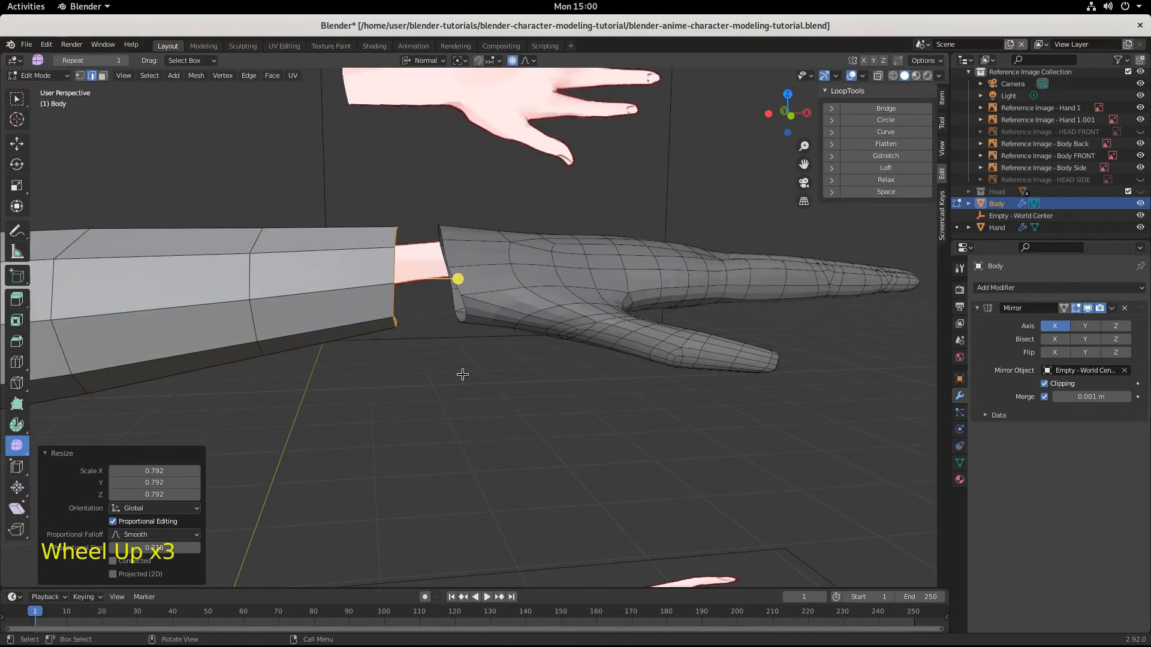
{"action": "left_click", "coordinate": [512, 60]}
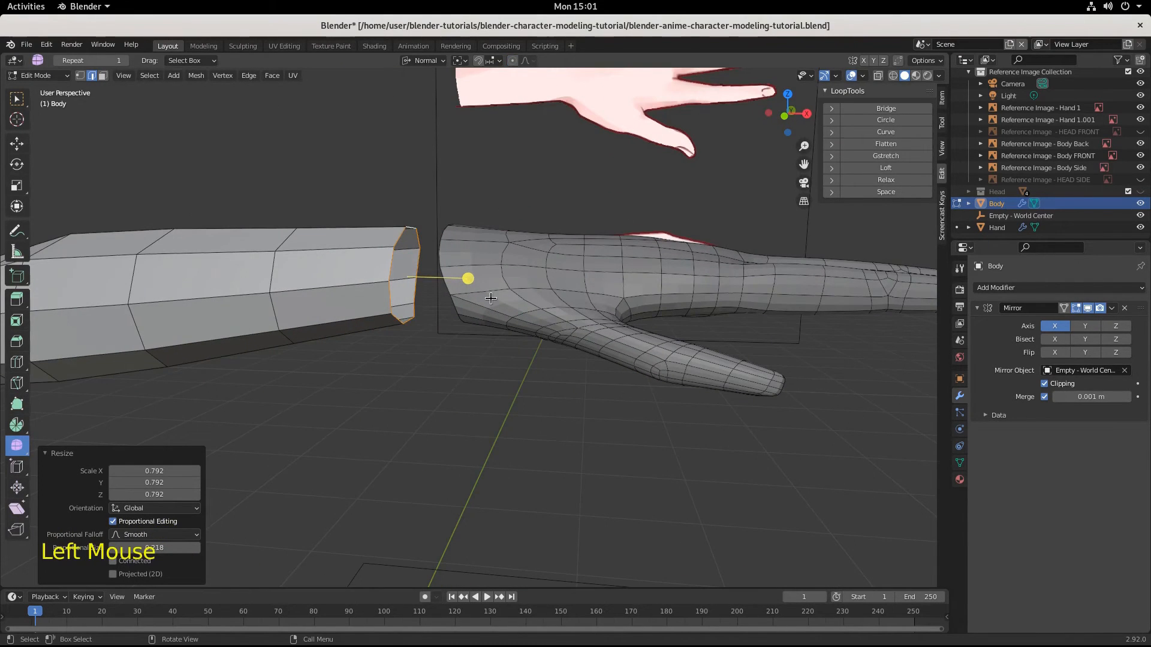
{"action": "key", "text": "s"}
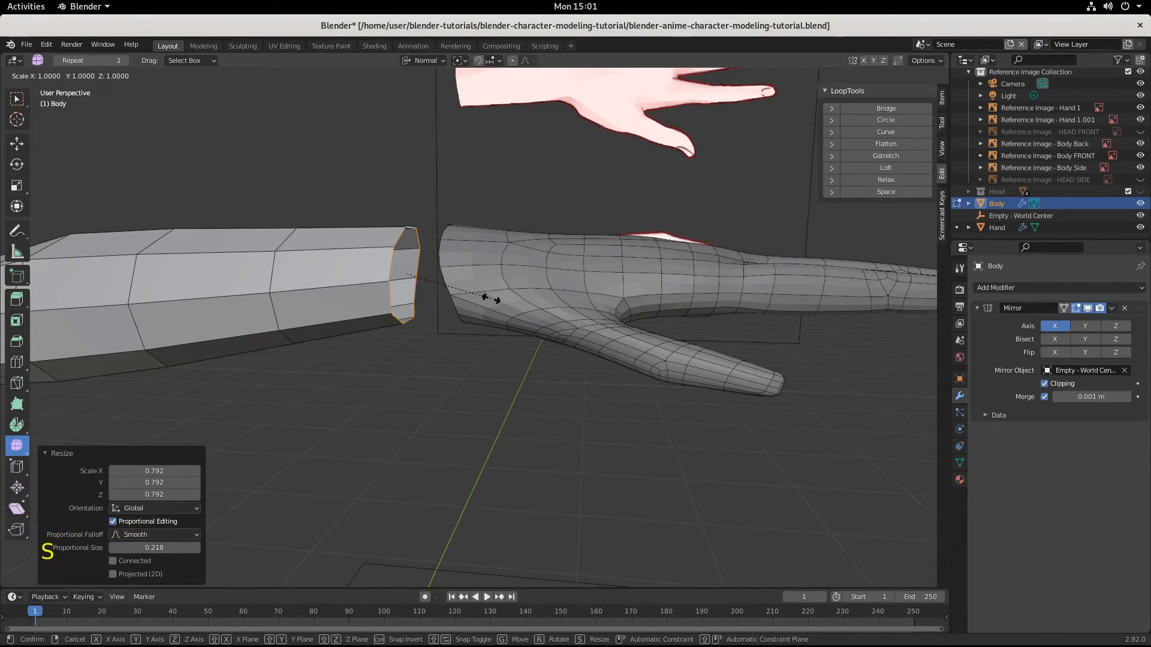
{"action": "key", "text": "z"}
{"action": "key", "text": "0"}
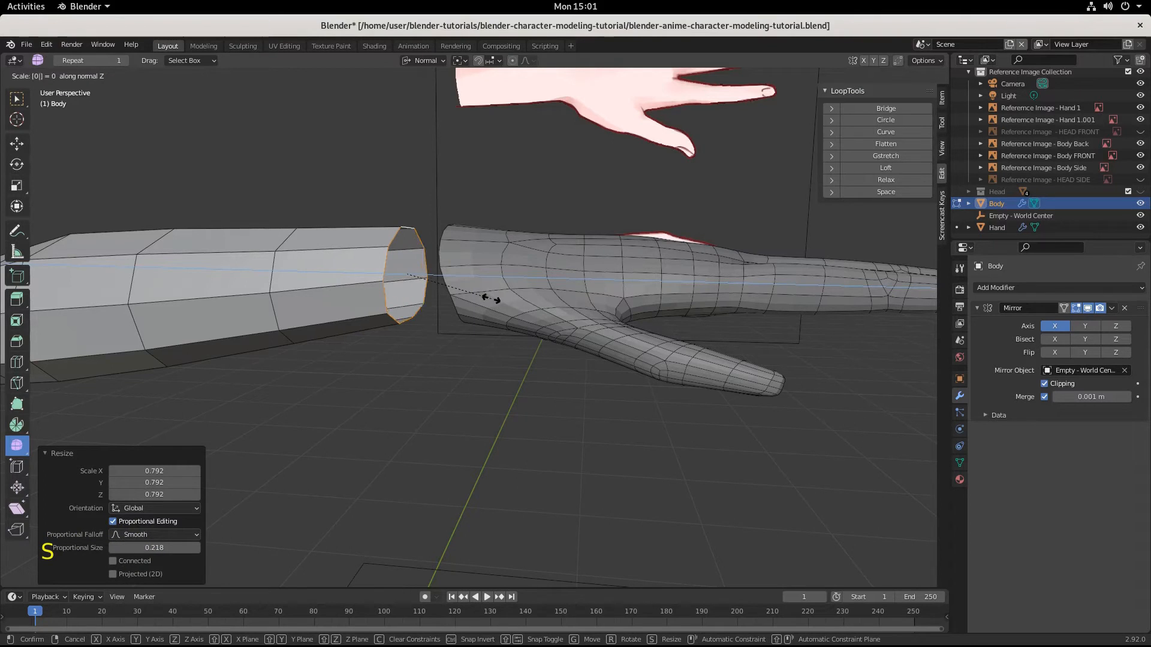
{"action": "left_click", "coordinate": [412, 301]}
Leave Edit Mode on the Body and make the Hand mesh the active object in Object Mode.
{"action": "middle_click_drag", "start_coordinate": [412, 301], "coordinate": [539, 515]}
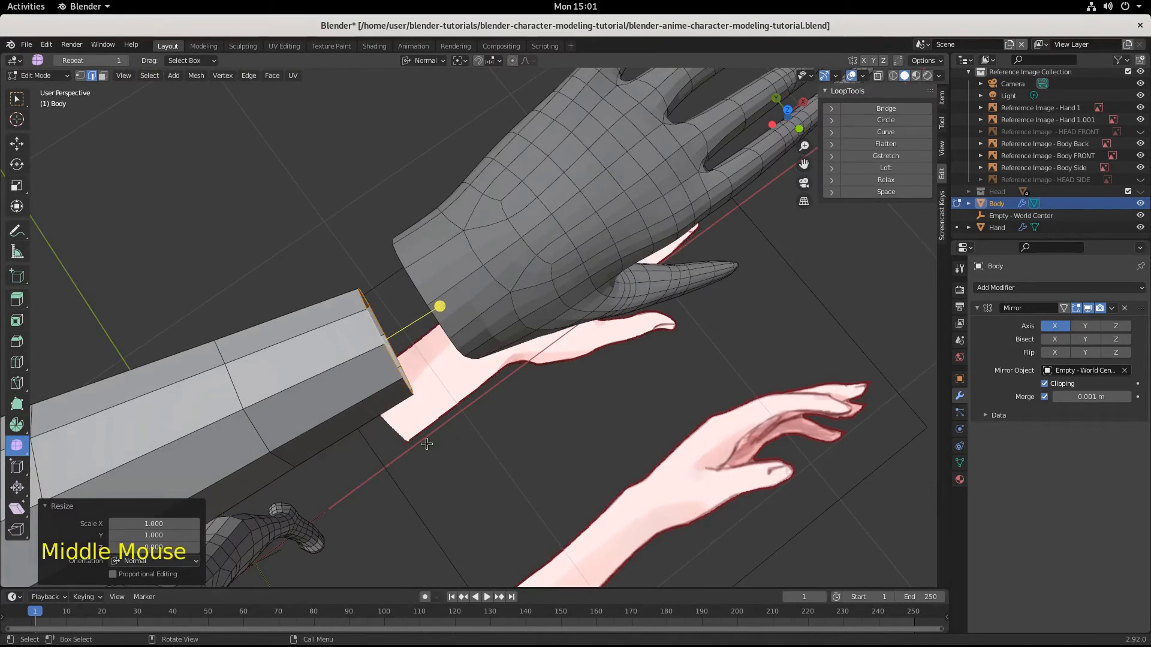
{"action": "middle_click_drag", "start_coordinate": [480, 490], "coordinate": [453, 287]}
{"action": "left_click", "coordinate": [462, 274]}
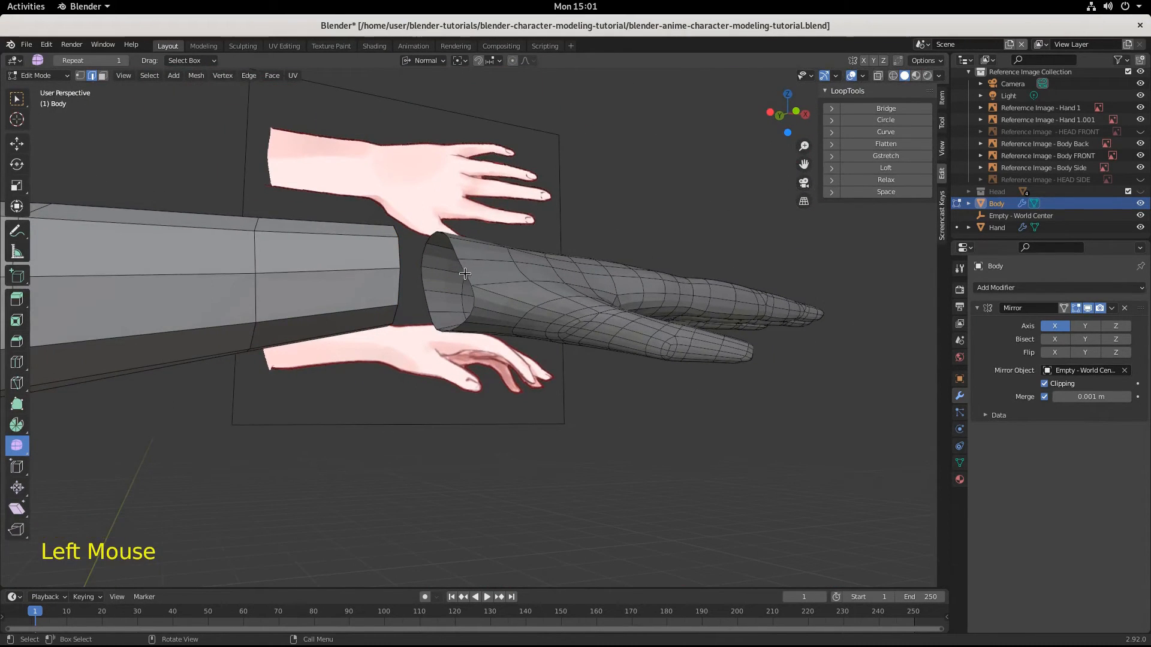
{"action": "left_click", "coordinate": [462, 274]}
{"action": "left_click", "coordinate": [463, 273]}
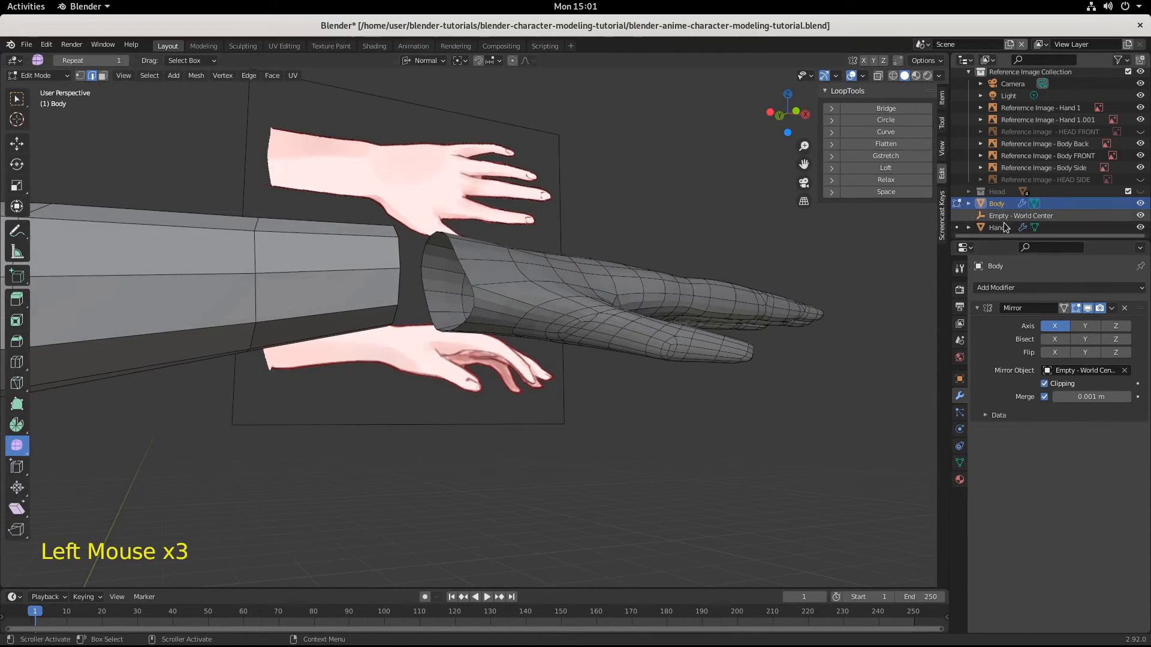
{"action": "left_click", "coordinate": [537, 264]}
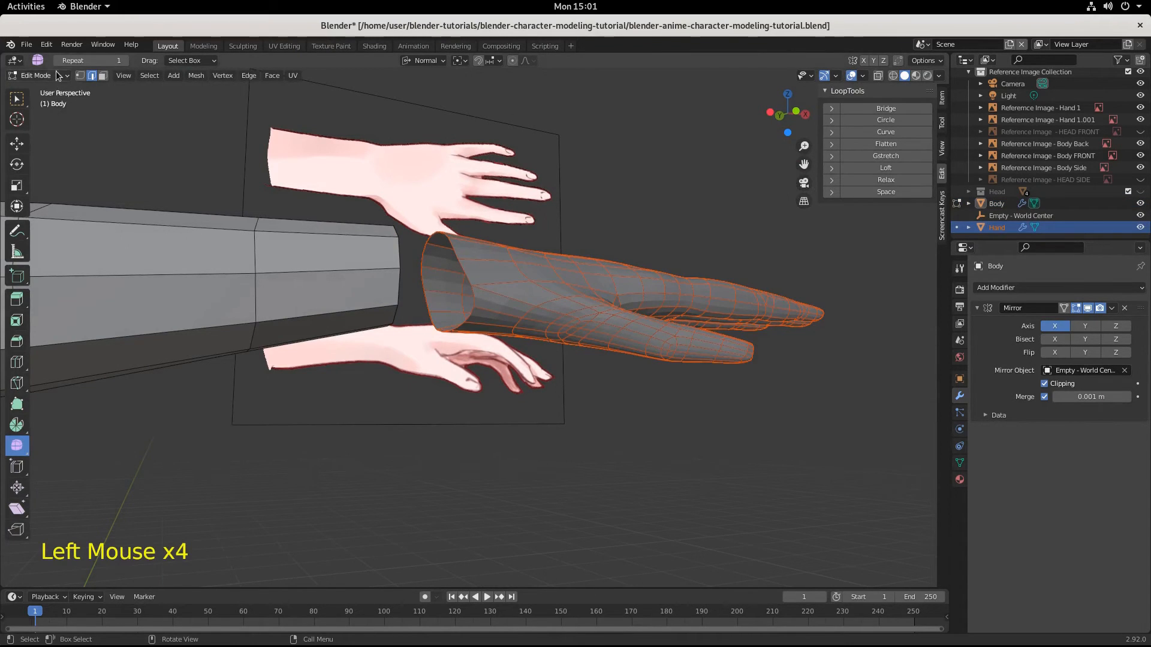
{"action": "left_click_drag", "start_coordinate": [36, 75], "coordinate": [33, 88]}
{"action": "left_click", "coordinate": [990, 205]}
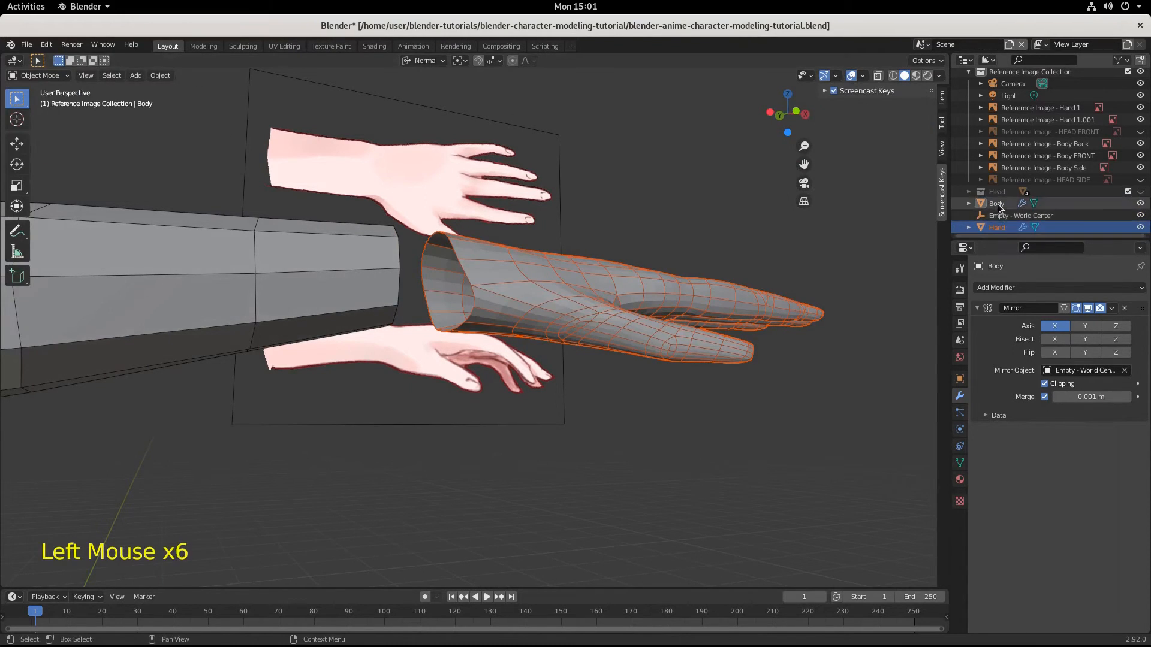
{"action": "left_click", "coordinate": [532, 255]}
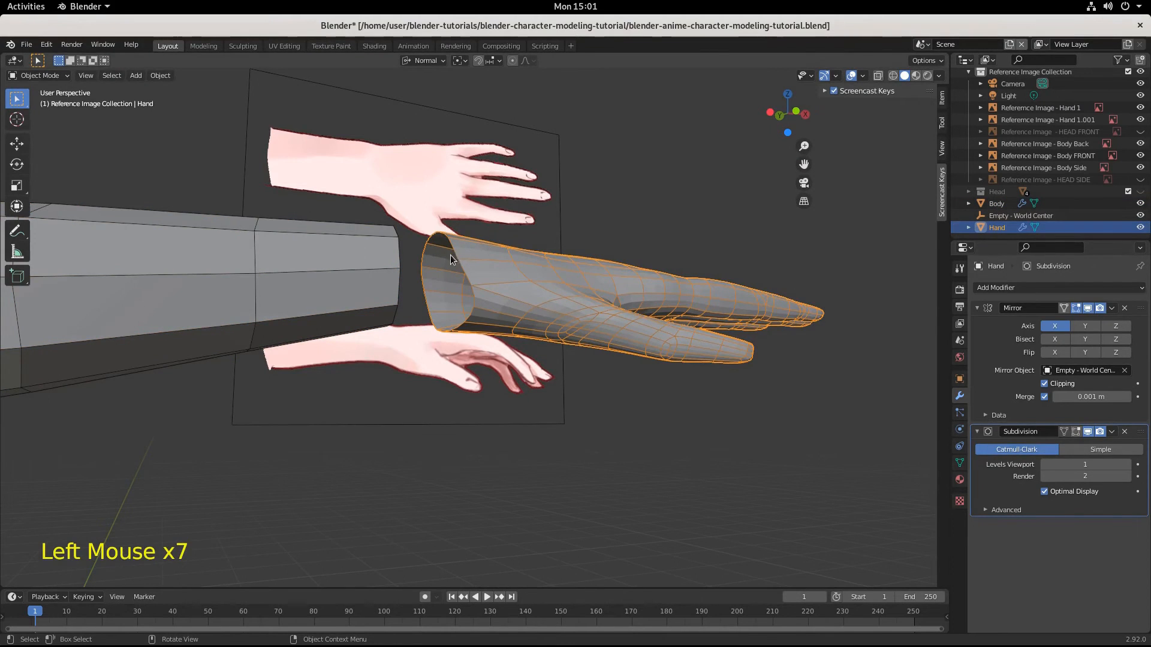
Examine the hand's wrist opening against the arm's end in Edit Mode, and its fit with the whole body in Object Mode.
{"action": "key", "text": "Tab"}
{"action": "middle_click_drag", "start_coordinate": [529, 222], "coordinate": [547, 406]}
{"action": "left_click", "coordinate": [28, 71]}
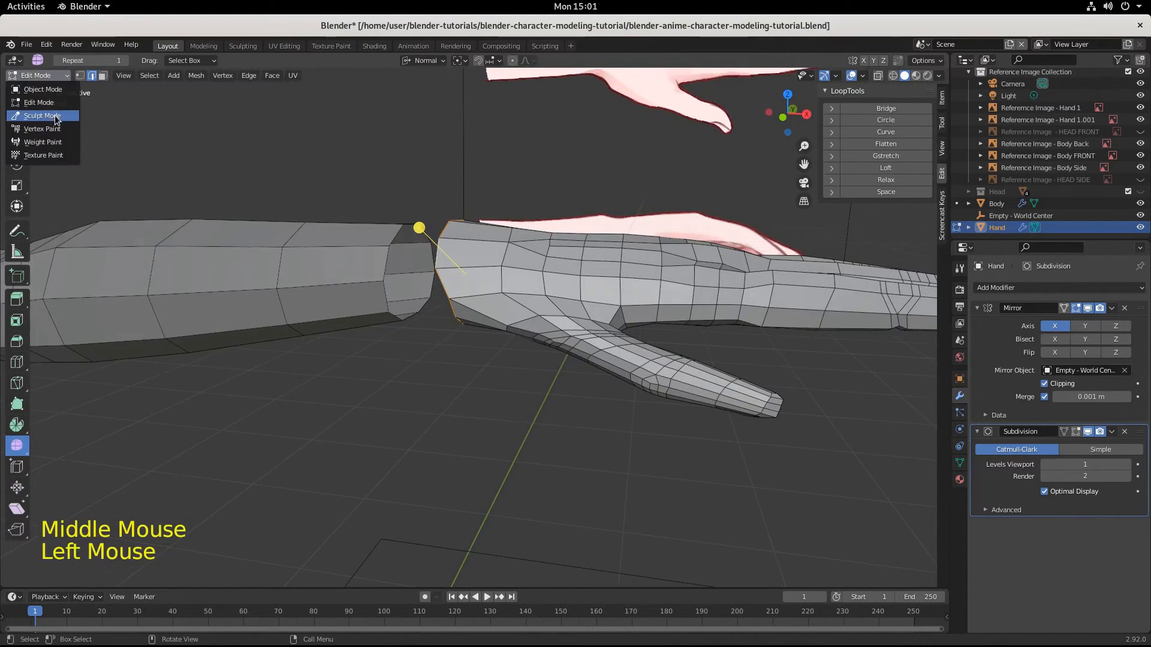
{"action": "left_click", "coordinate": [48, 96]}
{"action": "scroll", "coordinate": [364, 366], "scroll_direction": "down", "scroll_amount": 4}
{"action": "scroll", "coordinate": [366, 384], "scroll_direction": "down", "scroll_amount": 6}
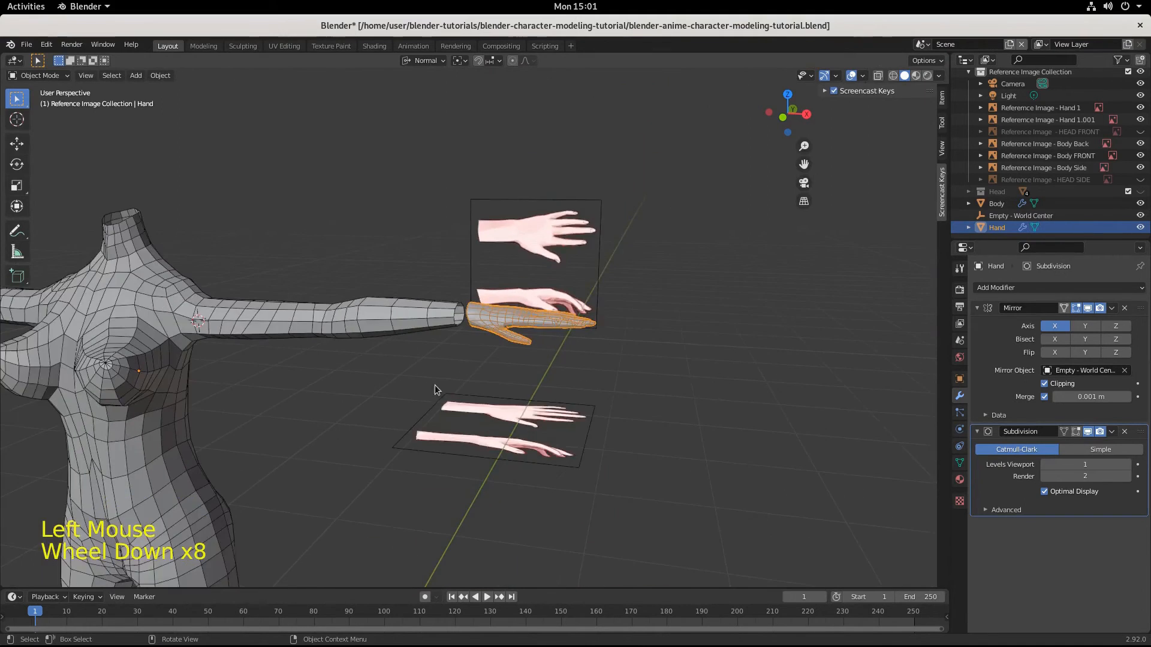
{"action": "scroll", "coordinate": [486, 375], "scroll_direction": "up", "scroll_amount": 2}
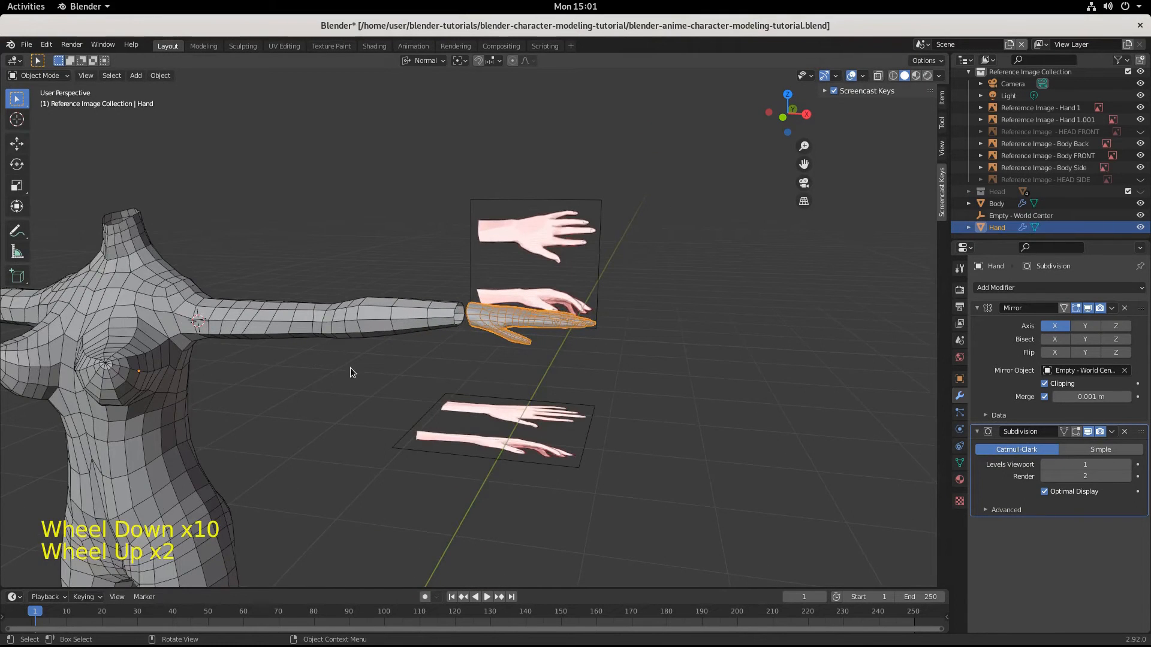
{"action": "scroll", "coordinate": [193, 350], "scroll_direction": "down", "scroll_amount": 3}
{"action": "scroll", "coordinate": [494, 358], "scroll_direction": "up", "scroll_amount": 5}
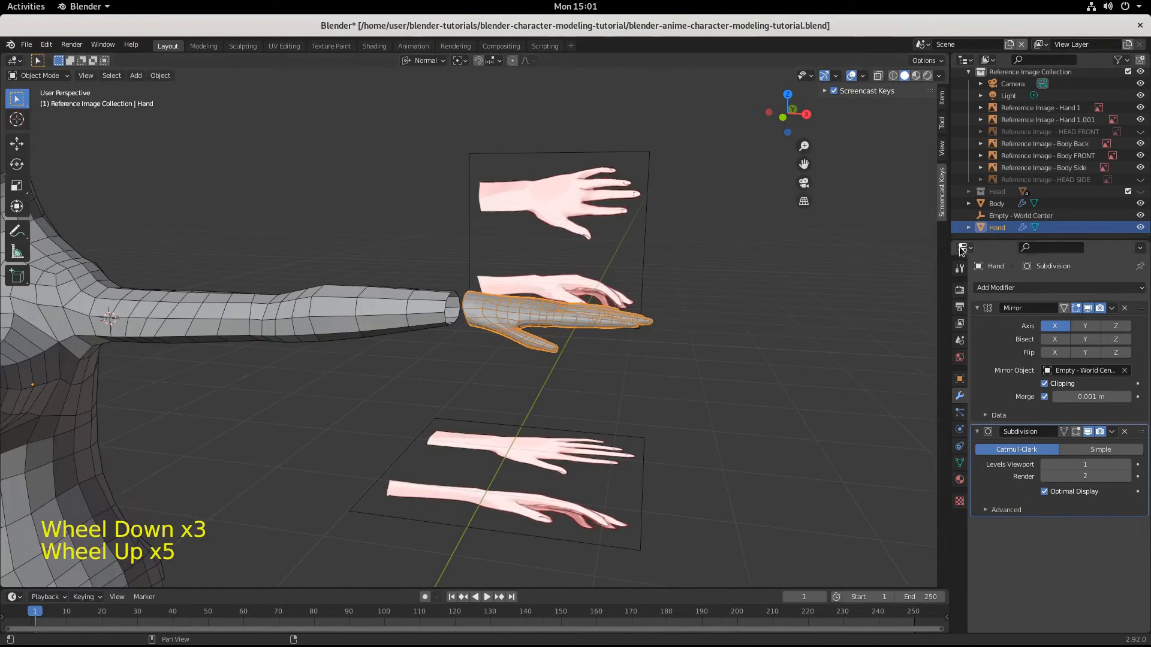
Join the Hand mesh into the Body in Object Mode, keeping the Body as the active object.
{"action": "left_click", "coordinate": [530, 300]}
{"action": "left_click", "coordinate": [524, 314]}
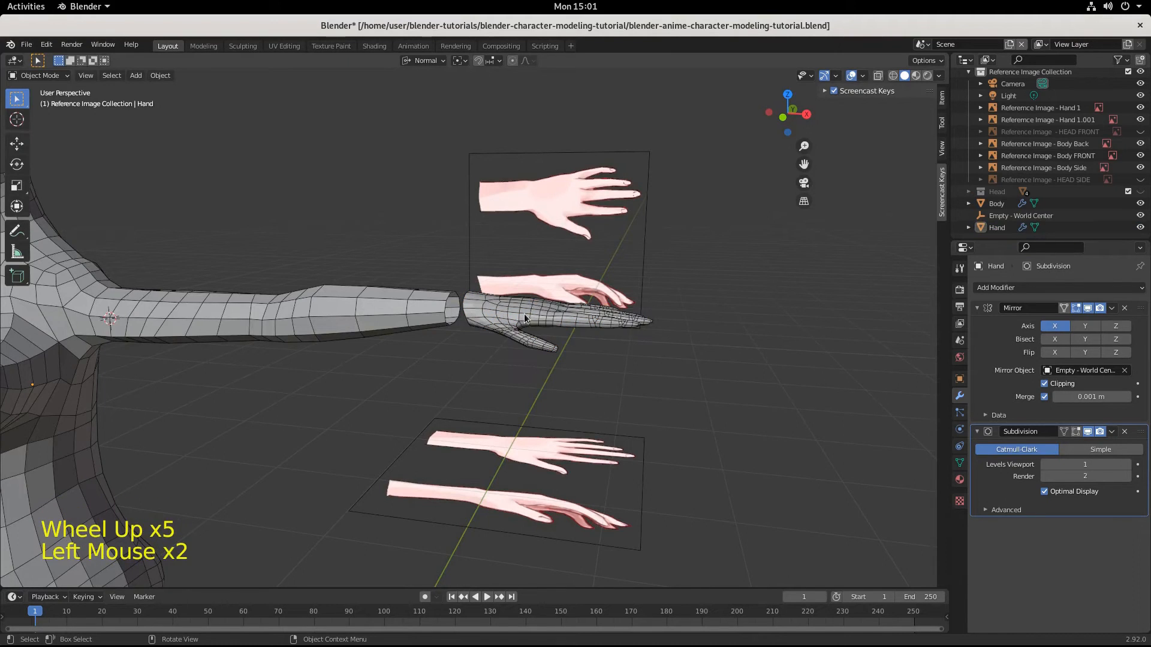
{"action": "left_click", "coordinate": [300, 310], "text": "shift"}
{"action": "scroll", "coordinate": [298, 311], "scroll_direction": "down", "scroll_amount": 4}
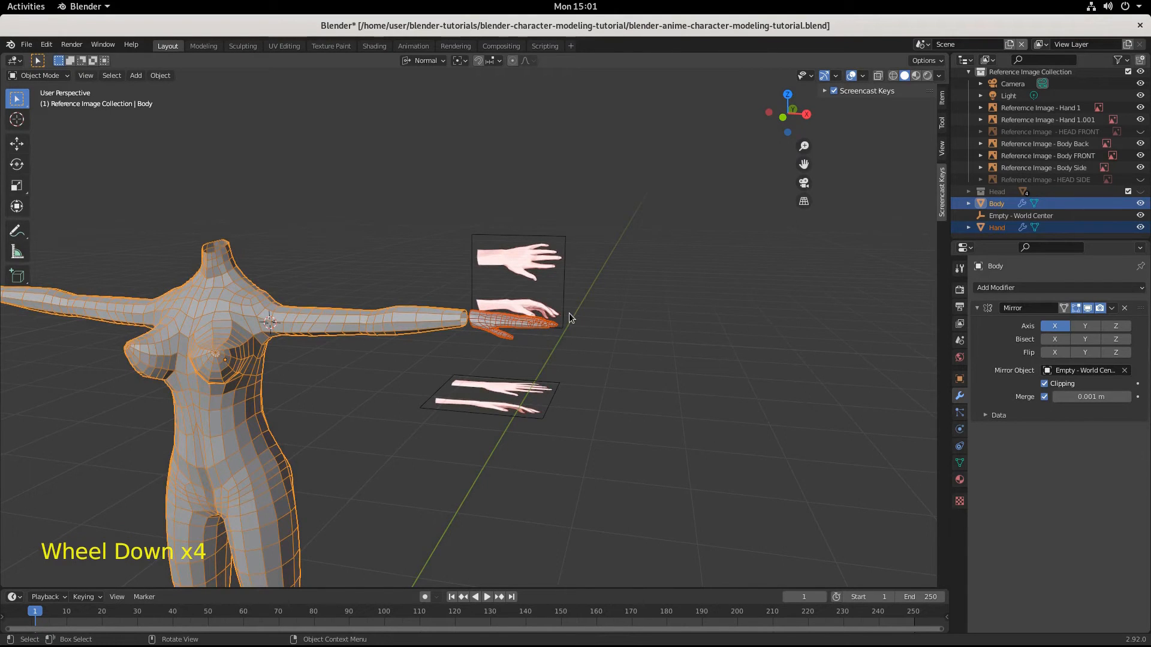
{"action": "key", "text": "ctrl+j"}
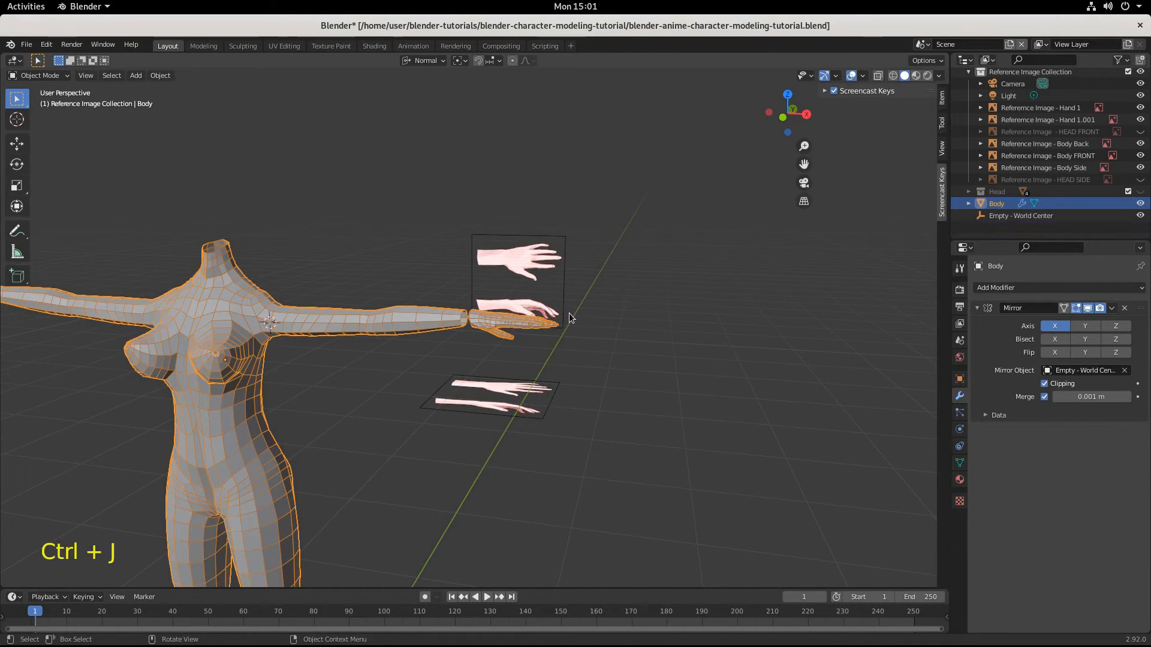
{"action": "scroll", "coordinate": [569, 314], "scroll_direction": "up", "scroll_amount": 2}
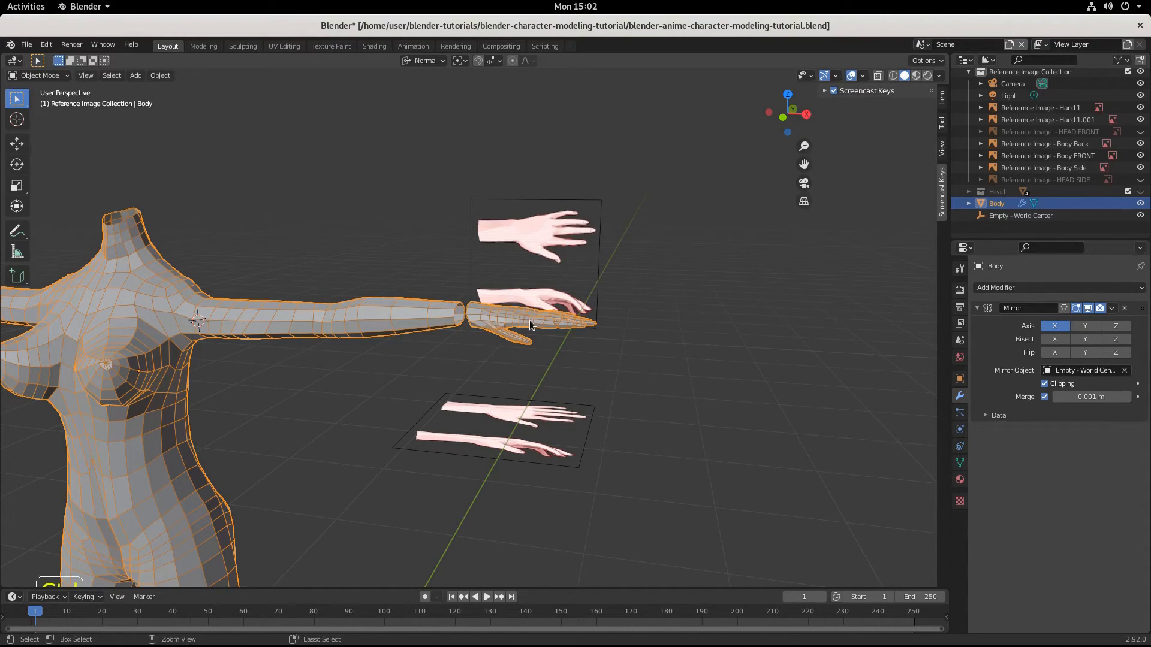
{"action": "key", "text": "ctrl+z"}
{"action": "scroll", "coordinate": [1022, 220], "scroll_direction": "down", "scroll_amount": 2}
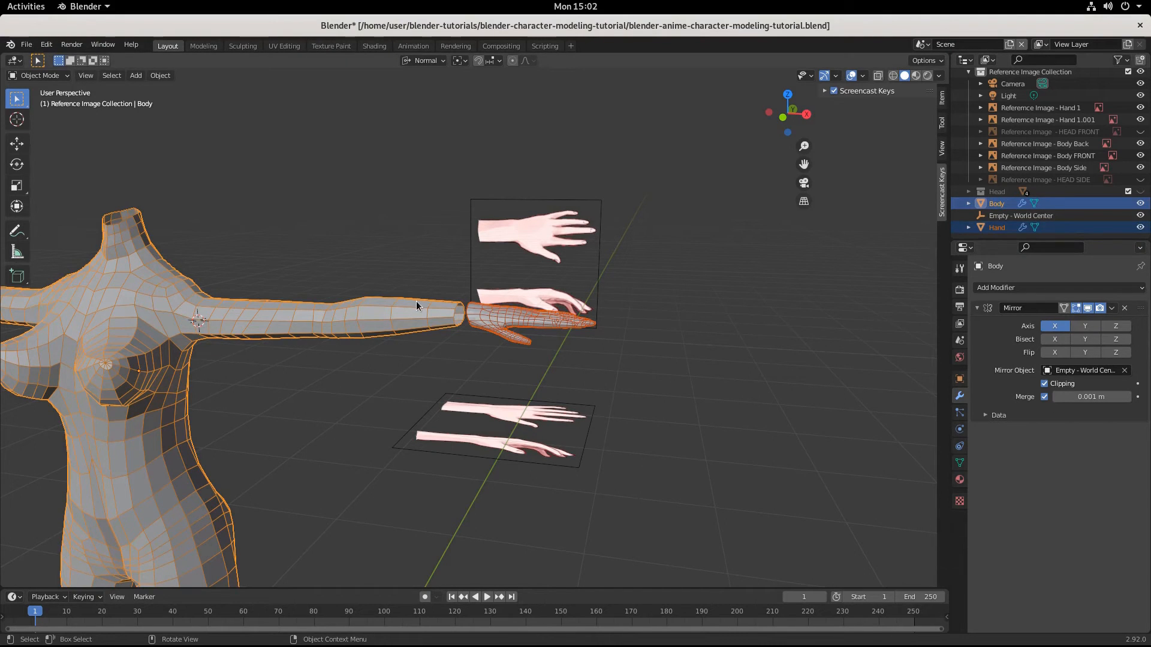
{"action": "key", "text": "ctrl+j"}
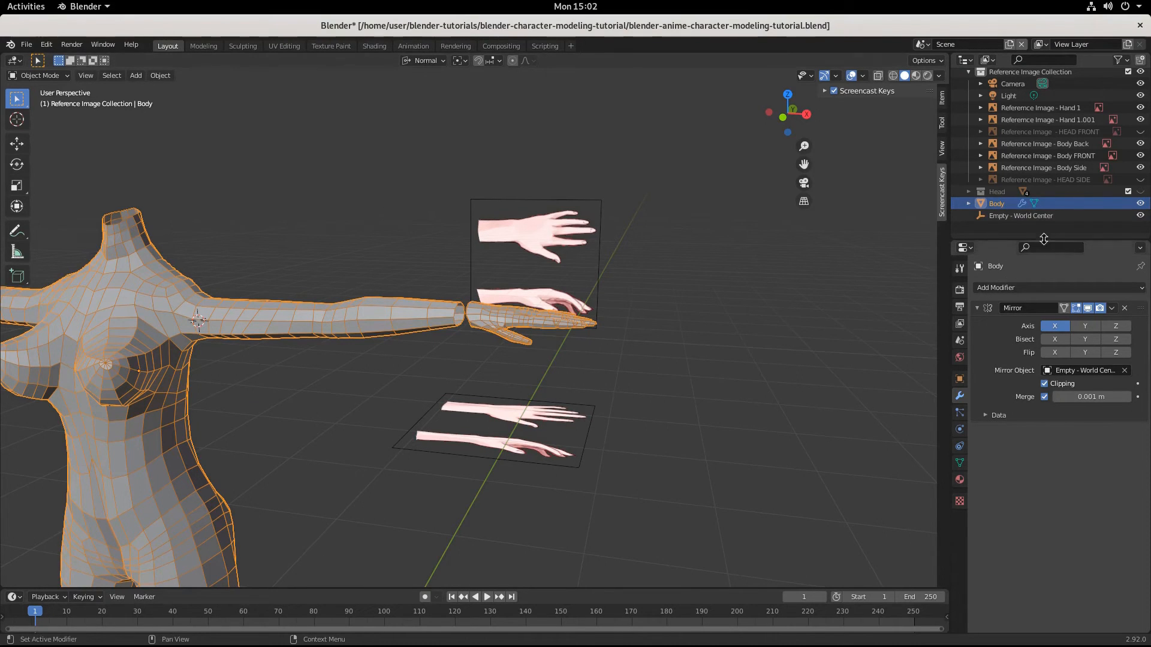
Rename the joined Body object as "Basemesh - Body".
{"action": "scroll", "coordinate": [1005, 221], "scroll_direction": "down", "scroll_amount": 2}
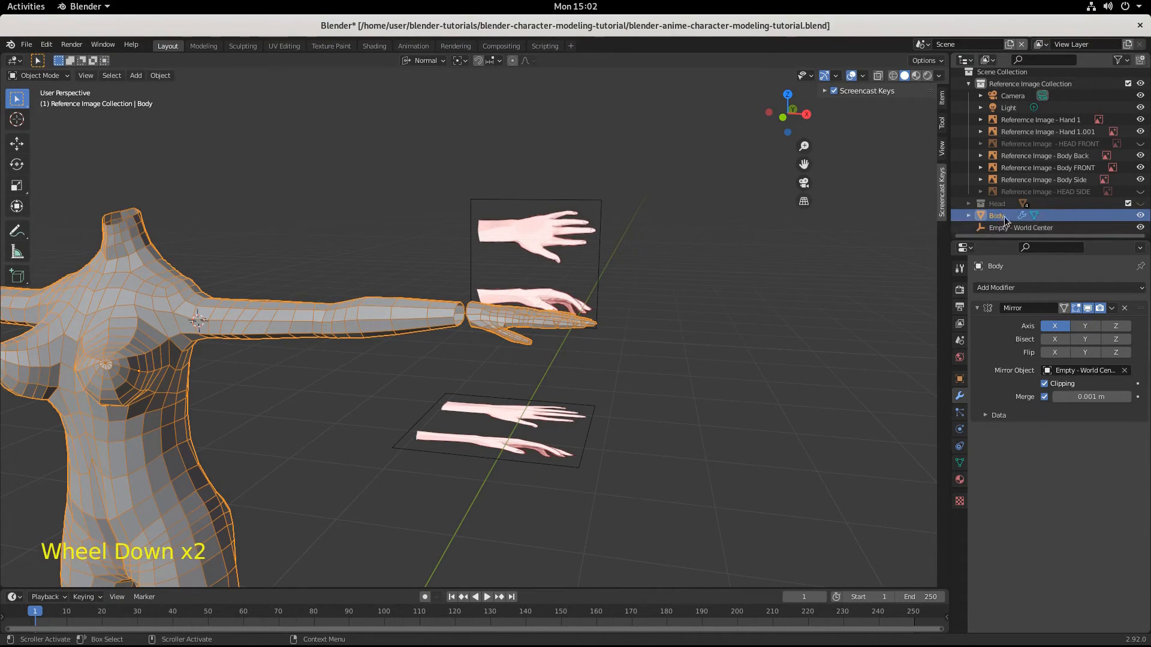
{"action": "double_click", "coordinate": [1002, 215]}
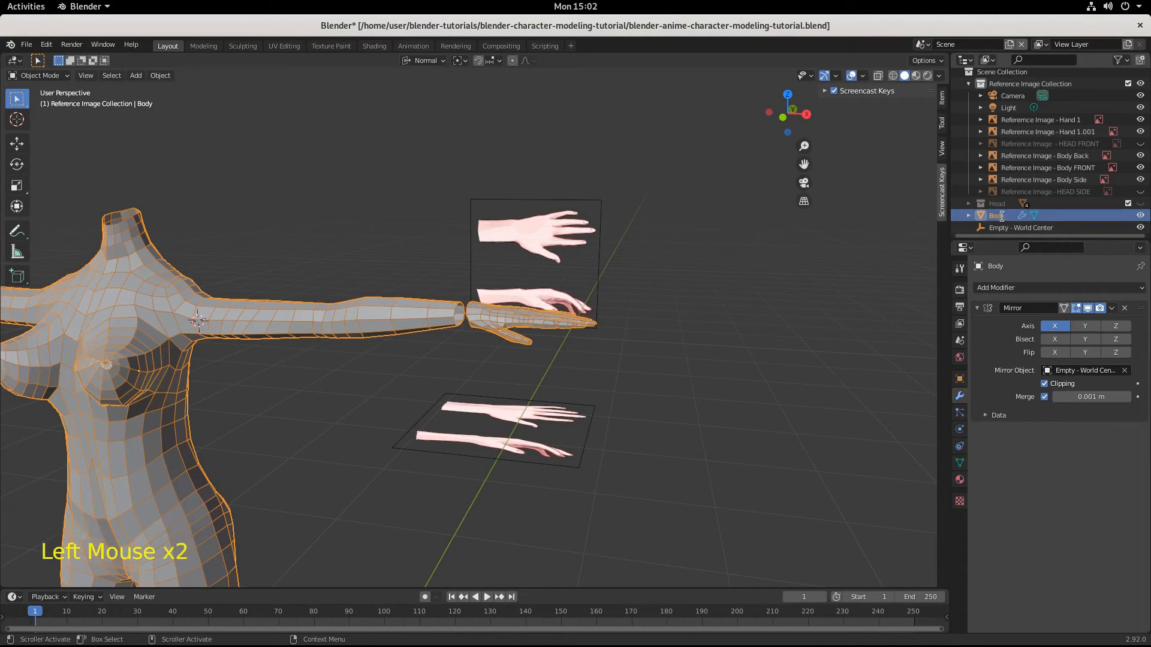
{"action": "double_click", "coordinate": [1002, 216]}
{"action": "type", "text": "Basemesh -"}
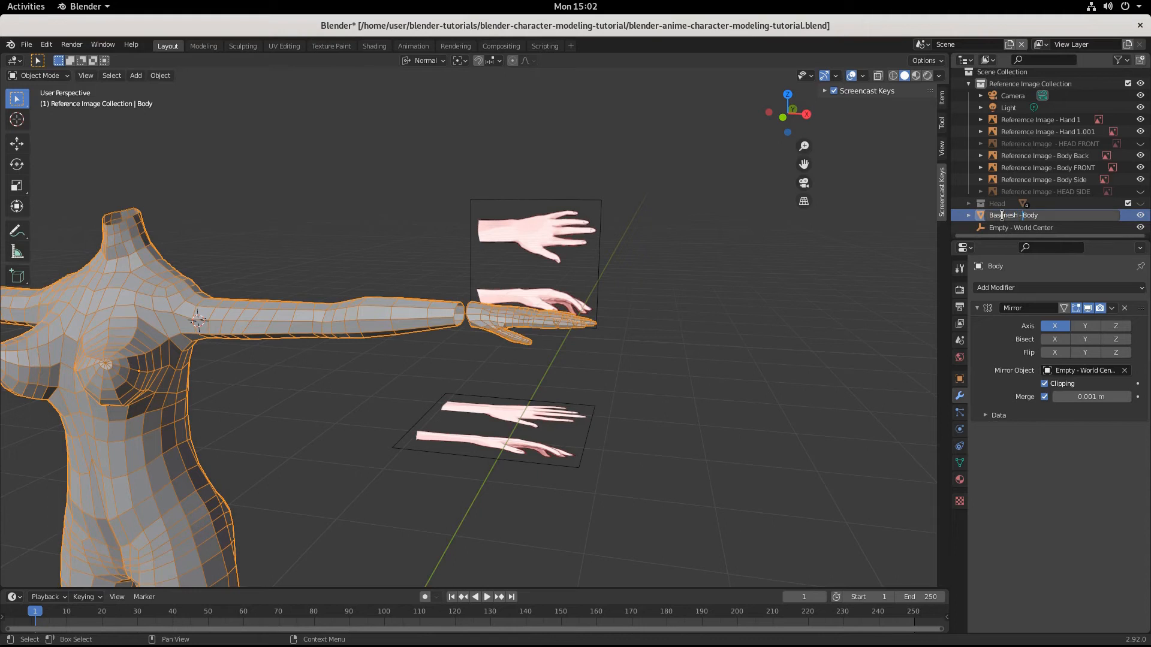
{"action": "key", "text": "Return"}
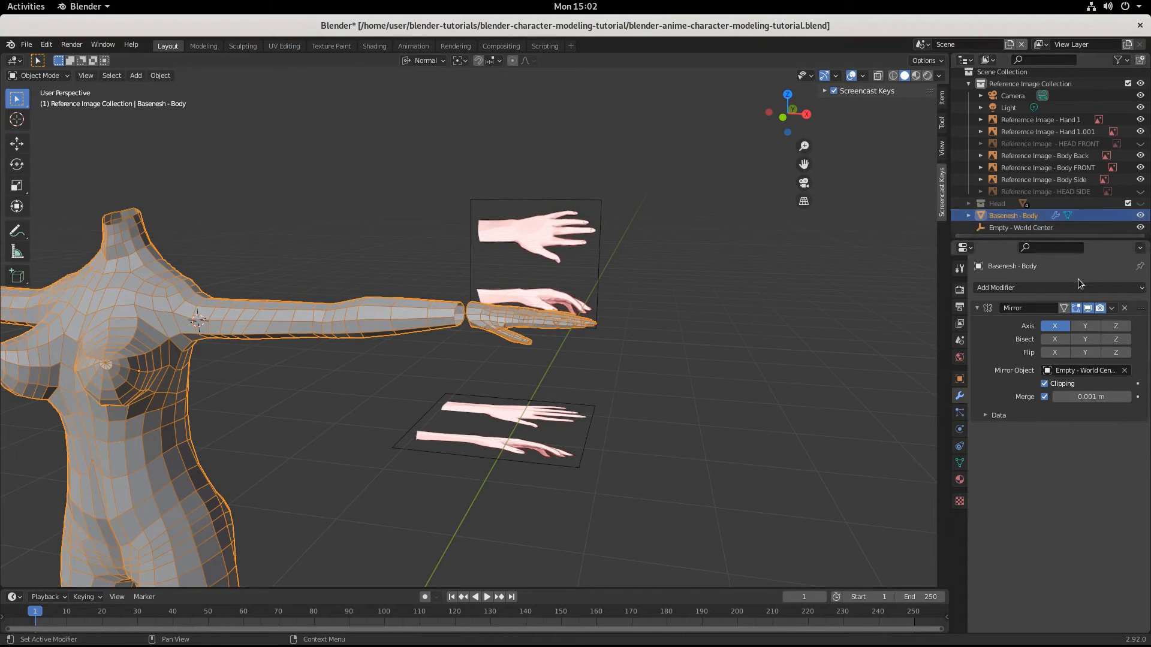
{"action": "double_click", "coordinate": [1014, 214]}
{"action": "left_click_drag", "start_coordinate": [1009, 216], "coordinate": [1011, 214]}
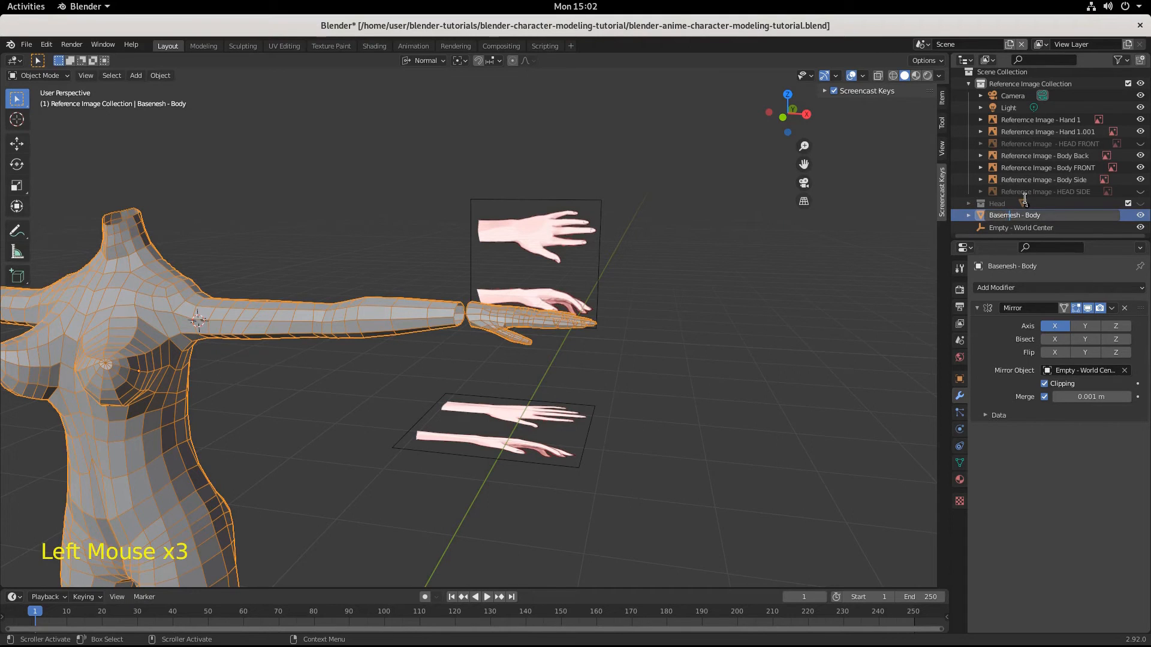
{"action": "type", "text": "m"}
{"action": "key", "text": "Return"}
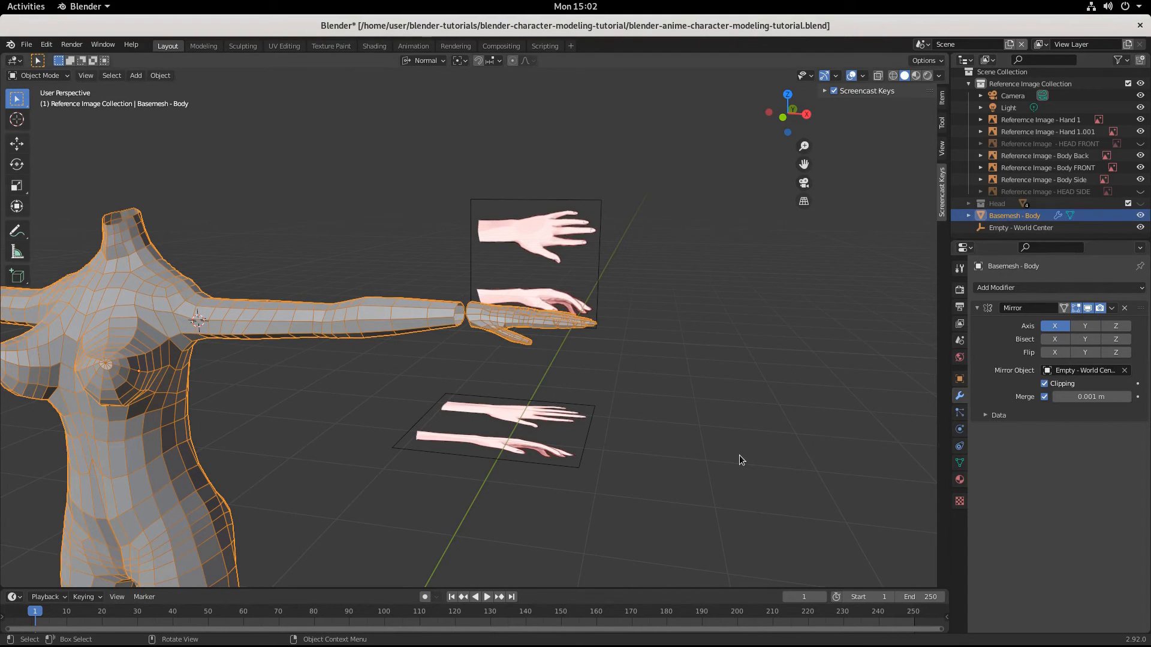
Deselect everything and show the wrist gap in front orthographic view with wireframe display.
{"action": "scroll", "coordinate": [516, 461], "scroll_direction": "up", "scroll_amount": 7}
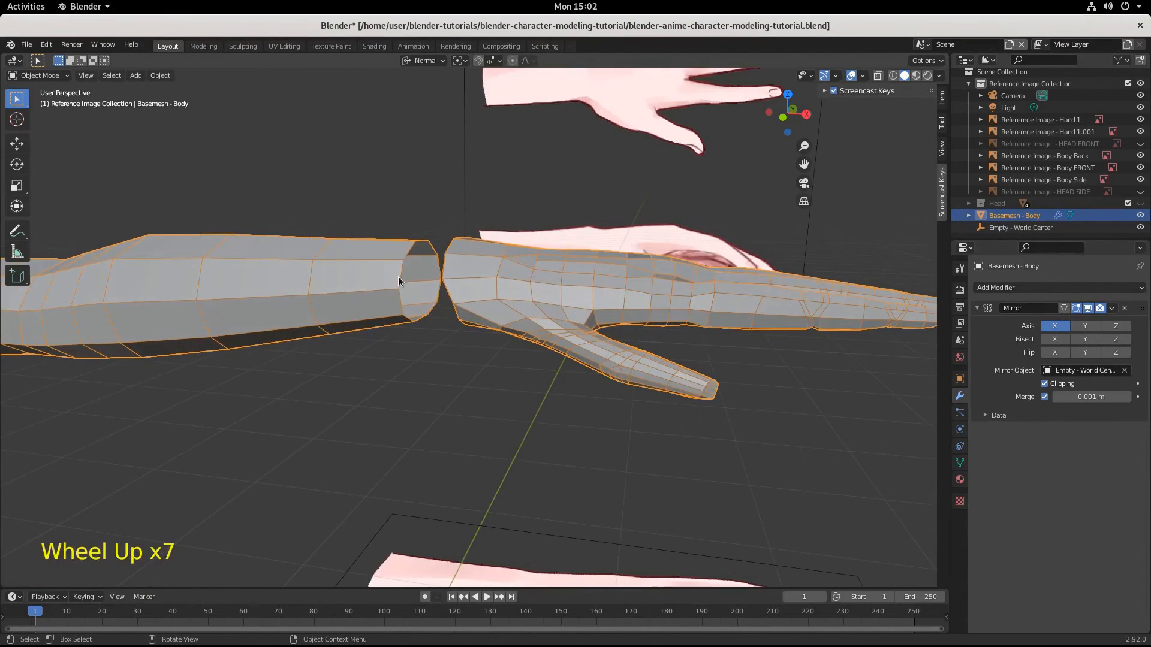
{"action": "left_click", "coordinate": [514, 463]}
{"action": "middle_click_drag", "start_coordinate": [480, 298], "coordinate": [570, 316]}
{"action": "left_click", "coordinate": [892, 75]}
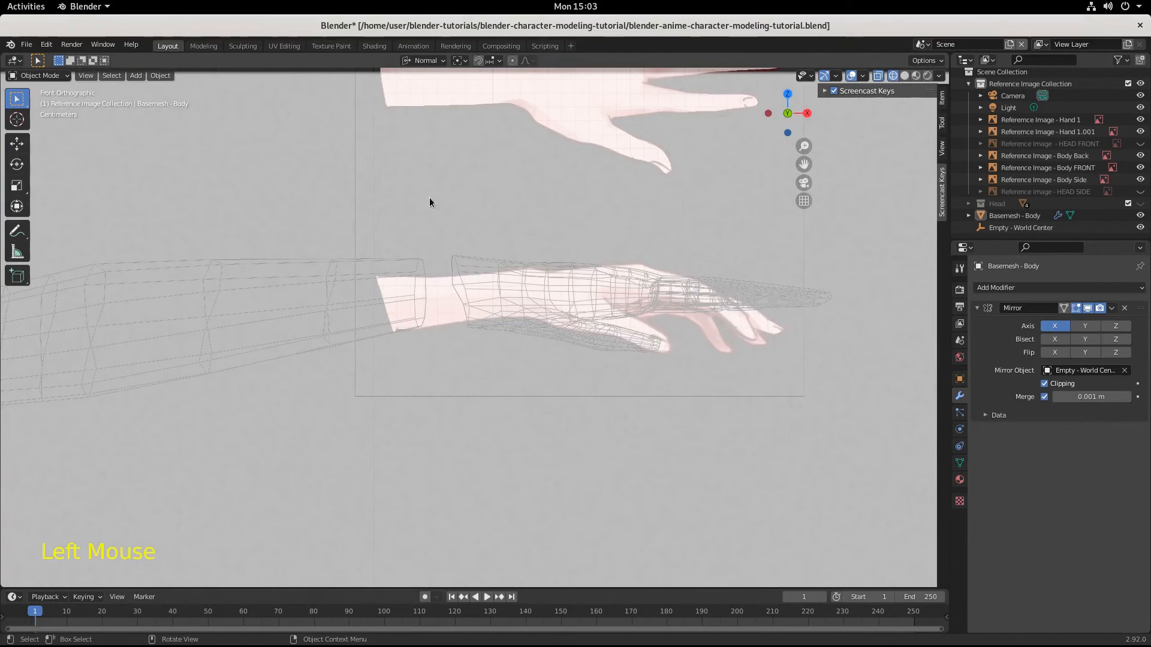
Select only the Basemesh - Body object and enter Edit Mode on it.
{"action": "mouse_move", "coordinate": [432, 182]}
{"action": "left_mouse_down"}
{"action": "mouse_move", "coordinate": [624, 339]}
{"action": "mouse_move", "coordinate": [894, 420]}
{"action": "left_mouse_up"}
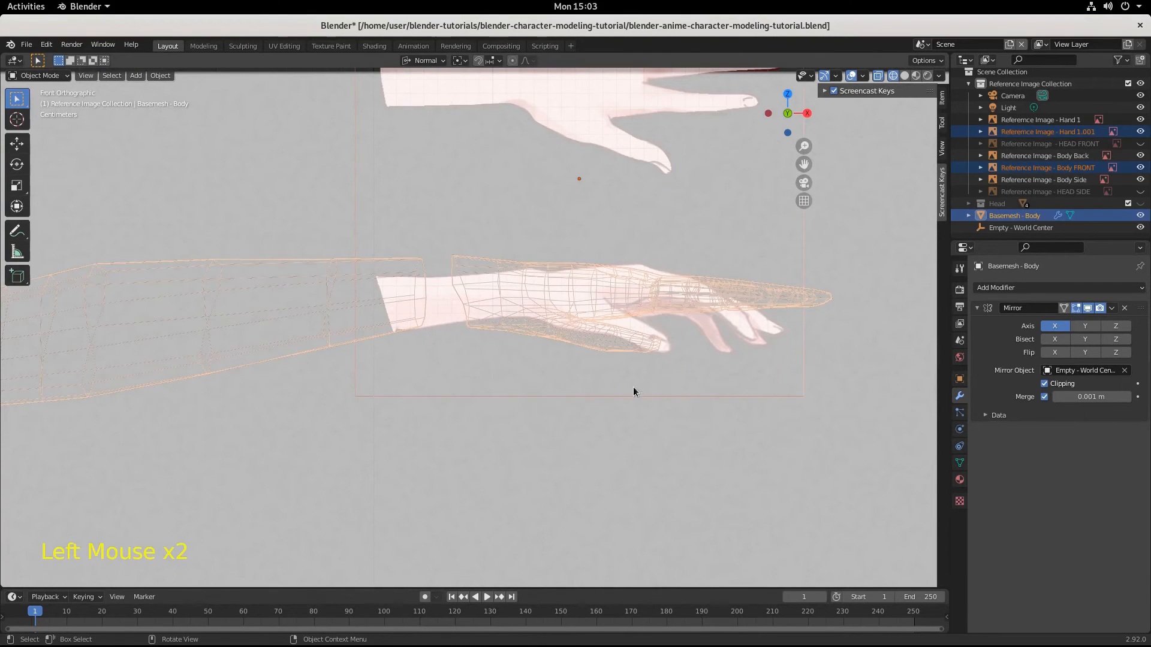
{"action": "left_click", "coordinate": [492, 289]}
{"action": "left_click", "coordinate": [18, 76]}
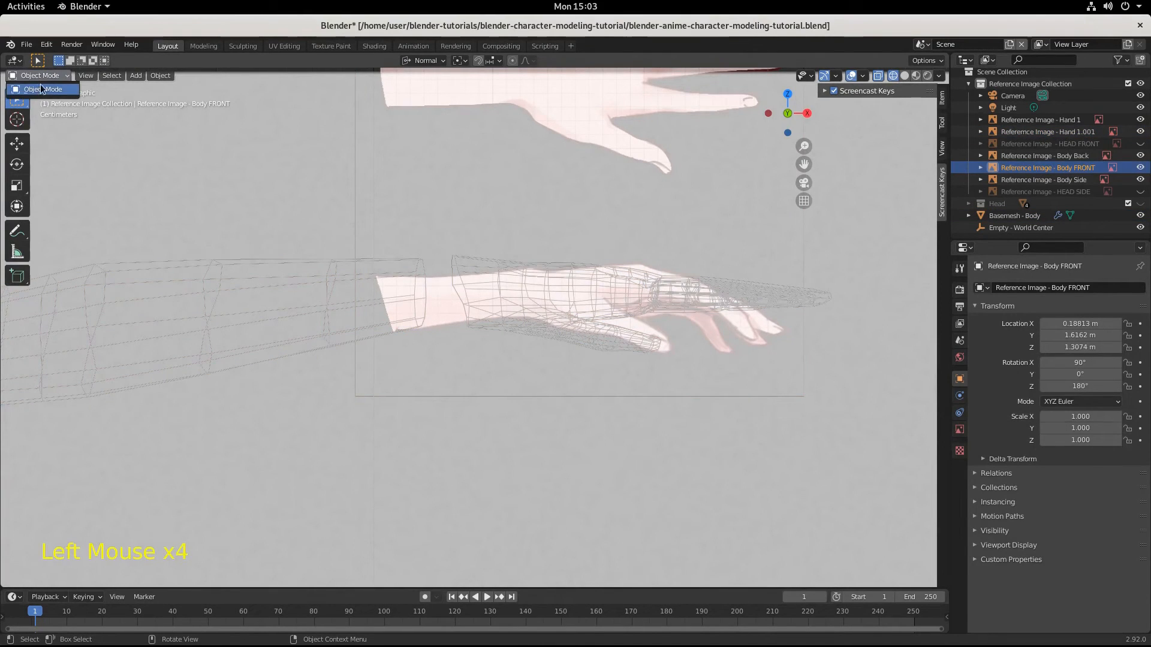
{"action": "left_click", "coordinate": [500, 303]}
{"action": "left_click", "coordinate": [503, 286]}
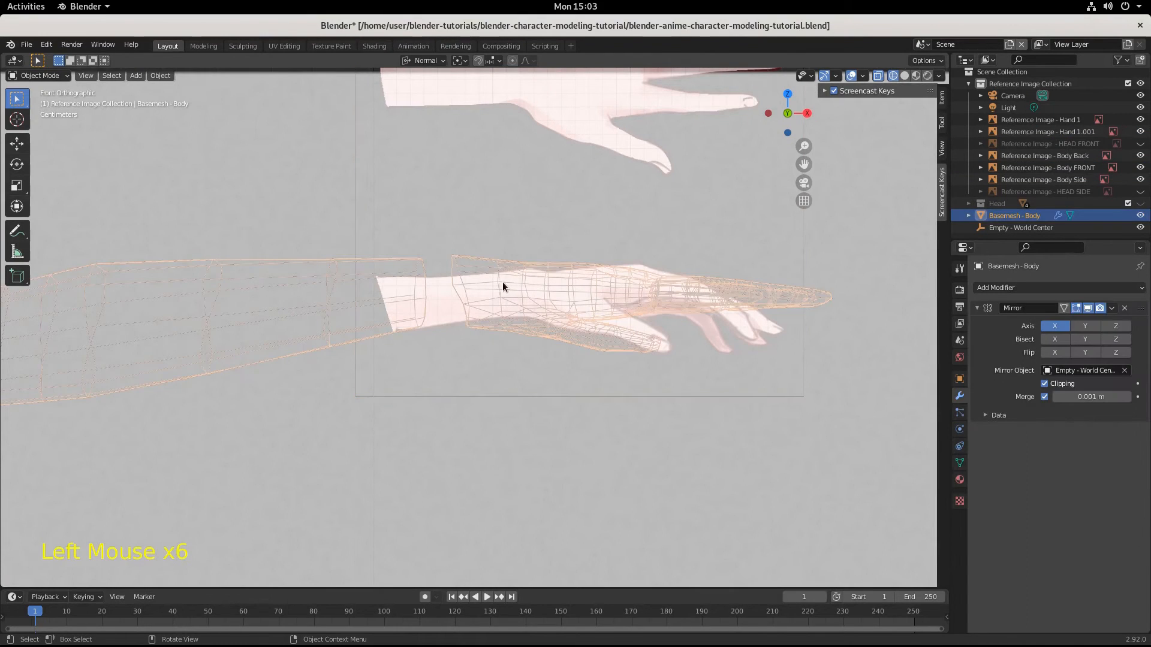
{"action": "left_click_drag", "start_coordinate": [37, 76], "coordinate": [42, 99]}
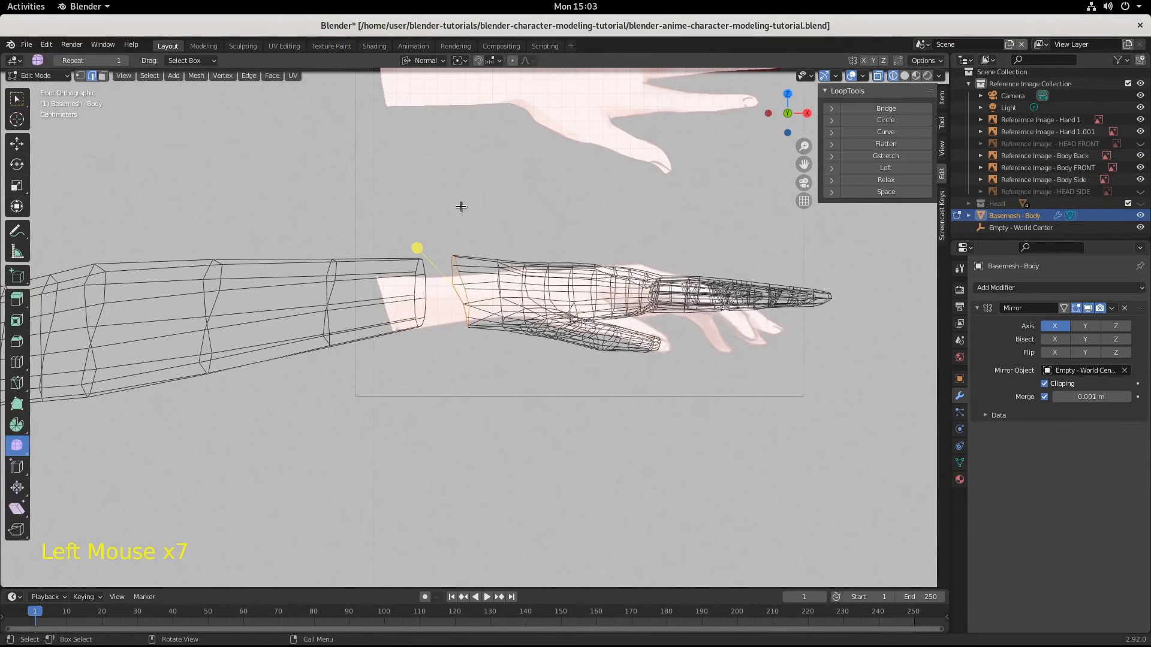
Select the whole hand geometry and move it about 0.0039 m along X and -0.0013 m along Z.
{"action": "left_click", "coordinate": [893, 74]}
{"action": "left_click_drag", "start_coordinate": [444, 229], "coordinate": [879, 398]}
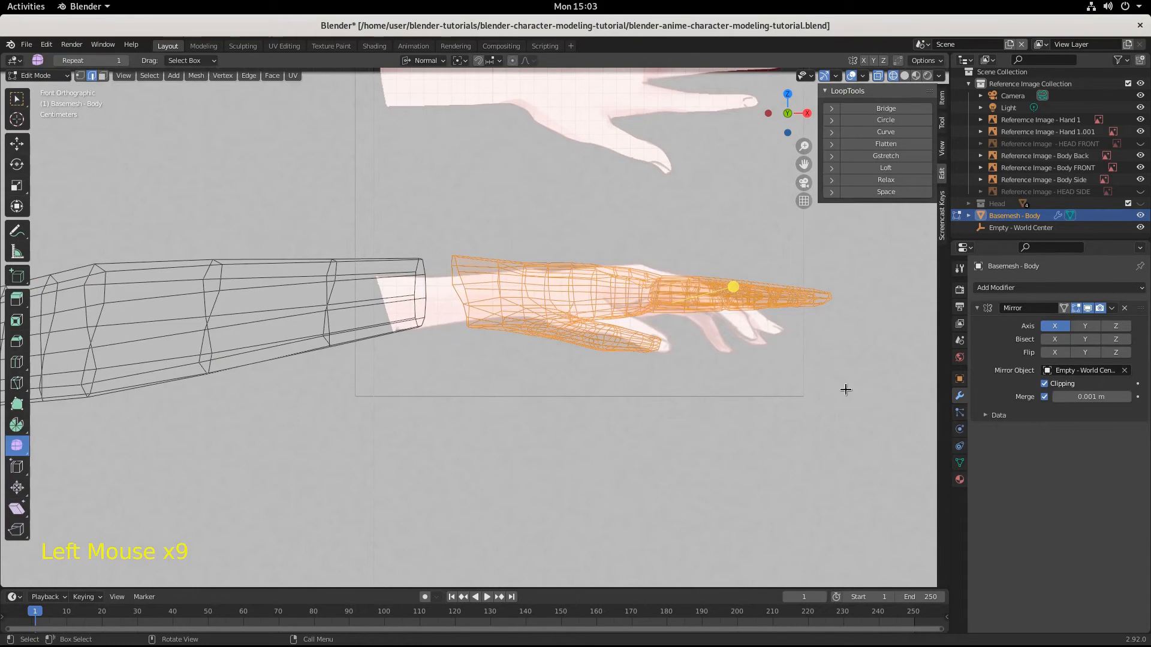
{"action": "key", "text": "g"}
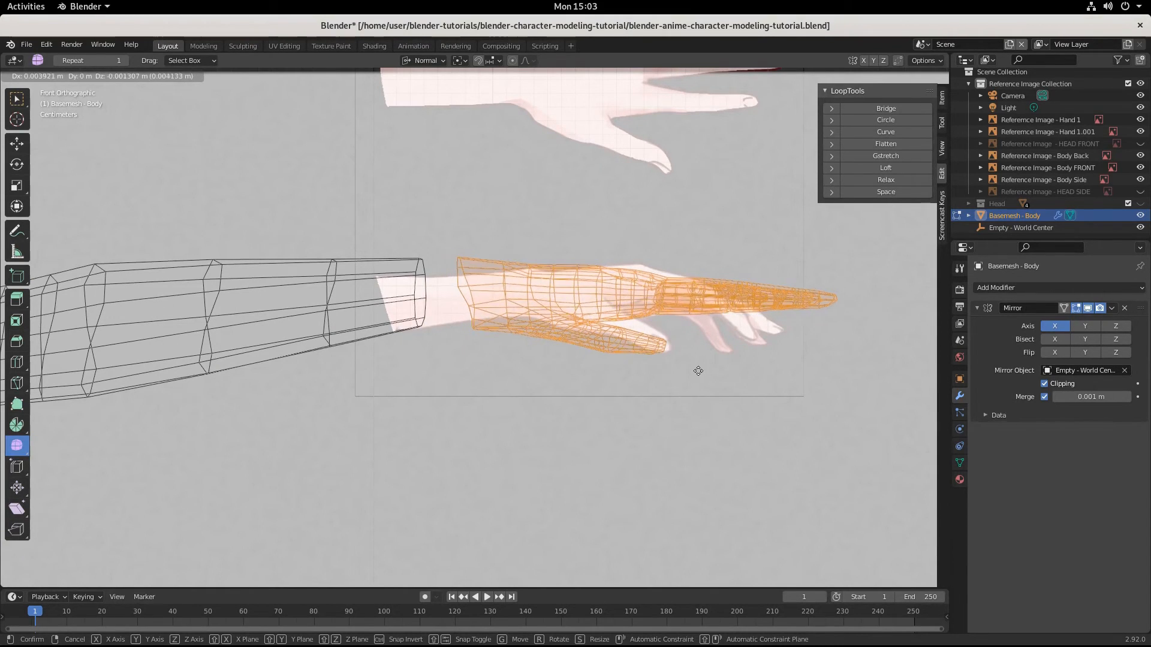
{"action": "left_click", "coordinate": [698, 371]}
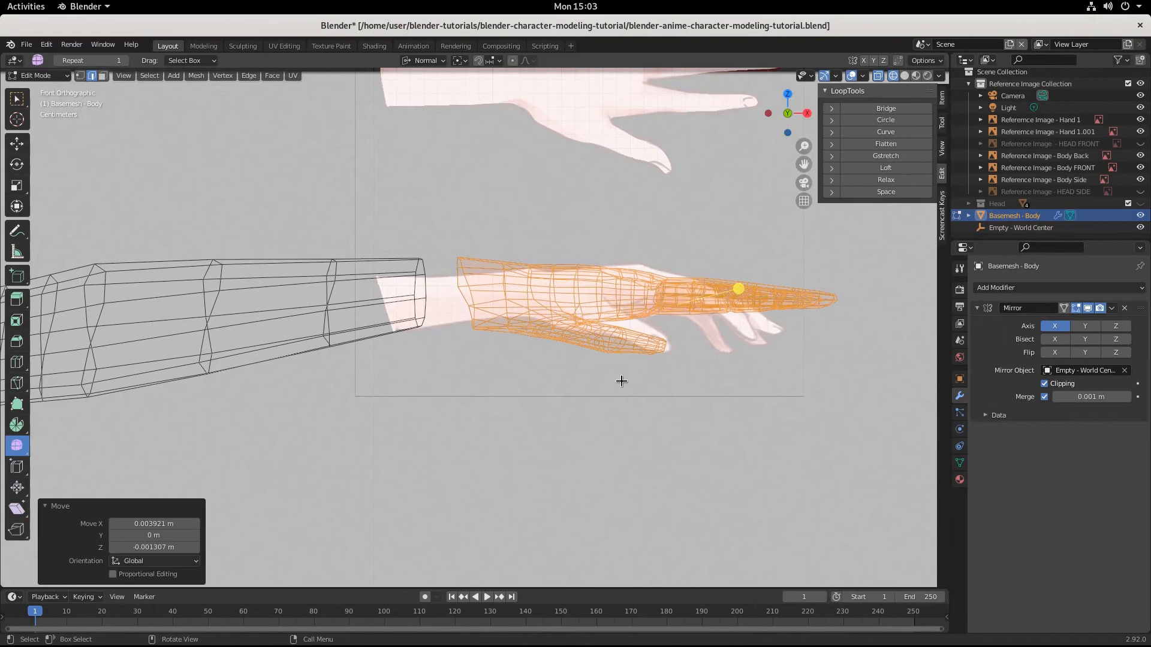
Enlarge the arm's wrist edge loop uniformly by 1.098 and lower it about 0.0013 m along Z.
{"action": "left_click_drag", "start_coordinate": [398, 227], "coordinate": [444, 367]}
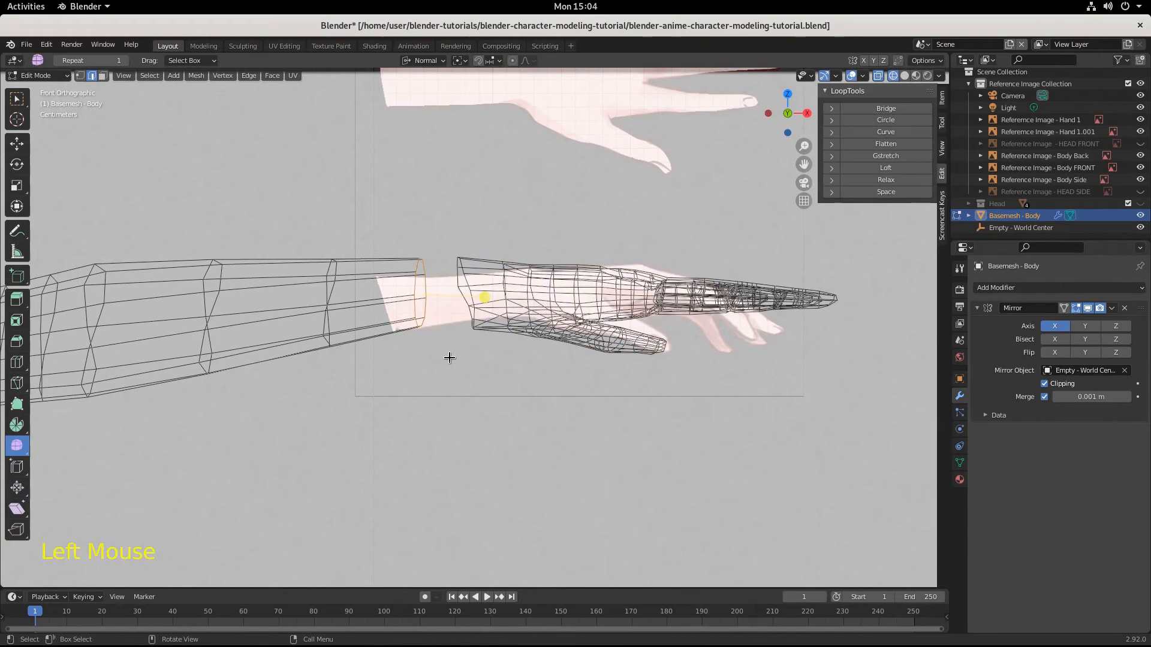
{"action": "key", "text": "s"}
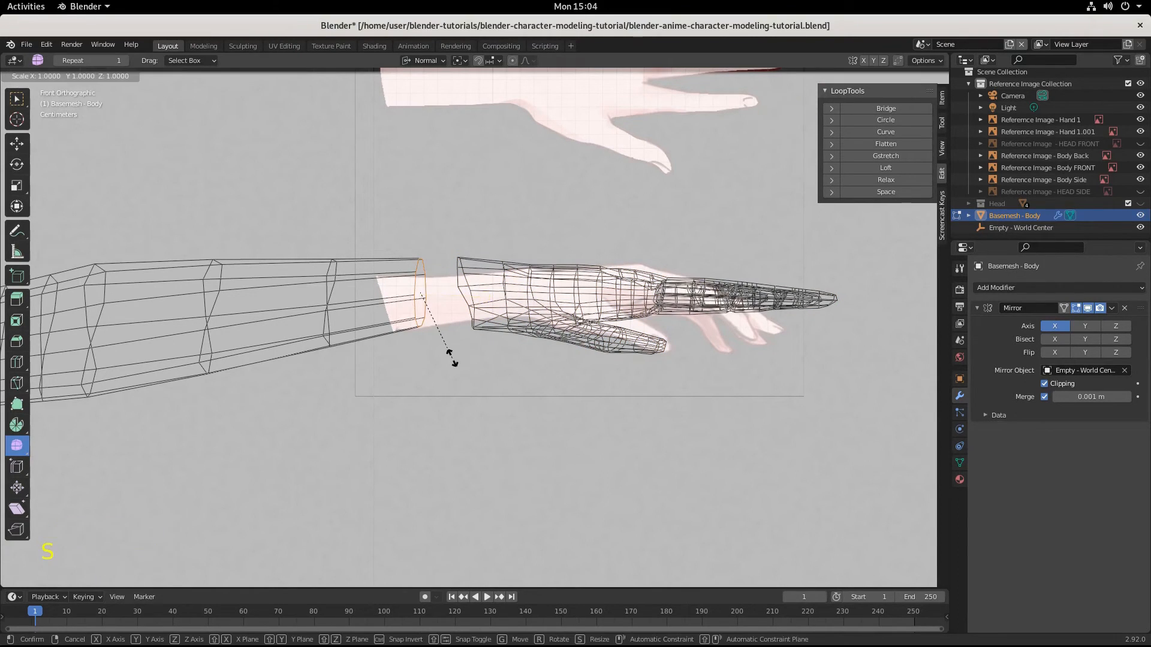
{"action": "left_click", "coordinate": [460, 362]}
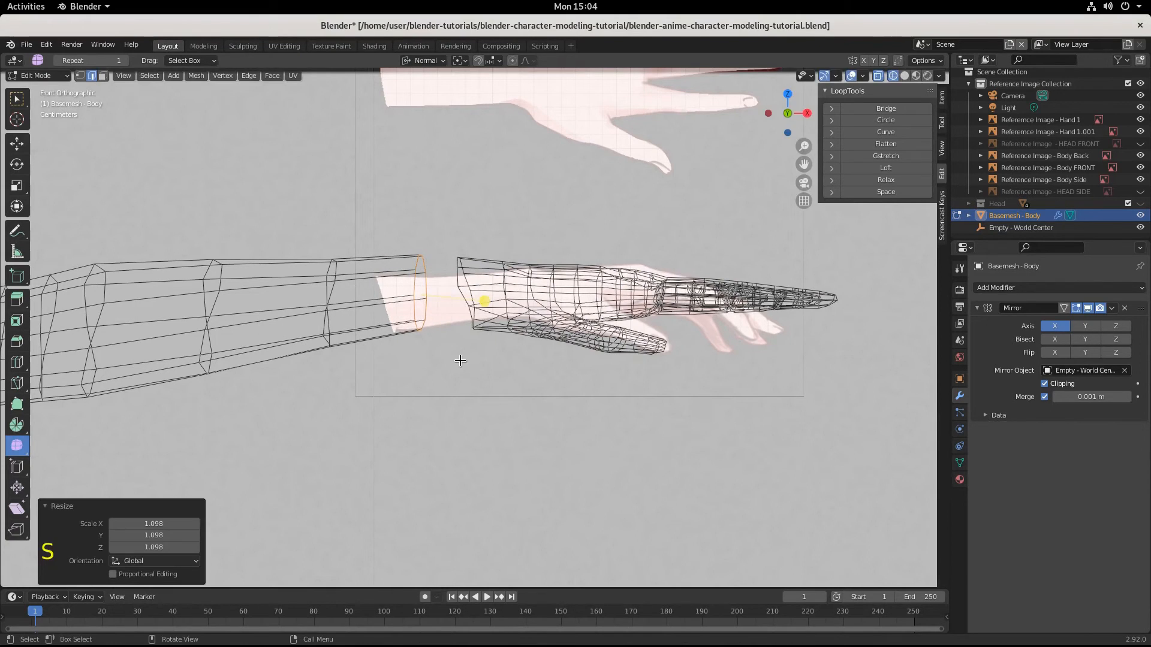
{"action": "key", "text": "g"}
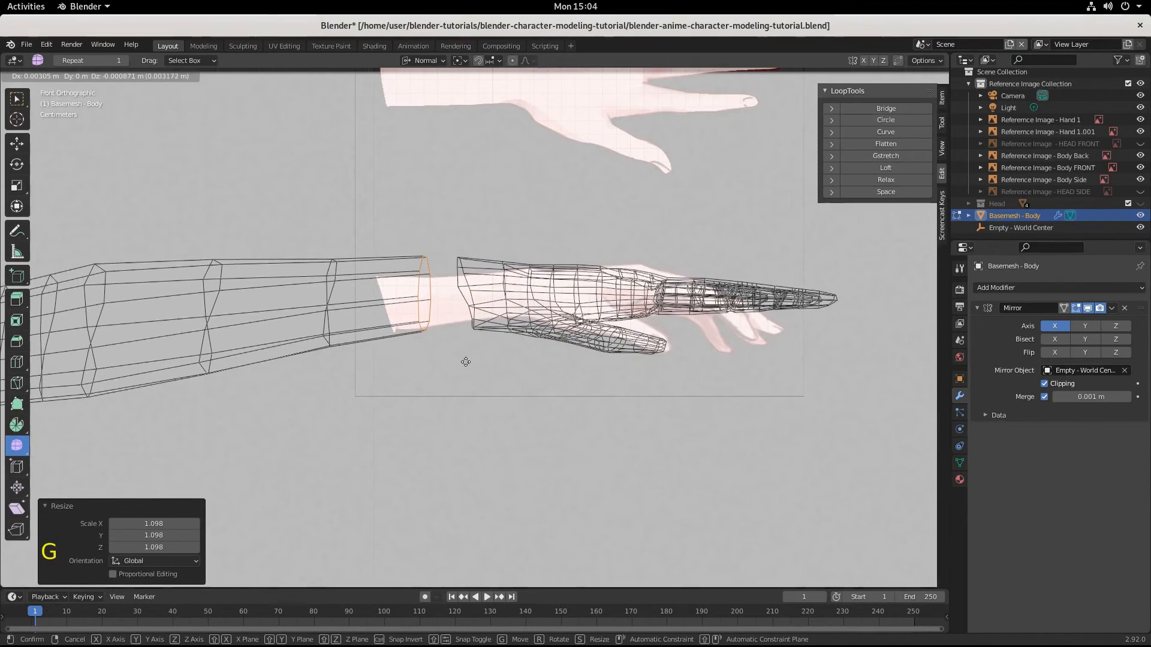
{"action": "left_click", "coordinate": [462, 362]}
{"action": "scroll", "coordinate": [444, 317], "scroll_direction": "up", "scroll_amount": 3}
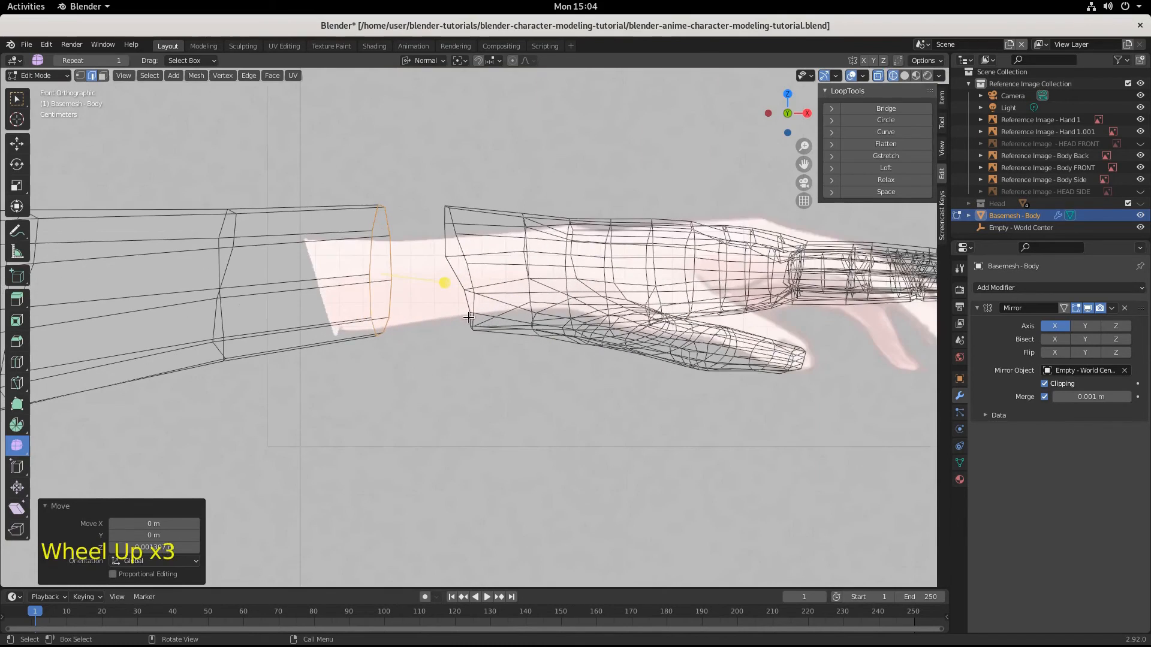
Return to solid shading and fill a first face between facing edges of the arm's and hand's wrist openings.
{"action": "left_click", "coordinate": [904, 76]}
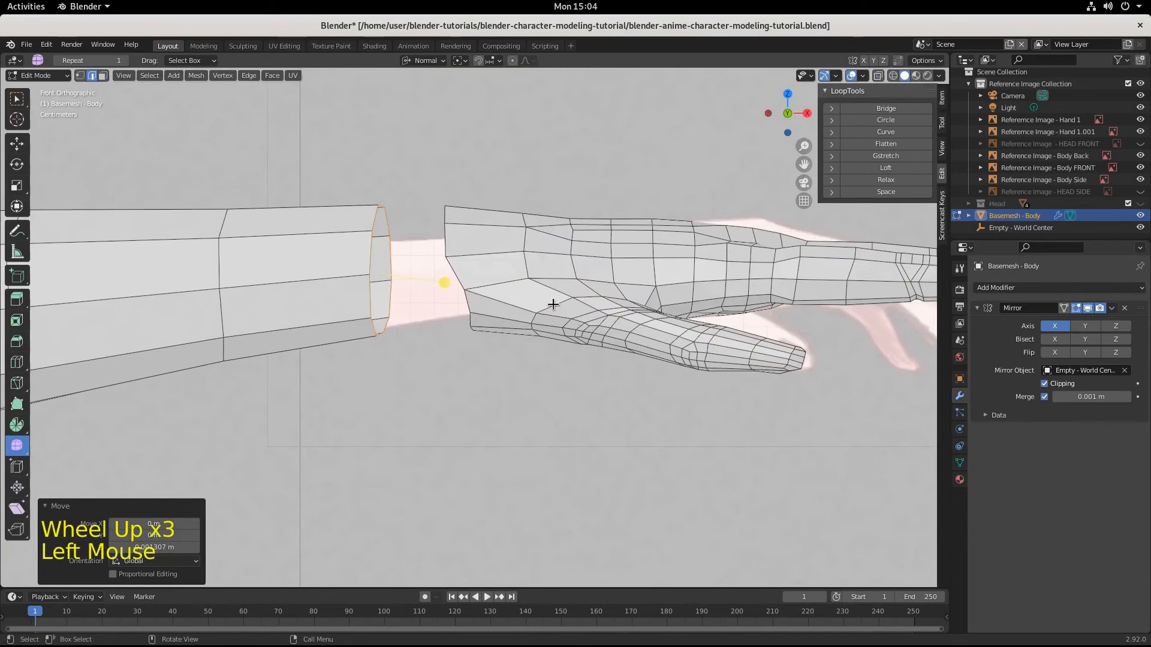
{"action": "middle_click_drag", "start_coordinate": [553, 304], "coordinate": [214, 180]}
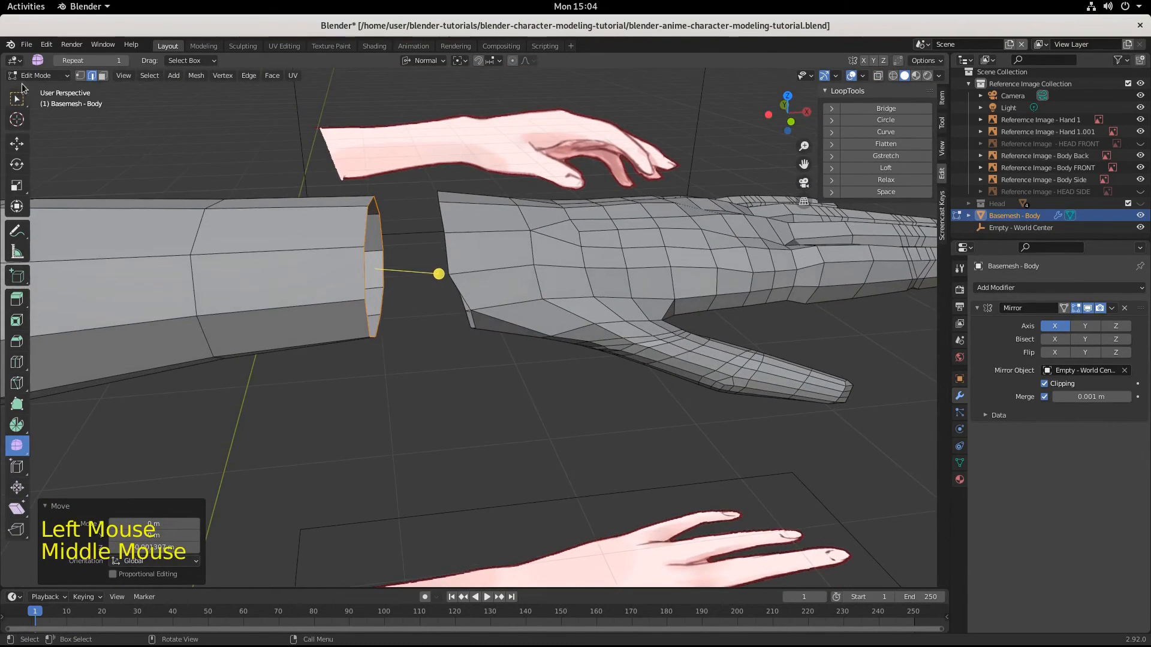
{"action": "left_click", "coordinate": [443, 258]}
{"action": "left_click", "coordinate": [443, 258]}
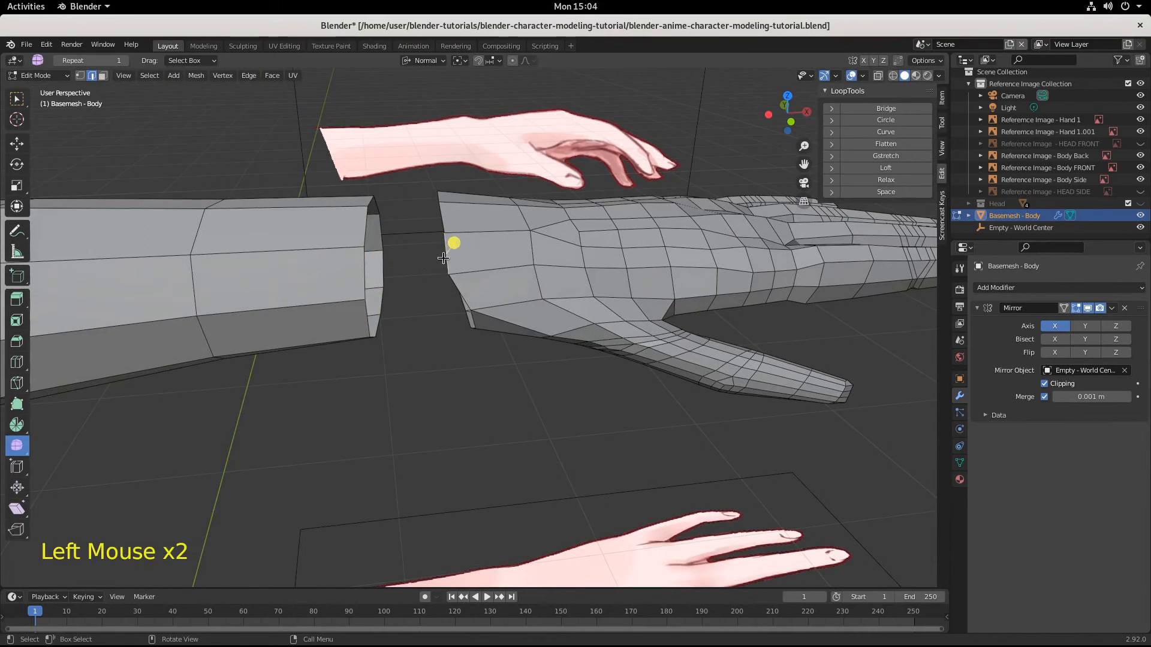
{"action": "left_click", "coordinate": [448, 258], "text": "shift"}
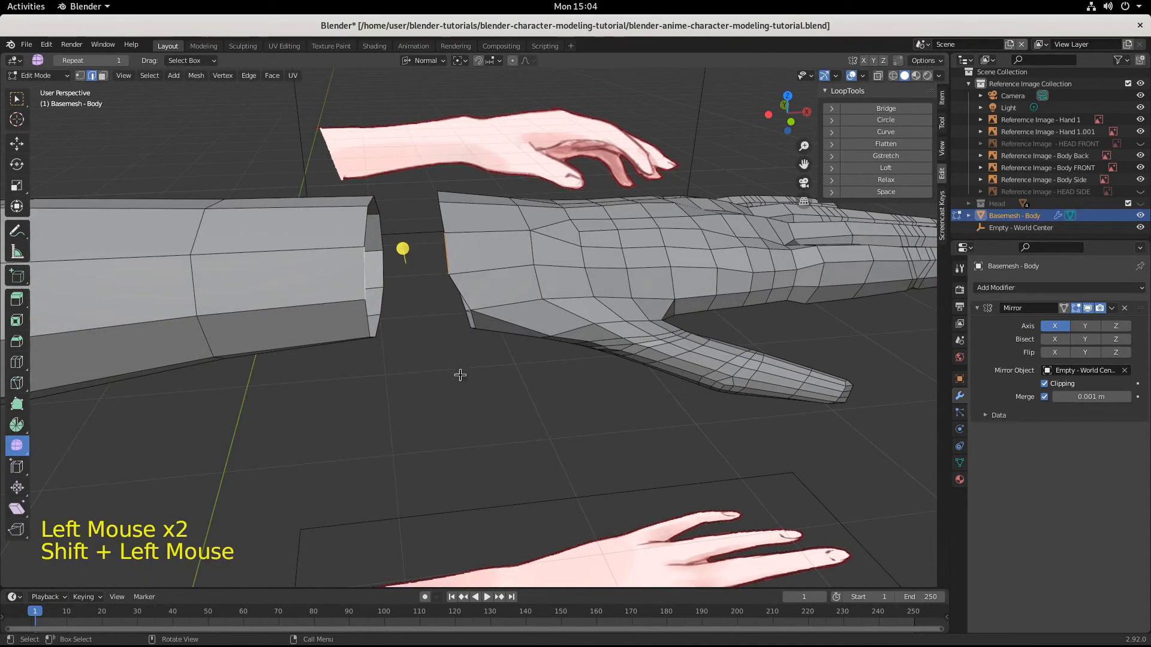
{"action": "middle_click_drag", "start_coordinate": [457, 375], "coordinate": [416, 268]}
{"action": "key", "text": "f"}
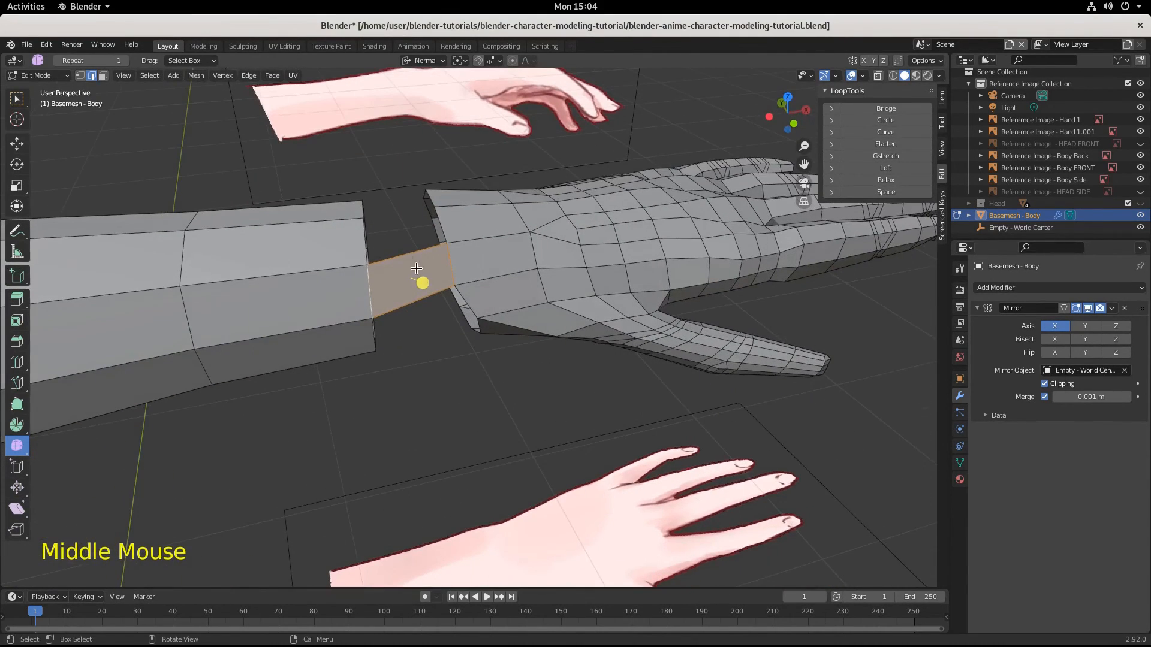
Continue filling faces across the wrist gap from the first bridging face, starting toward the back of the hand.
{"action": "left_click", "coordinate": [414, 265]}
{"action": "key", "text": "f"}
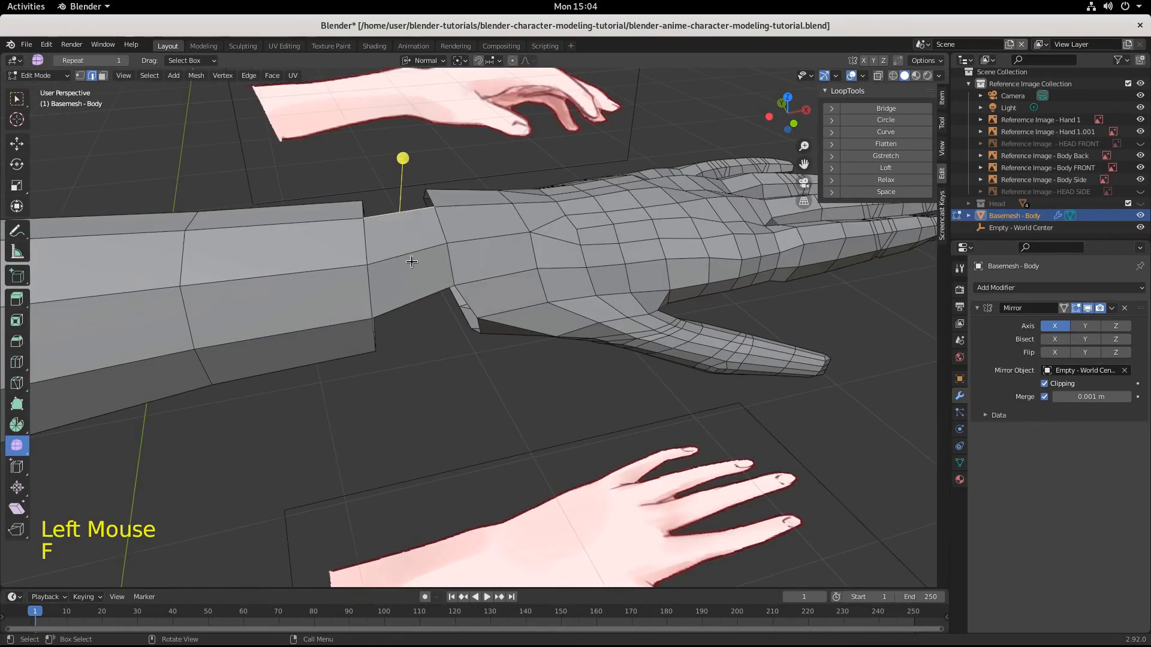
{"action": "middle_click_drag", "start_coordinate": [411, 262], "coordinate": [490, 341]}
{"action": "key", "text": "f"}
{"action": "key", "text": "f"}
Fill the remaining faces around the wrist, closing the gap on the palm and thumb side.
{"action": "middle_click_drag", "start_coordinate": [403, 403], "coordinate": [636, 279]}
{"action": "key", "text": "f"}
{"action": "key", "text": "f"}
{"action": "key", "text": "f"}
{"action": "key", "text": "f"}
{"action": "key", "text": "f"}
{"action": "key", "text": "f"}
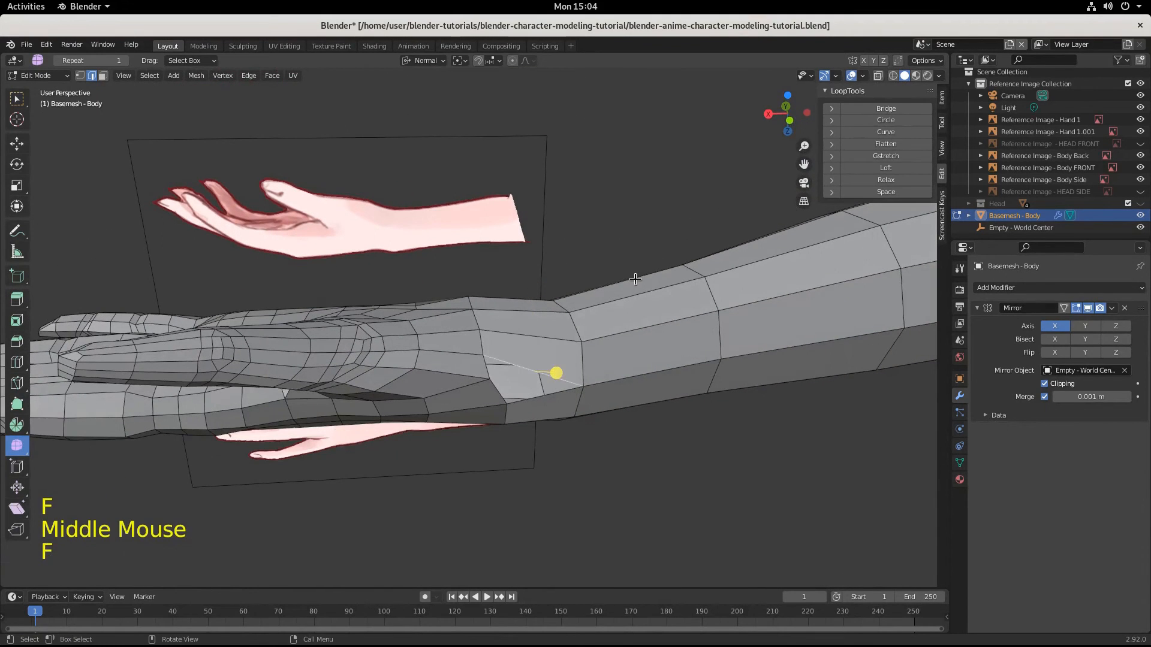
{"action": "middle_click_drag", "start_coordinate": [600, 333], "coordinate": [598, 338]}
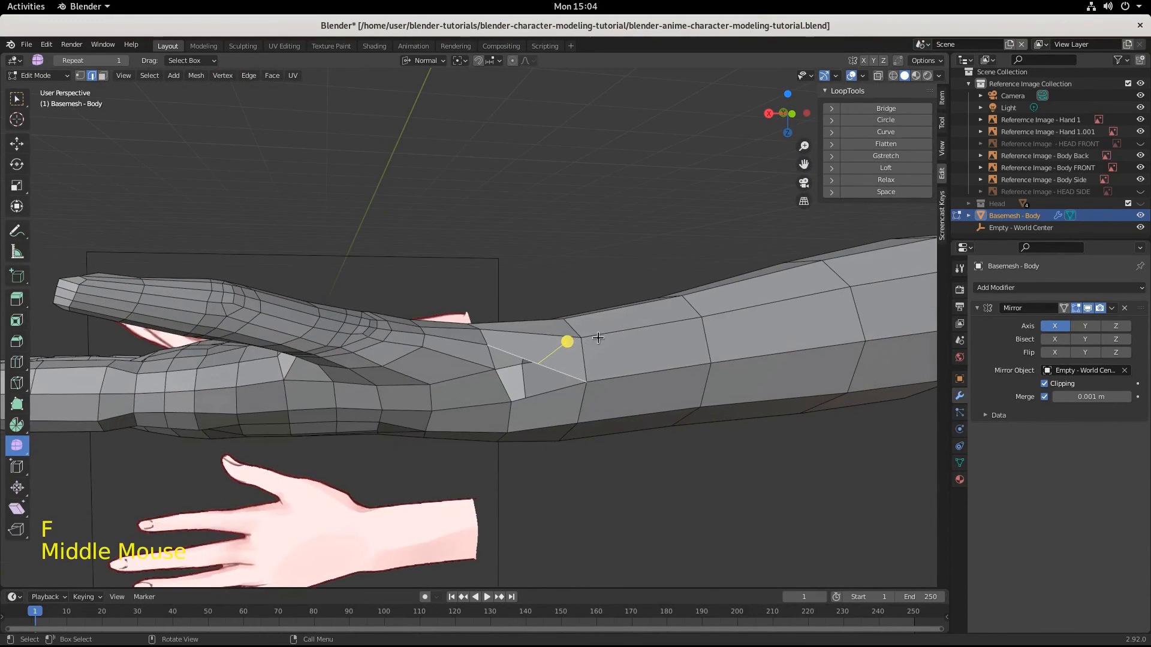
{"action": "key", "text": "f"}
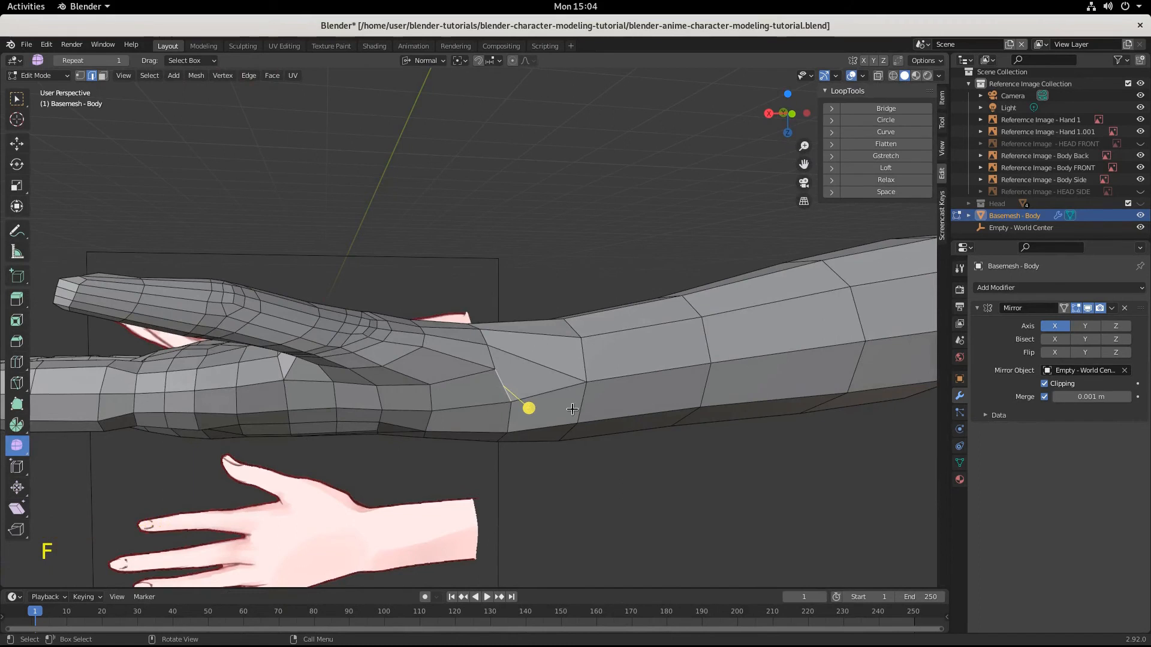
Switch the body mesh to Sculpt Mode and inflate the back of the wrist beside the masked hand with the Inflate/Deflate brush.
{"action": "scroll", "coordinate": [570, 408], "scroll_direction": "up", "scroll_amount": 4}
{"action": "middle_click_drag", "start_coordinate": [557, 400], "coordinate": [522, 420]}
{"action": "middle_click_drag", "start_coordinate": [521, 420], "coordinate": [443, 336]}
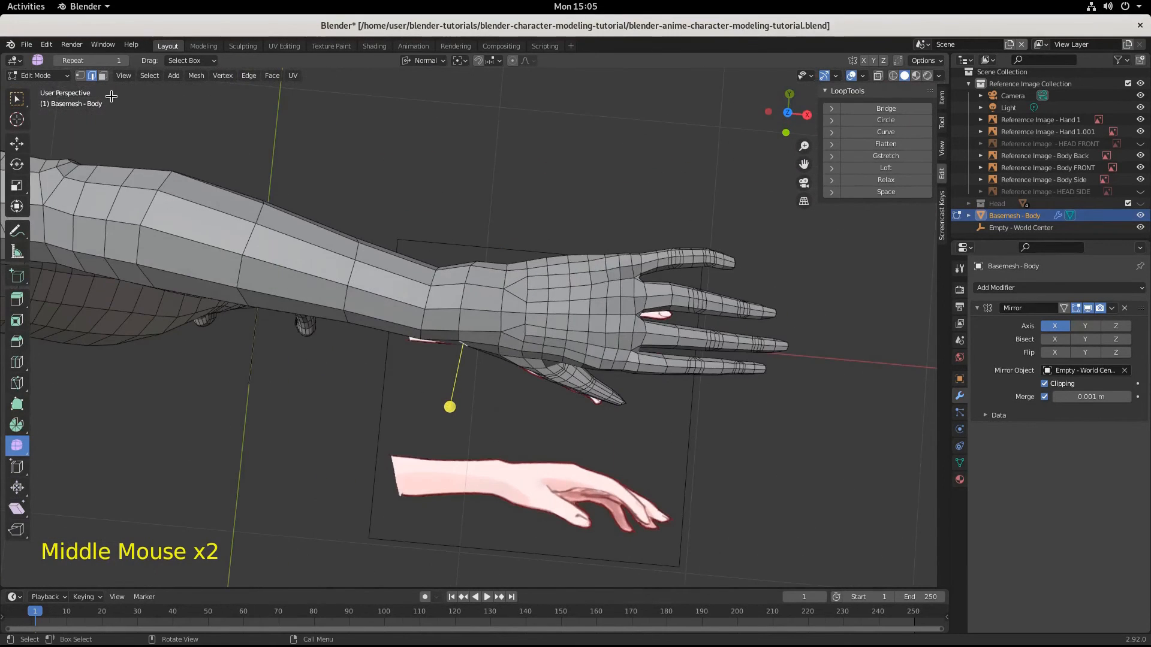
{"action": "left_click", "coordinate": [35, 77]}
{"action": "left_click", "coordinate": [42, 116]}
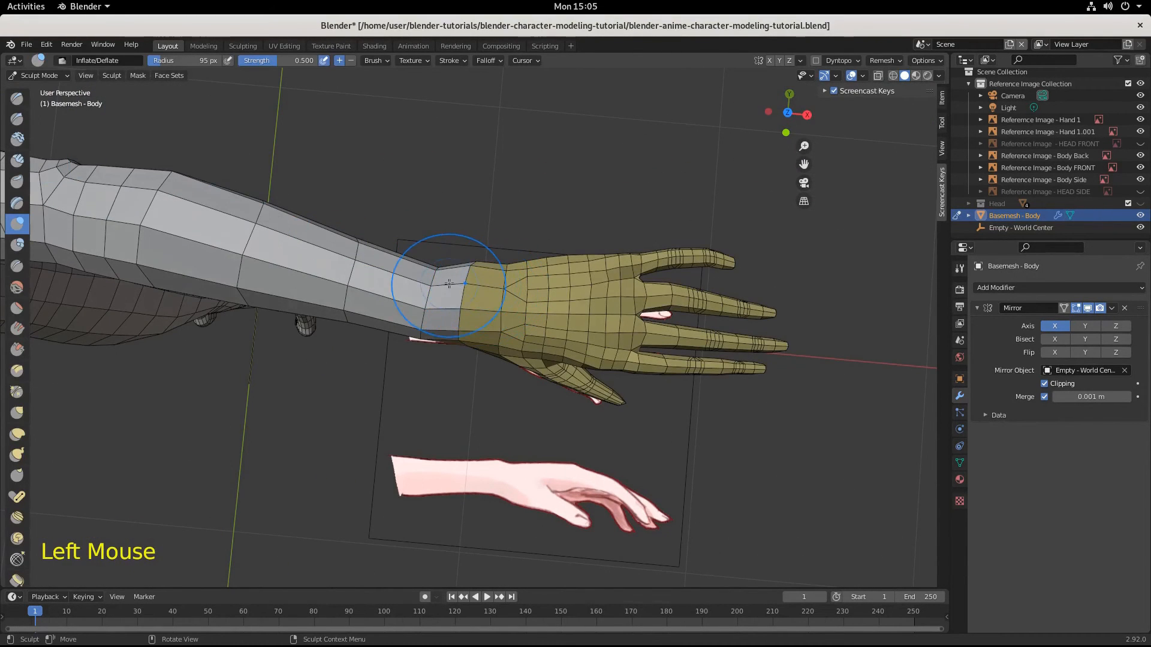
{"action": "left_click", "coordinate": [421, 269]}
{"action": "left_click", "coordinate": [425, 272]}
{"action": "left_click", "coordinate": [428, 275]}
{"action": "left_click", "coordinate": [431, 275]}
{"action": "left_click", "coordinate": [429, 275]}
{"action": "left_click", "coordinate": [434, 273]}
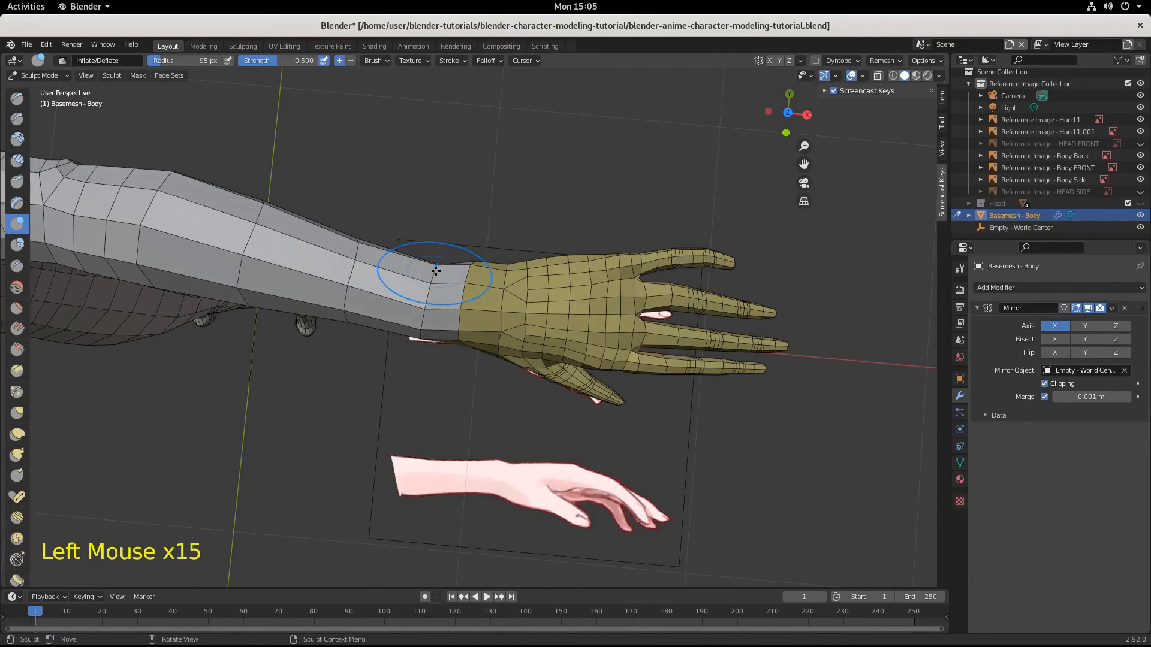
{"action": "left_click", "coordinate": [434, 276]}
Inflate the palm side of the wrist with repeated Inflate/Deflate strokes just before the masked hand.
{"action": "middle_click_drag", "start_coordinate": [432, 278], "coordinate": [420, 440]}
{"action": "left_click", "coordinate": [426, 313]}
{"action": "left_click", "coordinate": [439, 331]}
{"action": "left_click", "coordinate": [444, 332]}
{"action": "left_click", "coordinate": [416, 423]}
{"action": "left_click", "coordinate": [427, 395]}
{"action": "double_click", "coordinate": [432, 382]}
{"action": "double_click", "coordinate": [433, 383]}
{"action": "double_click", "coordinate": [433, 383]}
{"action": "double_click", "coordinate": [432, 384]}
{"action": "left_click", "coordinate": [433, 383]}
{"action": "left_click", "coordinate": [430, 392]}
{"action": "double_click", "coordinate": [433, 390]}
{"action": "left_click", "coordinate": [436, 386]}
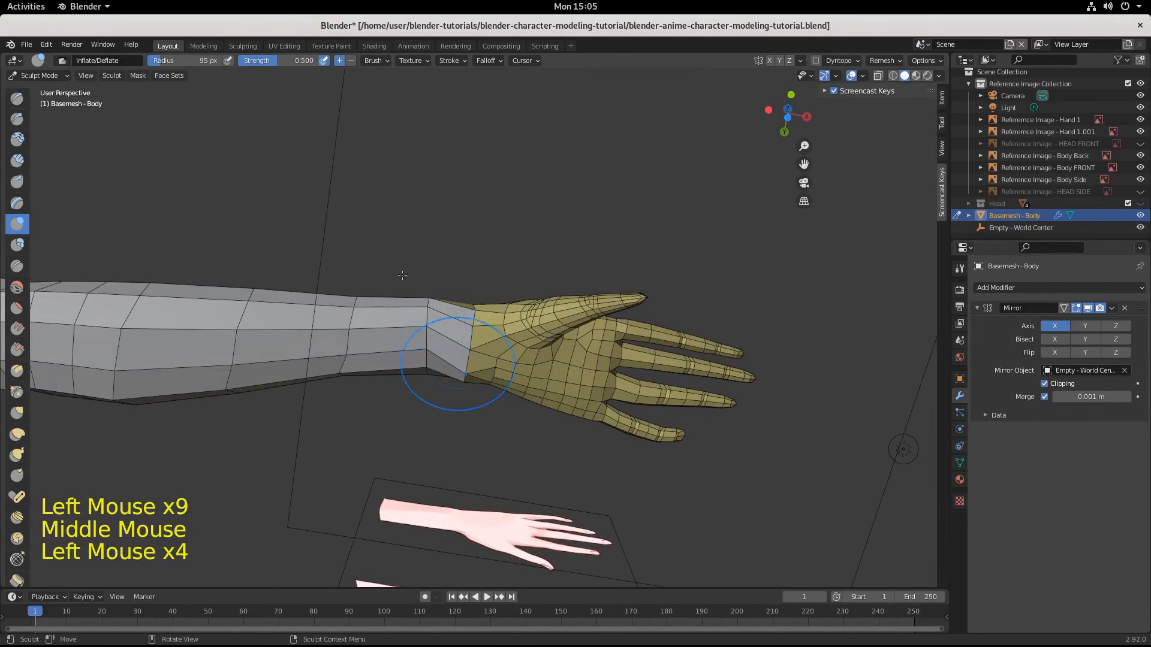
Change to the Smooth brush and even out the palm side of the wrist and the adjoining forearm.
{"action": "left_click", "coordinate": [17, 287]}
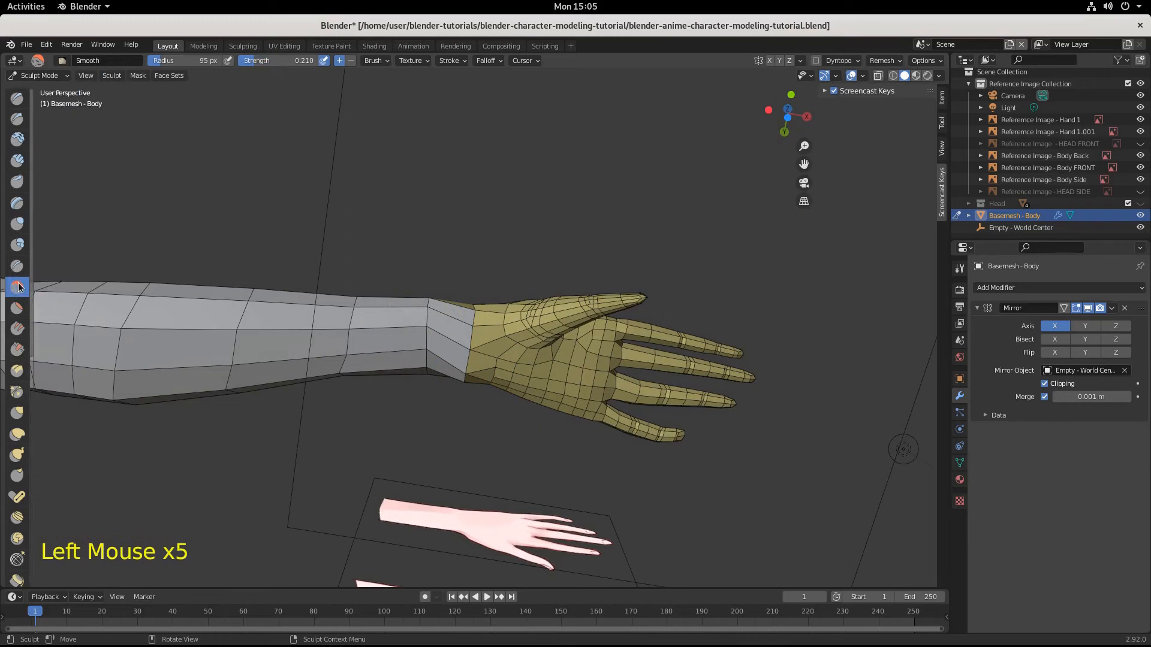
{"action": "double_click", "coordinate": [473, 379]}
{"action": "double_click", "coordinate": [467, 376]}
{"action": "left_click", "coordinate": [337, 390]}
{"action": "left_click", "coordinate": [420, 320]}
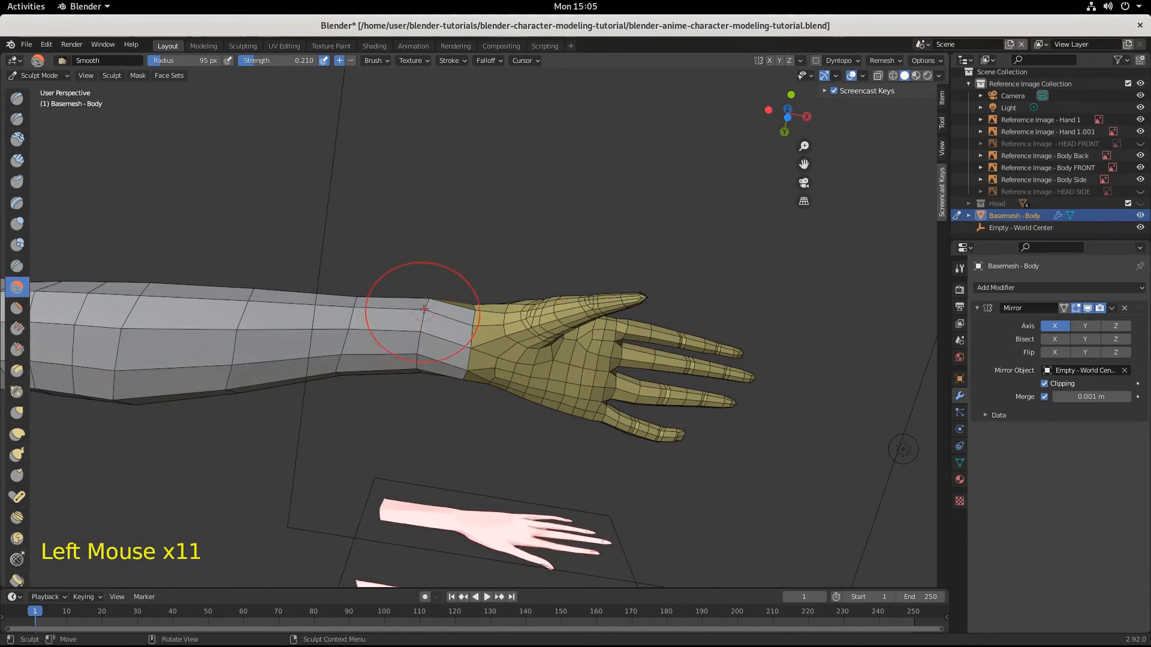
{"action": "left_click", "coordinate": [423, 318]}
{"action": "mouse_move", "coordinate": [423, 320]}
{"action": "middle_mouse_down"}
{"action": "mouse_move", "coordinate": [422, 373]}
{"action": "mouse_move", "coordinate": [407, 324]}
{"action": "mouse_move", "coordinate": [467, 262]}
{"action": "middle_mouse_up"}
{"action": "left_click", "coordinate": [407, 323]}
Smooth the thumb side of the wrist where the forearm meets the masked hand.
{"action": "left_click", "coordinate": [467, 262]}
{"action": "double_click", "coordinate": [469, 263]}
{"action": "left_click", "coordinate": [471, 263]}
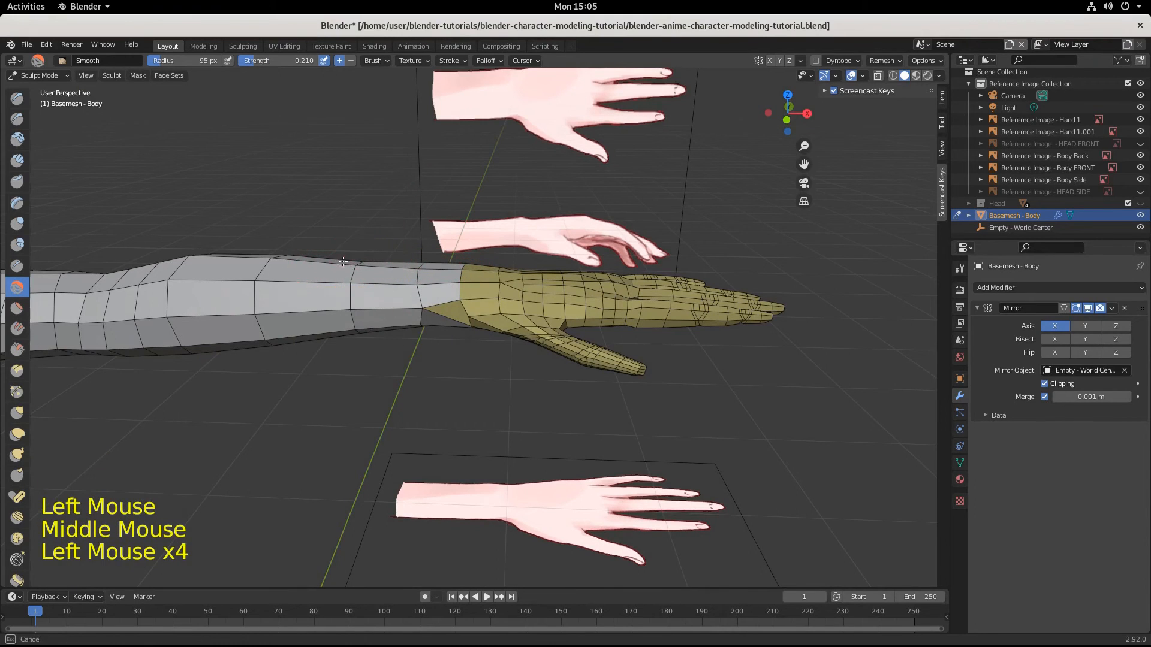
{"action": "left_click", "coordinate": [471, 264]}
{"action": "left_click", "coordinate": [472, 265]}
{"action": "left_click", "coordinate": [471, 268]}
{"action": "double_click", "coordinate": [427, 283]}
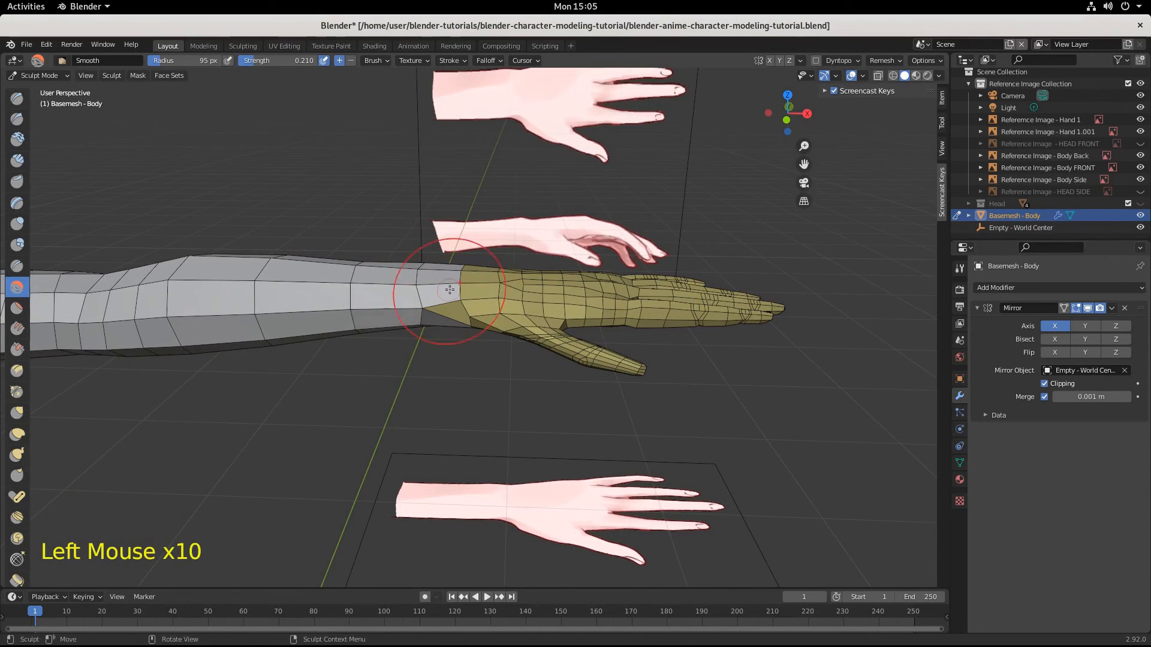
{"action": "left_click", "coordinate": [428, 286]}
{"action": "left_click", "coordinate": [429, 289]}
Smooth the back of the wrist and the upper surface of the lower forearm.
{"action": "mouse_move", "coordinate": [429, 289]}
{"action": "middle_mouse_down"}
{"action": "mouse_move", "coordinate": [457, 337]}
{"action": "mouse_move", "coordinate": [445, 303]}
{"action": "middle_mouse_up"}
{"action": "left_click", "coordinate": [411, 325]}
{"action": "double_click", "coordinate": [412, 324]}
{"action": "double_click", "coordinate": [414, 323]}
{"action": "left_click", "coordinate": [415, 323]}
{"action": "left_click", "coordinate": [445, 302]}
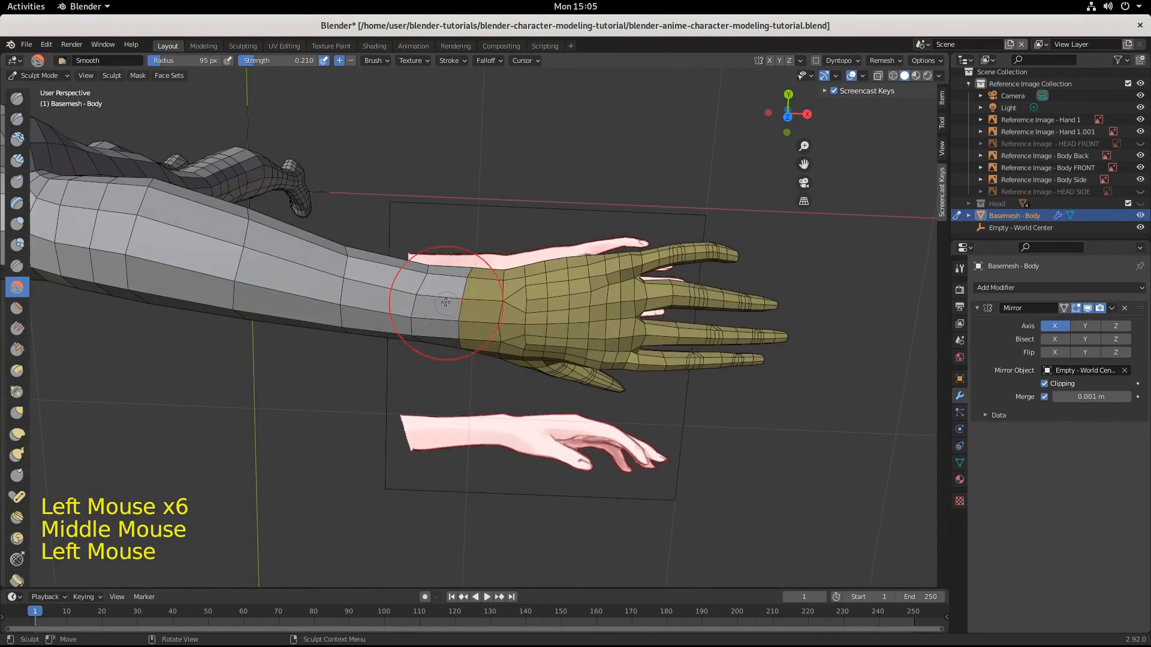
{"action": "left_click", "coordinate": [296, 256]}
{"action": "left_click", "coordinate": [398, 264]}
Smooth the little-finger side of the forearm, working from the wrist toward the elbow.
{"action": "mouse_move", "coordinate": [398, 264]}
{"action": "middle_mouse_down"}
{"action": "mouse_move", "coordinate": [462, 270]}
{"action": "mouse_move", "coordinate": [437, 347]}
{"action": "middle_mouse_up"}
{"action": "left_click", "coordinate": [491, 283]}
{"action": "left_click", "coordinate": [423, 303]}
{"action": "middle_click_drag", "start_coordinate": [424, 304], "coordinate": [411, 334]}
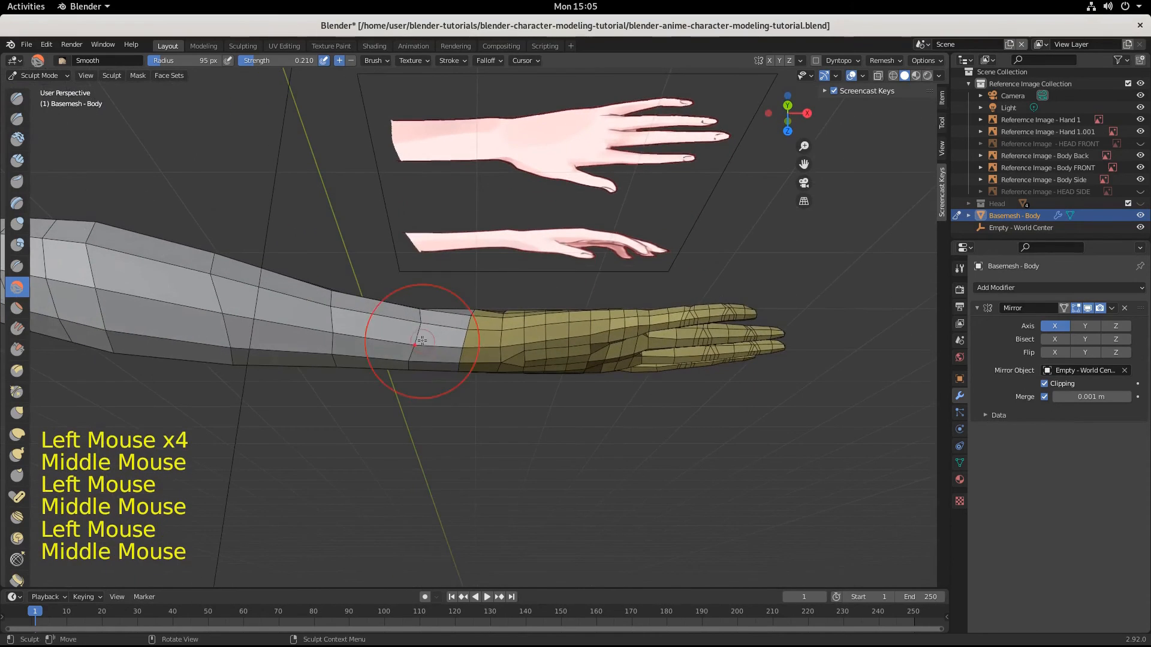
{"action": "left_click", "coordinate": [366, 326]}
{"action": "left_click", "coordinate": [327, 313]}
{"action": "left_click", "coordinate": [290, 301]}
{"action": "left_click", "coordinate": [290, 301]}
Smooth the little-finger edge of the wrist right beside the masked hand.
{"action": "middle_click_drag", "start_coordinate": [291, 301], "coordinate": [501, 334]}
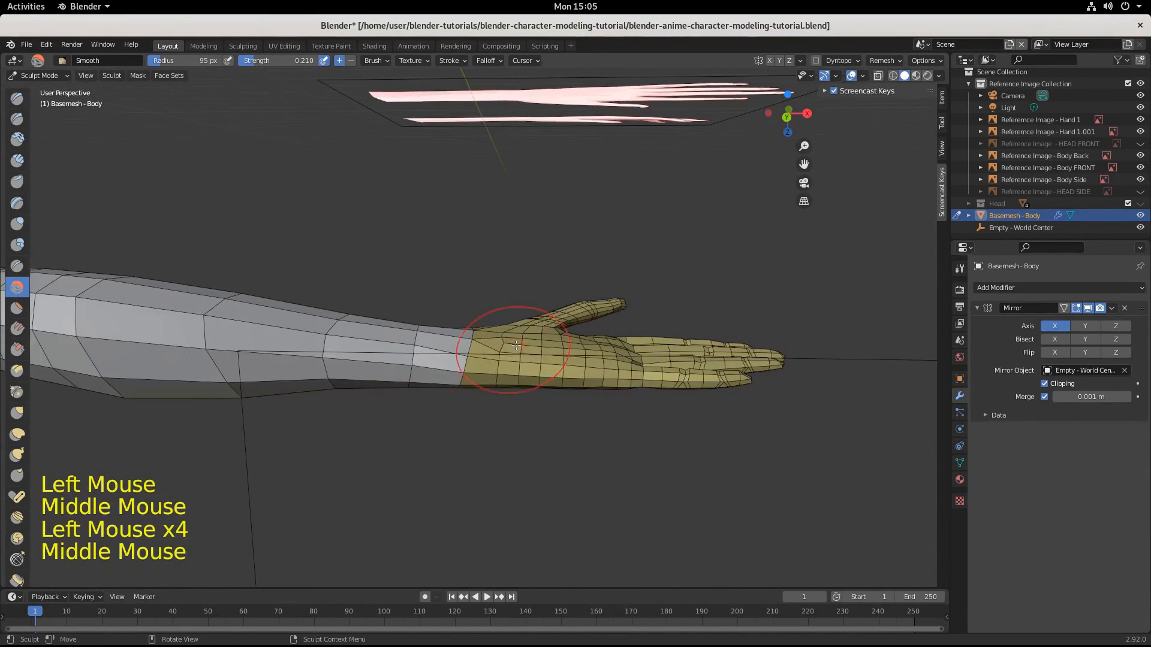
{"action": "left_click", "coordinate": [472, 368]}
{"action": "left_click", "coordinate": [471, 368]}
{"action": "left_click", "coordinate": [455, 361]}
{"action": "left_click", "coordinate": [438, 354]}
Smooth the palm side of the lower forearm and wrist, blending the bridged faces into the arm.
{"action": "mouse_move", "coordinate": [438, 354]}
{"action": "middle_mouse_down"}
{"action": "mouse_move", "coordinate": [383, 383]}
{"action": "mouse_move", "coordinate": [328, 376]}
{"action": "middle_mouse_up"}
{"action": "left_click", "coordinate": [328, 376]}
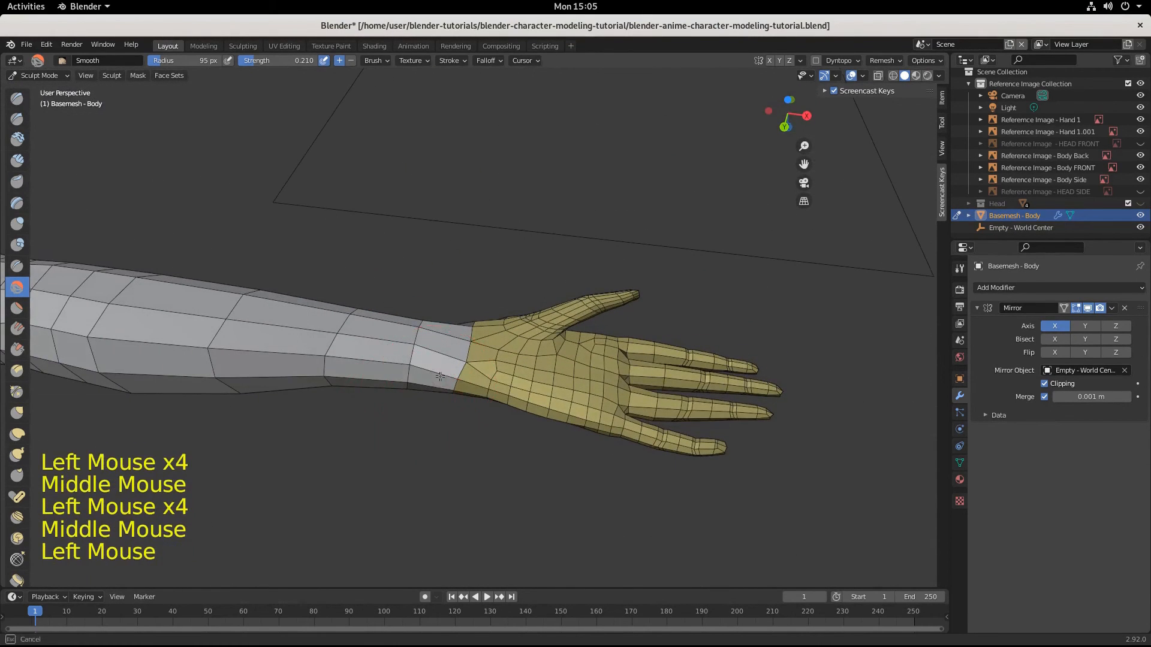
{"action": "left_click", "coordinate": [329, 376]}
{"action": "left_click", "coordinate": [335, 359]}
{"action": "left_click", "coordinate": [347, 334]}
{"action": "left_click", "coordinate": [411, 347]}
{"action": "left_click", "coordinate": [419, 347]}
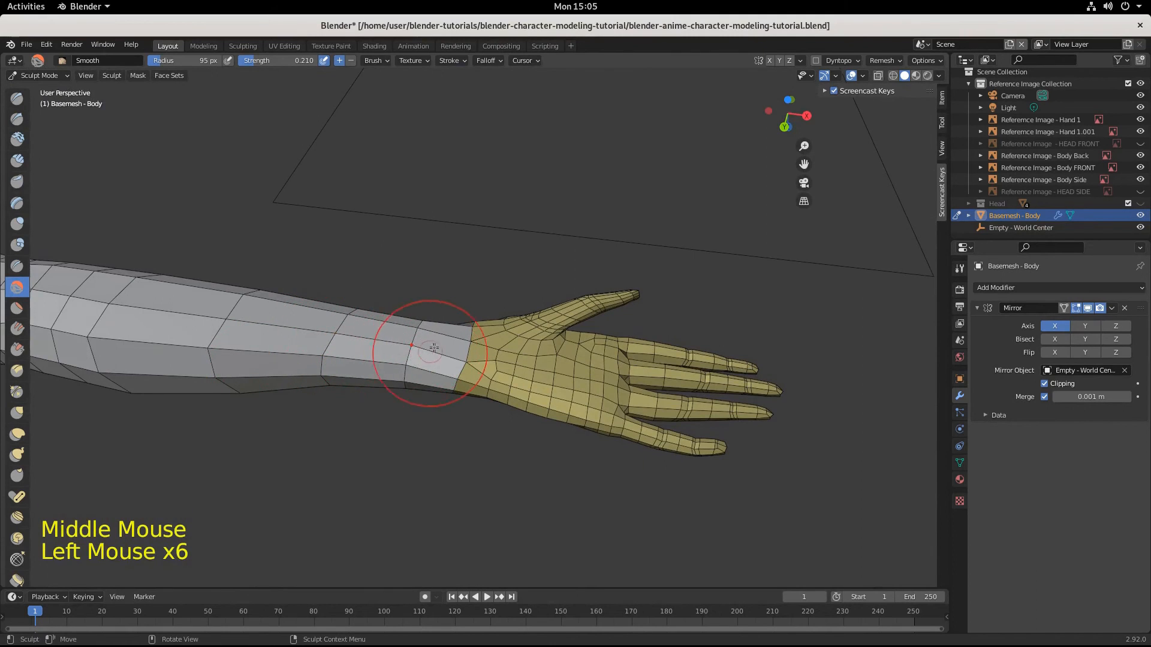
Smooth around the wrist and along the forearm's lower edge near the elbow.
{"action": "middle_click_drag", "start_coordinate": [419, 347], "coordinate": [449, 348]}
{"action": "left_click", "coordinate": [468, 342]}
{"action": "mouse_move", "coordinate": [300, 312]}
{"action": "middle_mouse_down"}
{"action": "mouse_move", "coordinate": [267, 264]}
{"action": "mouse_move", "coordinate": [250, 292]}
{"action": "mouse_move", "coordinate": [258, 403]}
{"action": "middle_mouse_up"}
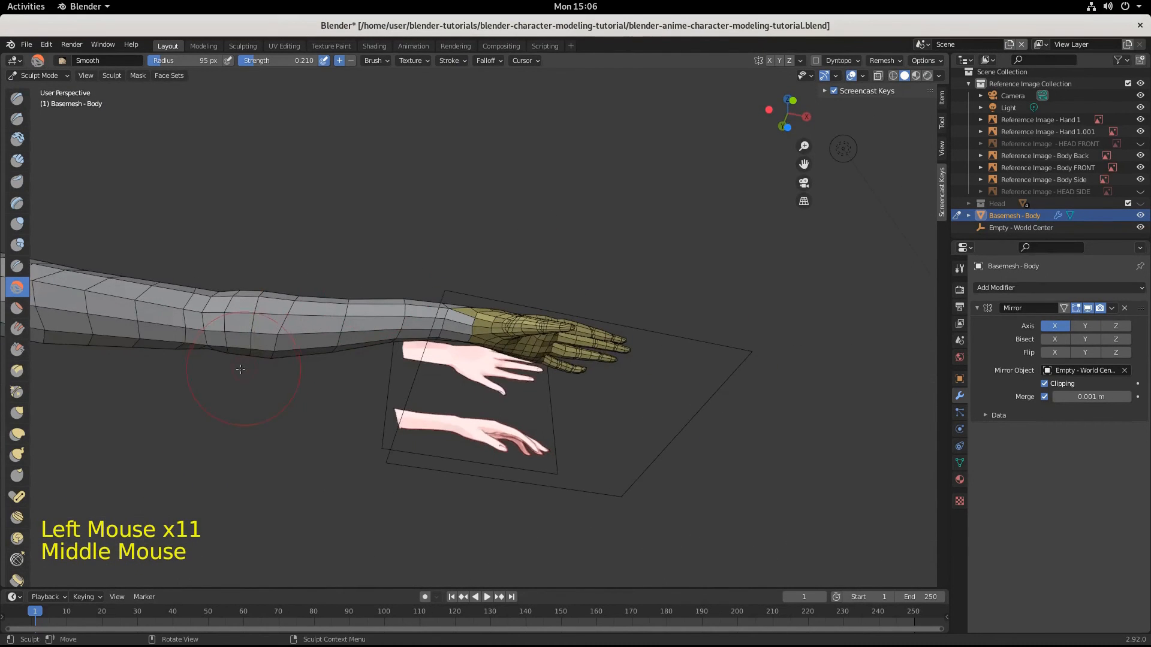
{"action": "left_click", "coordinate": [304, 340]}
{"action": "left_click", "coordinate": [252, 331]}
{"action": "left_click_drag", "start_coordinate": [258, 403], "coordinate": [414, 366]}
Smooth the forearm's underside with long strokes between the elbow and the wrist.
{"action": "middle_click_drag", "start_coordinate": [352, 396], "coordinate": [283, 346]}
{"action": "left_click_drag", "start_coordinate": [312, 333], "coordinate": [365, 329]}
{"action": "left_click_drag", "start_coordinate": [353, 329], "coordinate": [414, 327]}
{"action": "left_click_drag", "start_coordinate": [371, 327], "coordinate": [420, 327]}
{"action": "left_click_drag", "start_coordinate": [377, 327], "coordinate": [413, 327]}
{"action": "mouse_move", "coordinate": [365, 327]}
{"action": "left_mouse_down"}
{"action": "mouse_move", "coordinate": [402, 327]}
{"action": "mouse_move", "coordinate": [360, 327]}
{"action": "left_mouse_up"}
{"action": "left_click_drag", "start_coordinate": [300, 327], "coordinate": [315, 328]}
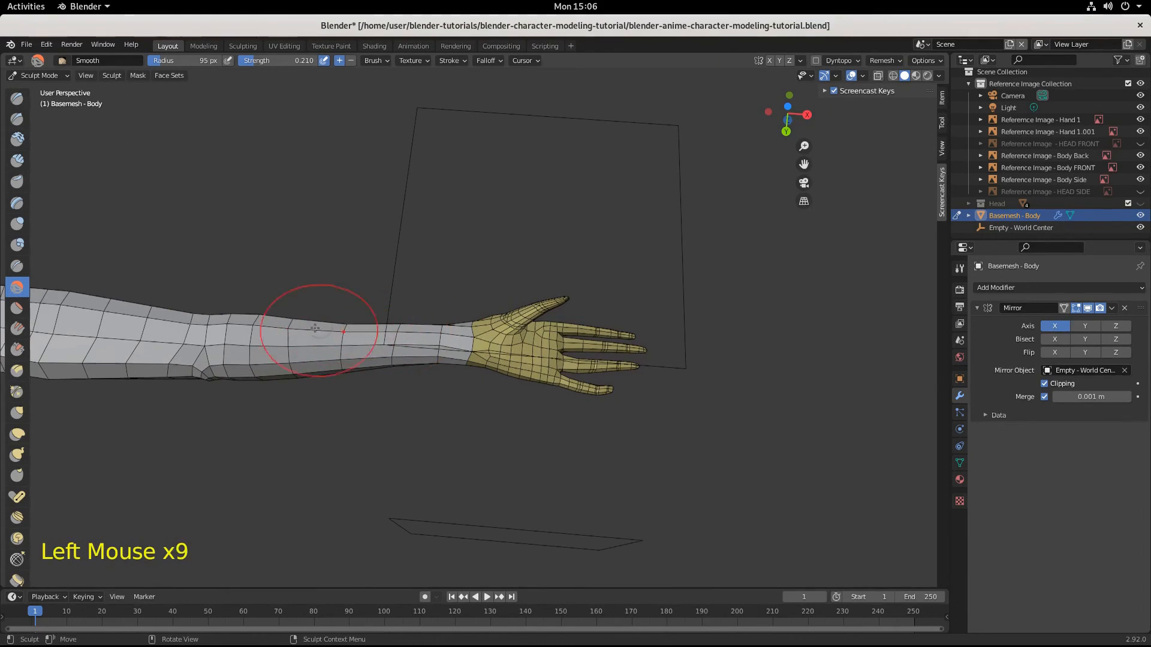
{"action": "left_click", "coordinate": [316, 328]}
Smooth the rear side of the forearm just below the elbow.
{"action": "middle_click_drag", "start_coordinate": [315, 328], "coordinate": [303, 356]}
{"action": "left_click", "coordinate": [312, 351]}
{"action": "left_click_drag", "start_coordinate": [327, 354], "coordinate": [264, 369]}
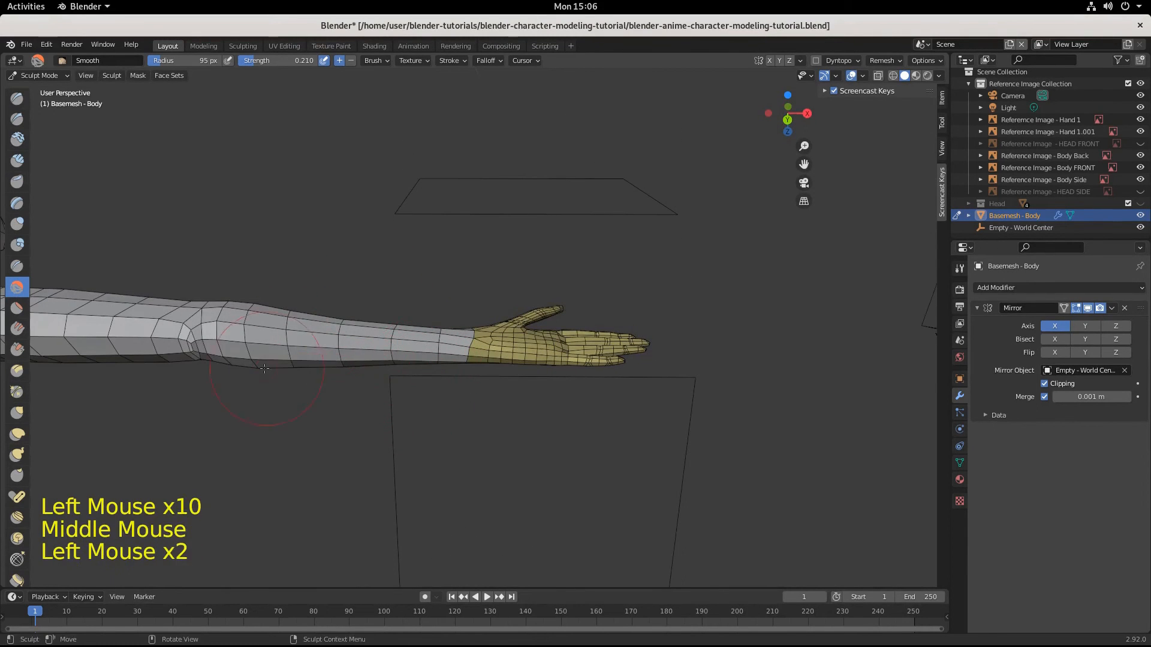
{"action": "left_click", "coordinate": [264, 368]}
{"action": "left_click", "coordinate": [264, 369]}
{"action": "left_click", "coordinate": [265, 368]}
Smooth the arm around and above the elbow, then touch up the wrist from the top view.
{"action": "middle_click_drag", "start_coordinate": [264, 369], "coordinate": [336, 315]}
{"action": "left_click", "coordinate": [336, 315]}
{"action": "left_click", "coordinate": [141, 280]}
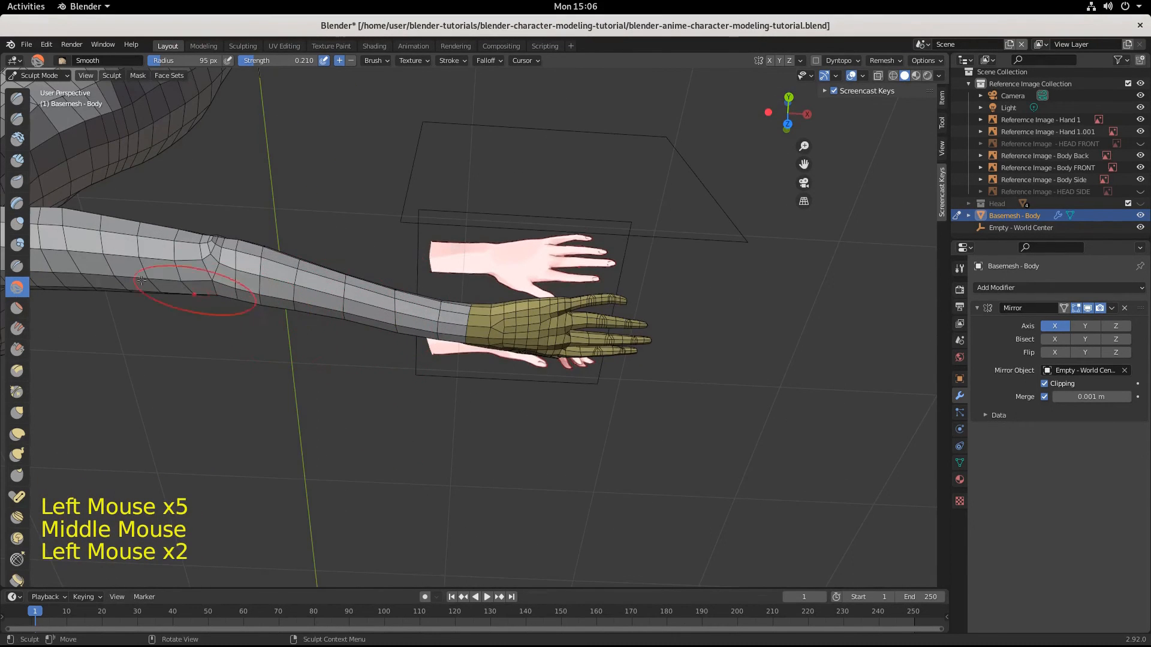
{"action": "left_click_drag", "start_coordinate": [141, 280], "coordinate": [118, 274]}
{"action": "key", "text": "KP_7"}
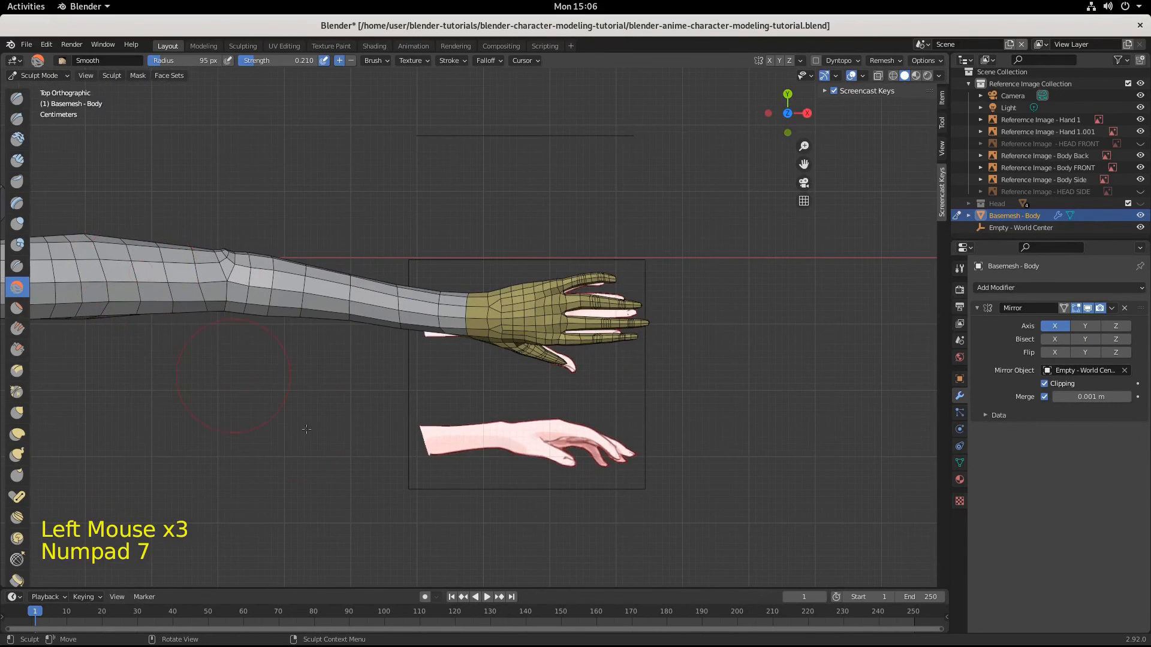
{"action": "left_click", "coordinate": [414, 334]}
{"action": "left_click", "coordinate": [414, 334]}
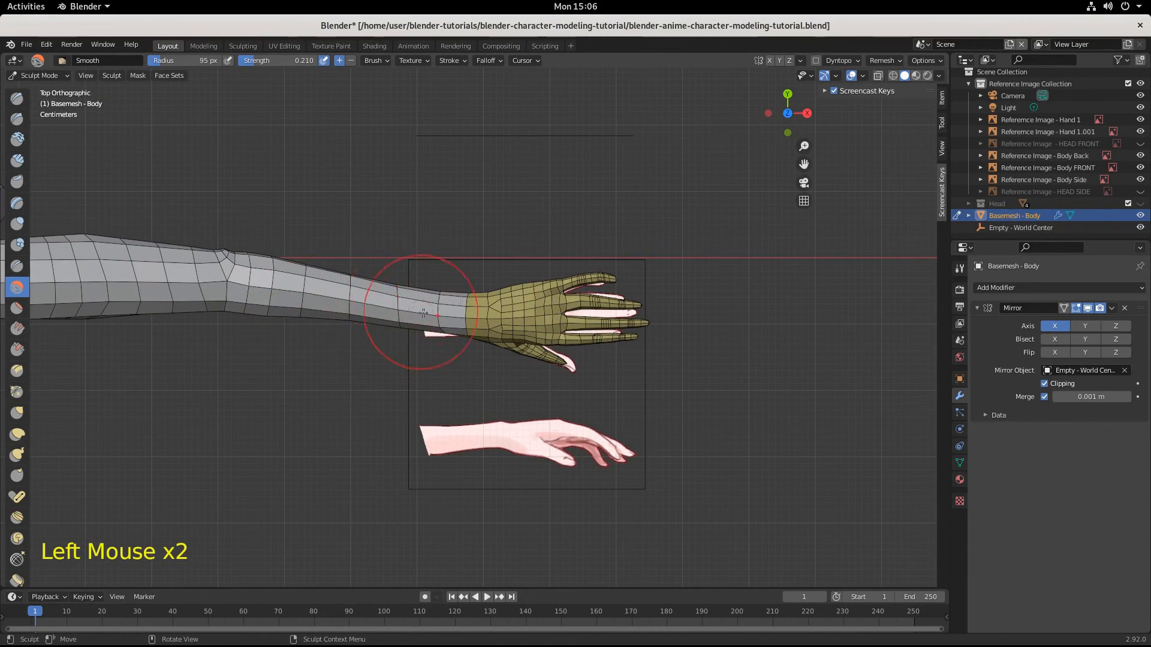
Examine the joined arm and hand against the body from above and in perspective, checking their proportions.
{"action": "scroll", "coordinate": [409, 430], "scroll_direction": "down", "scroll_amount": 6}
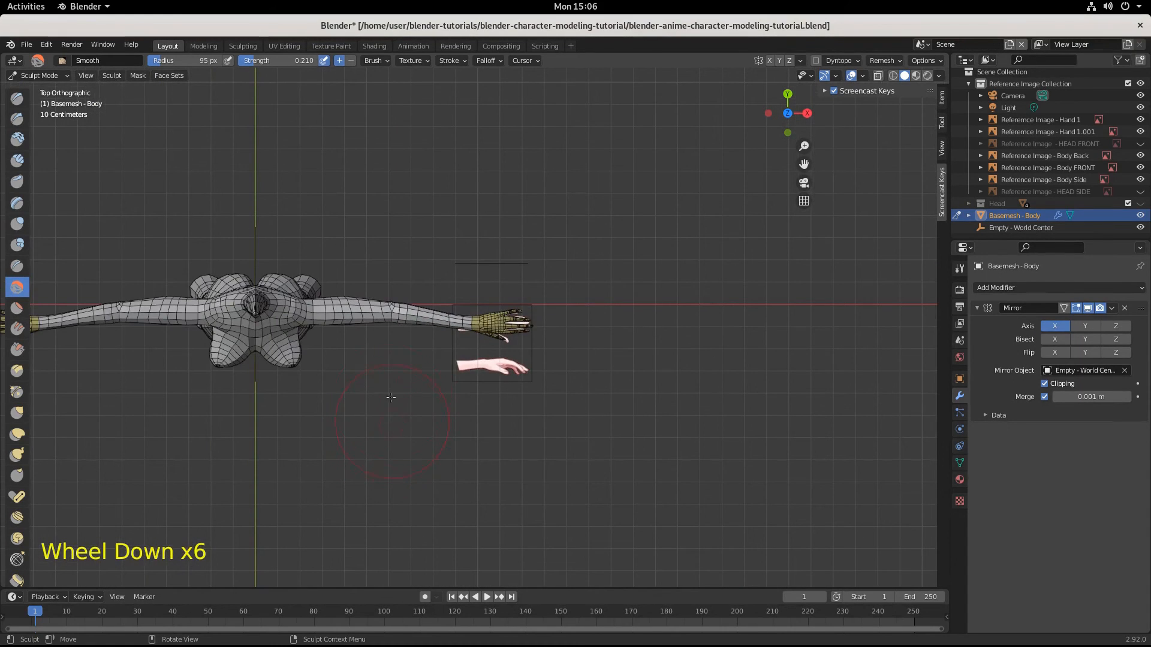
{"action": "scroll", "coordinate": [451, 361], "scroll_direction": "up", "scroll_amount": 4}
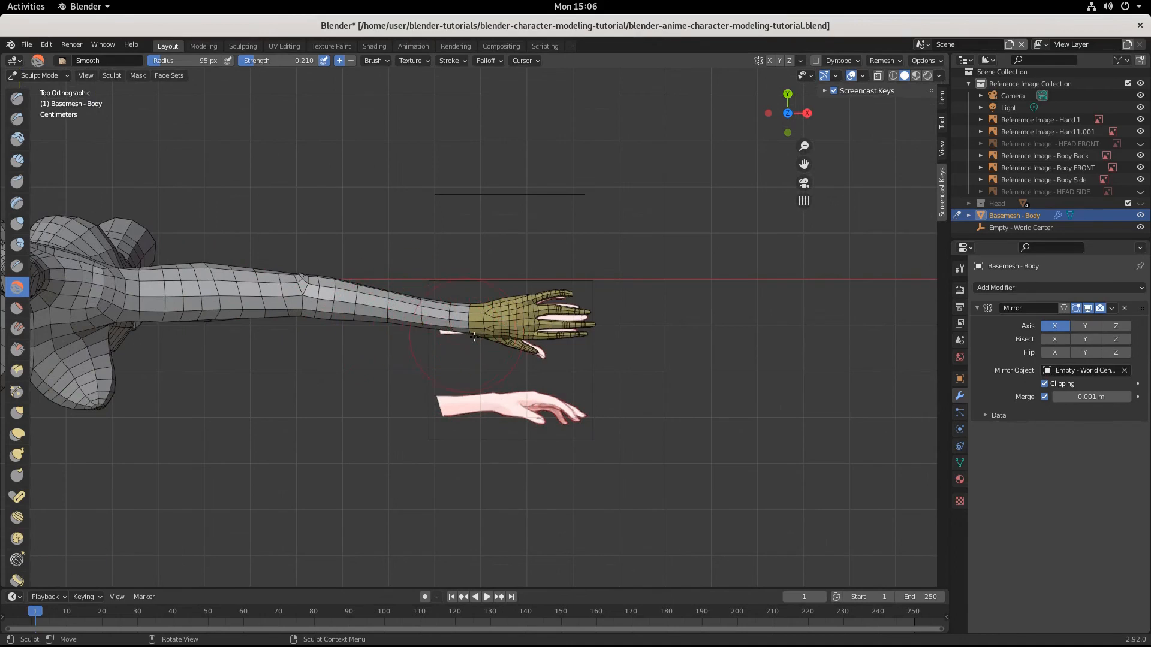
{"action": "scroll", "coordinate": [559, 313], "scroll_direction": "down", "scroll_amount": 6}
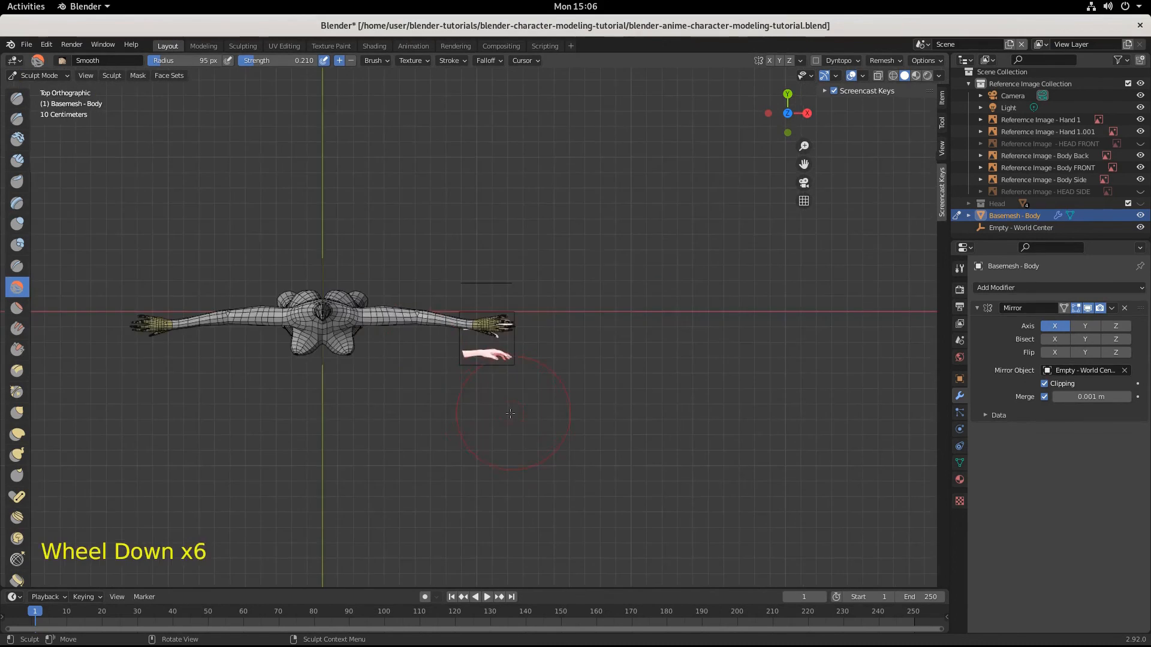
{"action": "middle_click_drag", "start_coordinate": [559, 312], "coordinate": [394, 533]}
{"action": "scroll", "coordinate": [557, 432], "scroll_direction": "up", "scroll_amount": 4}
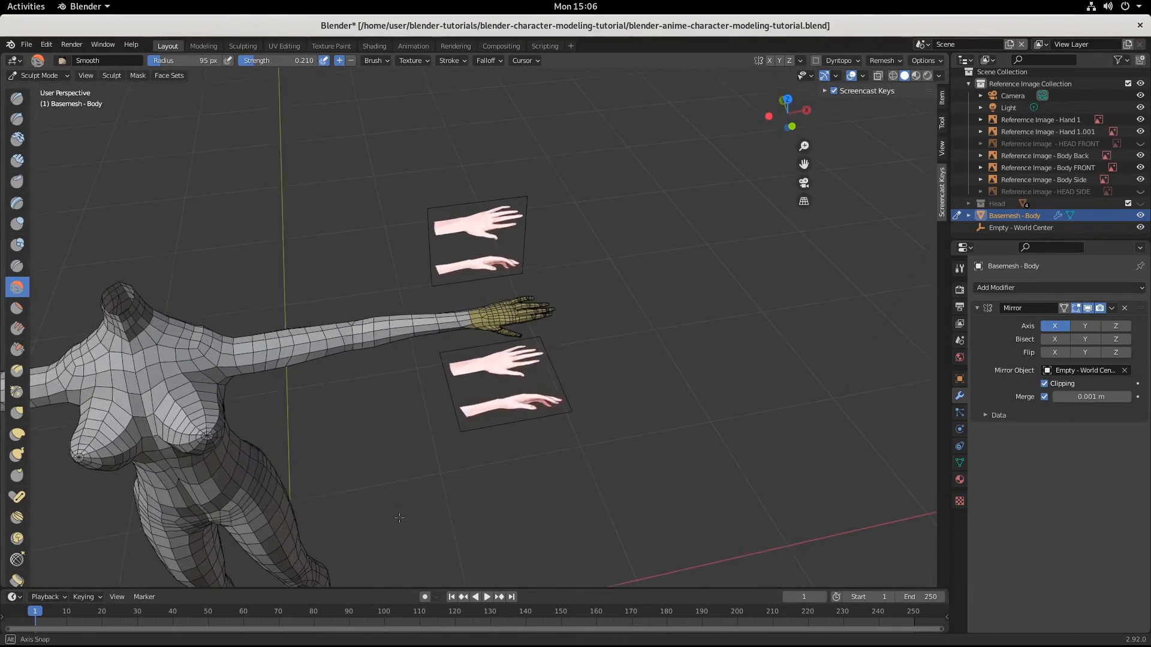
{"action": "middle_click_drag", "start_coordinate": [383, 398], "coordinate": [485, 338]}
{"action": "scroll", "coordinate": [420, 389], "scroll_direction": "down", "scroll_amount": 2}
{"action": "scroll", "coordinate": [420, 389], "scroll_direction": "up", "scroll_amount": 8}
{"action": "scroll", "coordinate": [477, 343], "scroll_direction": "up", "scroll_amount": 1}
{"action": "scroll", "coordinate": [486, 339], "scroll_direction": "down", "scroll_amount": 5}
Inspect the complete body base mesh with its attached hands from the front and several angled views.
{"action": "middle_click_drag", "start_coordinate": [486, 338], "coordinate": [401, 270]}
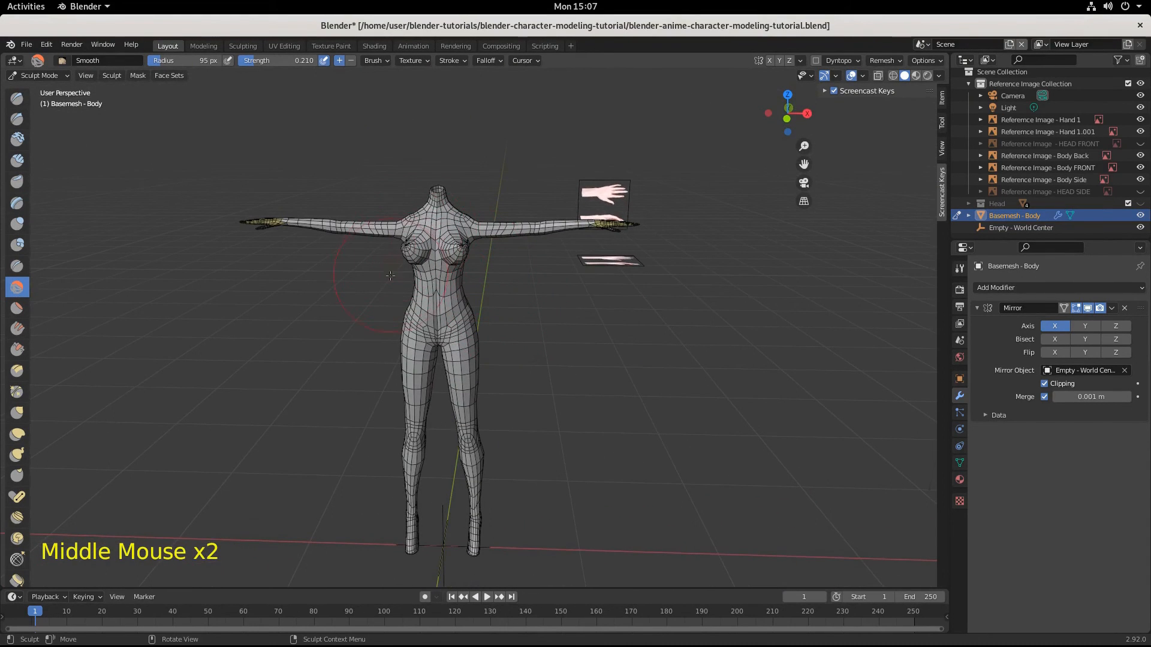
{"action": "mouse_move", "coordinate": [427, 313]}
{"action": "middle_mouse_down"}
{"action": "mouse_move", "coordinate": [600, 321]}
{"action": "mouse_move", "coordinate": [441, 326]}
{"action": "mouse_move", "coordinate": [420, 354]}
{"action": "mouse_move", "coordinate": [404, 306]}
{"action": "mouse_move", "coordinate": [390, 309]}
{"action": "mouse_move", "coordinate": [408, 311]}
{"action": "middle_mouse_up"}
{"action": "scroll", "coordinate": [390, 309], "scroll_direction": "up", "scroll_amount": 4}
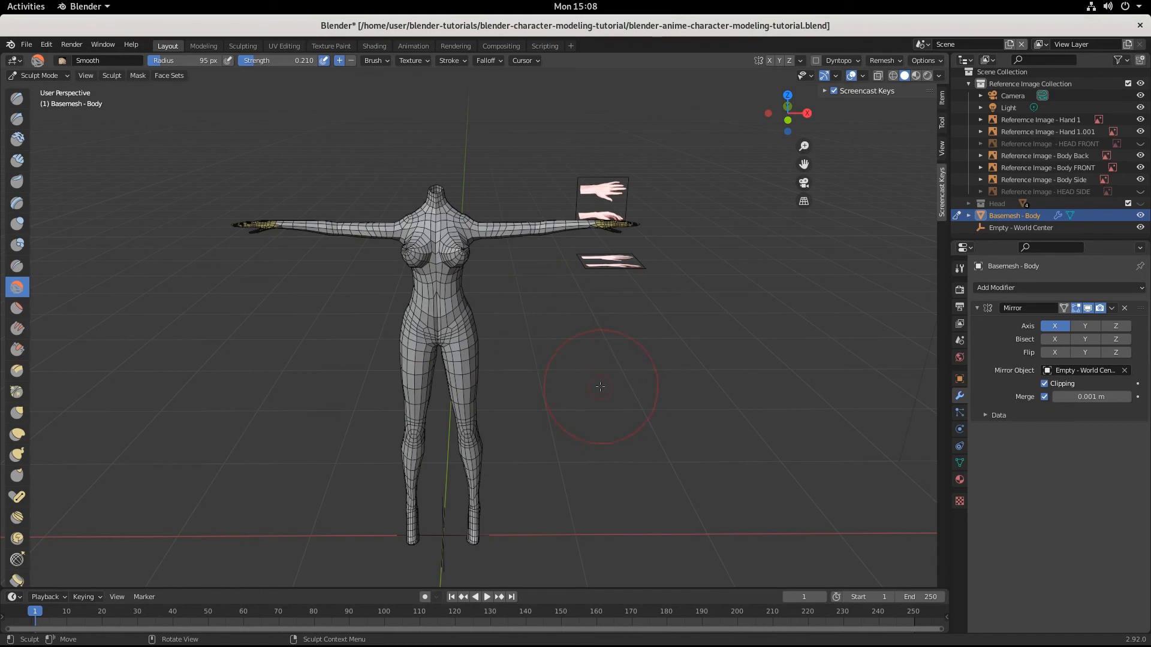
{"action": "middle_click_drag", "start_coordinate": [600, 387], "coordinate": [353, 359]}
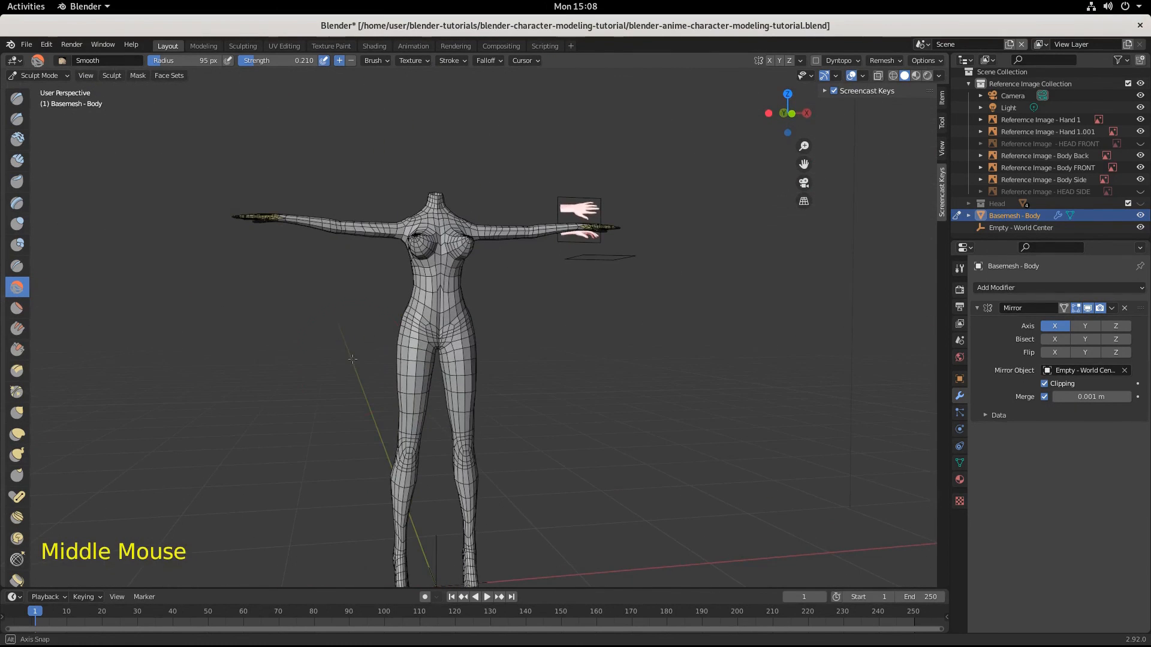
{"action": "mouse_move", "coordinate": [525, 419]}
{"action": "middle_mouse_down"}
{"action": "mouse_move", "coordinate": [612, 455]}
{"action": "mouse_move", "coordinate": [443, 453]}
{"action": "middle_mouse_up"}
{"action": "scroll", "coordinate": [613, 457], "scroll_direction": "down", "scroll_amount": 3}
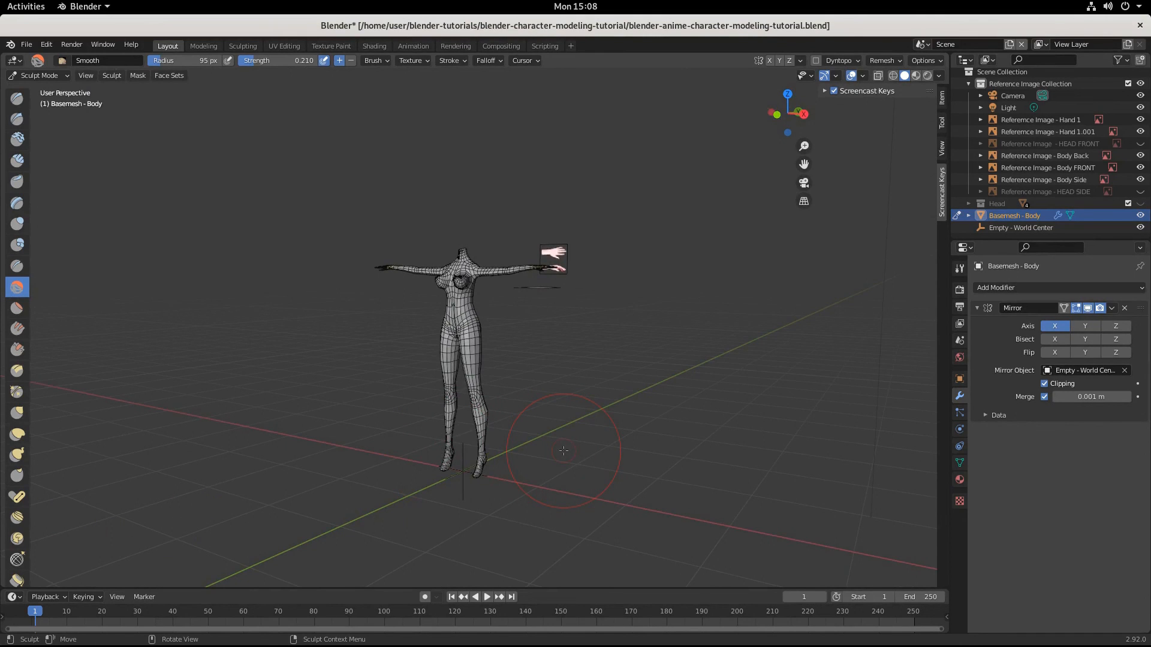
{"action": "middle_click_drag", "start_coordinate": [564, 450], "coordinate": [476, 475]}
{"action": "scroll", "coordinate": [475, 475], "scroll_direction": "up", "scroll_amount": 5}
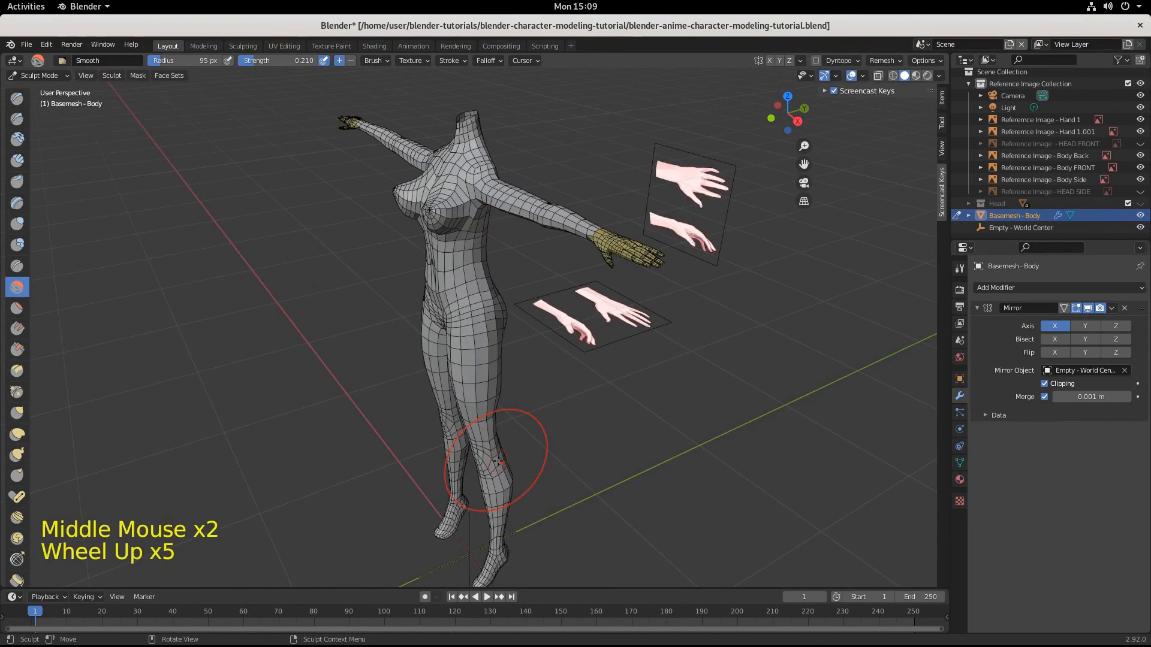
{"action": "scroll", "coordinate": [306, 414], "scroll_direction": "down", "scroll_amount": 4}
{"action": "middle_click_drag", "start_coordinate": [305, 414], "coordinate": [487, 416]}
{"action": "scroll", "coordinate": [386, 408], "scroll_direction": "up", "scroll_amount": 3}
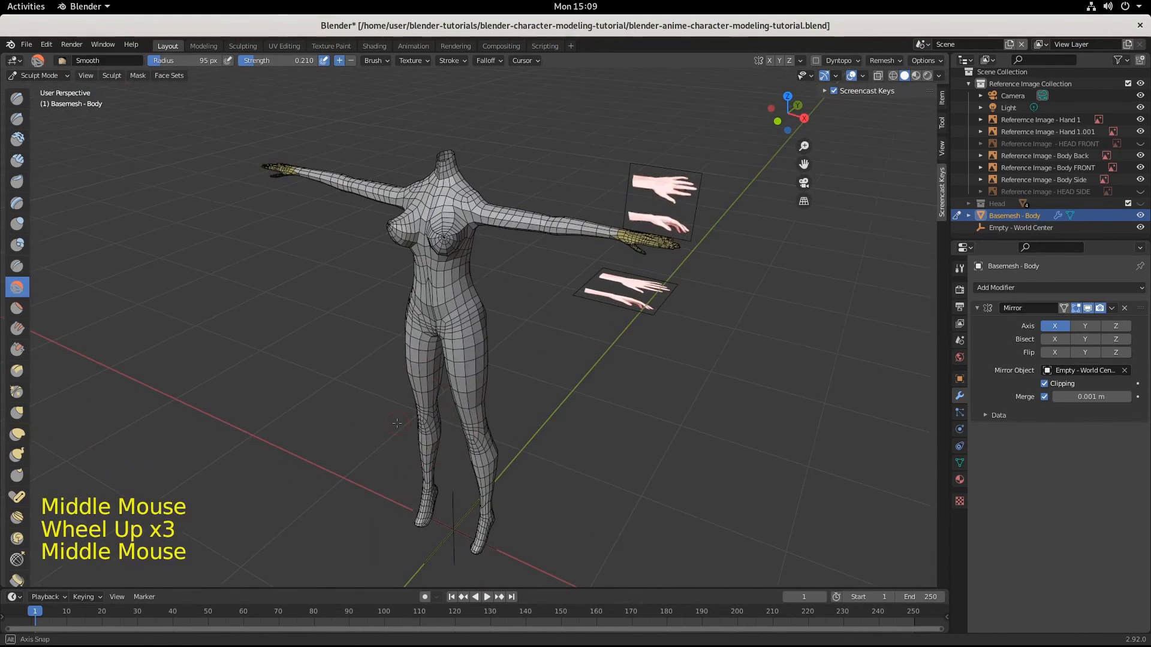